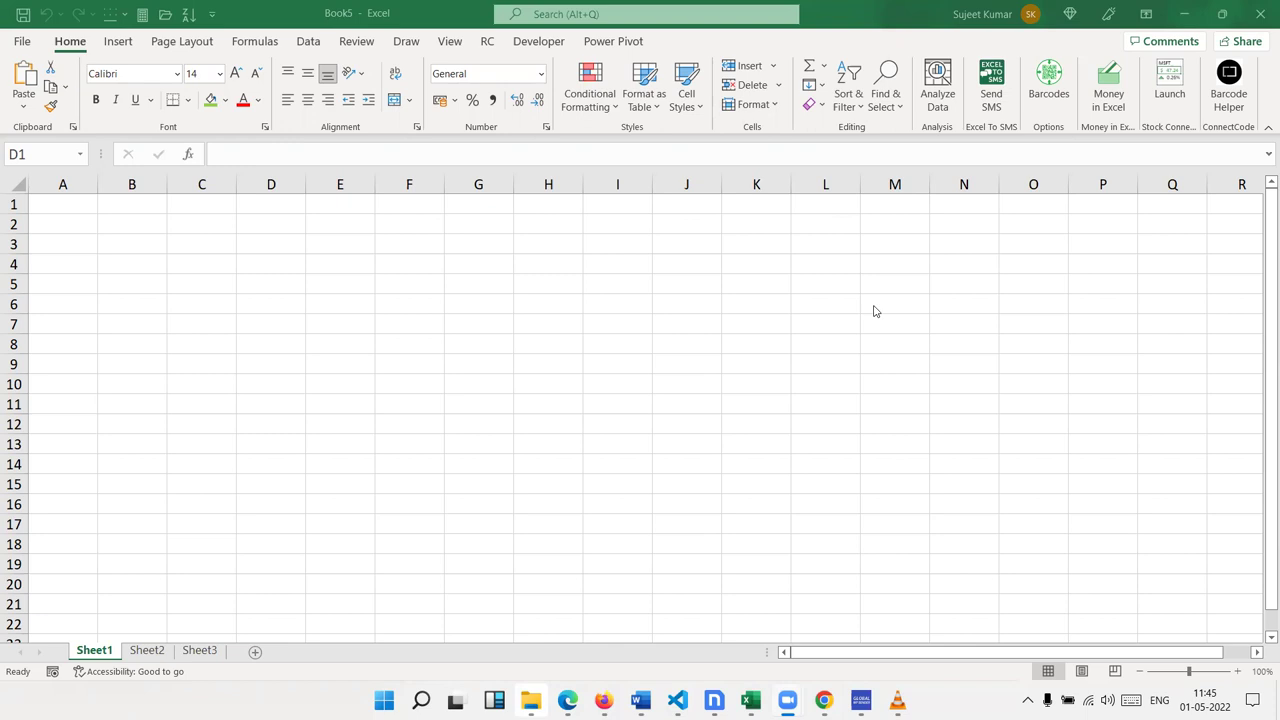
Step: Enter 20 in B3 and 30 in E3
scroll(330, 370, "up", 5, "ctrl")
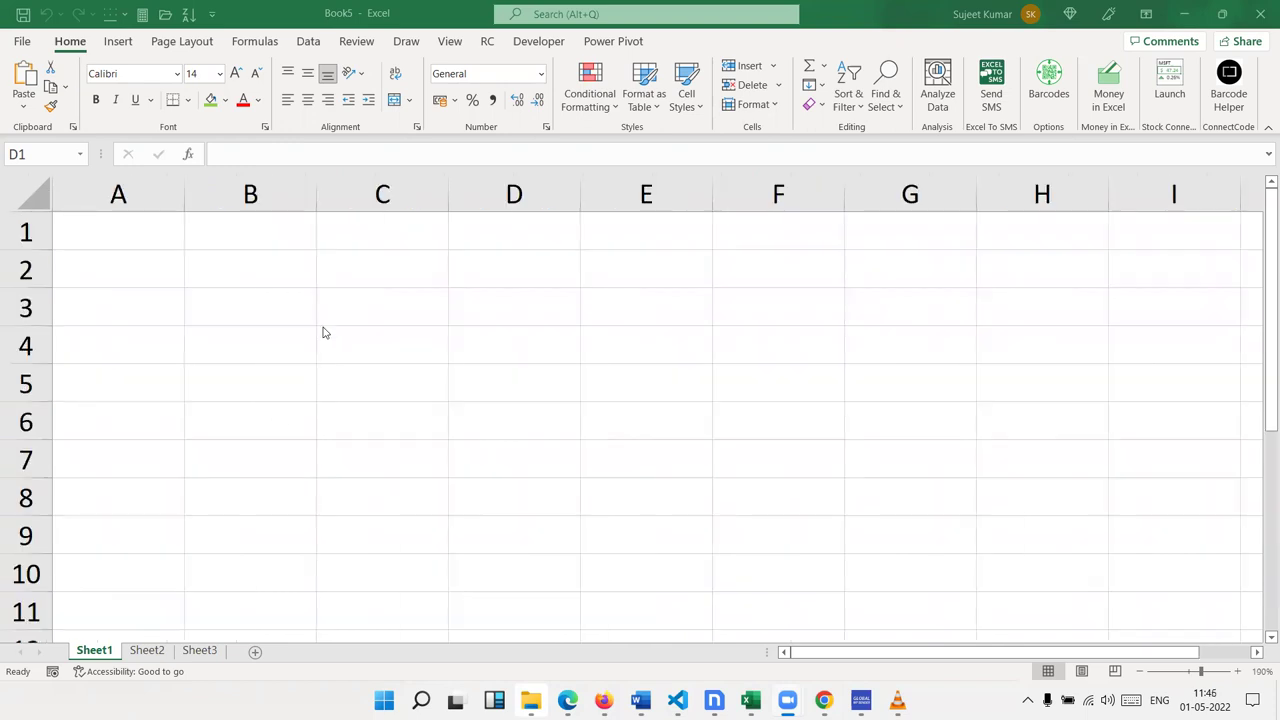
key("ctrl+space")
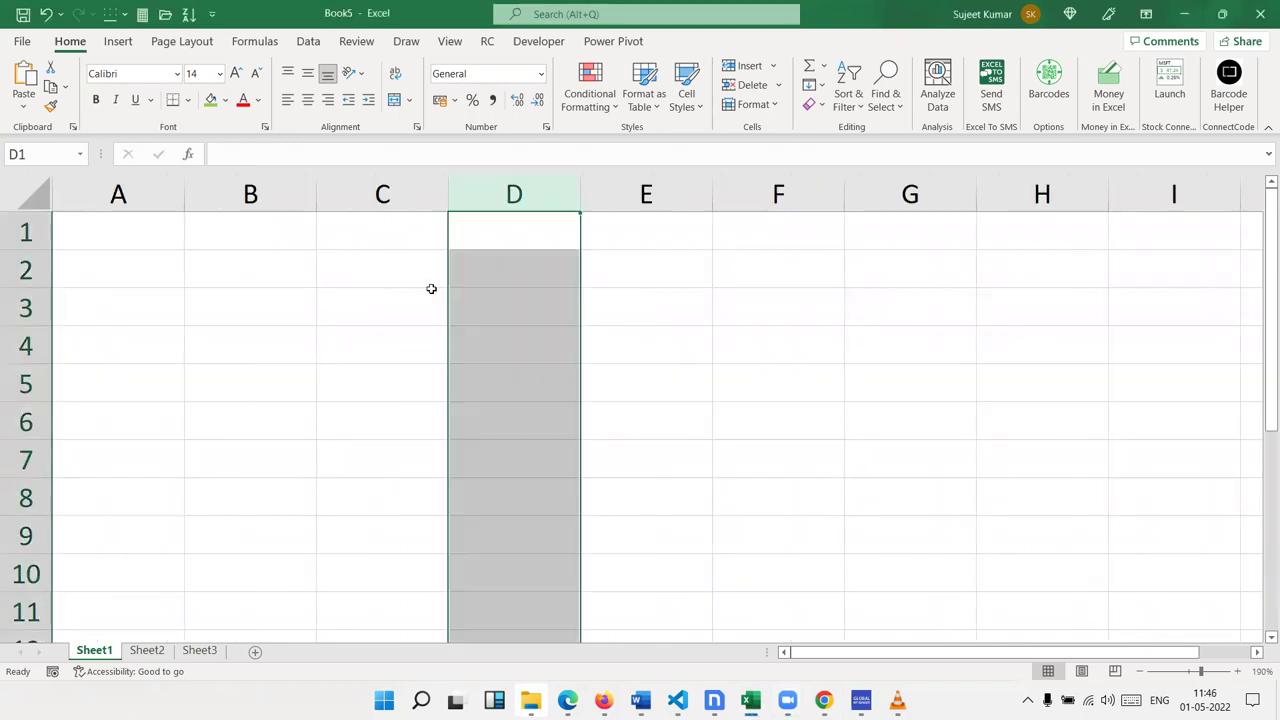
key("Left")
key("Left")
key("Down")
key("Down")
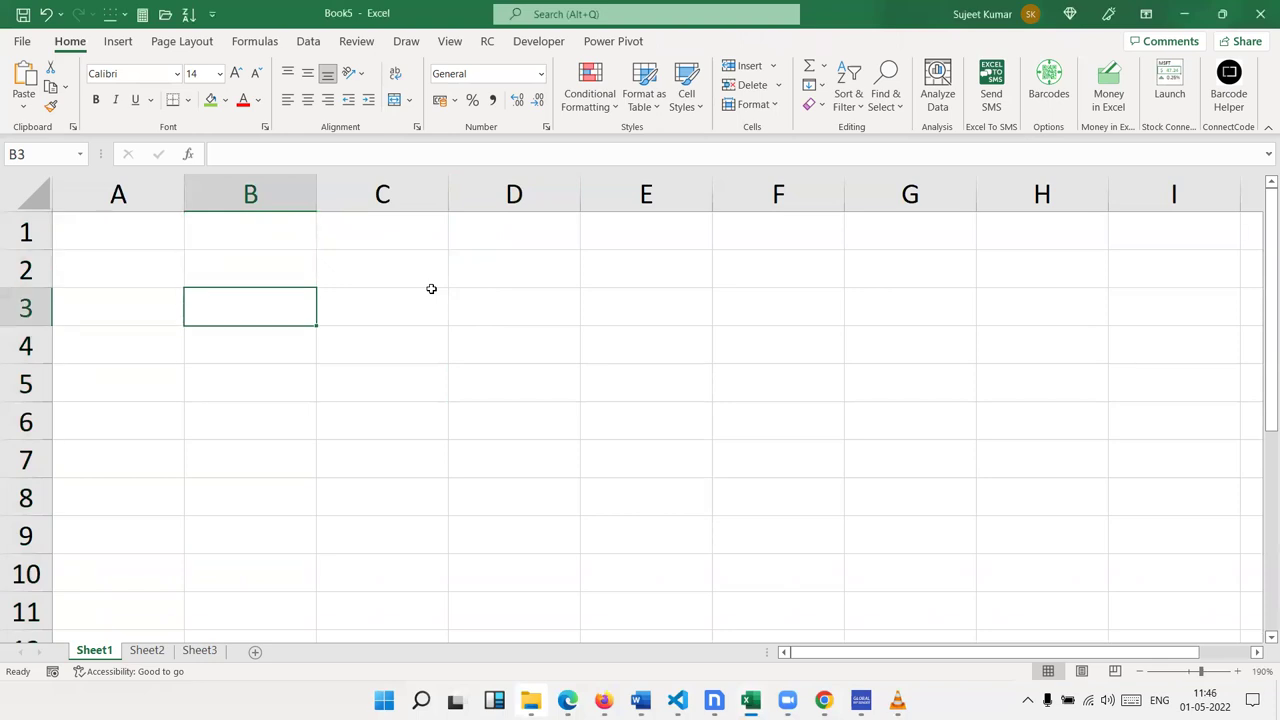
type("20")
key("Right")
key("Right")
key("Right")
type("30")
key("Right")
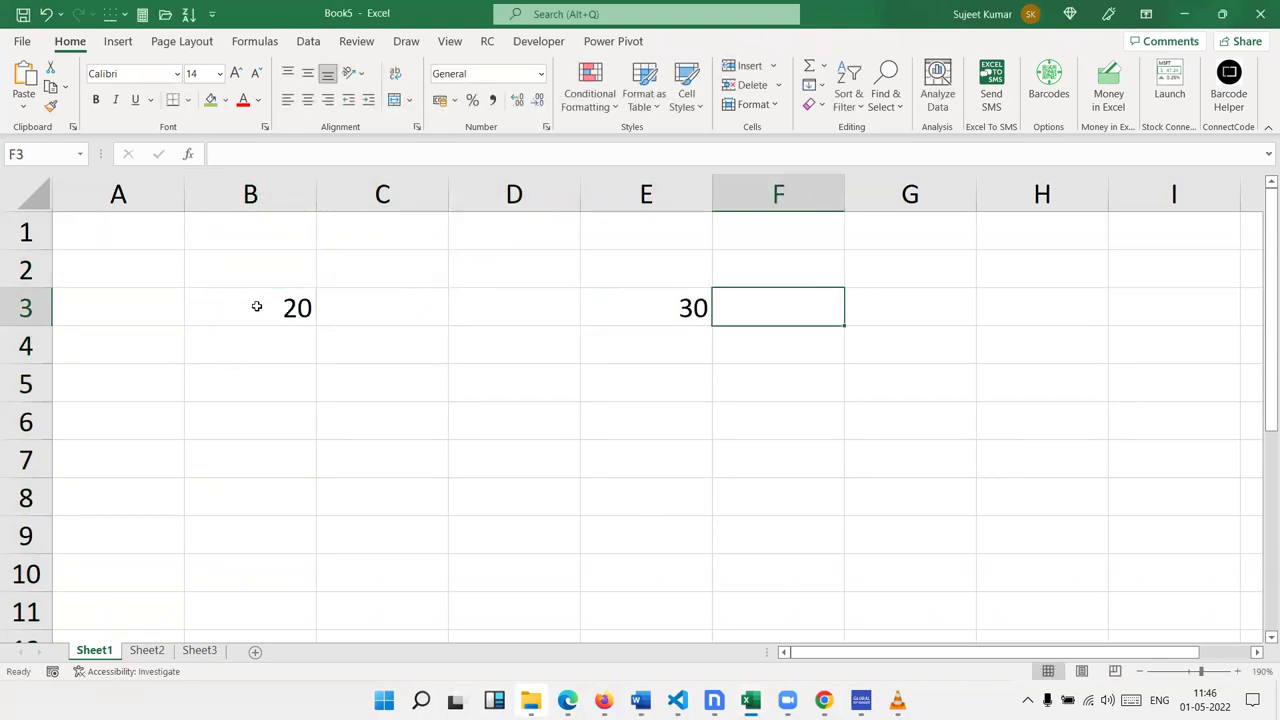
Step: Copy B3's 20 onto E3, then undo the paste to restore 30
left_click(257, 306)
key("ctrl+c")
left_click(642, 315)
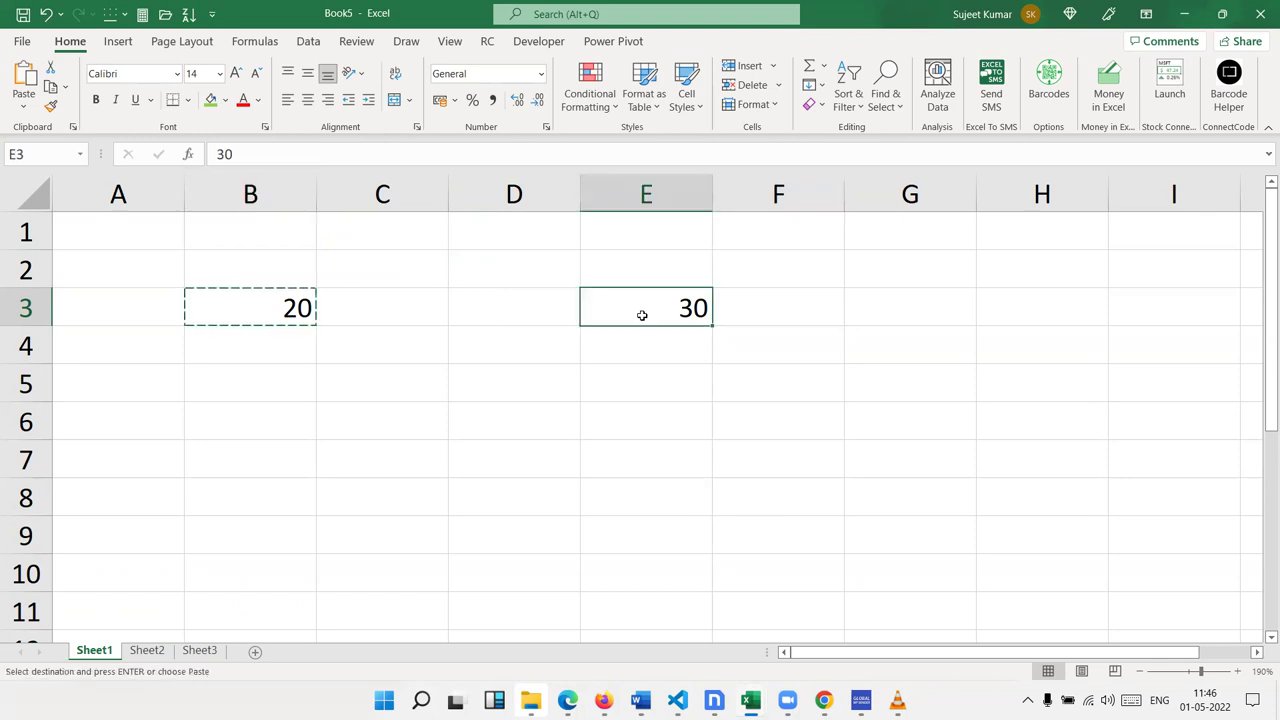
key("ctrl+v")
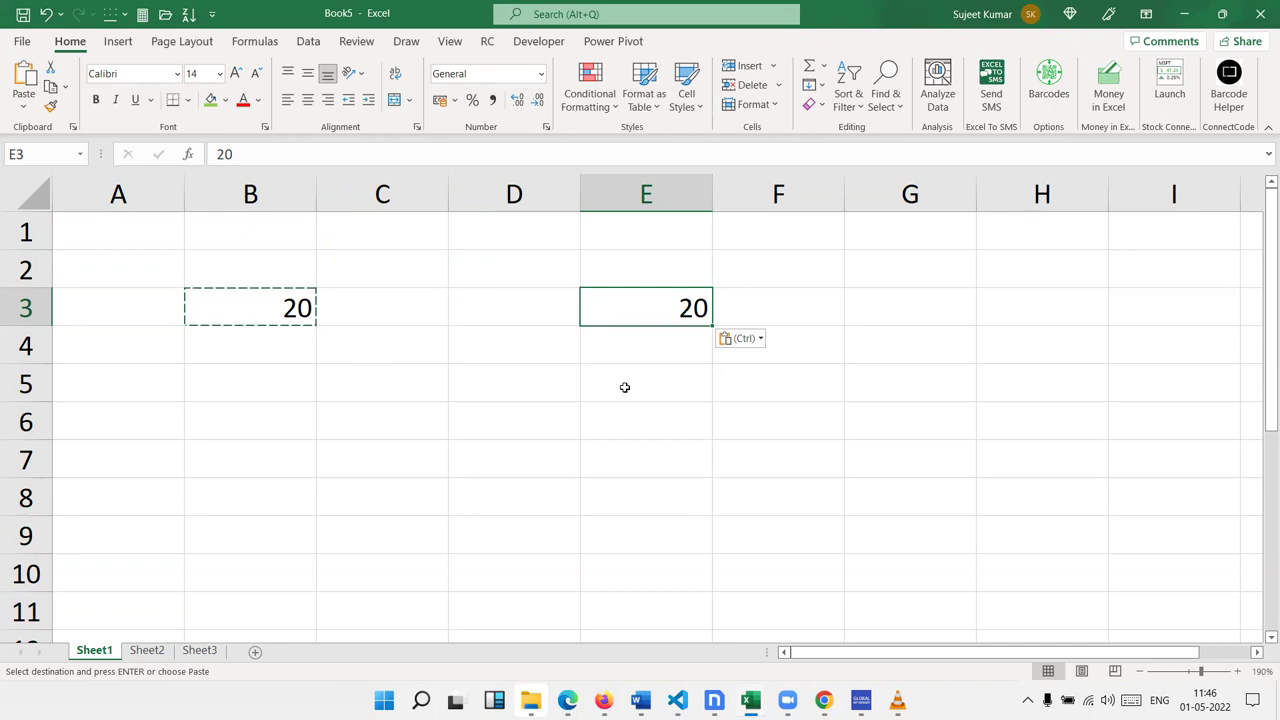
key("ctrl+z")
Step: Paste Special the copied 20 into E3 with the Add operation, making it 50
right_click(656, 309)
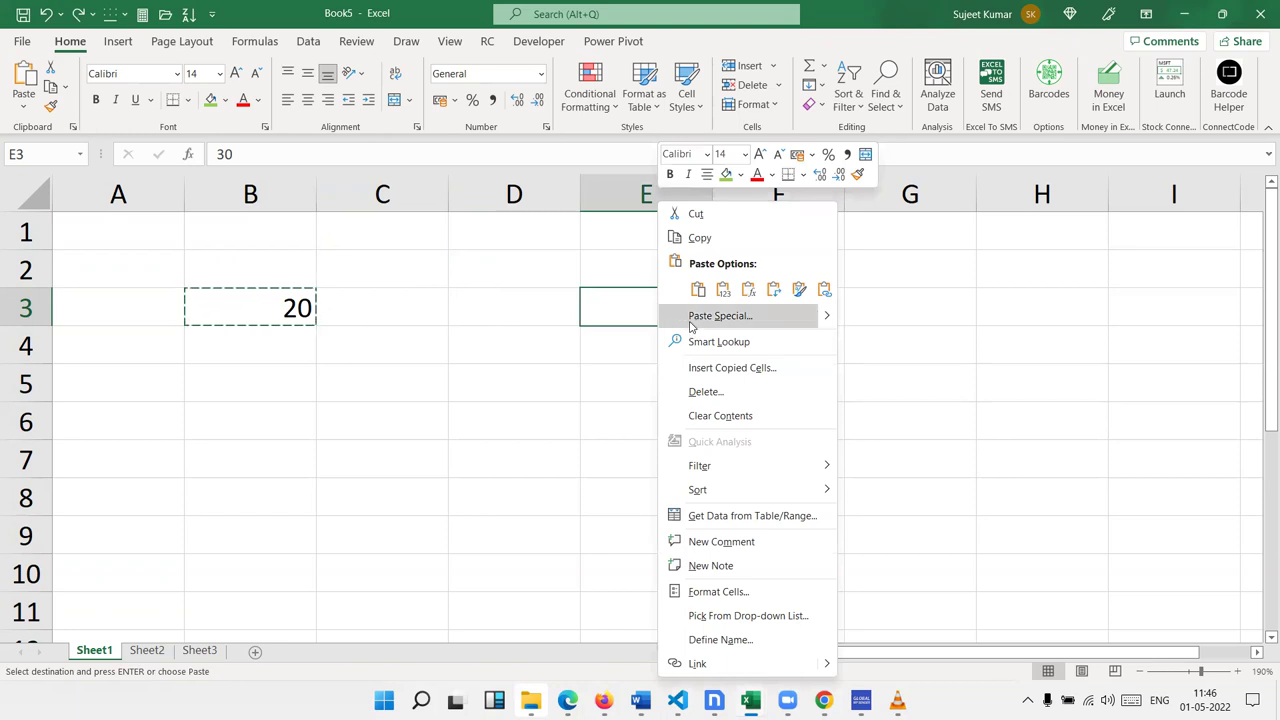
left_click(690, 328)
left_click_drag(654, 189, 950, 139)
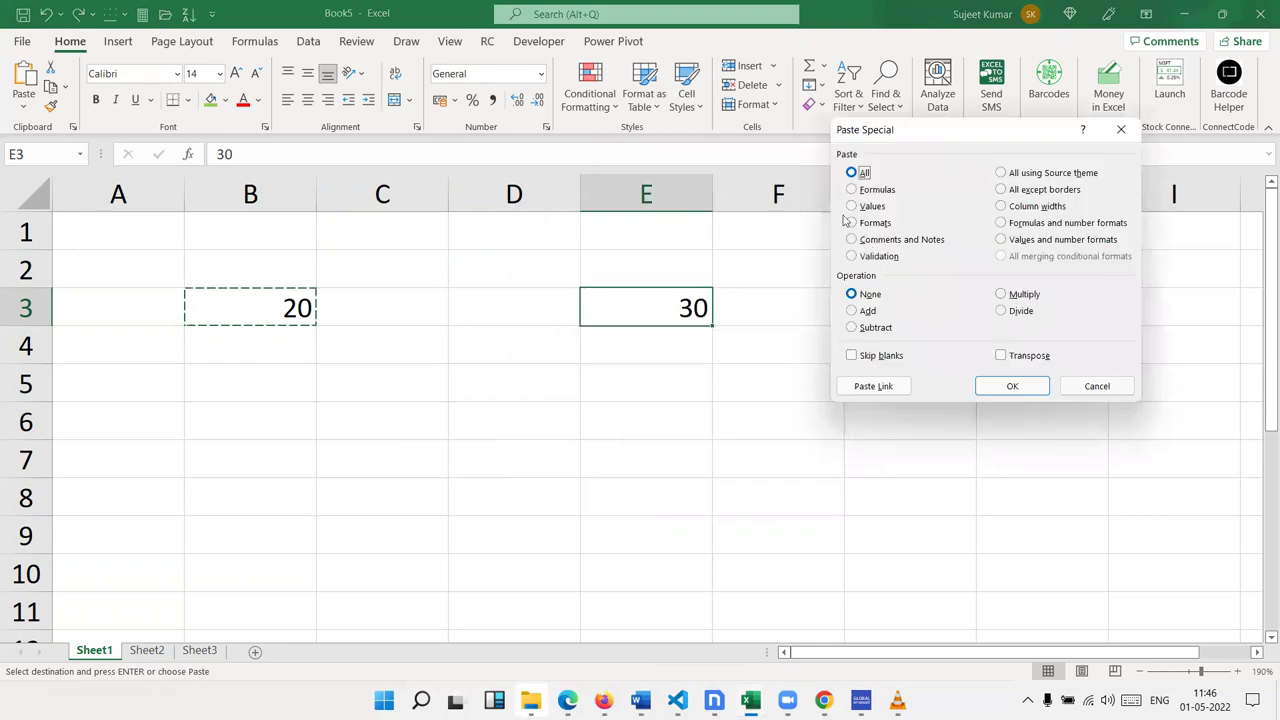
left_click(851, 293)
left_click(851, 292)
left_click(851, 311)
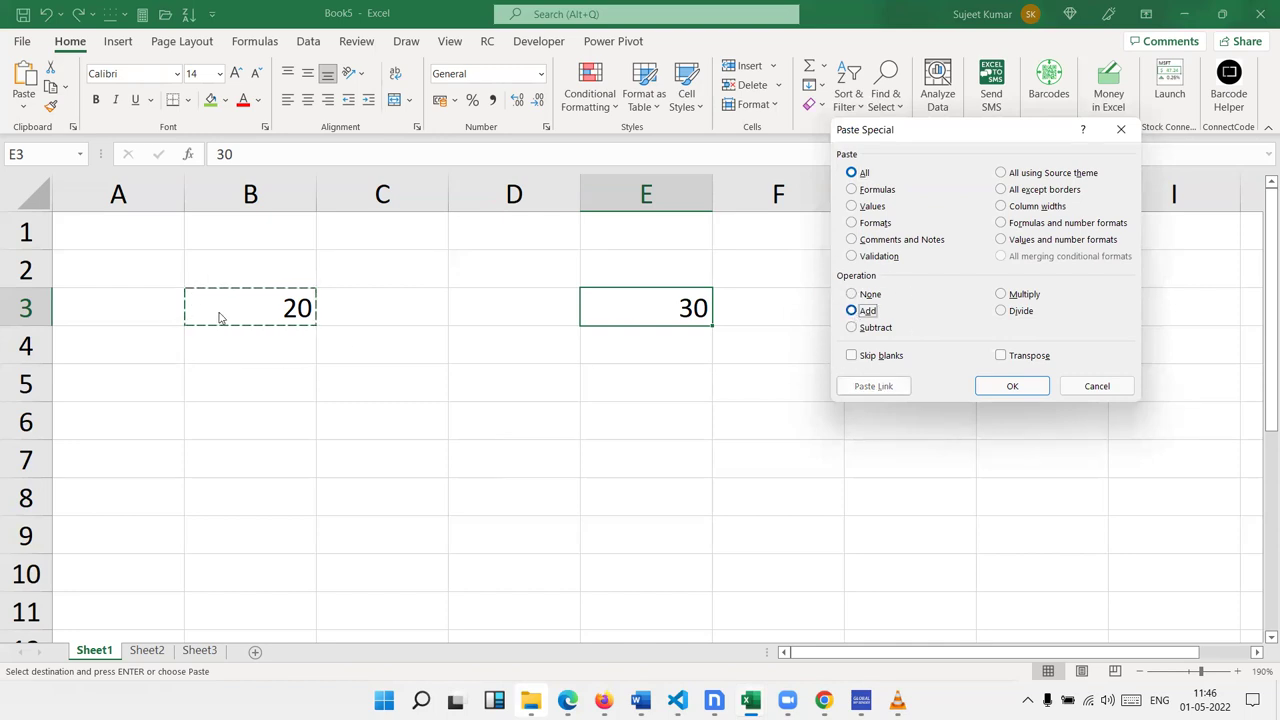
left_click(677, 312)
left_click(1013, 386)
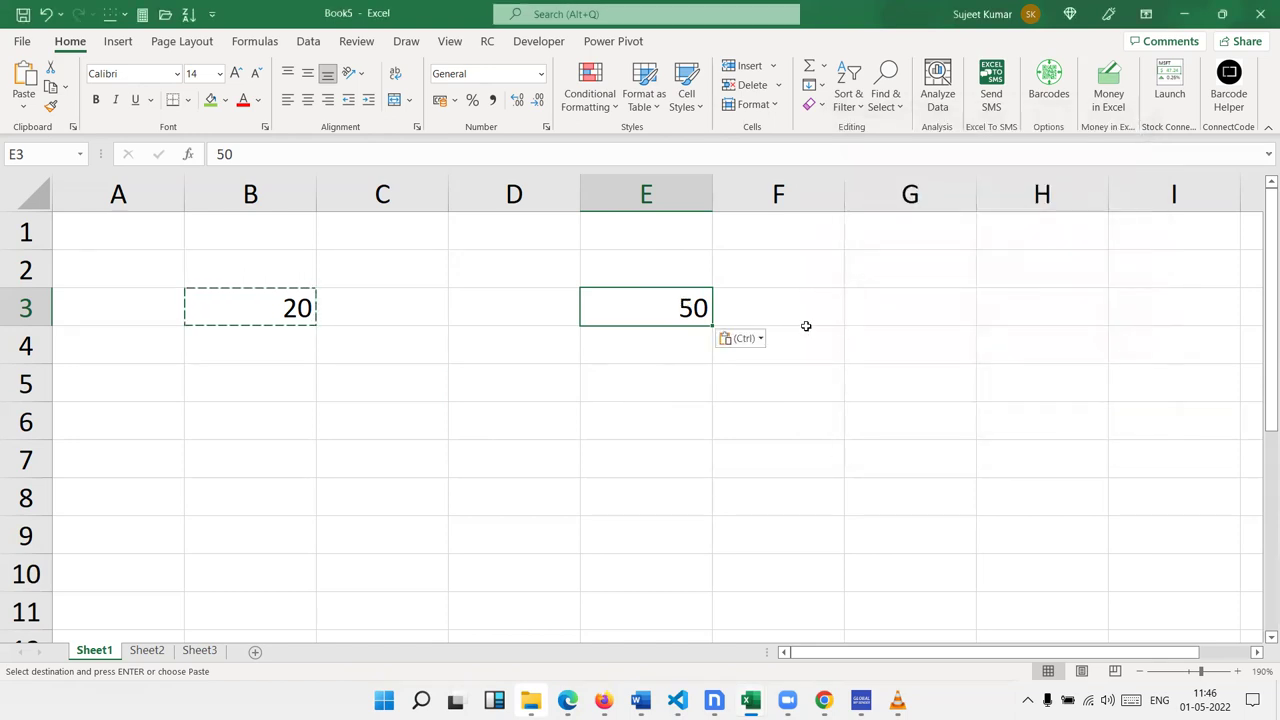
Step: Paste Special into E3 again with Multiply, making it 1000
right_click(680, 302)
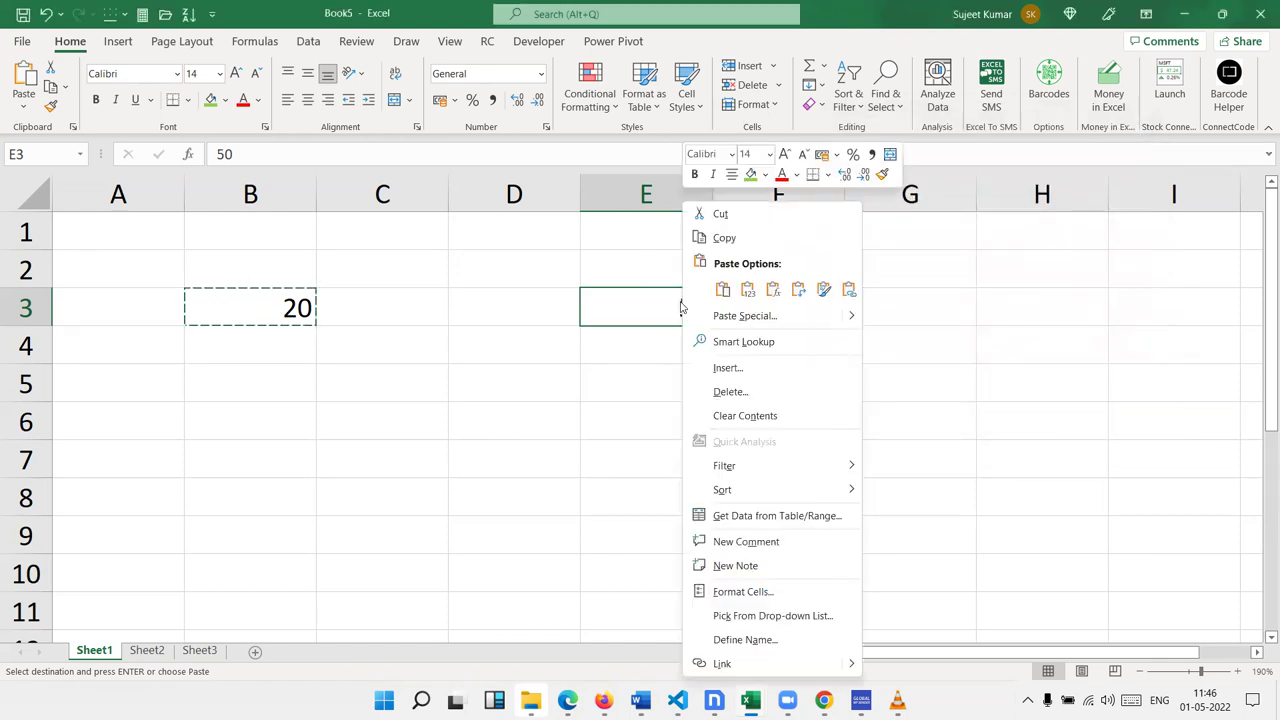
left_click(728, 322)
left_click(764, 350)
left_click_drag(709, 192, 966, 167)
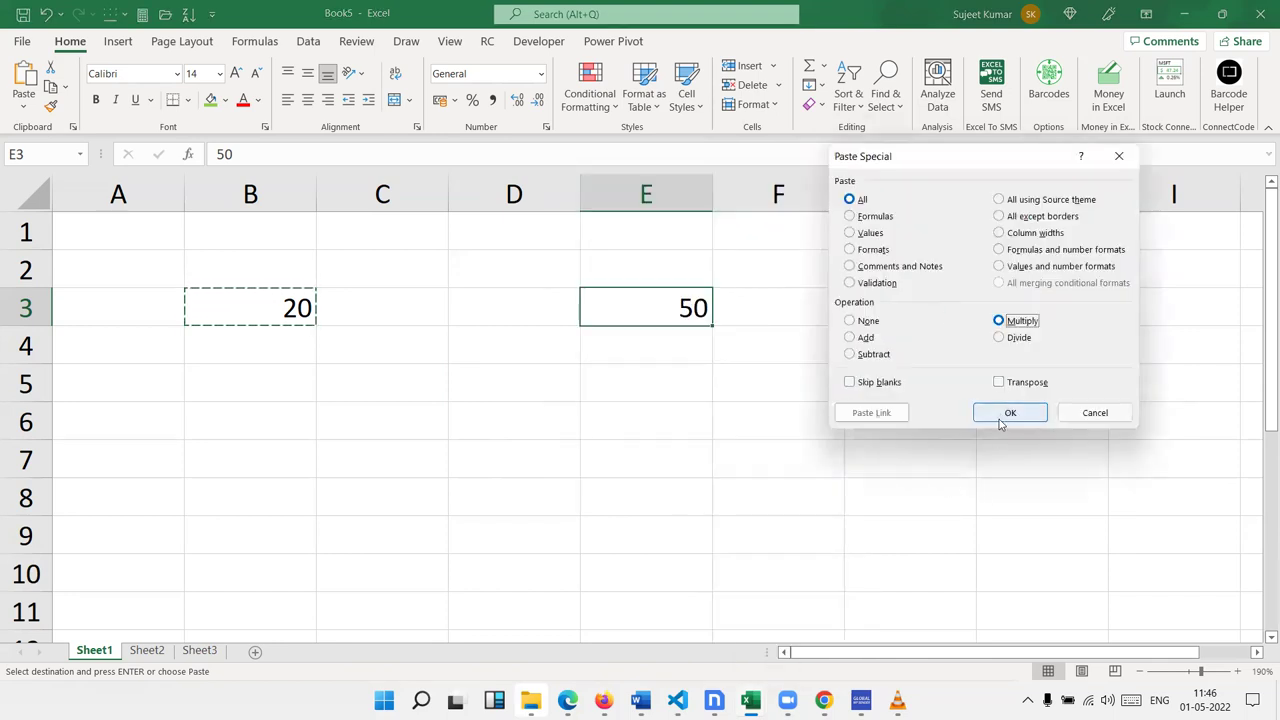
left_click(1007, 418)
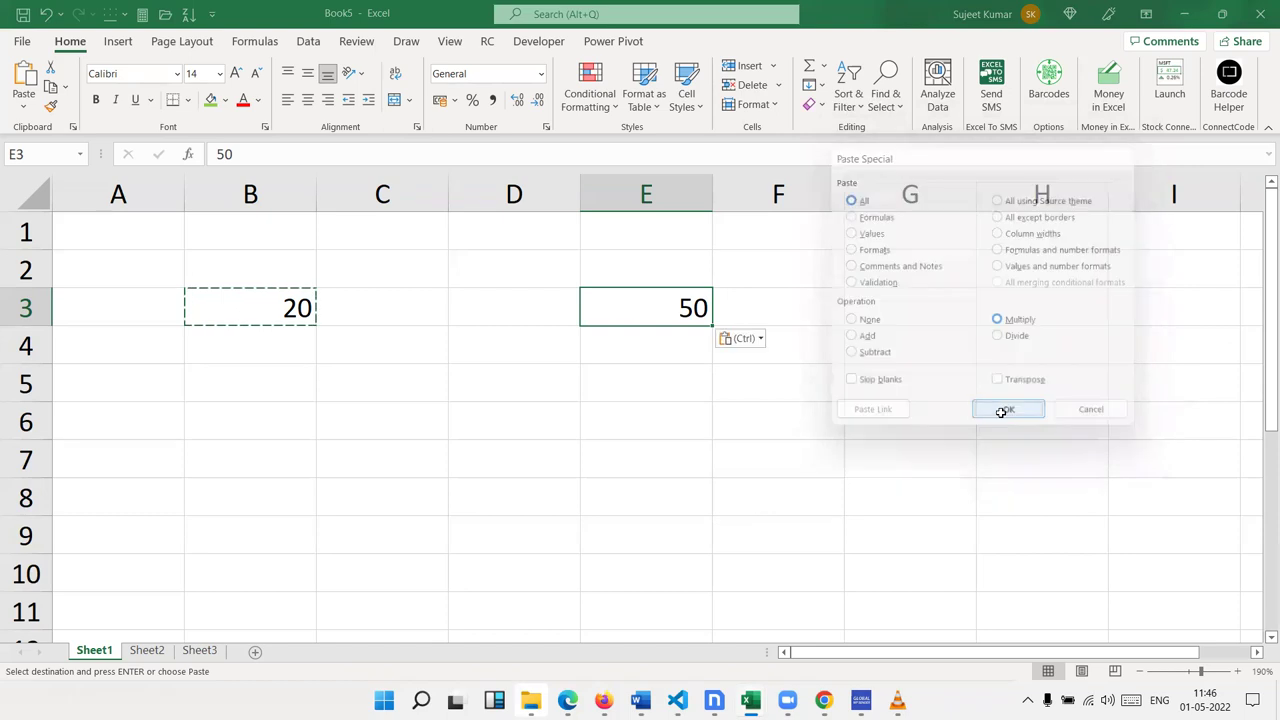
Step: Reopen Paste Special on E3, cancel it, and clear B3's pending copy with Esc
right_click(674, 302)
left_click(737, 314)
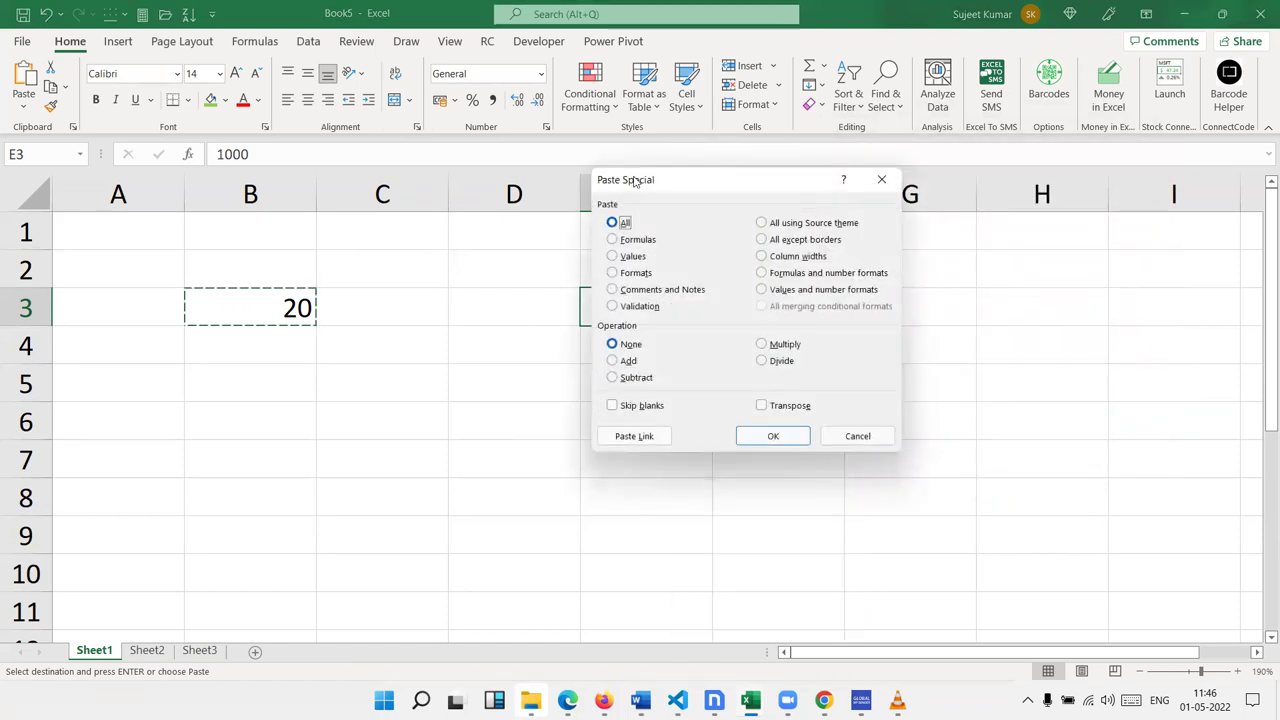
left_click_drag(638, 183, 773, 207)
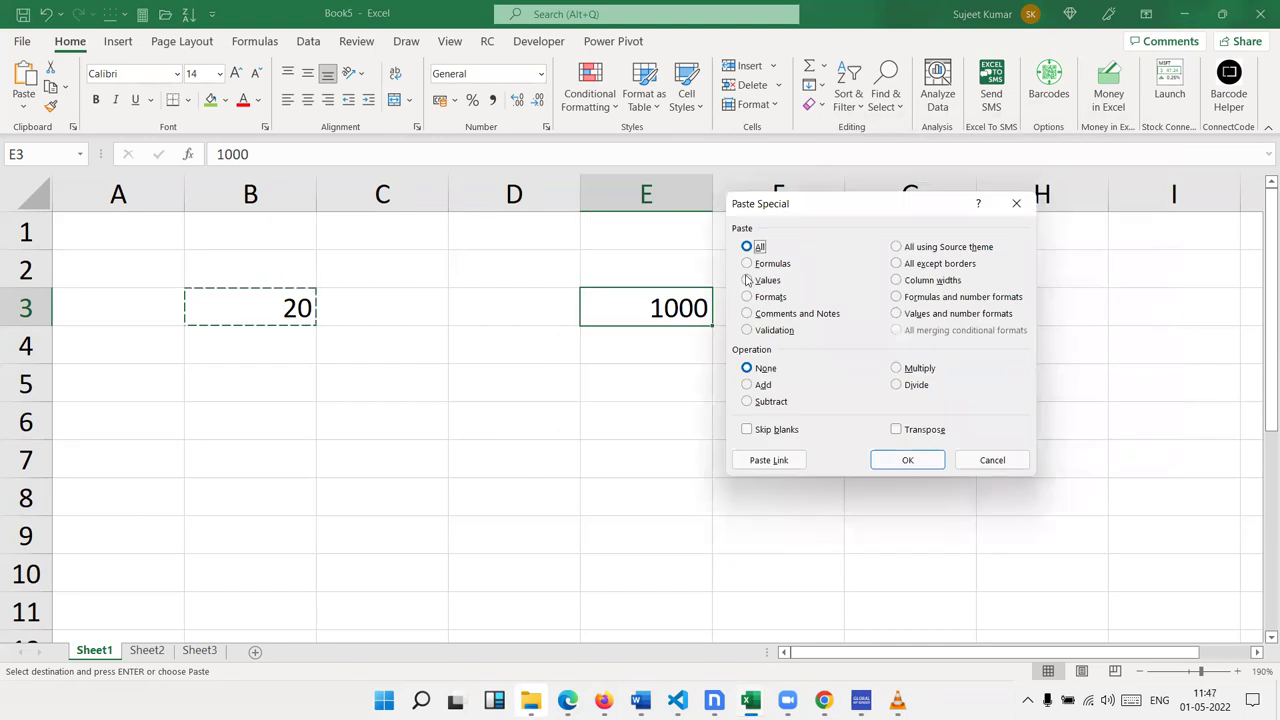
left_click(758, 366)
left_click(278, 310)
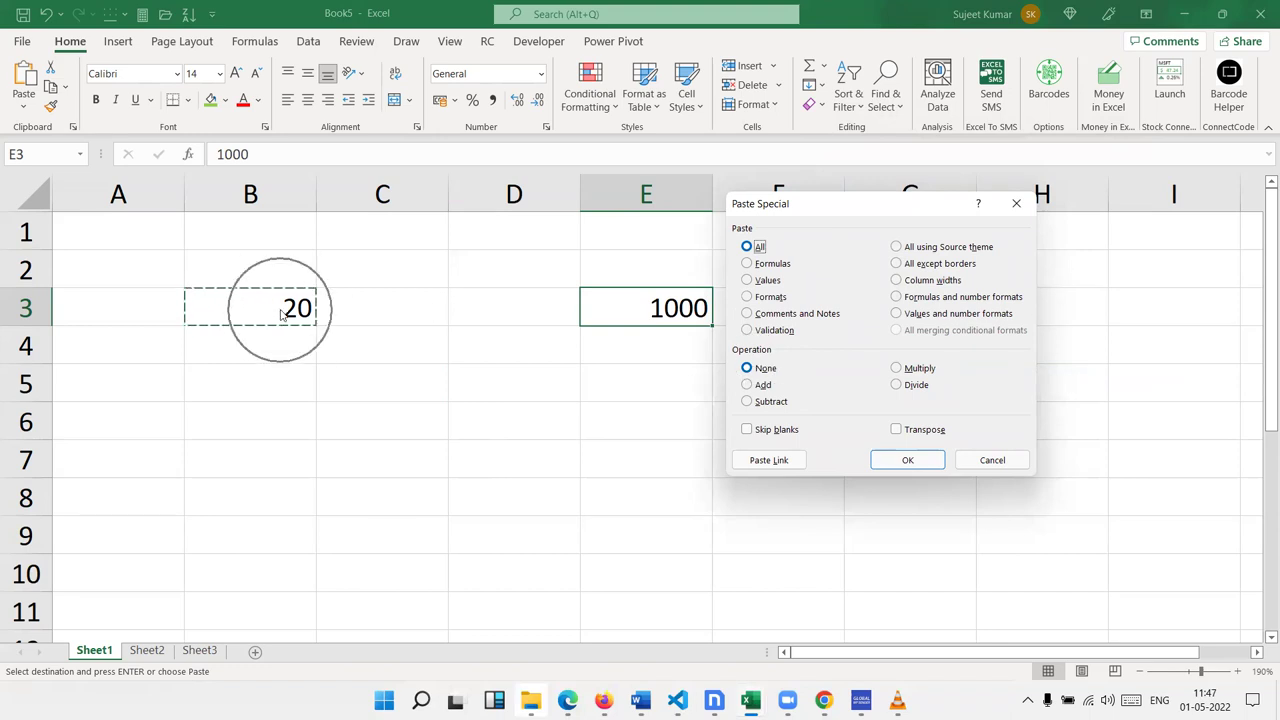
left_click(645, 331)
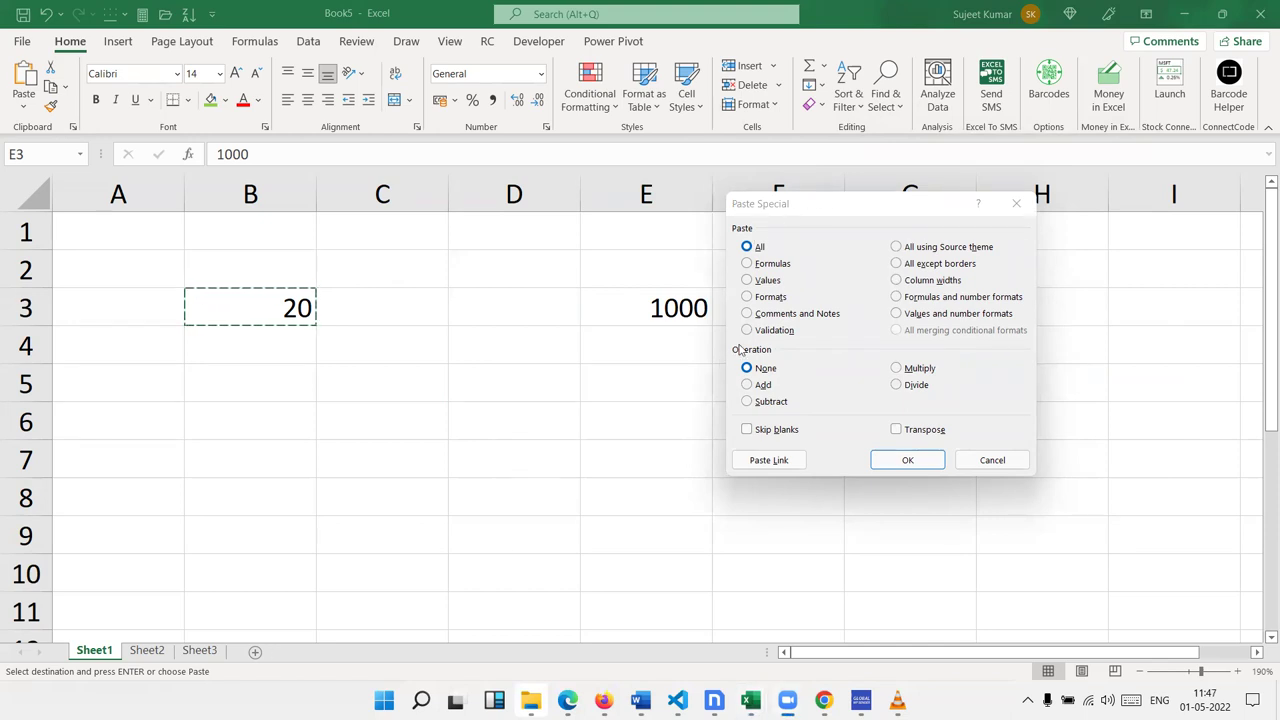
left_click(1013, 460)
key("Escape")
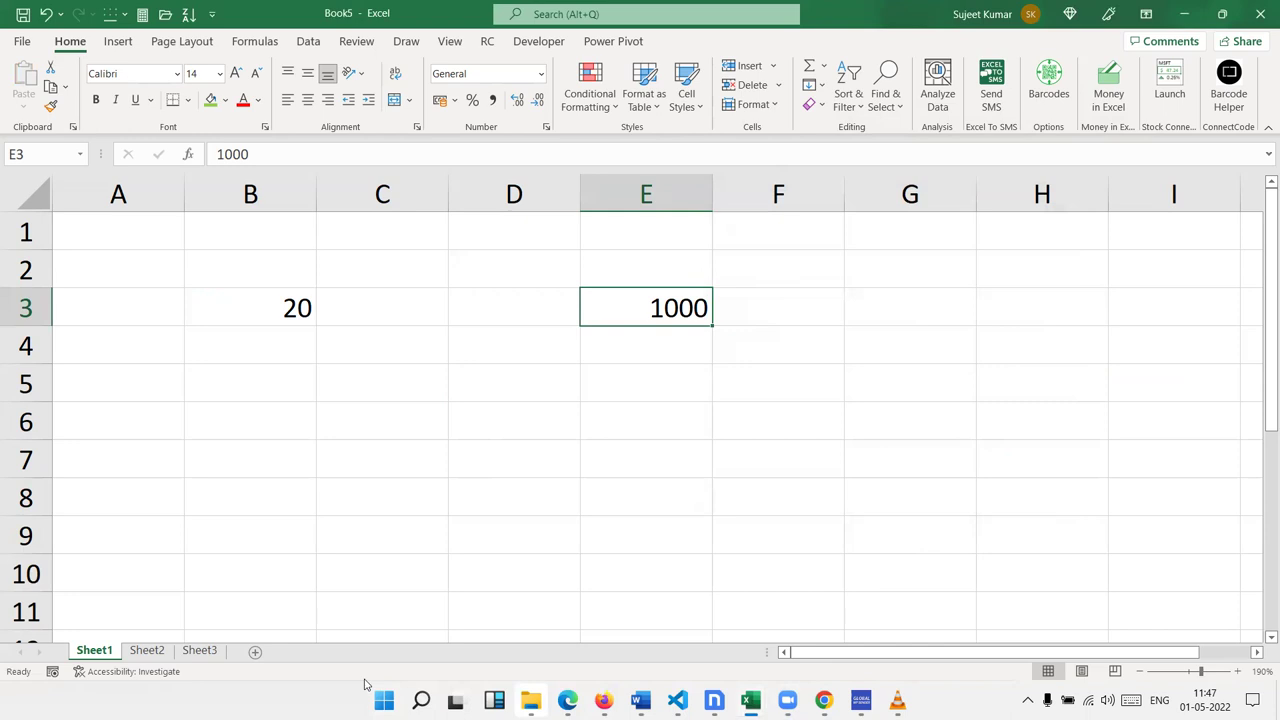
Step: Switch to Sheet2 and enter 20% in A1
left_click(147, 651)
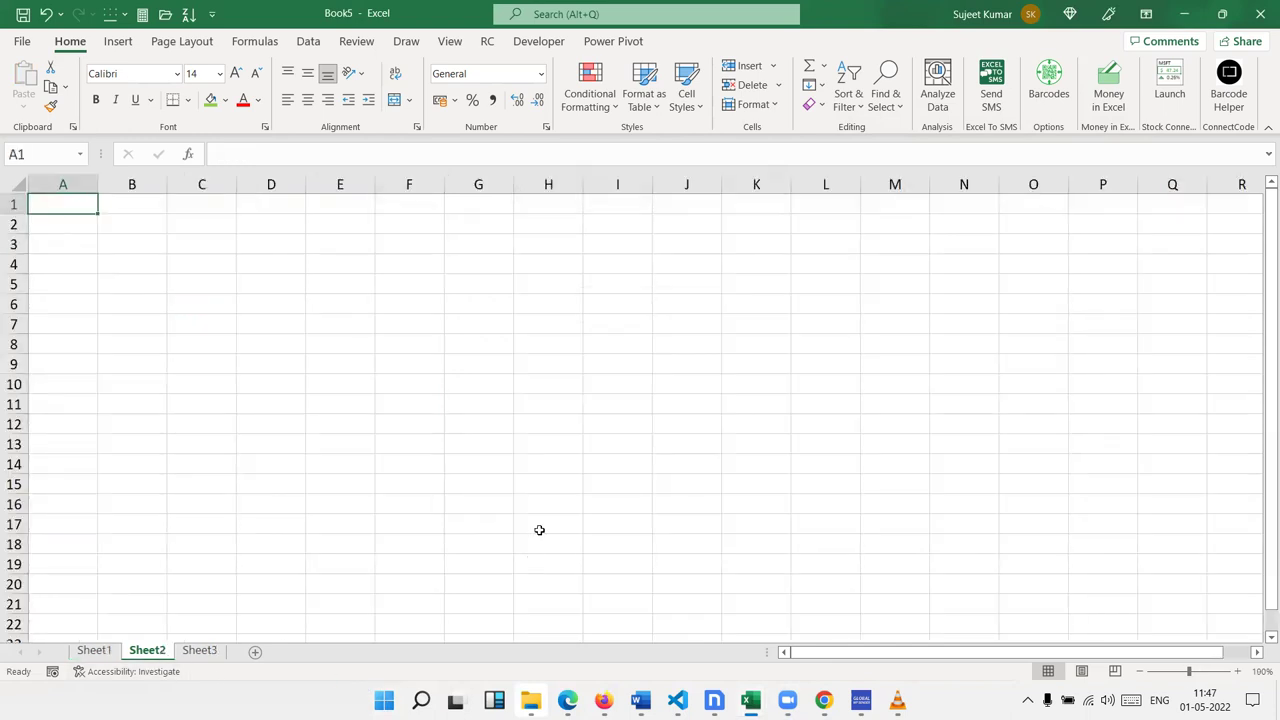
scroll(457, 397, "up", 5, "ctrl")
scroll(469, 400, "up", 2, "ctrl")
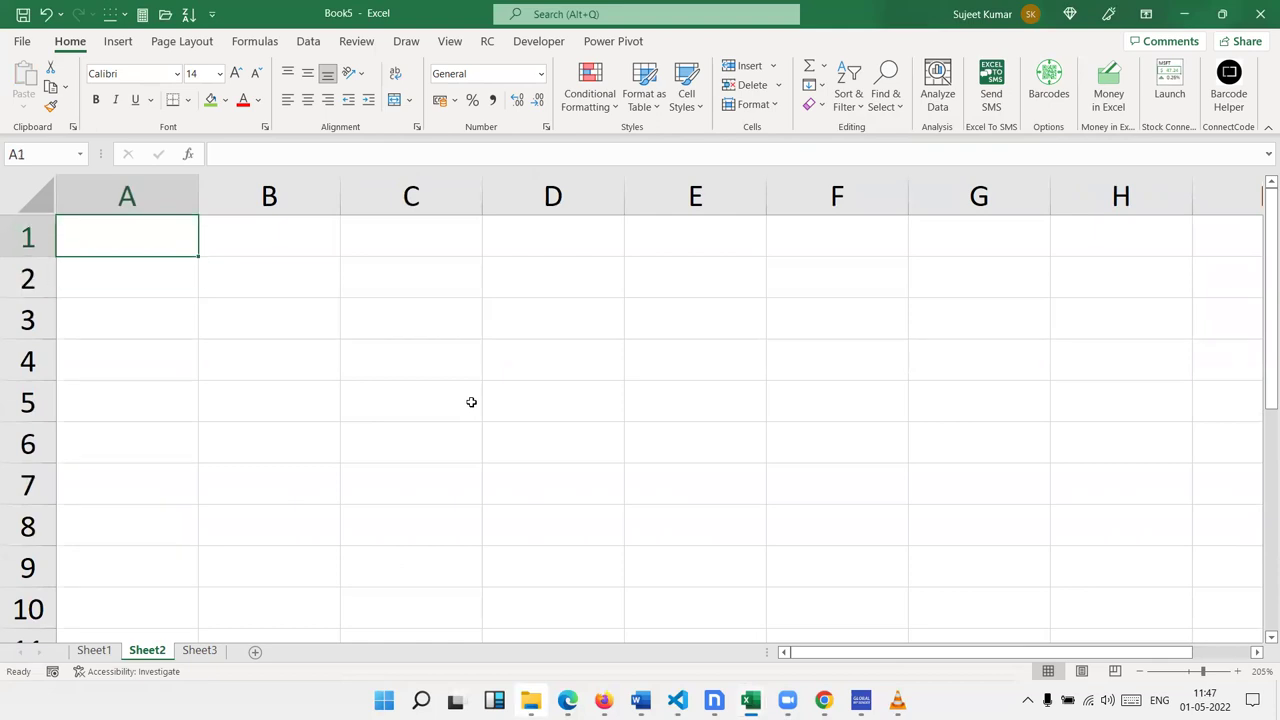
key("Down")
key("Up")
type("20")
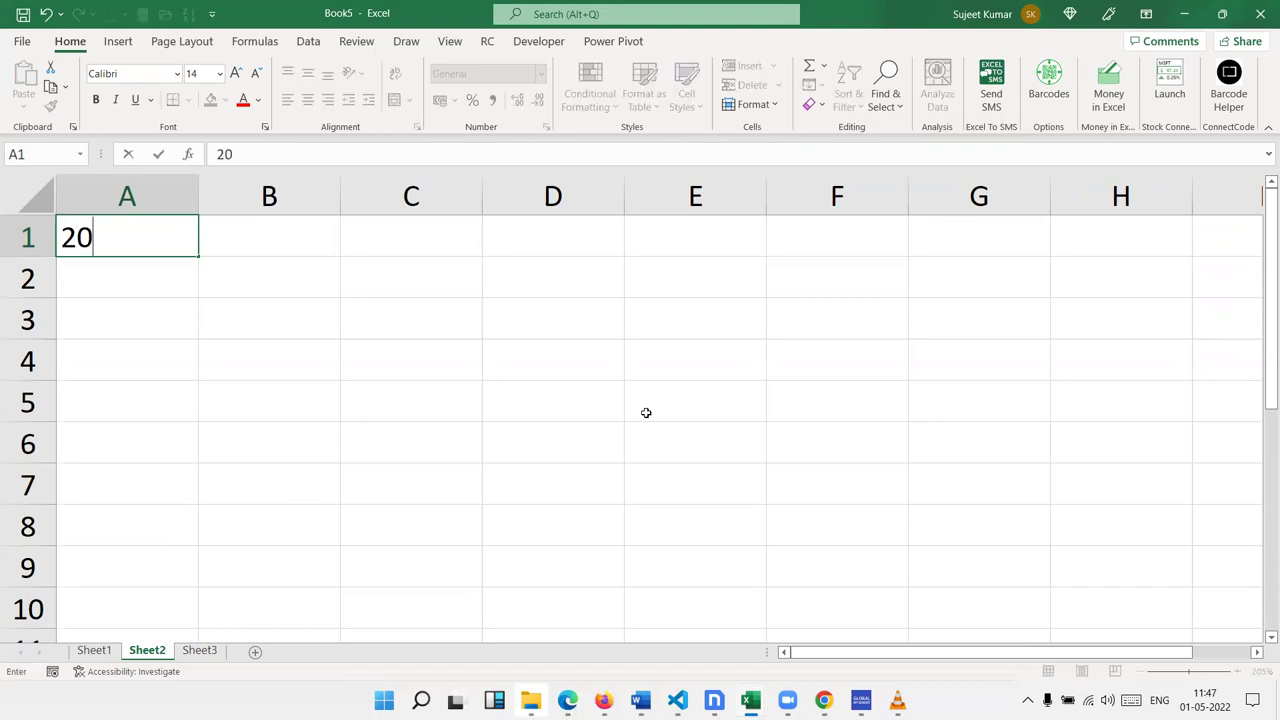
type("%")
key("Return")
Step: Enter a plain 20 in B1 and select it
key("Up")
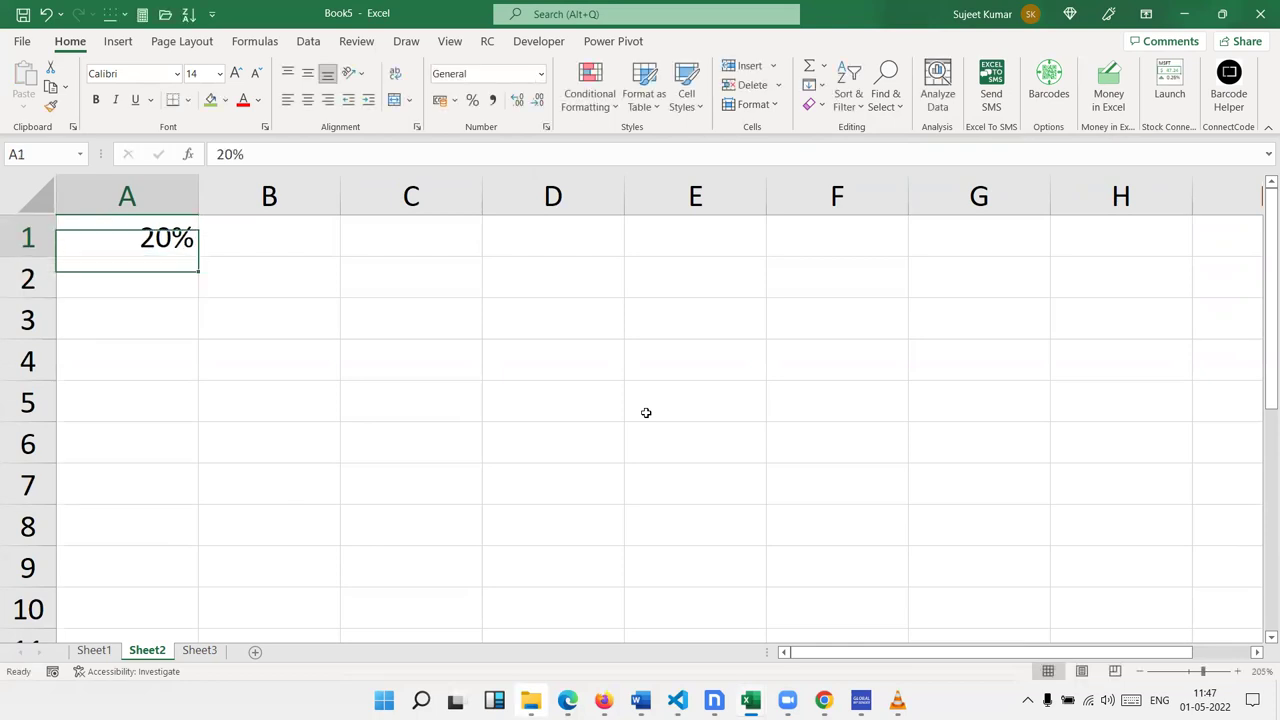
key("Right")
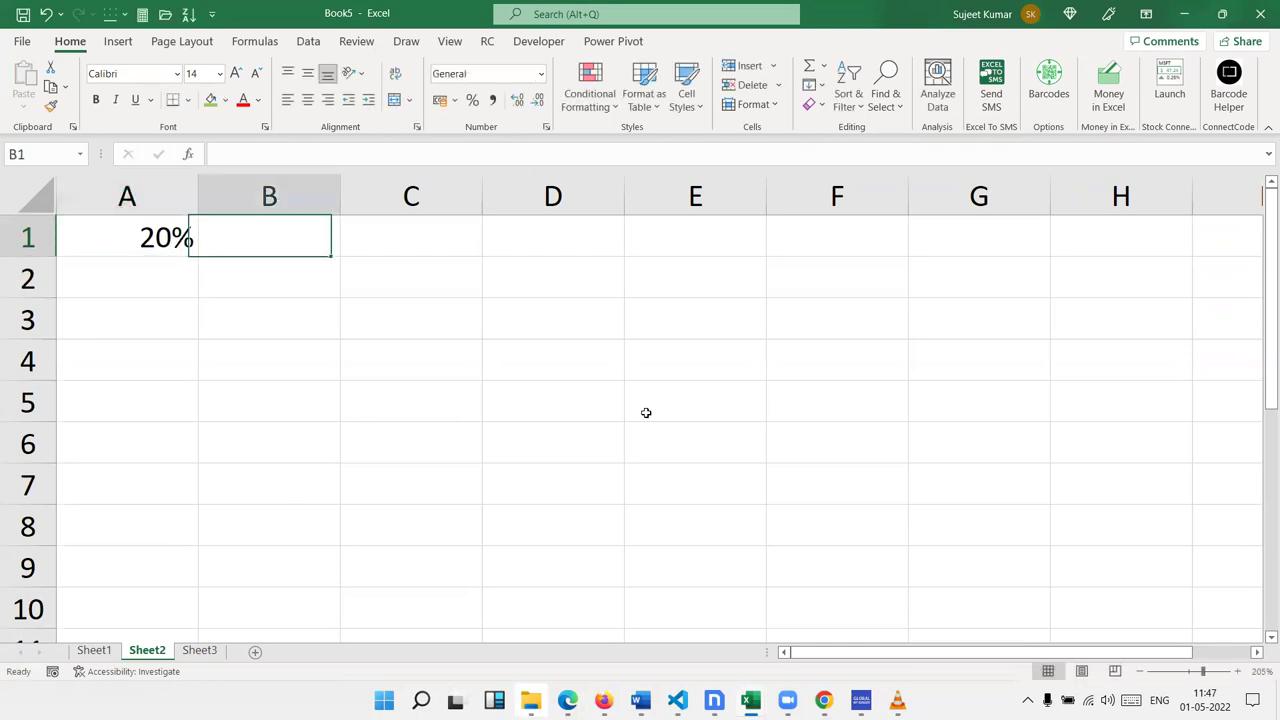
type("20")
key("Return")
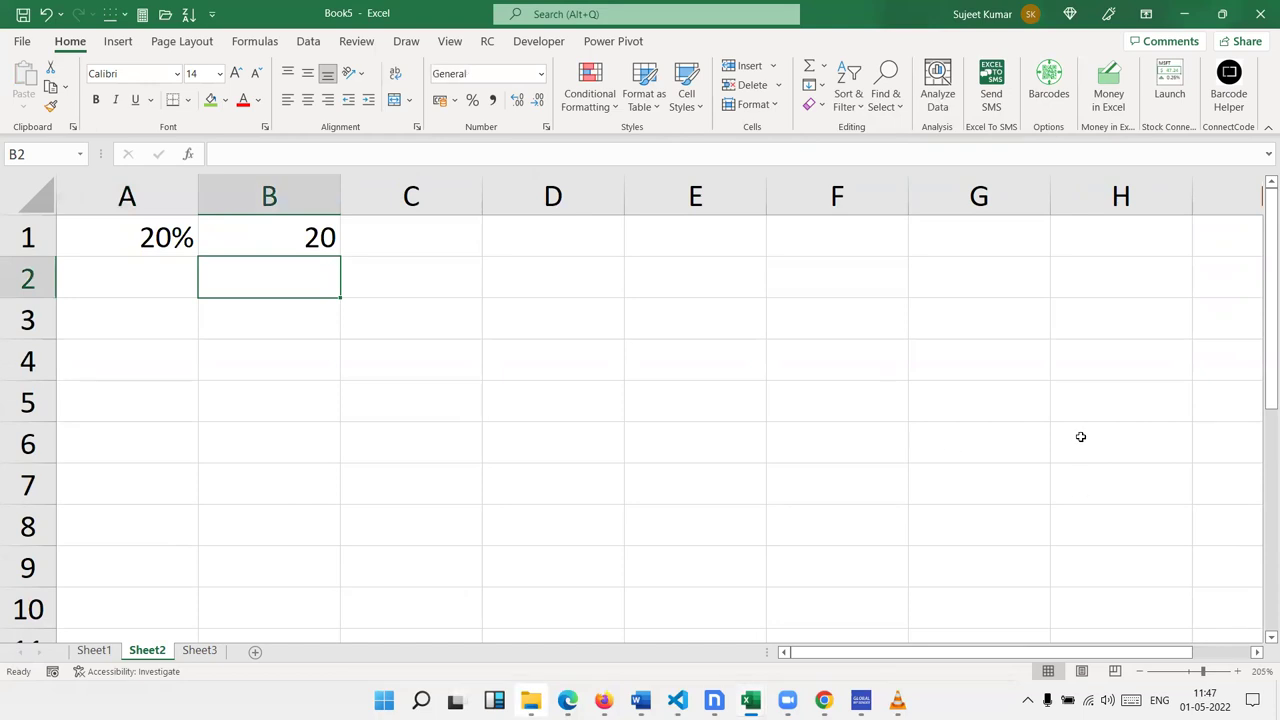
left_click(615, 406)
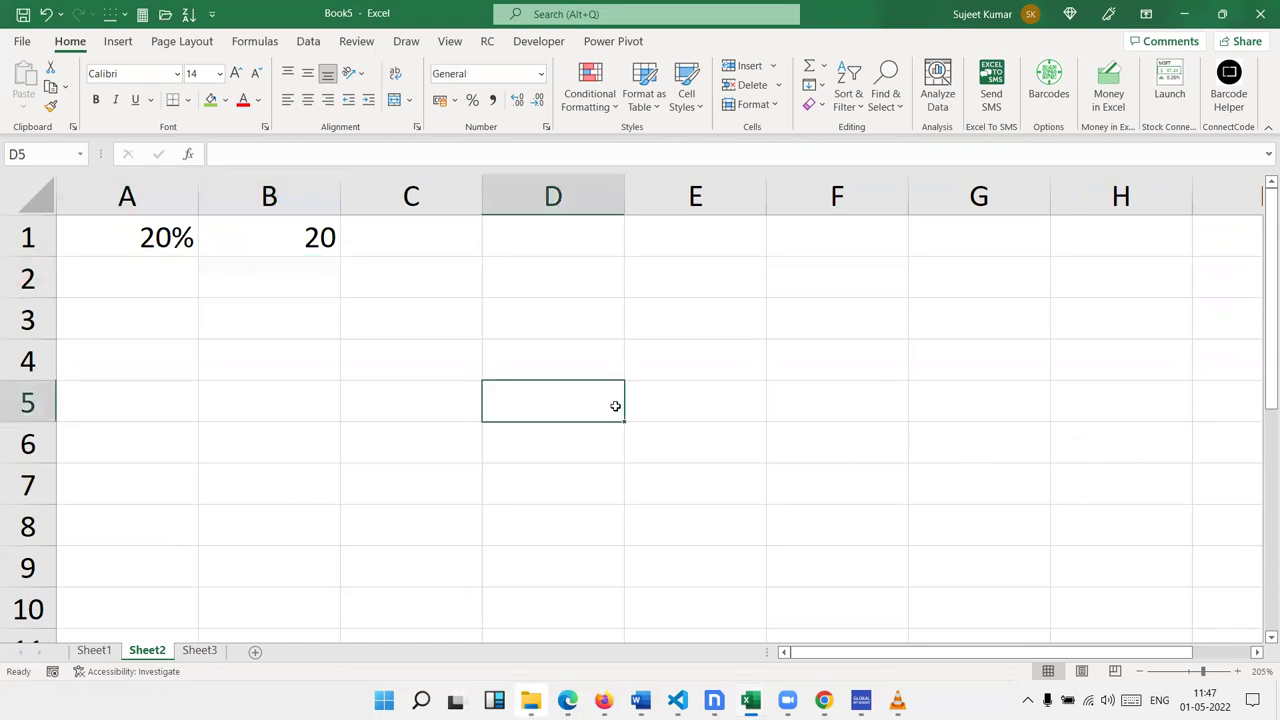
left_click(251, 243)
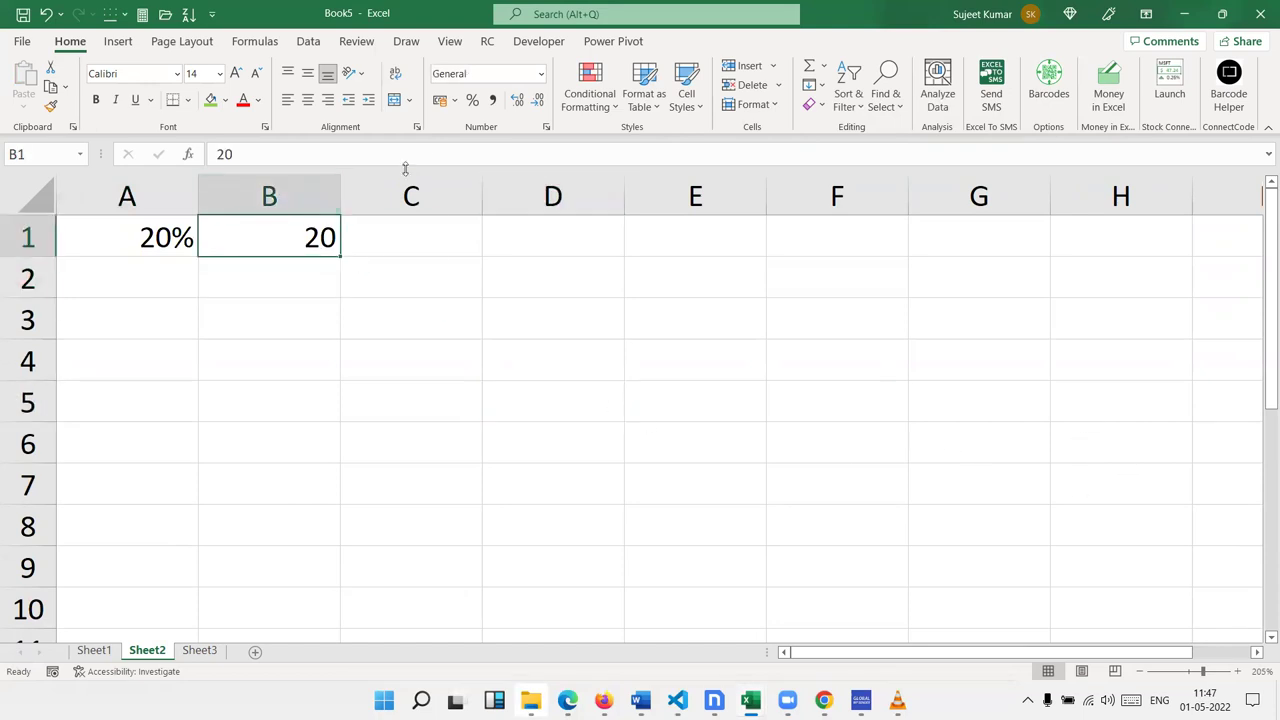
Step: Apply Percent Style to B1 so it shows 2000%, and type the note 1=100% in B2
left_click(469, 101)
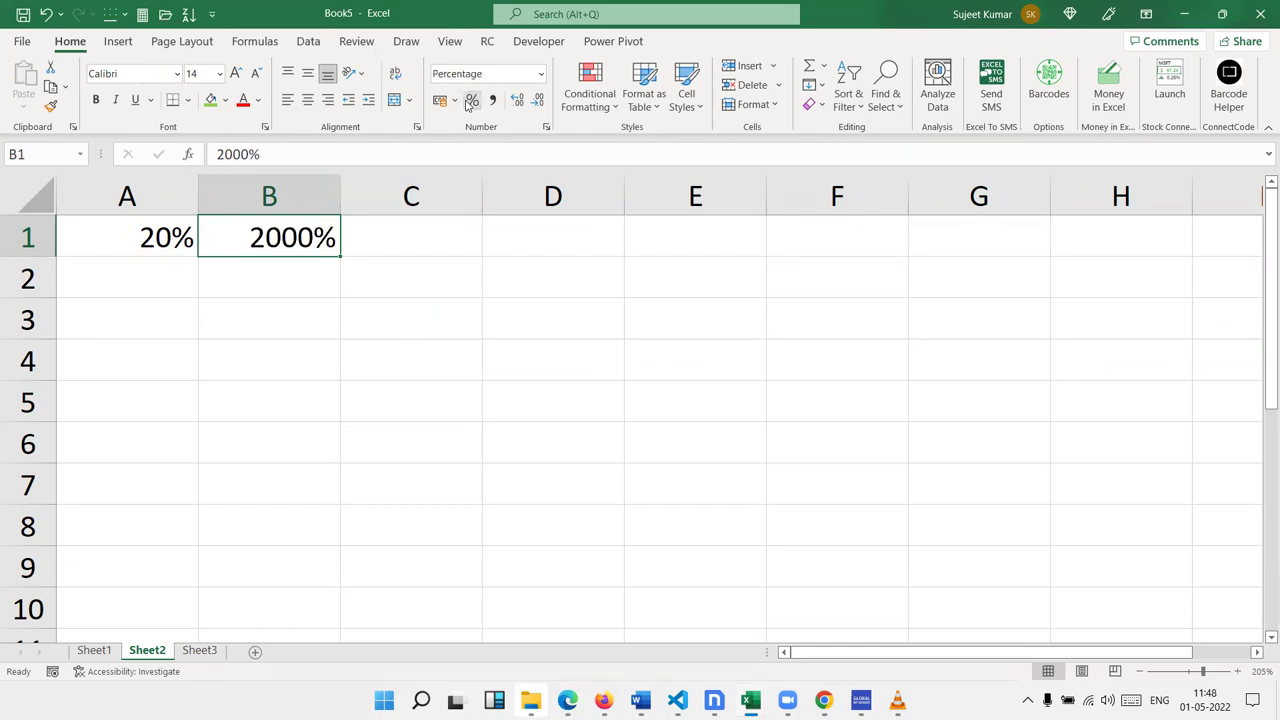
key("Down")
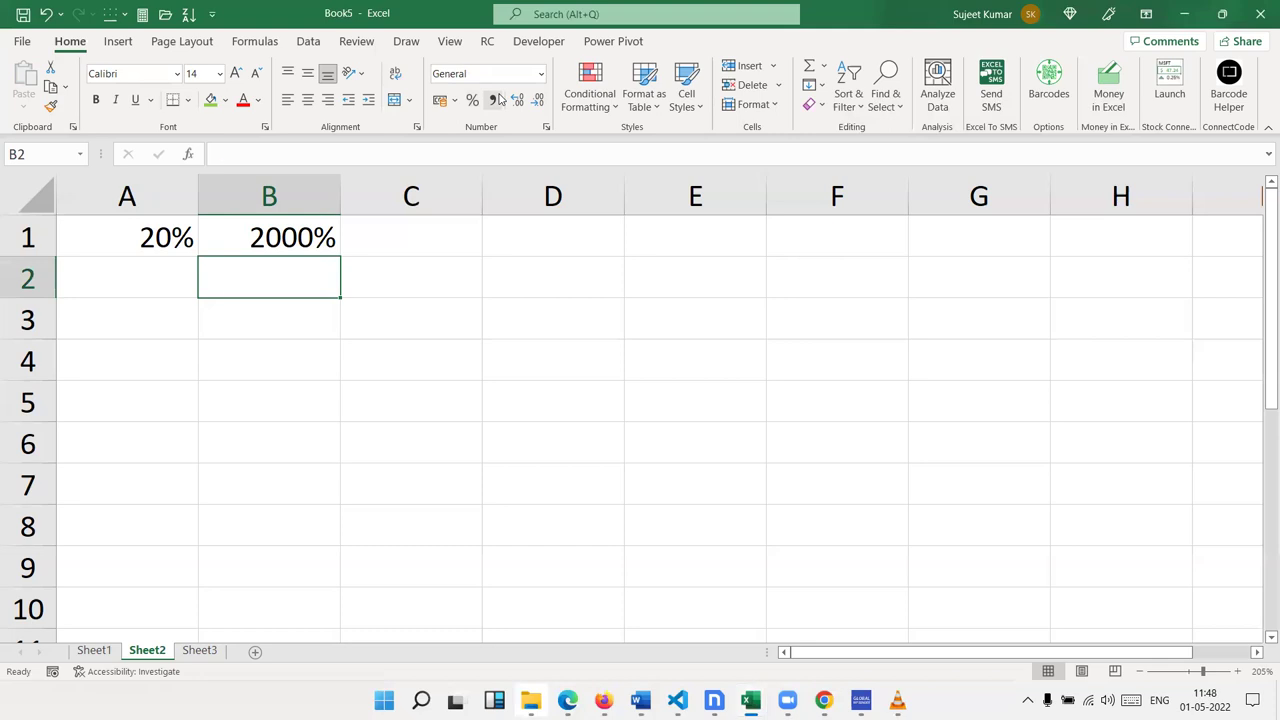
type("10=")
key("BackSpace")
key("BackSpace")
type("=100%")
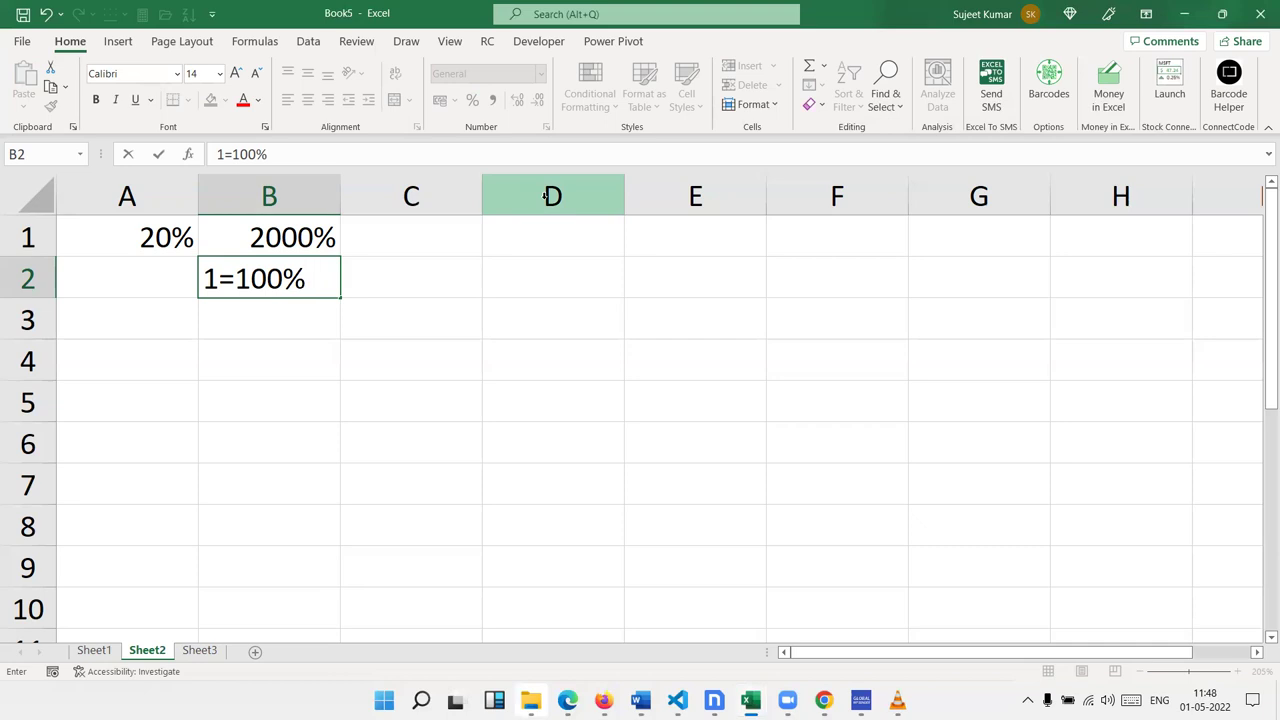
key("Tab")
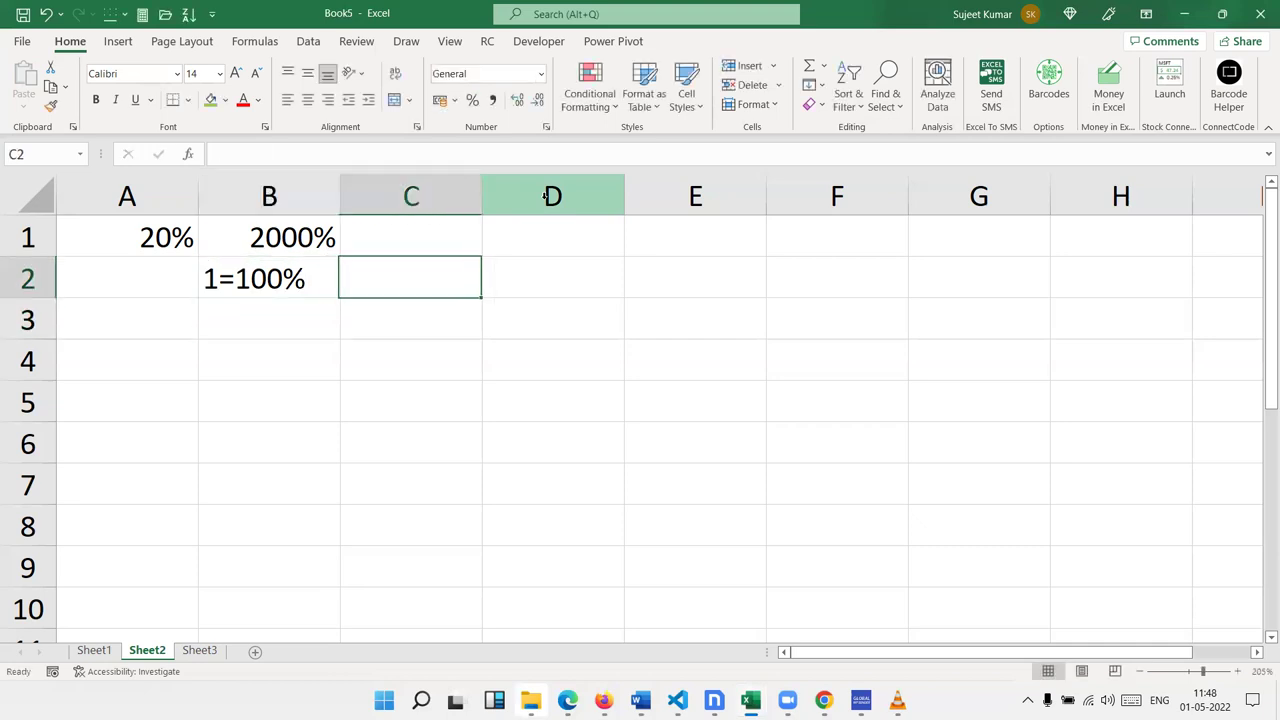
Step: Enter 0.20 in C1 and apply Percent Style so it shows 20%
key("Up")
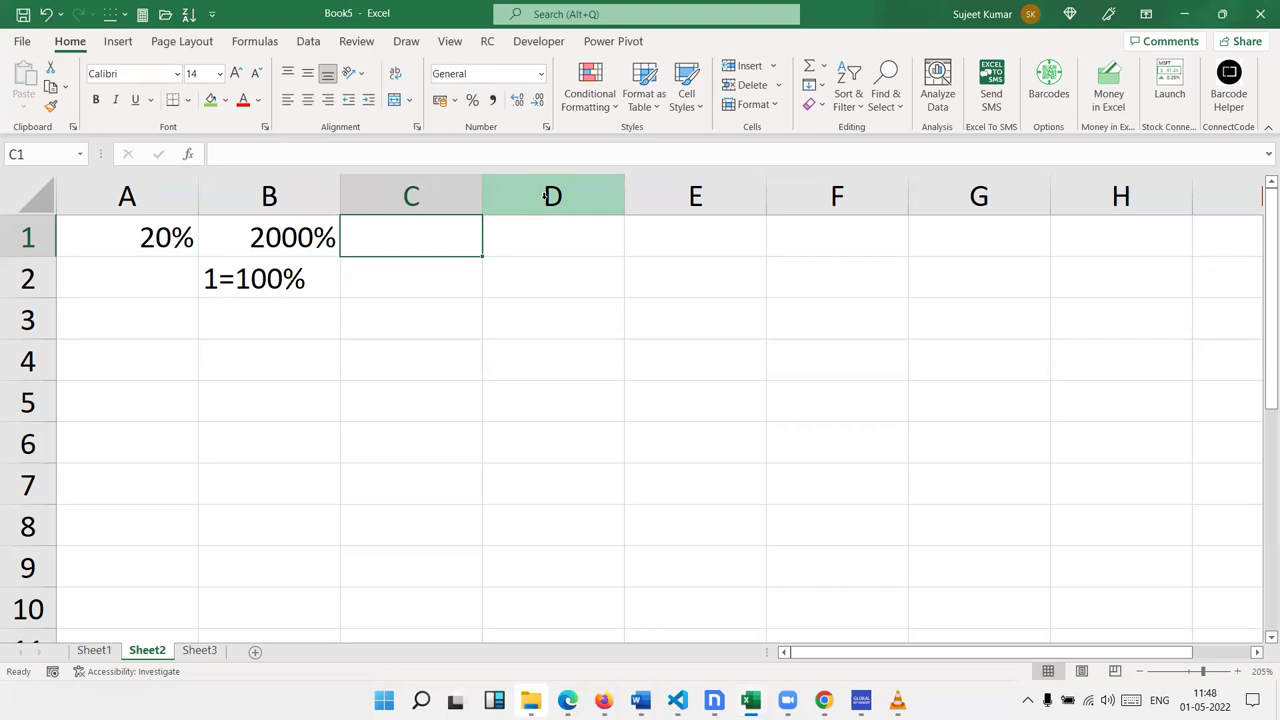
key("Down")
key("Left")
key("Up")
key("Right")
type("0.20")
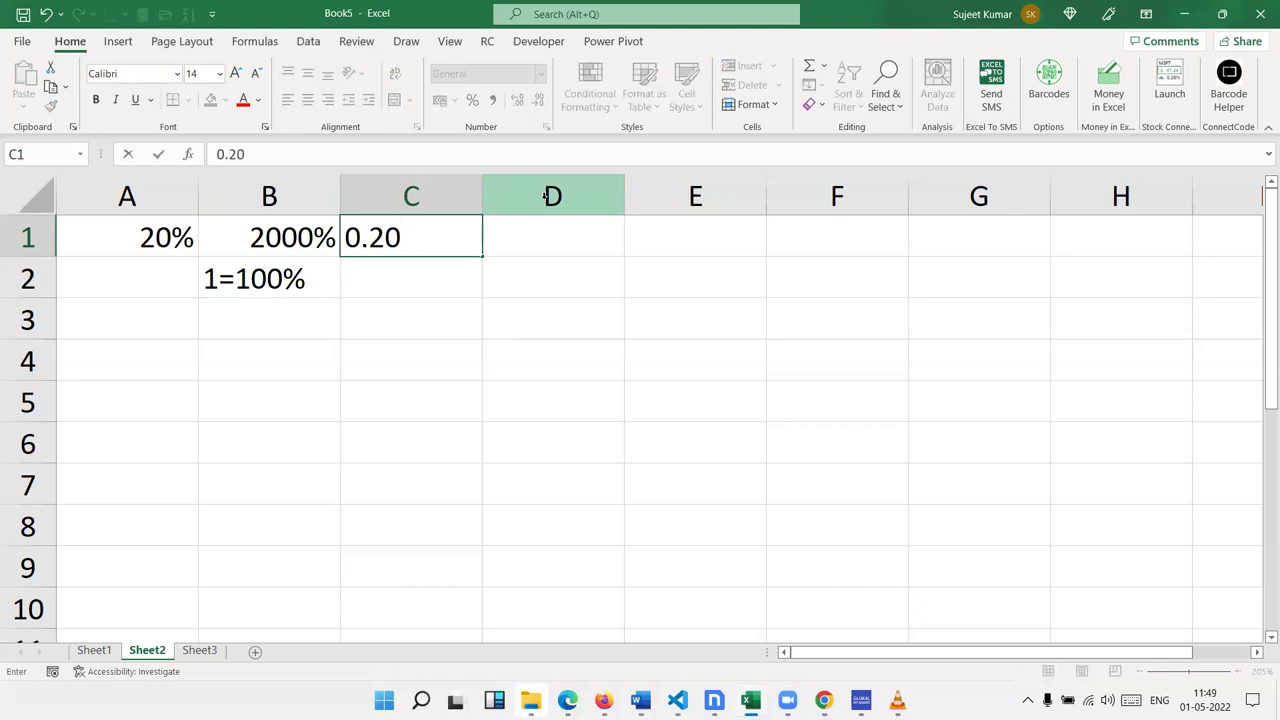
key("Return")
key("Up")
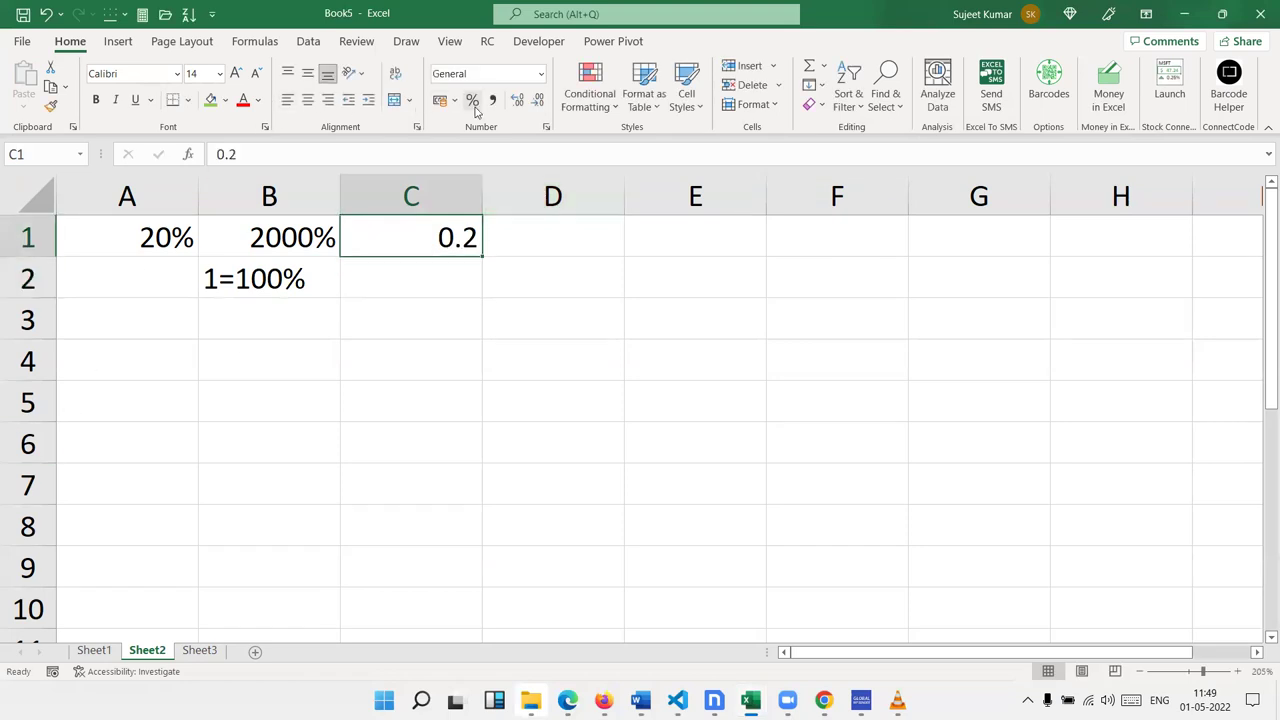
left_click(474, 103)
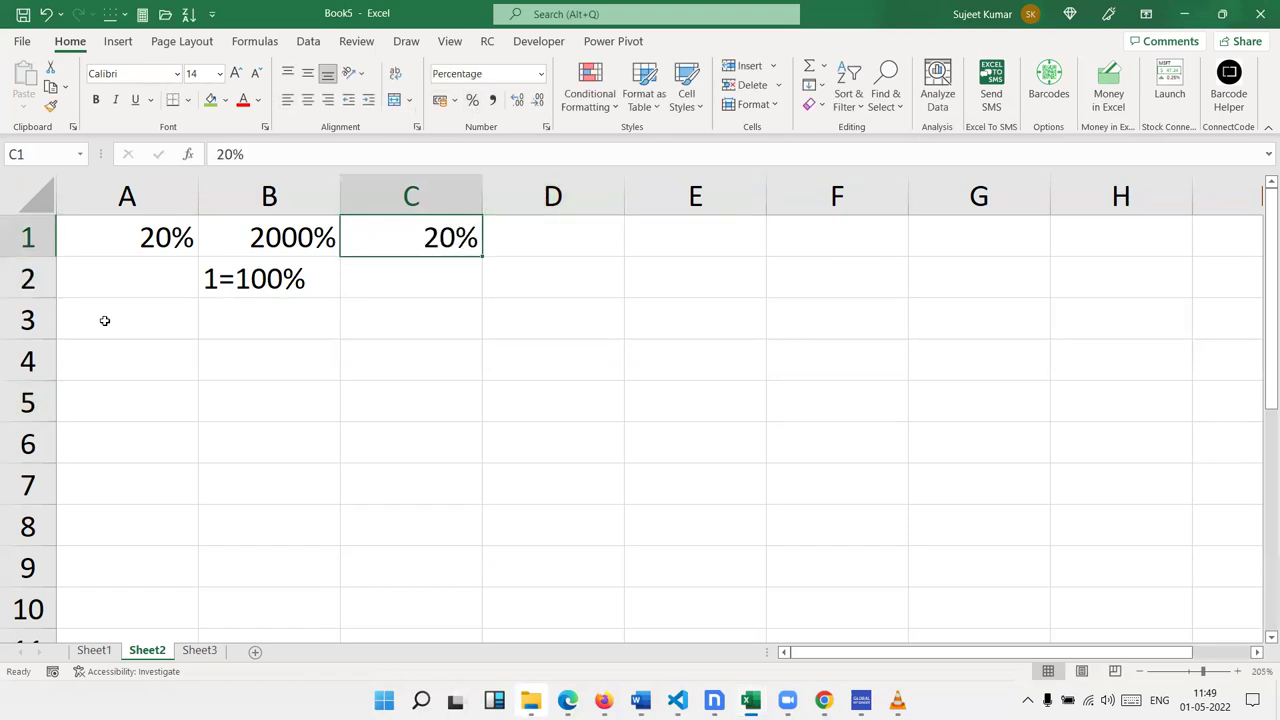
Step: Inspect A1's 20% entry and the B1 and B2 cells without changing them
left_click(126, 228)
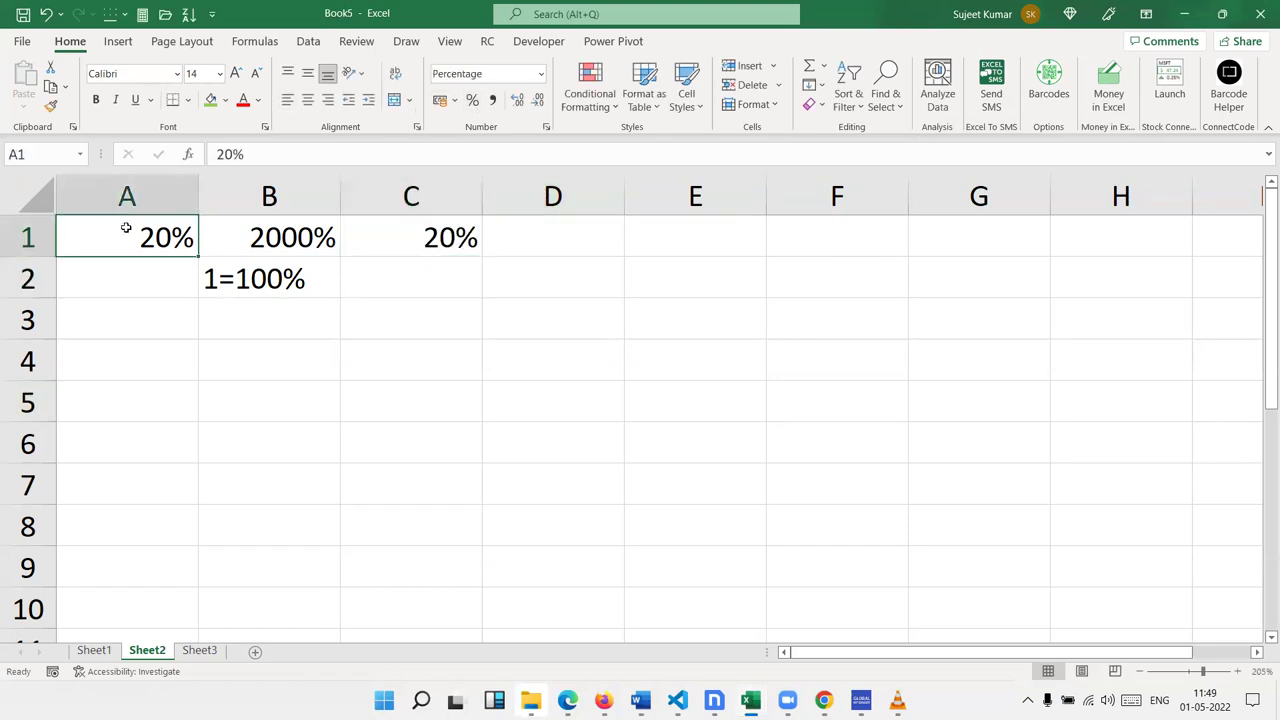
left_click(250, 156)
left_click_drag(245, 155, 237, 155)
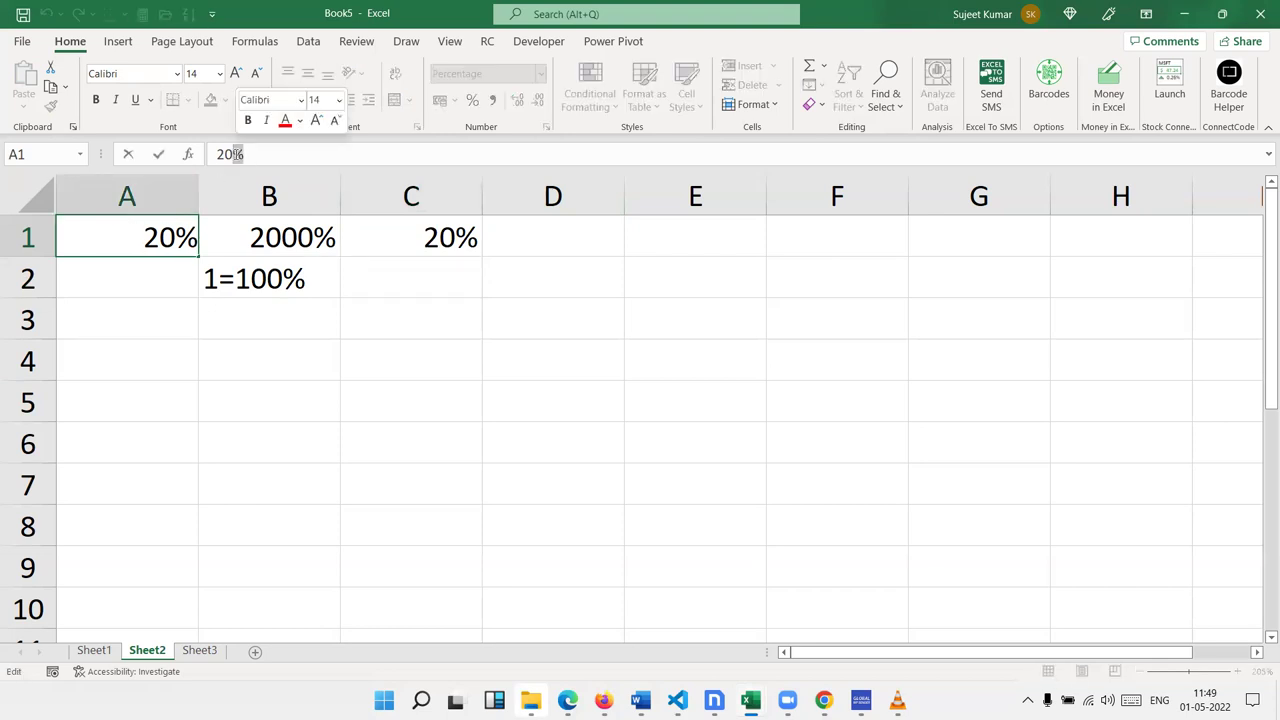
key("Return")
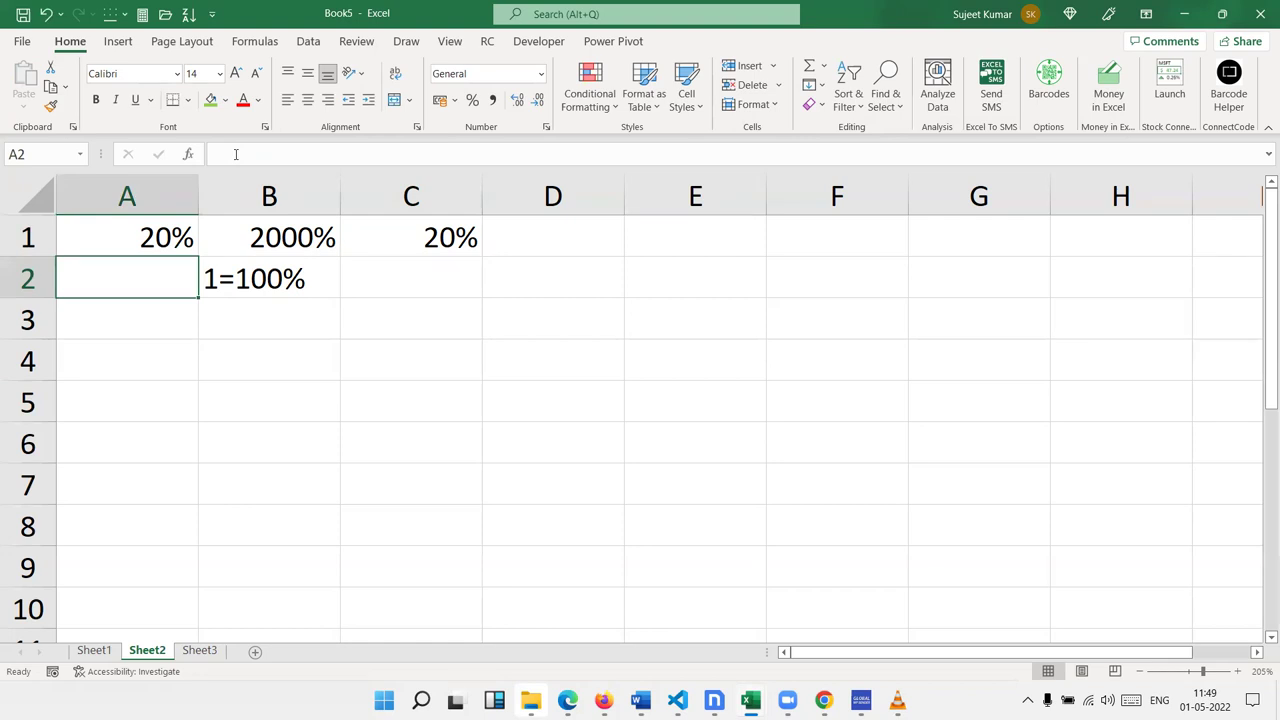
key("Right")
key("Up")
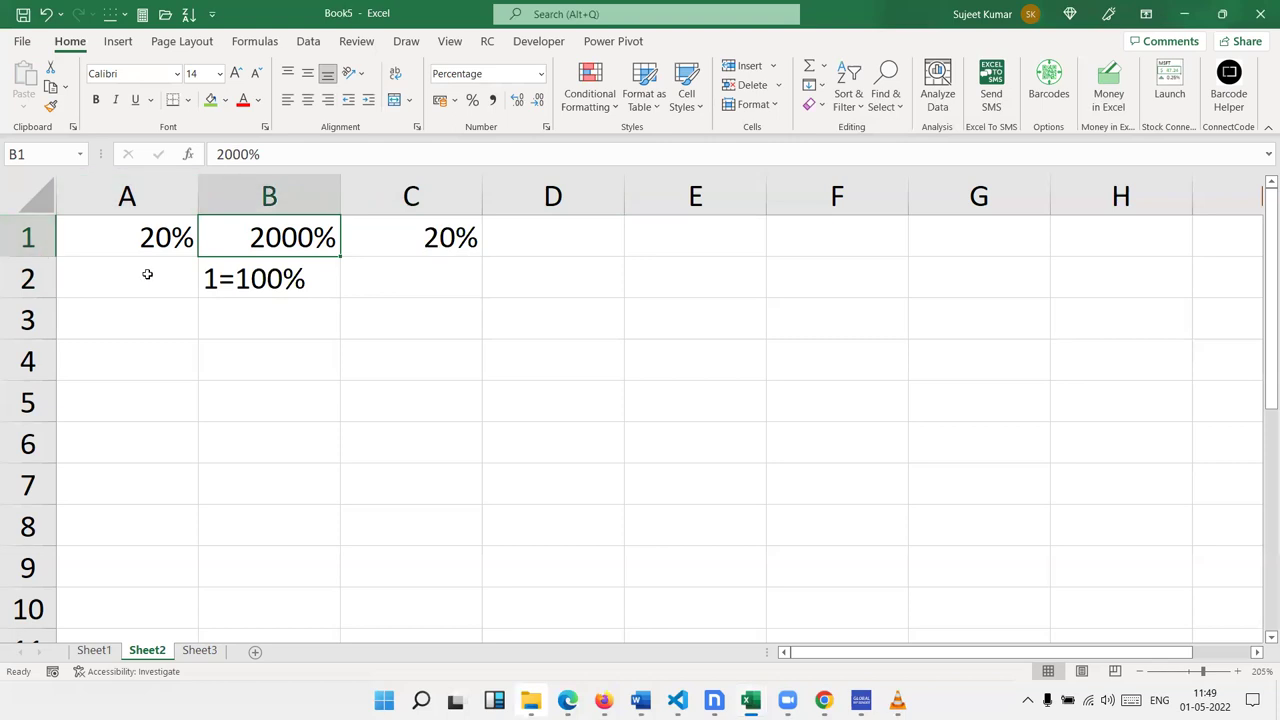
left_click(238, 274)
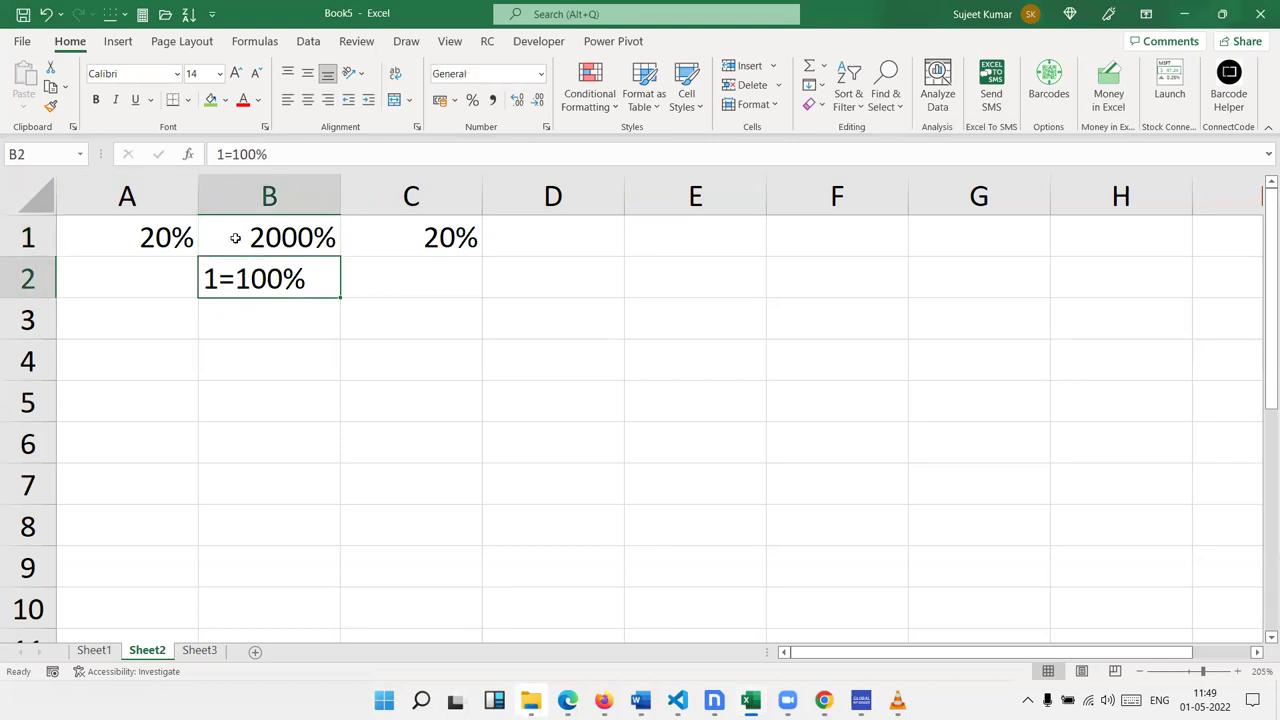
Step: Enter 0.2 in C2 and increase its decimals so it shows 0.20
left_click(382, 226)
key("Down")
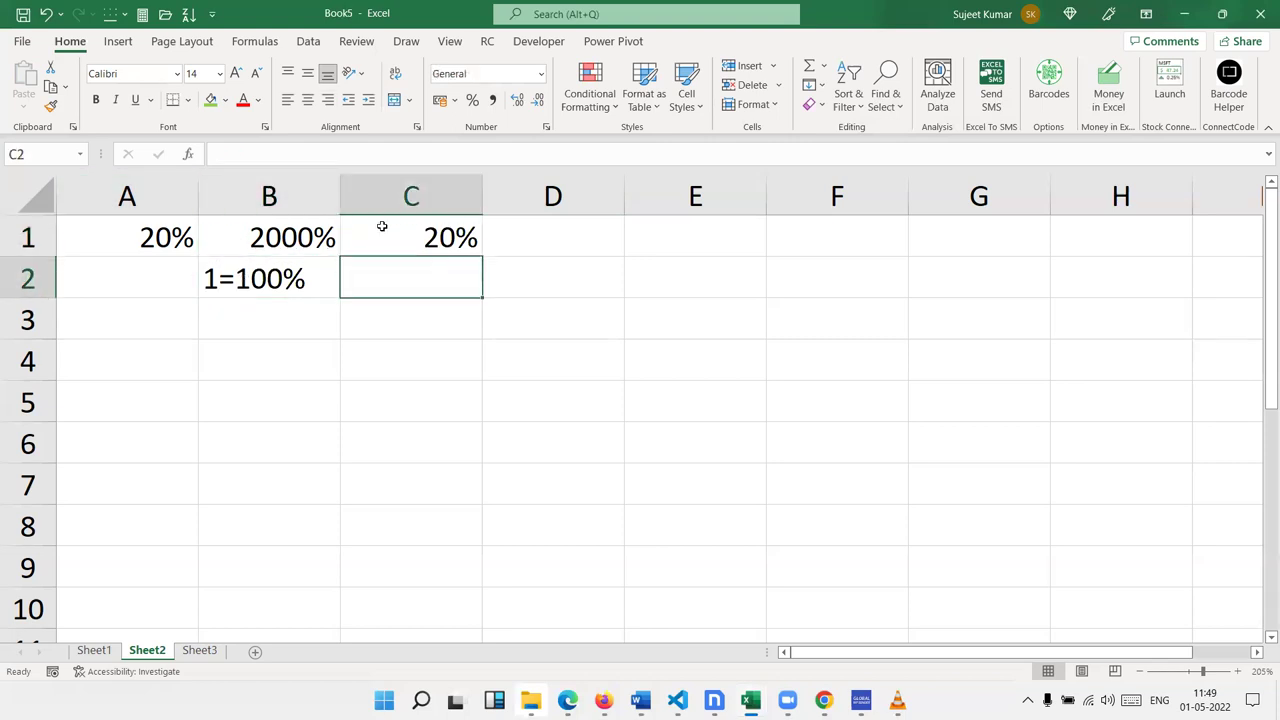
type("0.2")
key("Return")
key("Up")
left_click(516, 102)
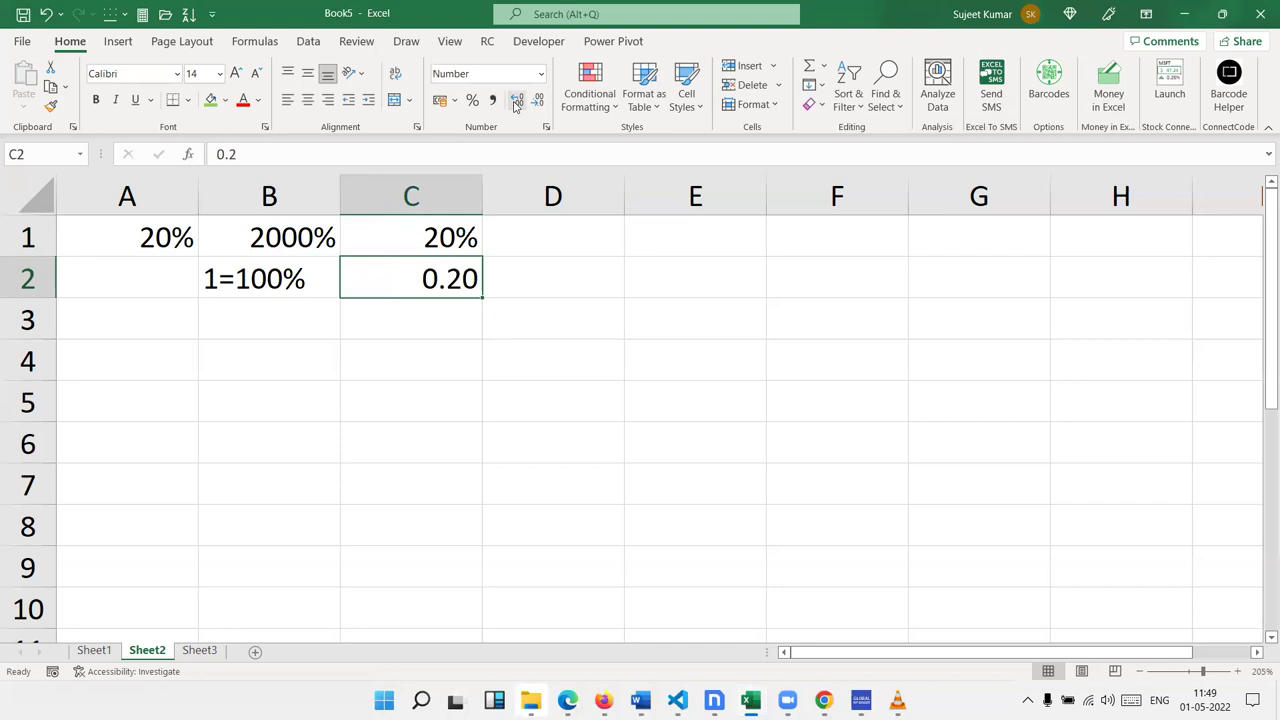
Step: Label cell A4 with %
left_click(114, 357)
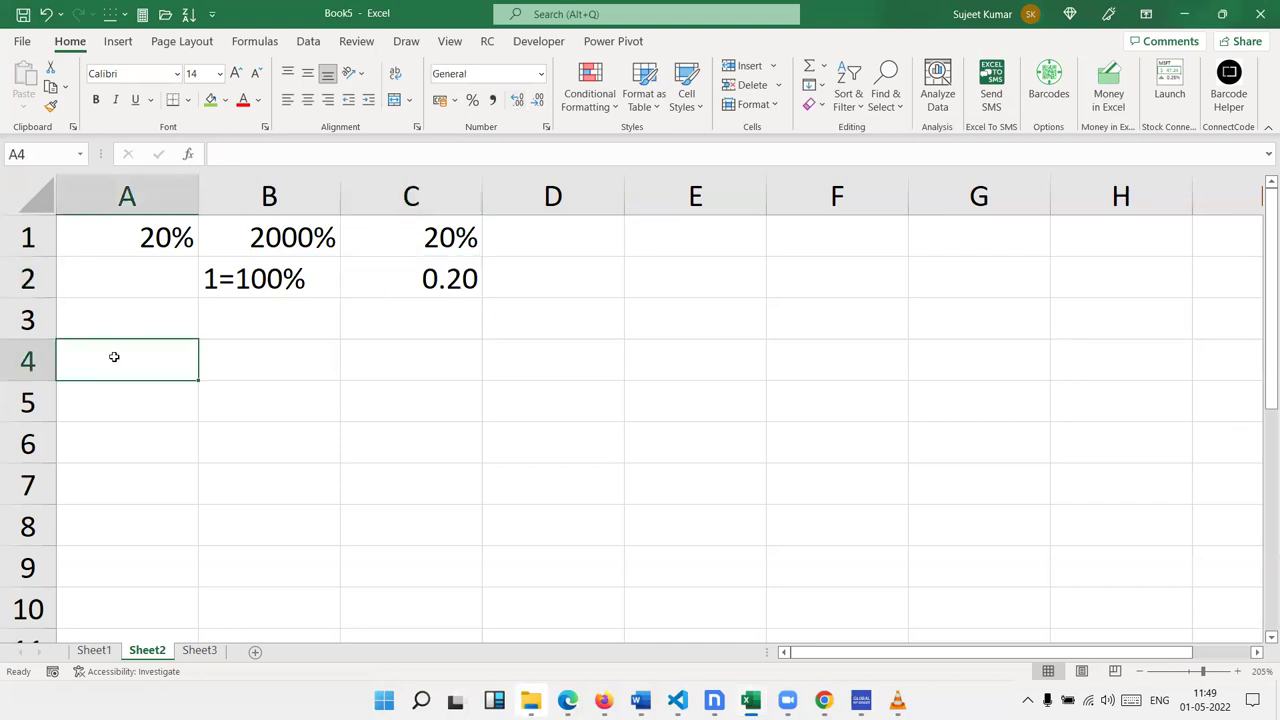
type("$")
key("BackSpace")
type("%")
key("Return")
Step: Fill A5:E10 with =RANDBETWEEN(10,90) and paste the results back as fixed values
type("=")
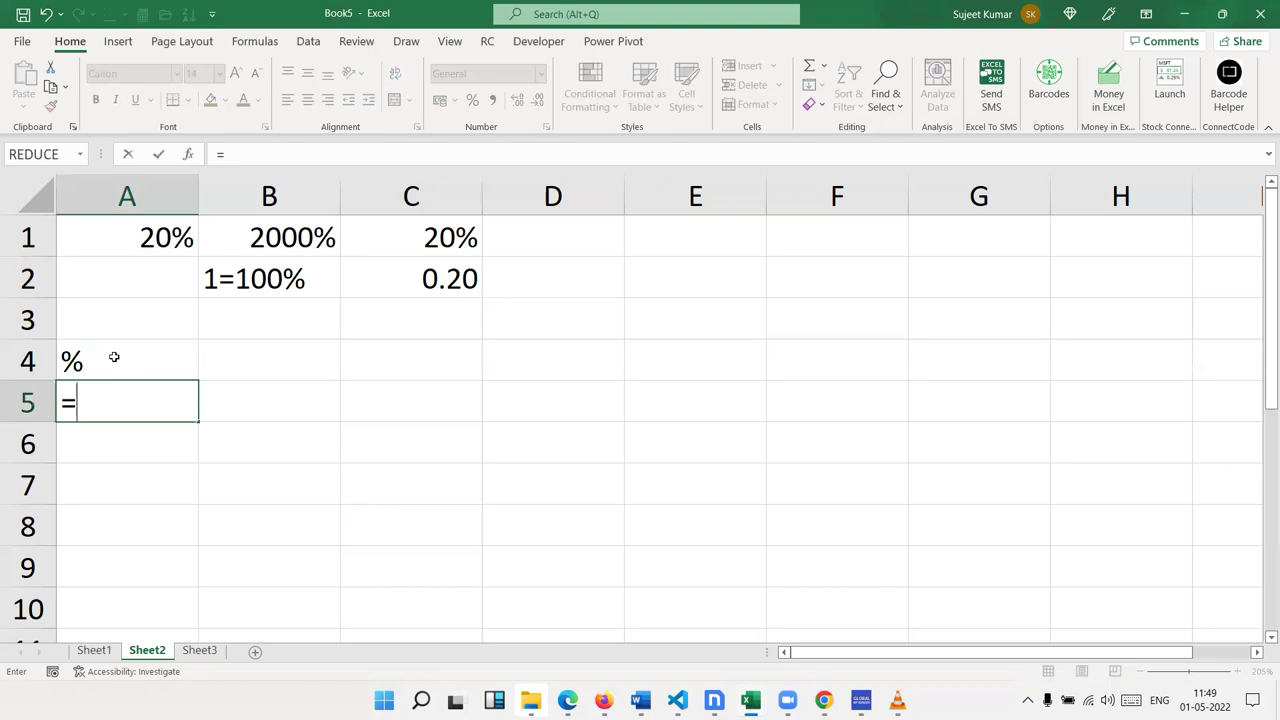
type("ra")
key("Down")
key("Down")
key("Tab")
type("10")
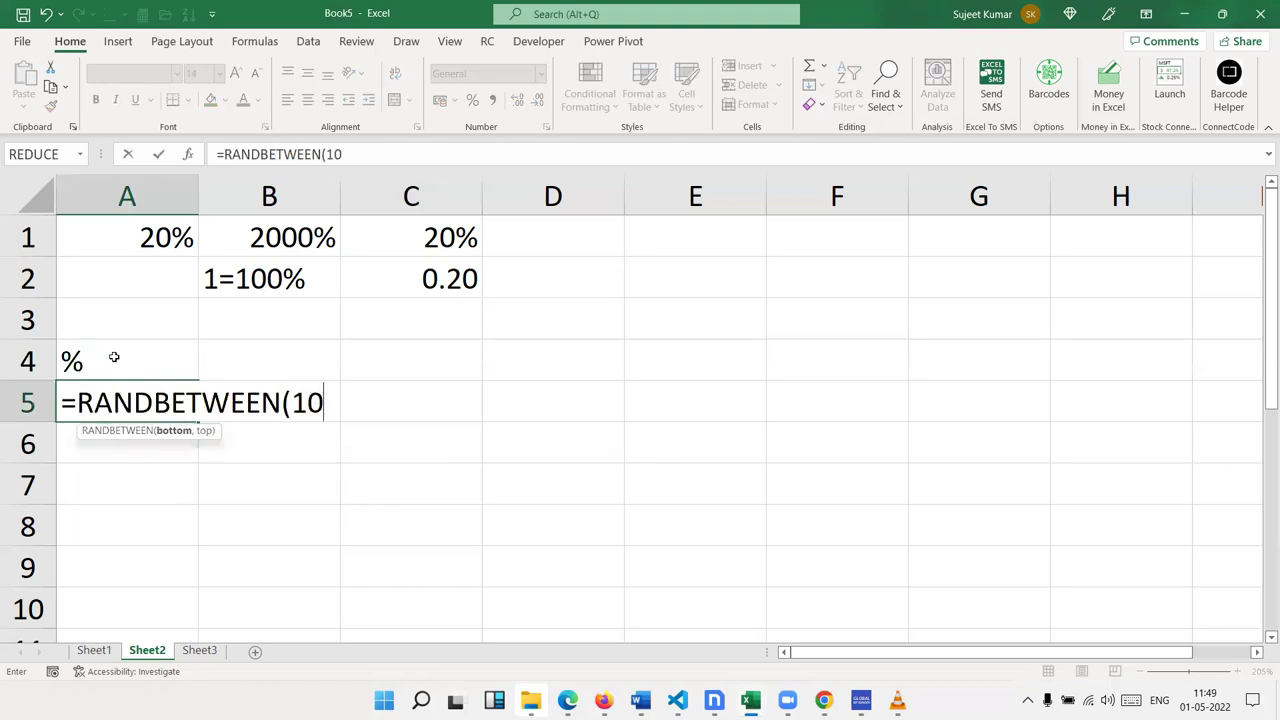
type(",90")
key("Return")
left_click_drag(131, 405, 661, 590)
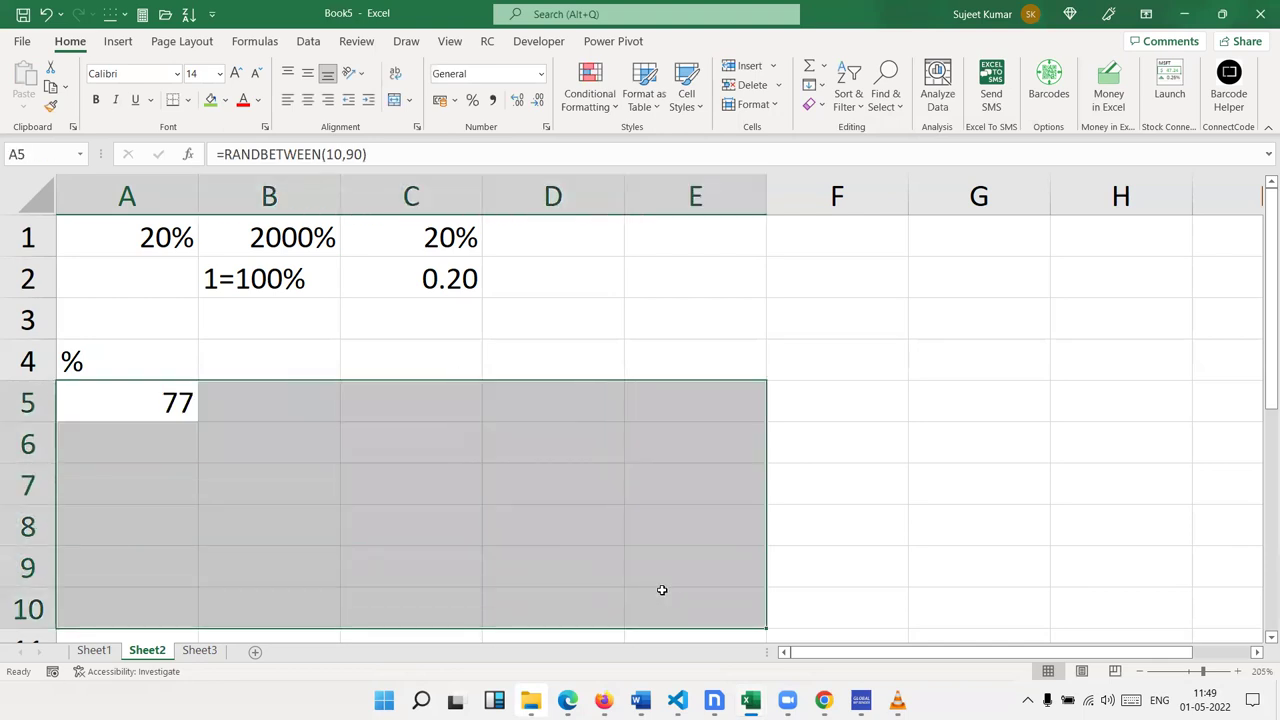
key("ctrl+r")
key("ctrl+d")
key("ctrl+c")
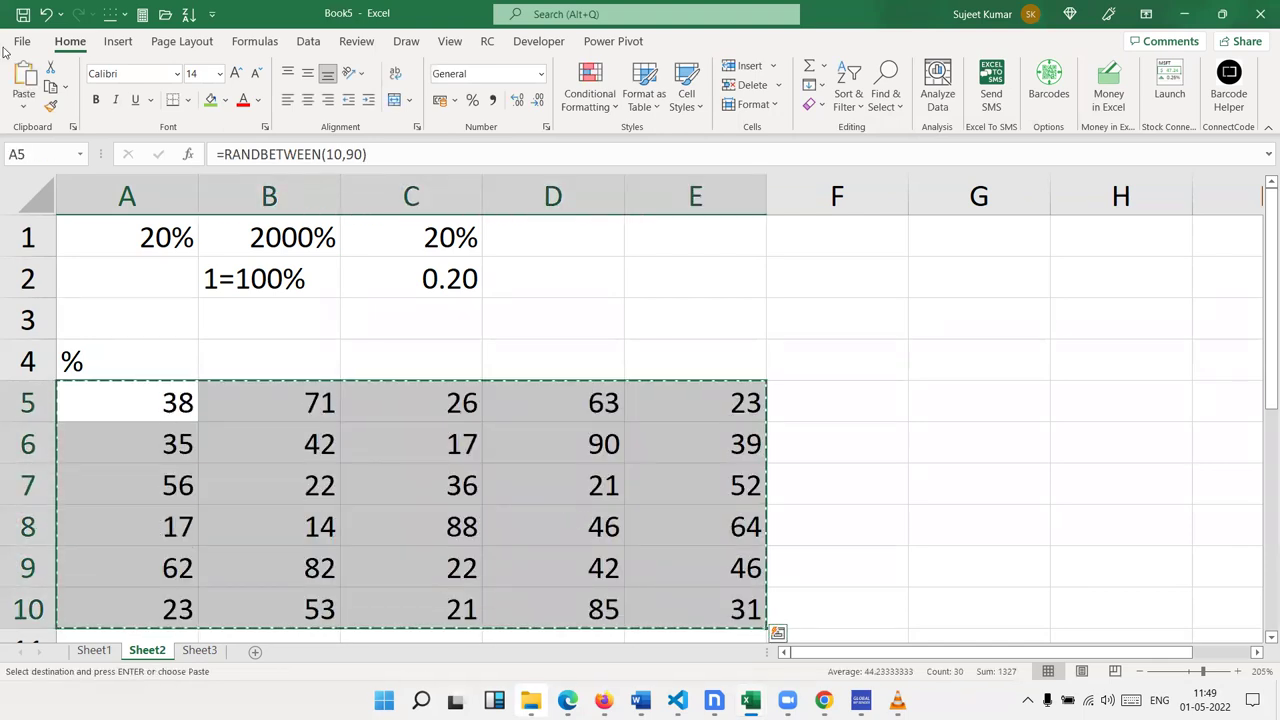
left_click(23, 105)
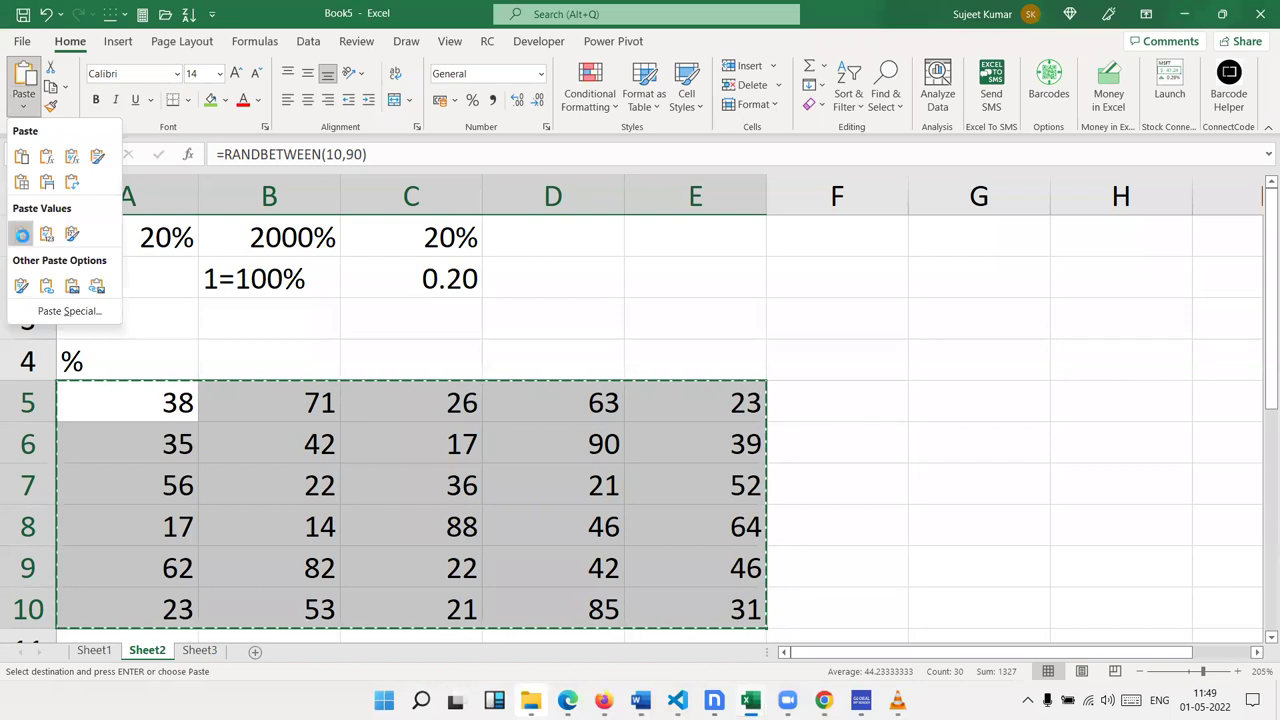
left_click(21, 235)
left_click(851, 425)
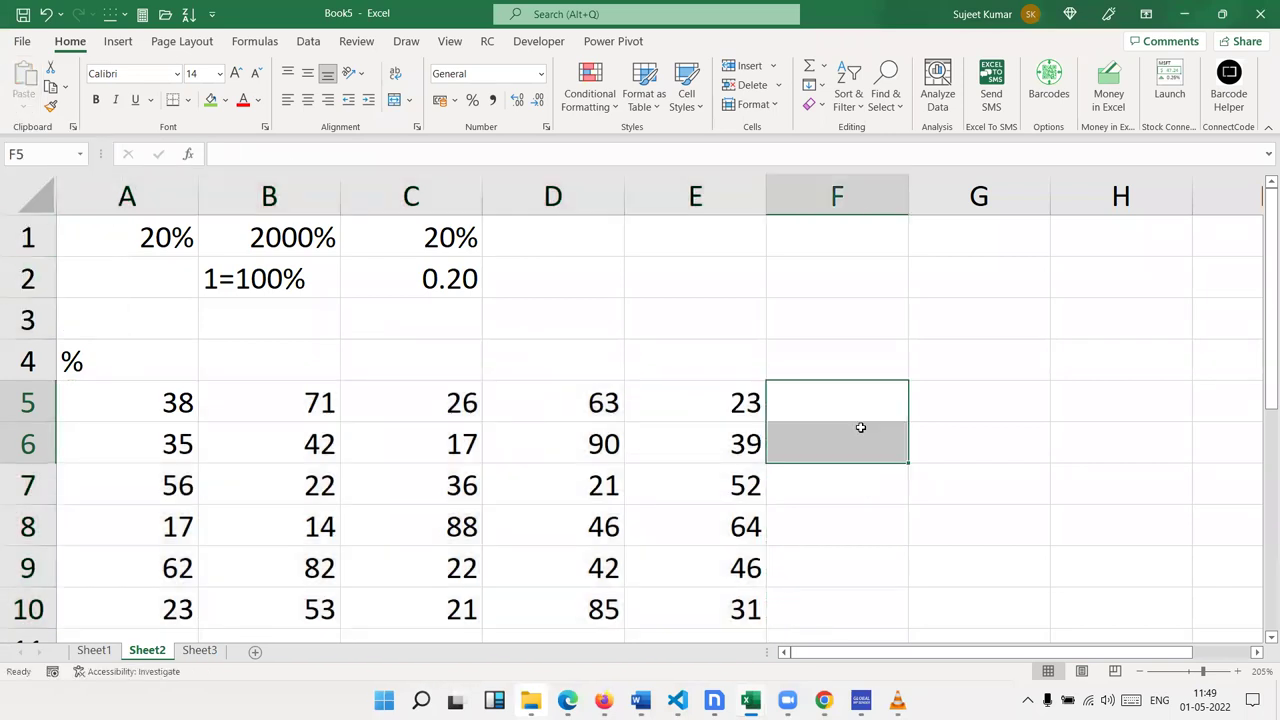
Step: Select the A5:E10 block with keyboard shortcuts, then move along row 3 toward column E
key("Left")
key("ctrl+Left")
key("ctrl+shift+Right")
key("ctrl+shift+Down")
key("Up")
key("Down")
key("ctrl+shift+Right")
key("ctrl+shift+Down")
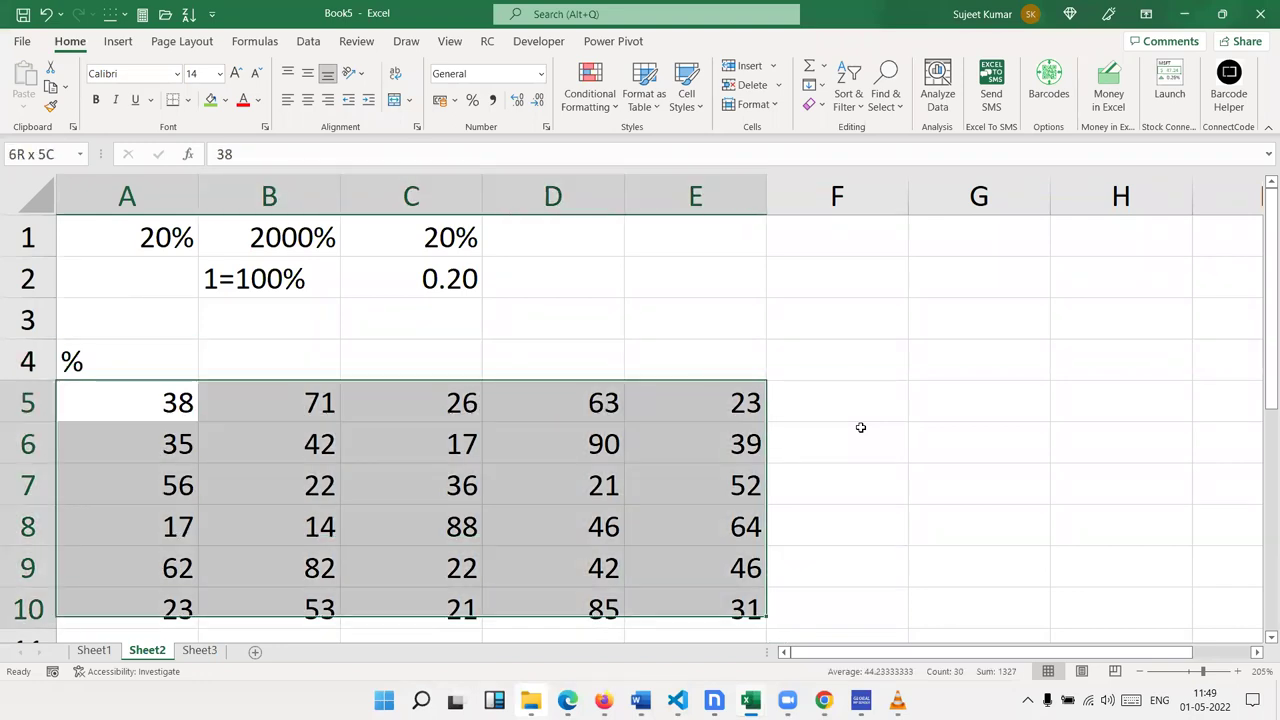
key("Up")
key("Down")
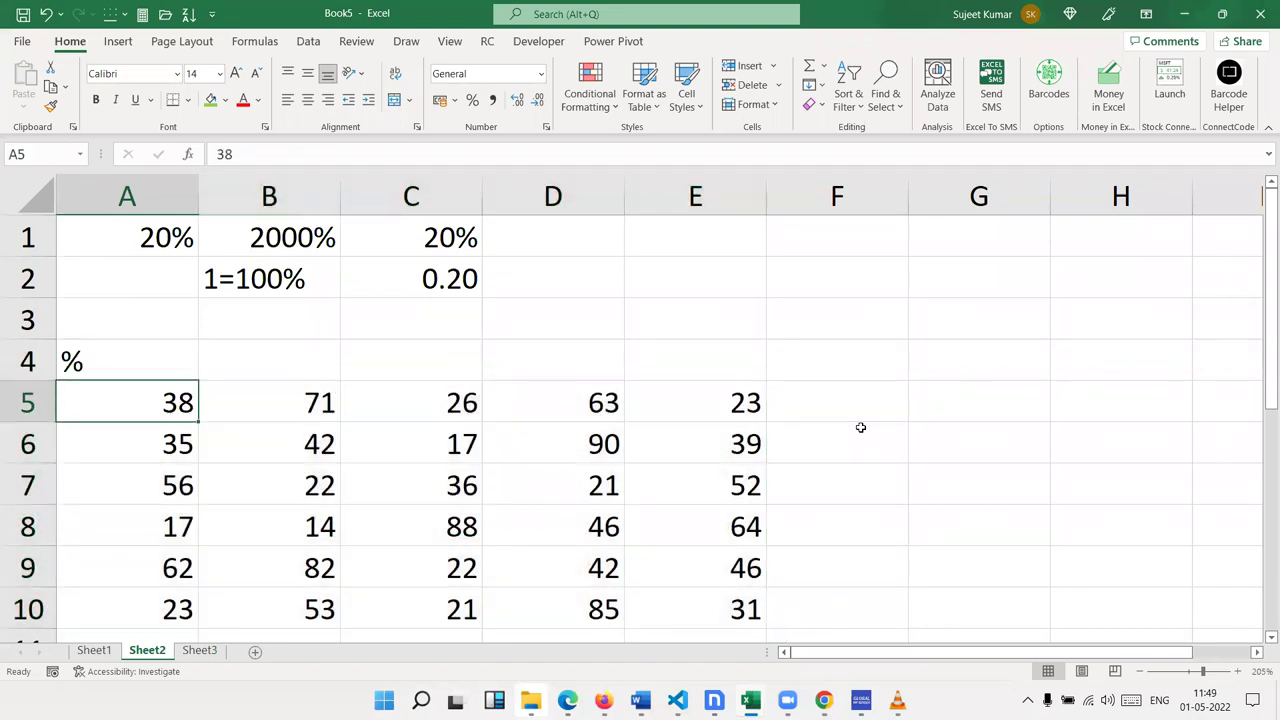
key("Up")
key("Up")
key("Right")
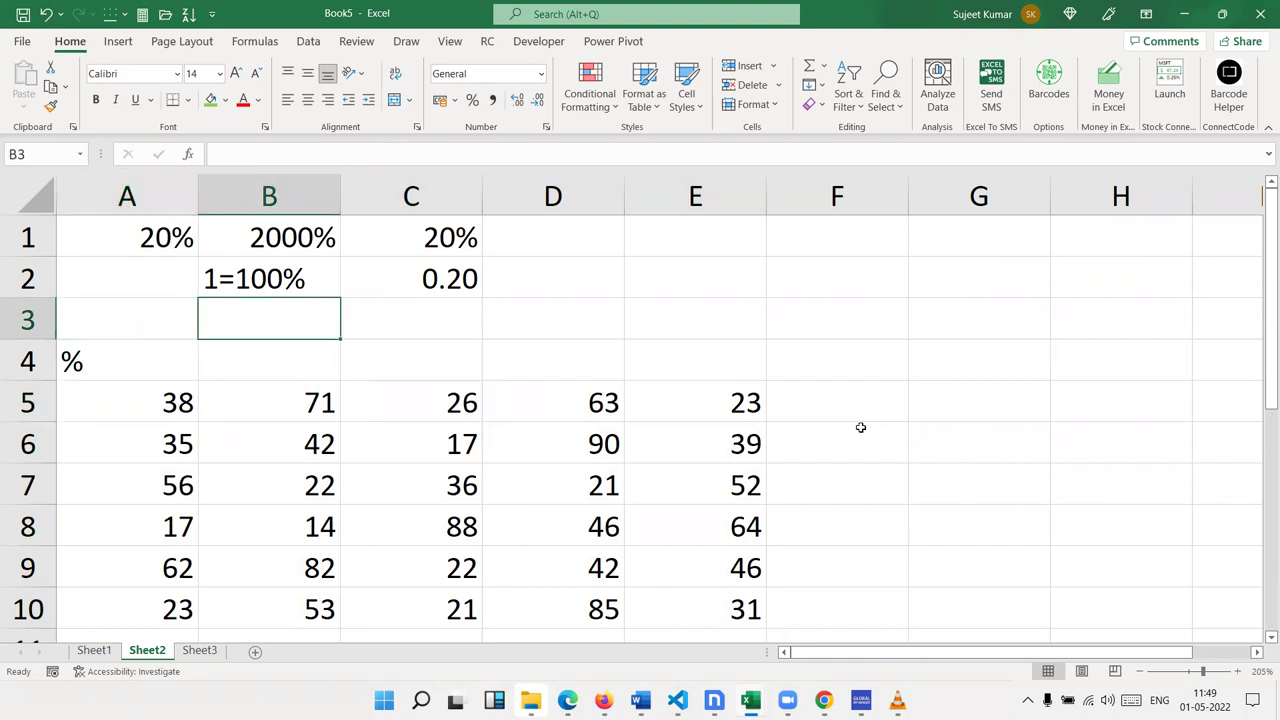
key("Right")
key("Right")
key("Right")
key("Up")
type("500")
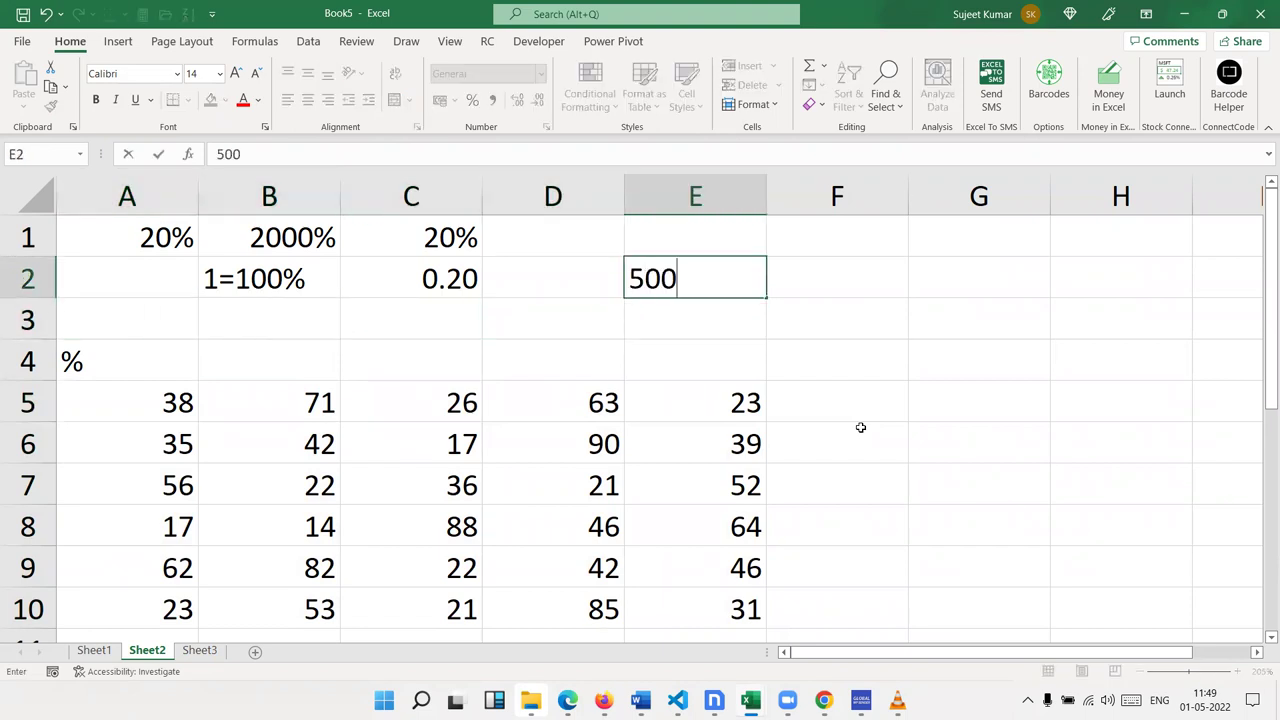
key("Right")
type("38%")
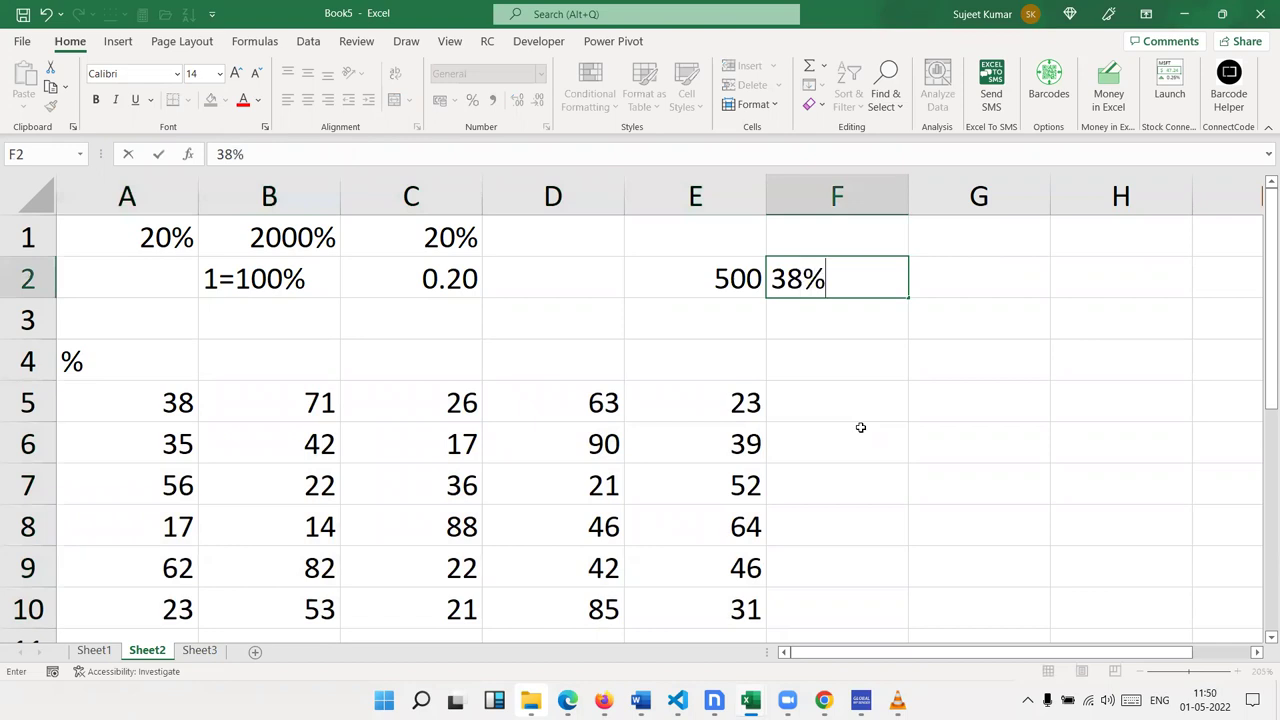
key("Return")
key("Up")
key("Right")
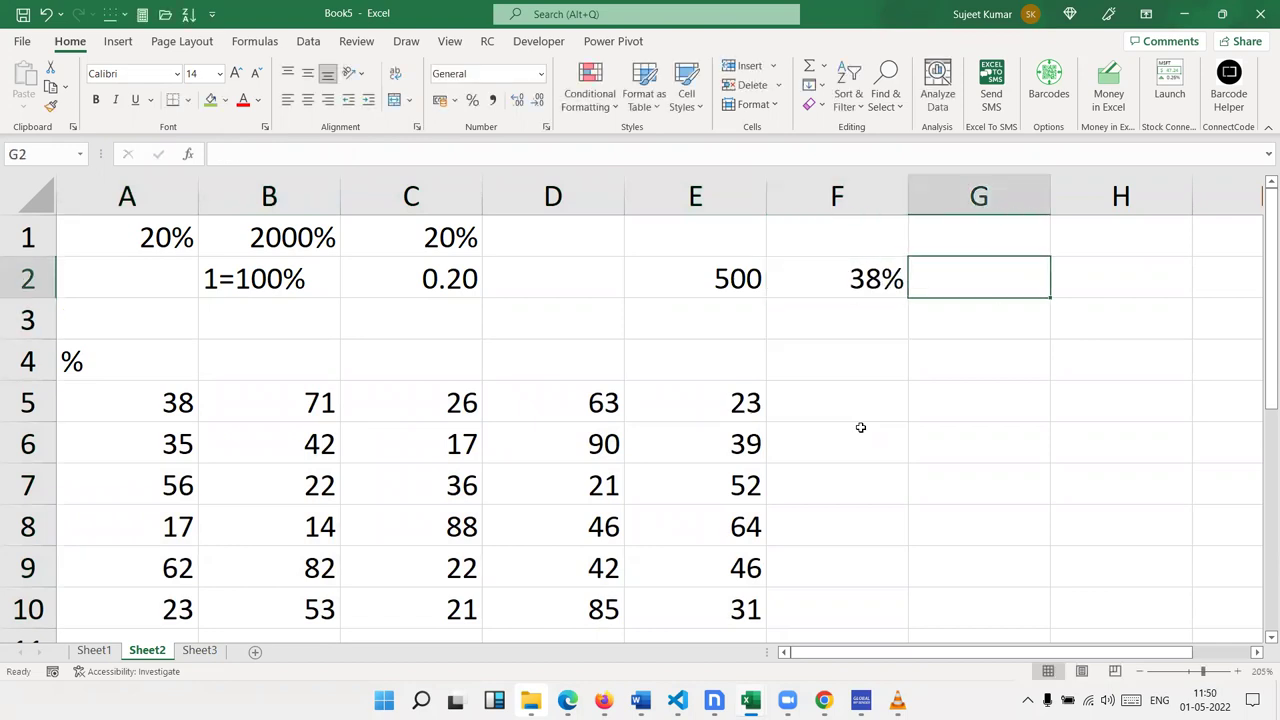
type("=")
key("Left")
key("Left")
type("*")
key("Left")
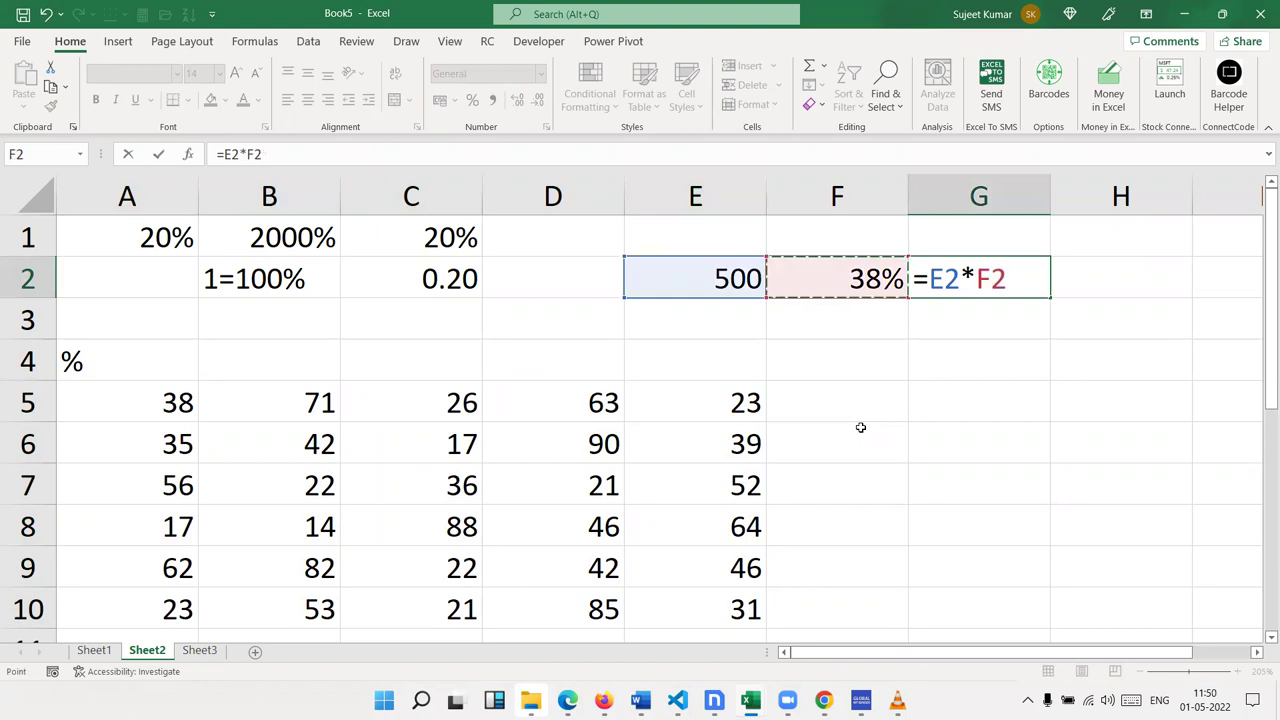
key("Return")
key("Left")
type("38")
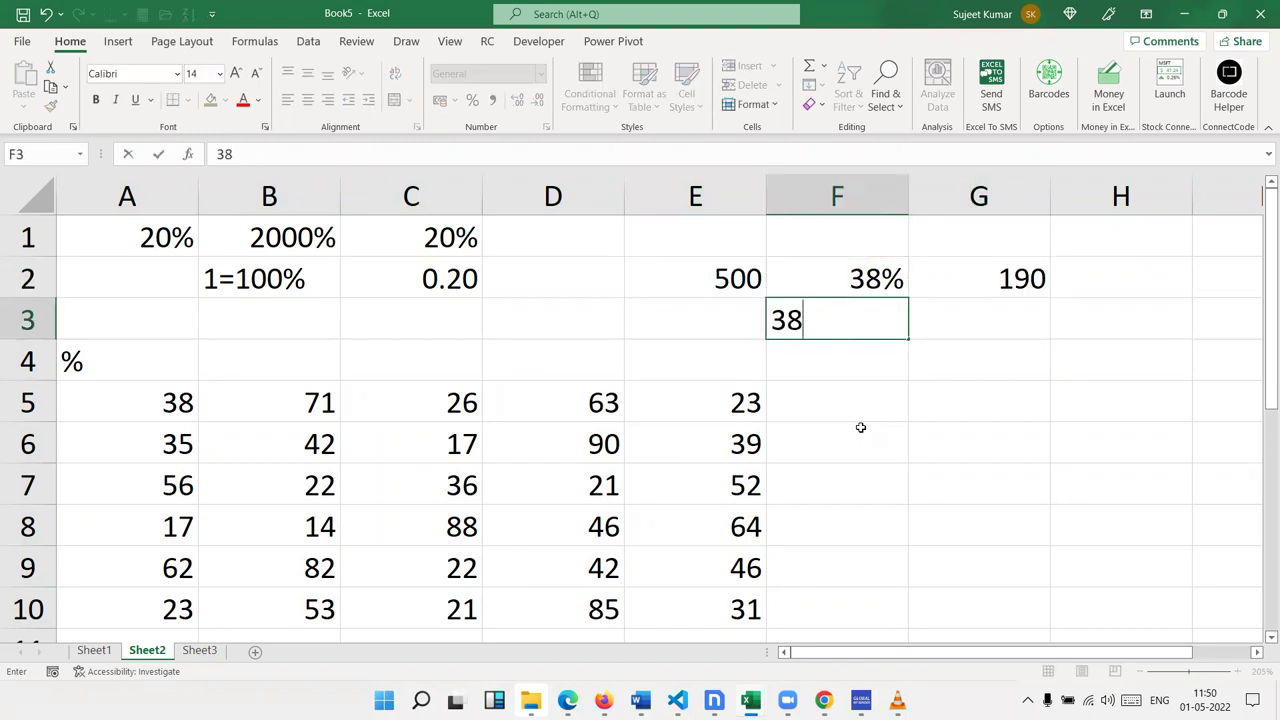
key("Return")
key("Up")
key("Right")
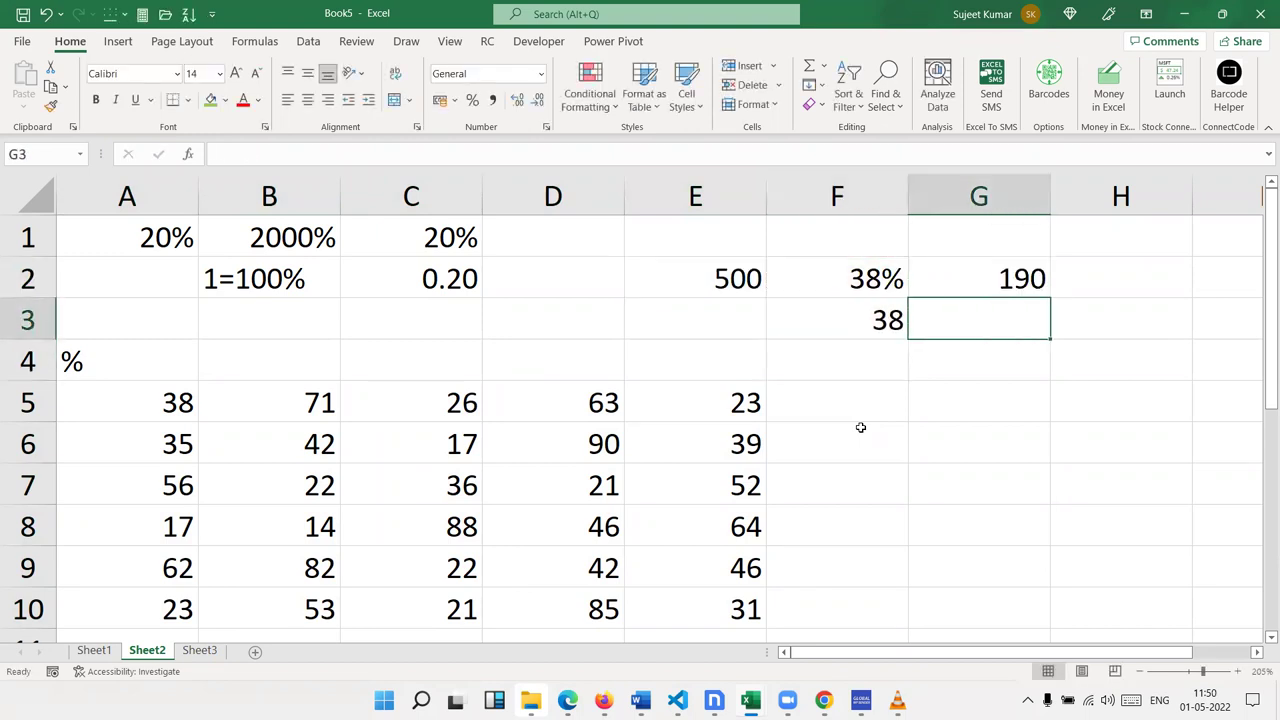
type("=")
key("Left")
key("Up")
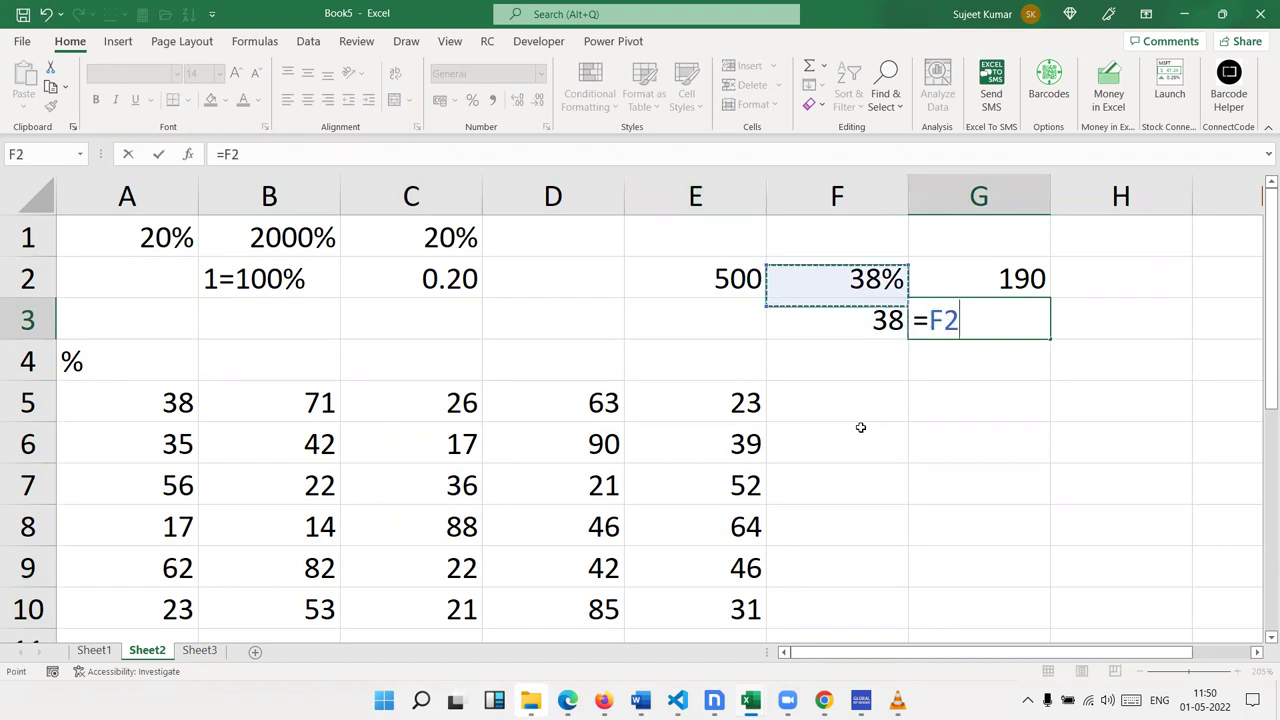
key("Left")
type("*")
key("Left")
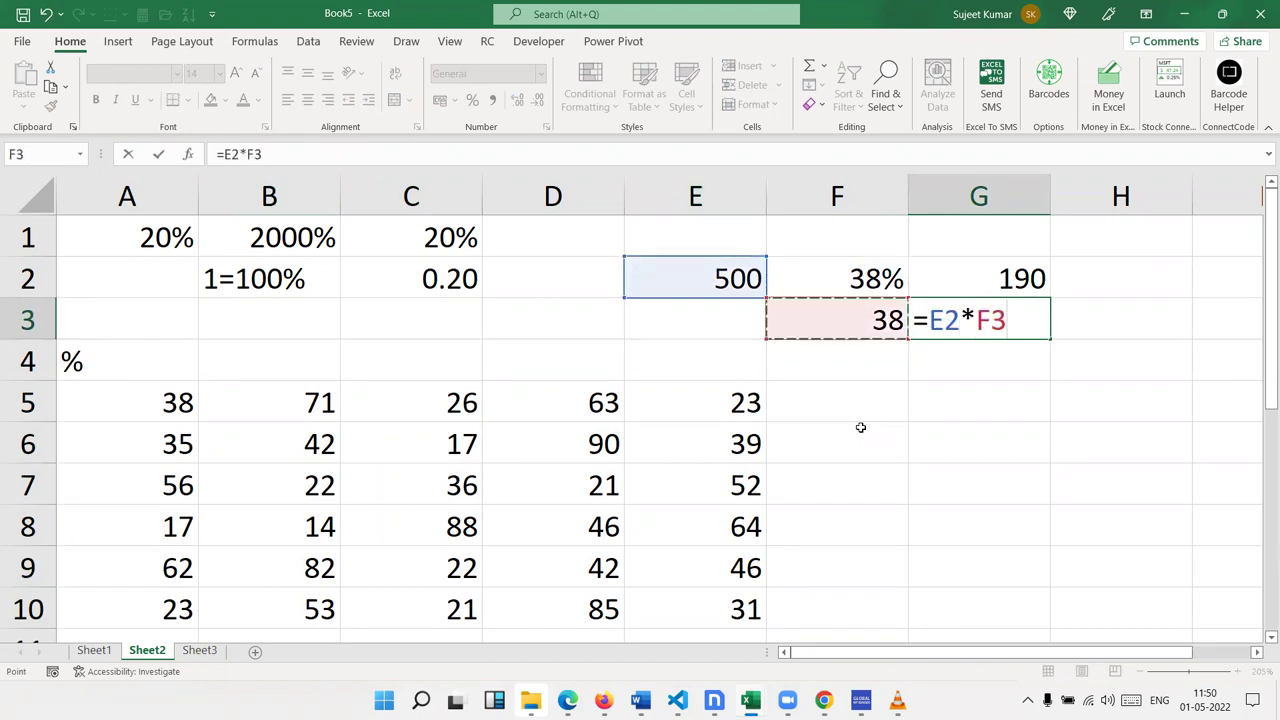
key("Return")
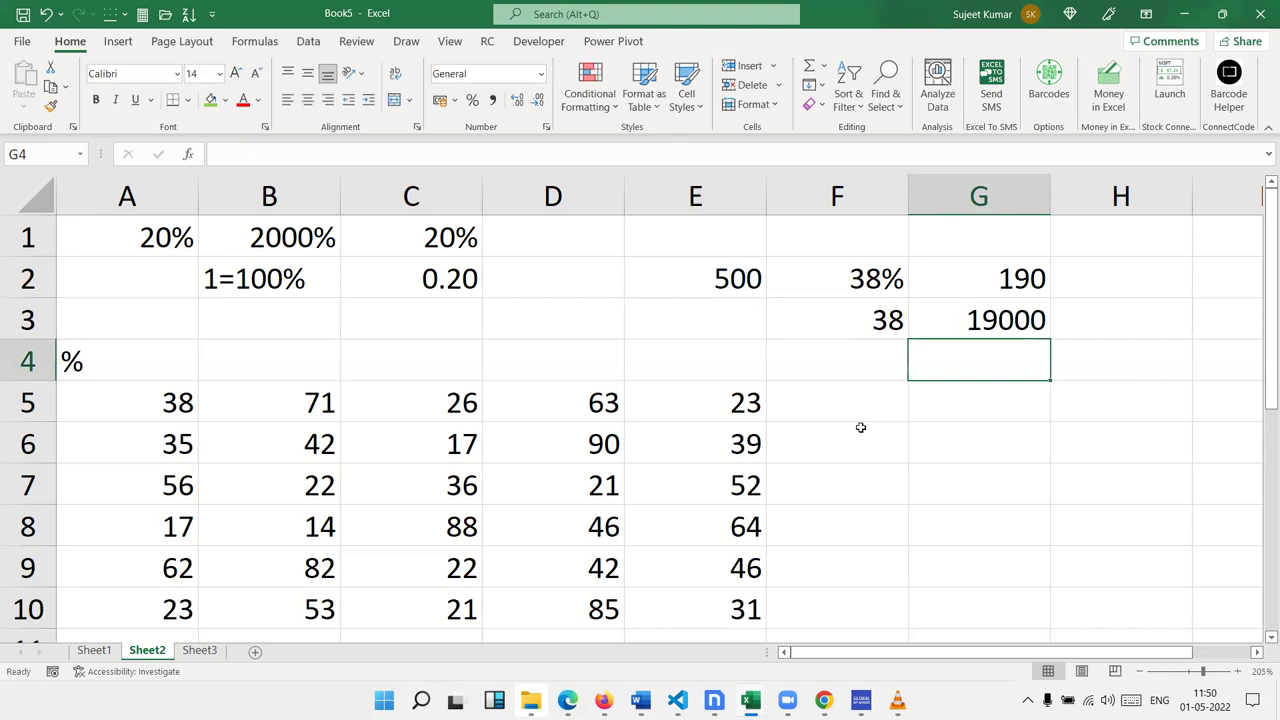
key("Up")
key("F2")
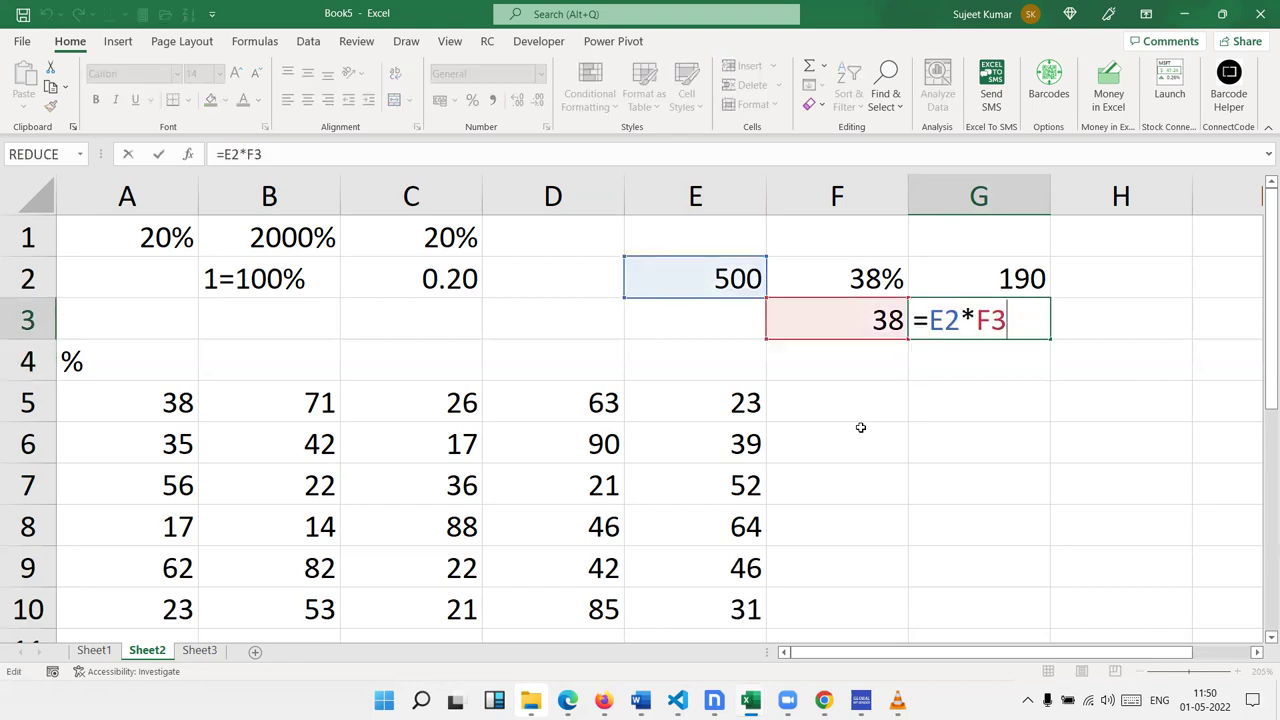
type("/100")
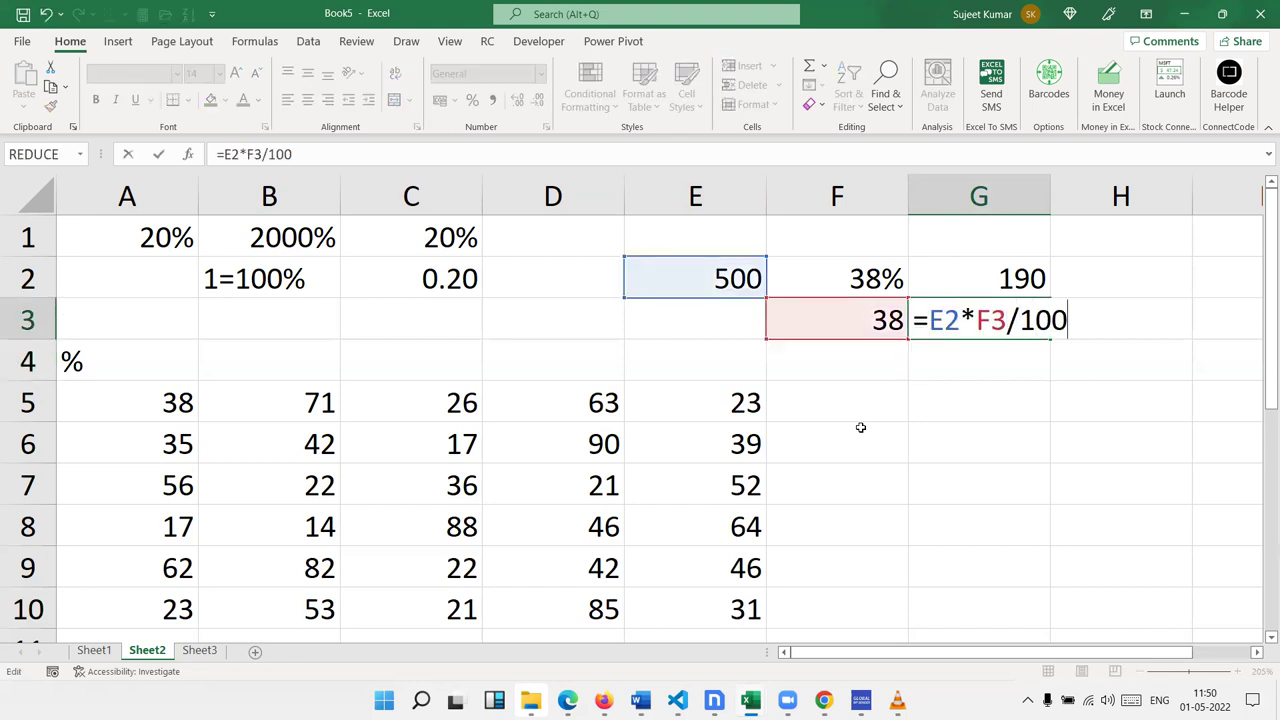
key("Return")
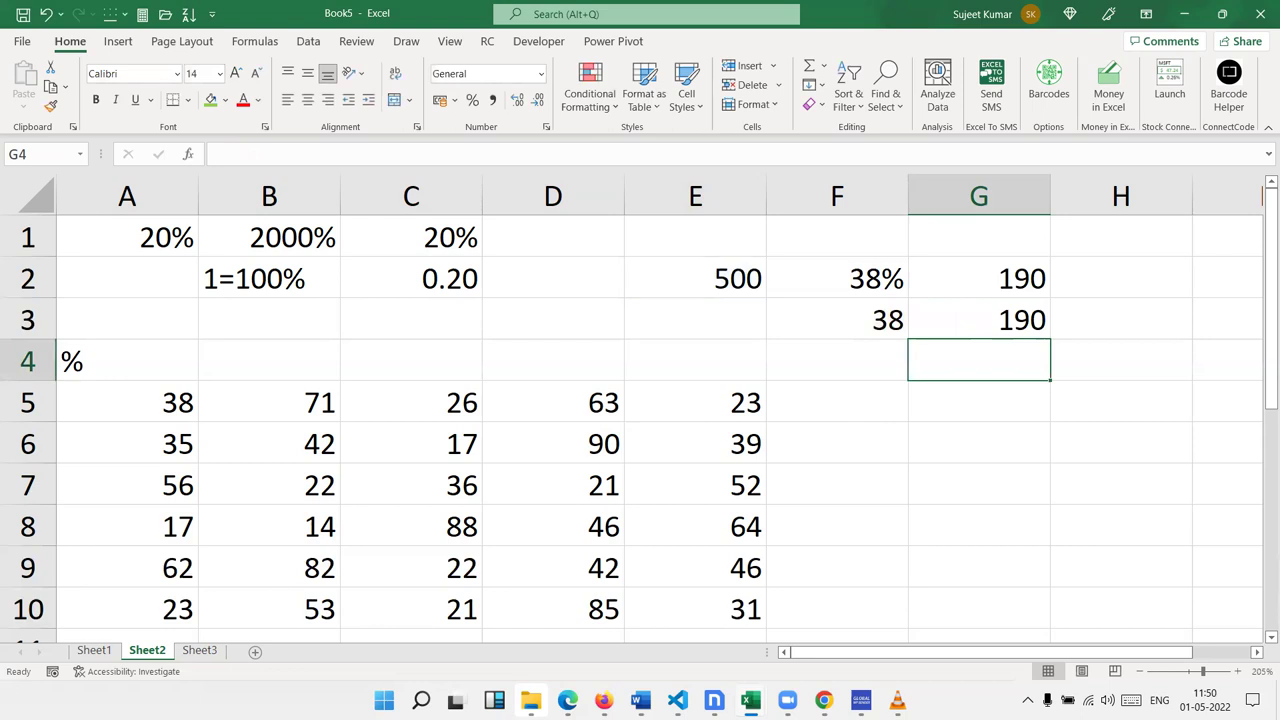
left_click(150, 410)
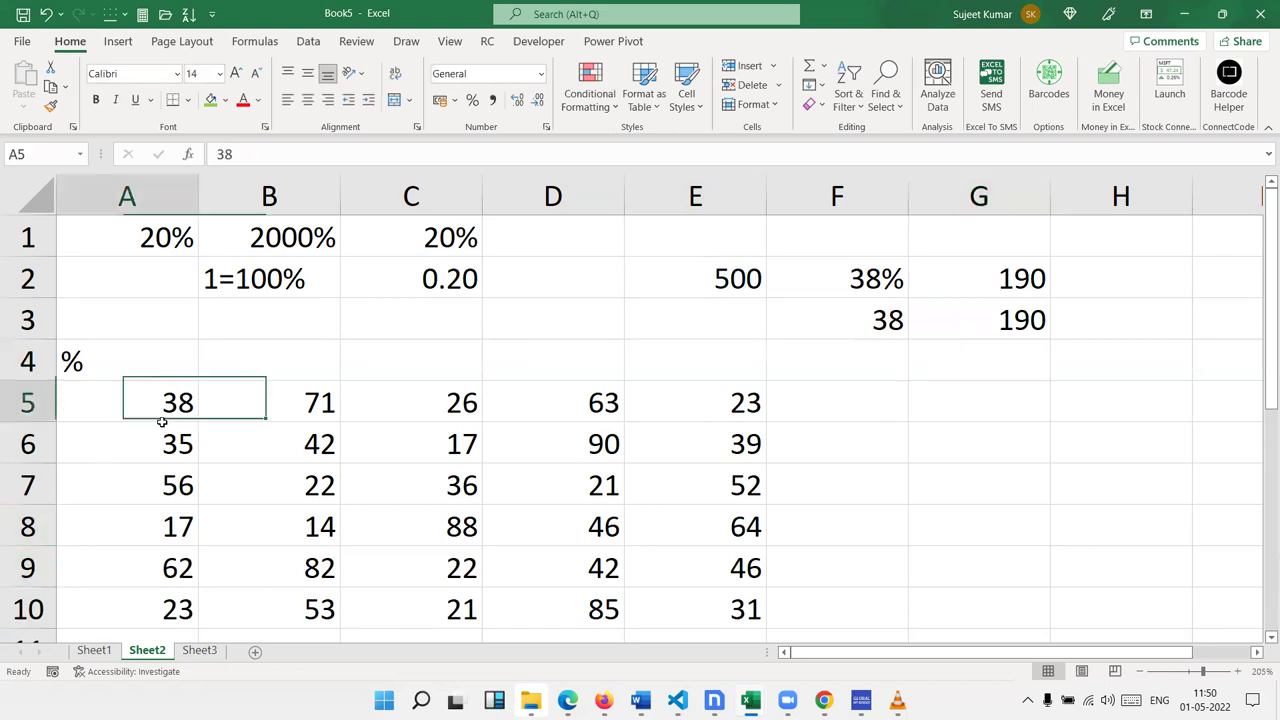
left_click_drag(161, 422, 684, 607)
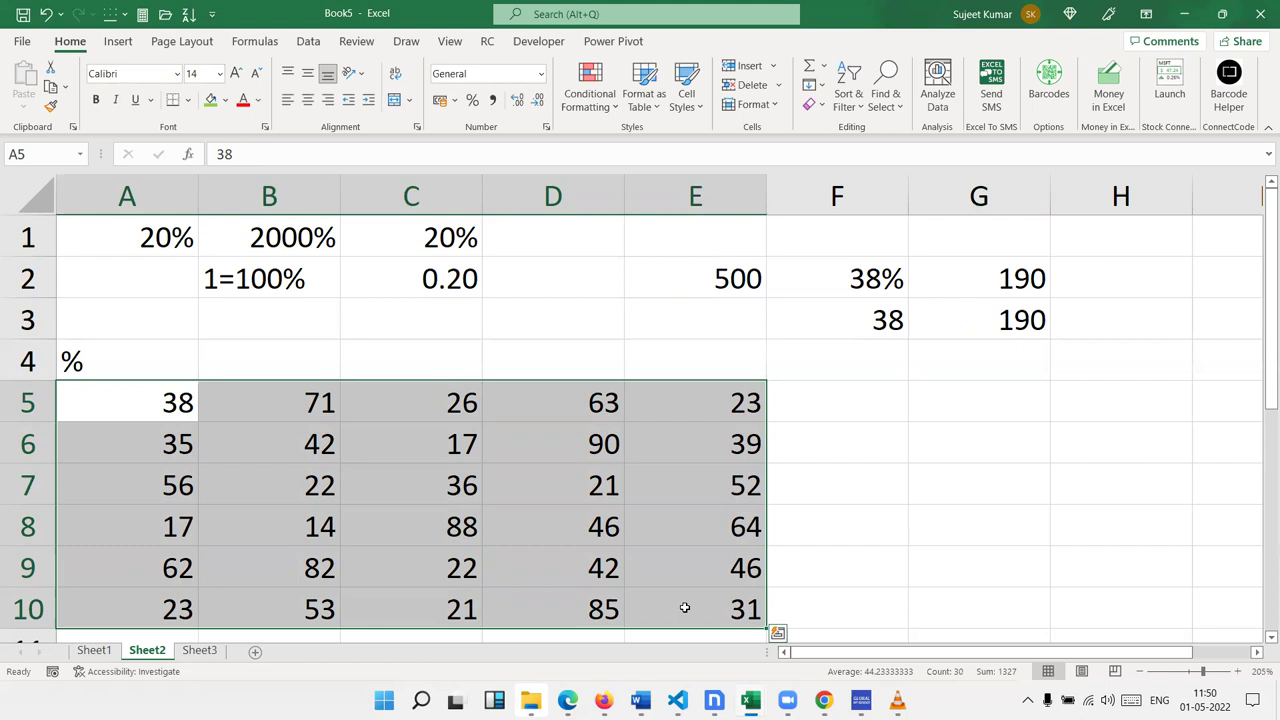
key("shift+BackSpace")
key("F2")
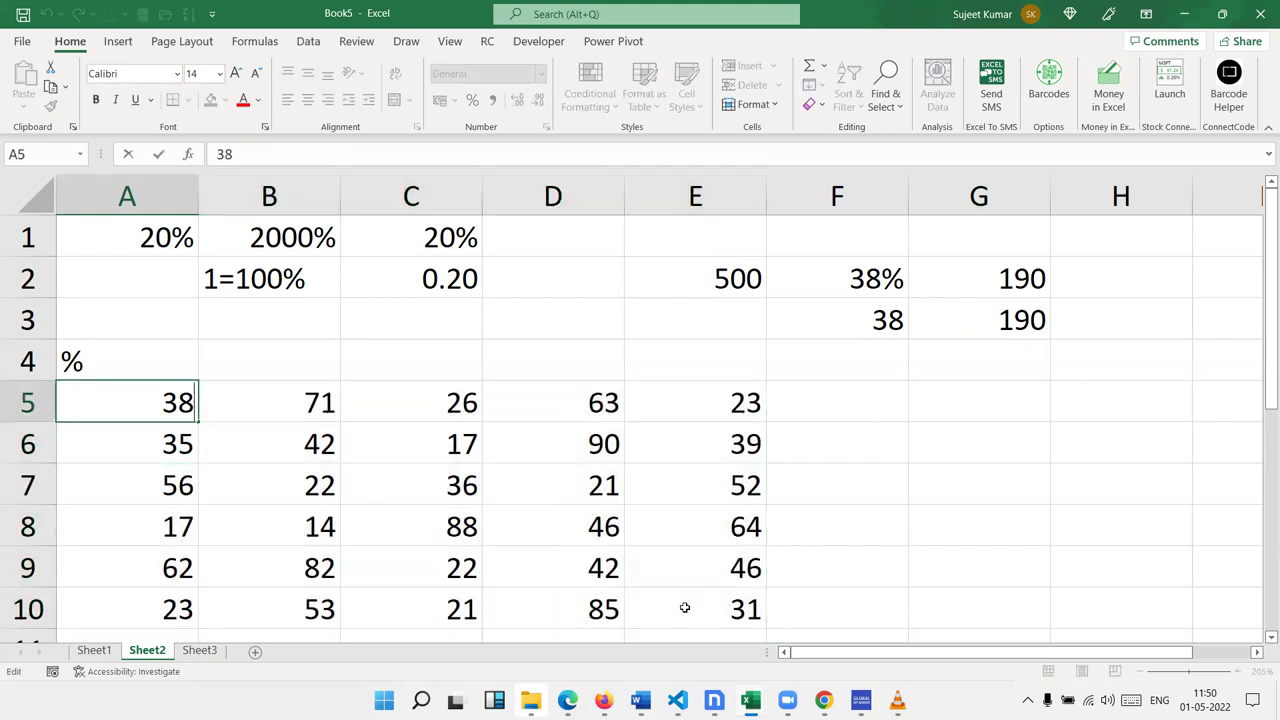
type("%")
key("Return")
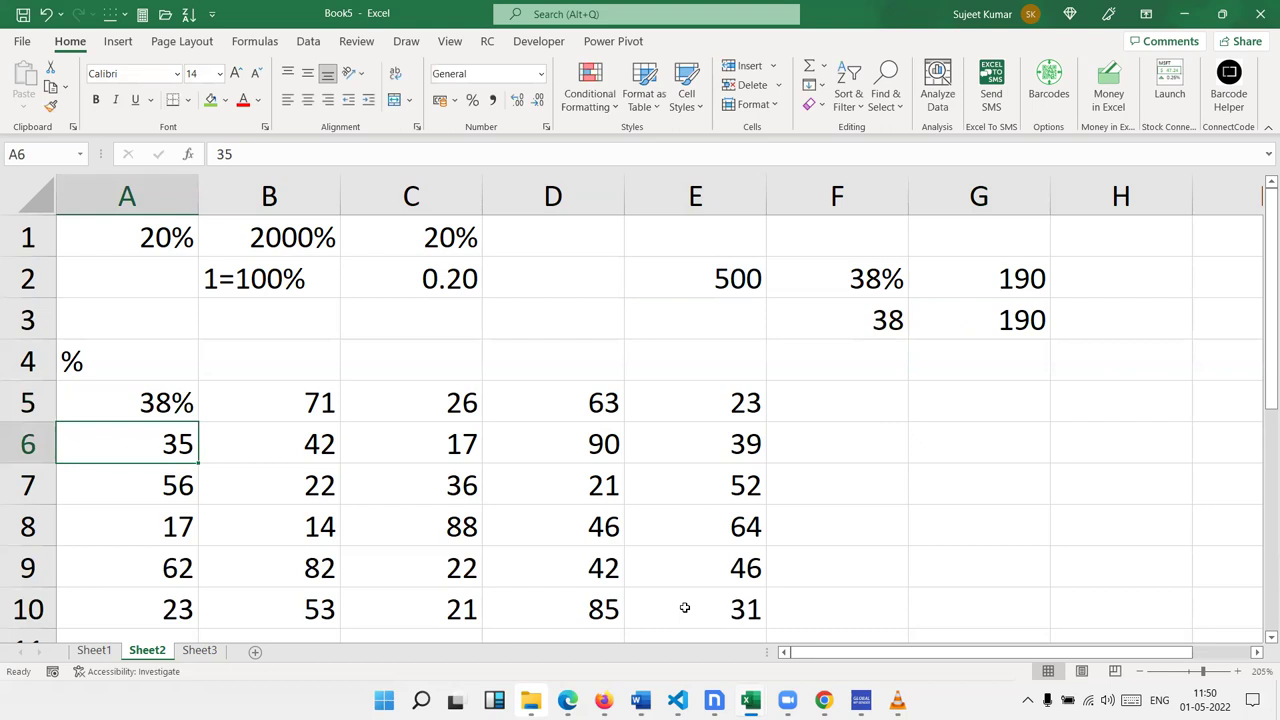
key("F2")
type("%")
key("Return")
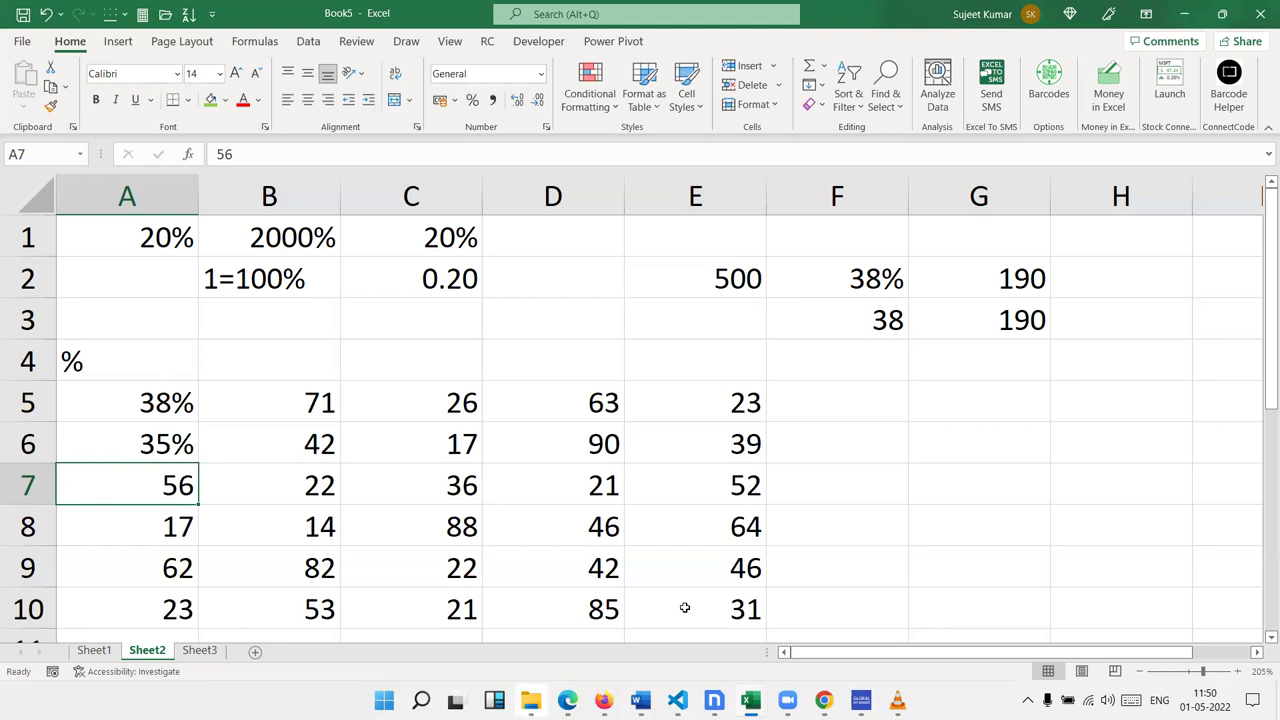
key("ctrl+z")
key("ctrl+z")
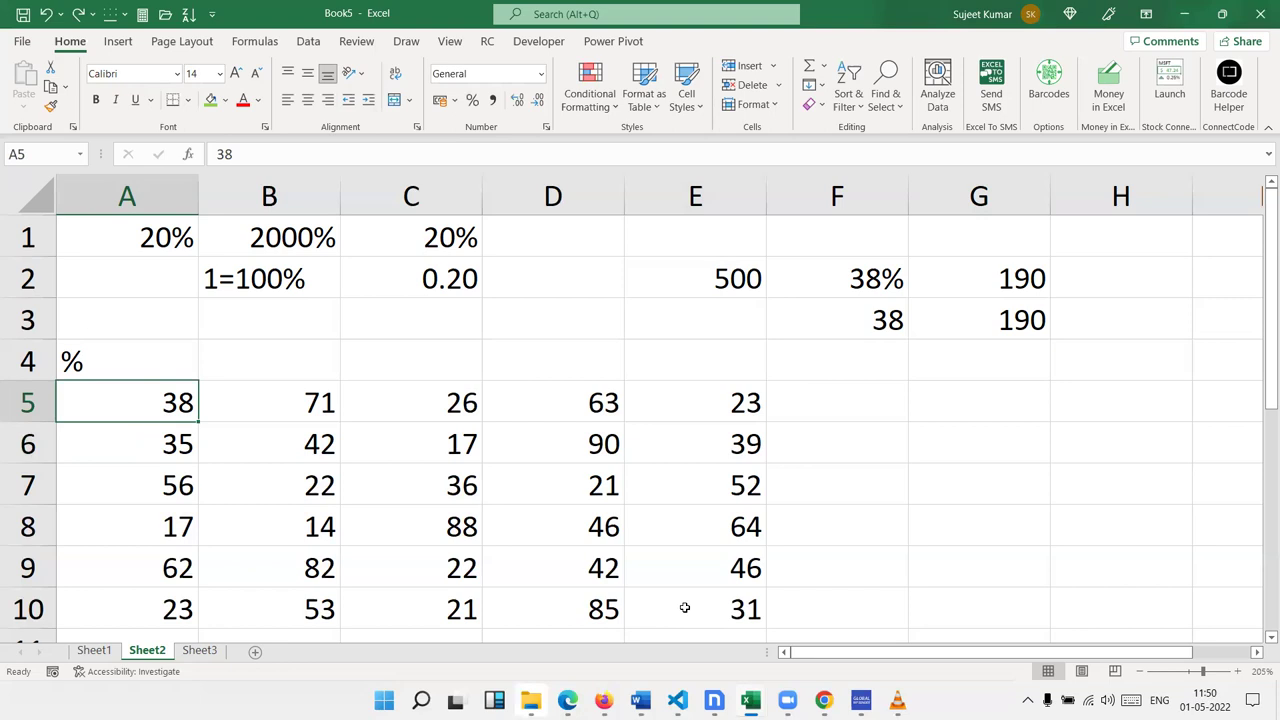
left_click(94, 651)
left_click_drag(778, 420, 118, 232)
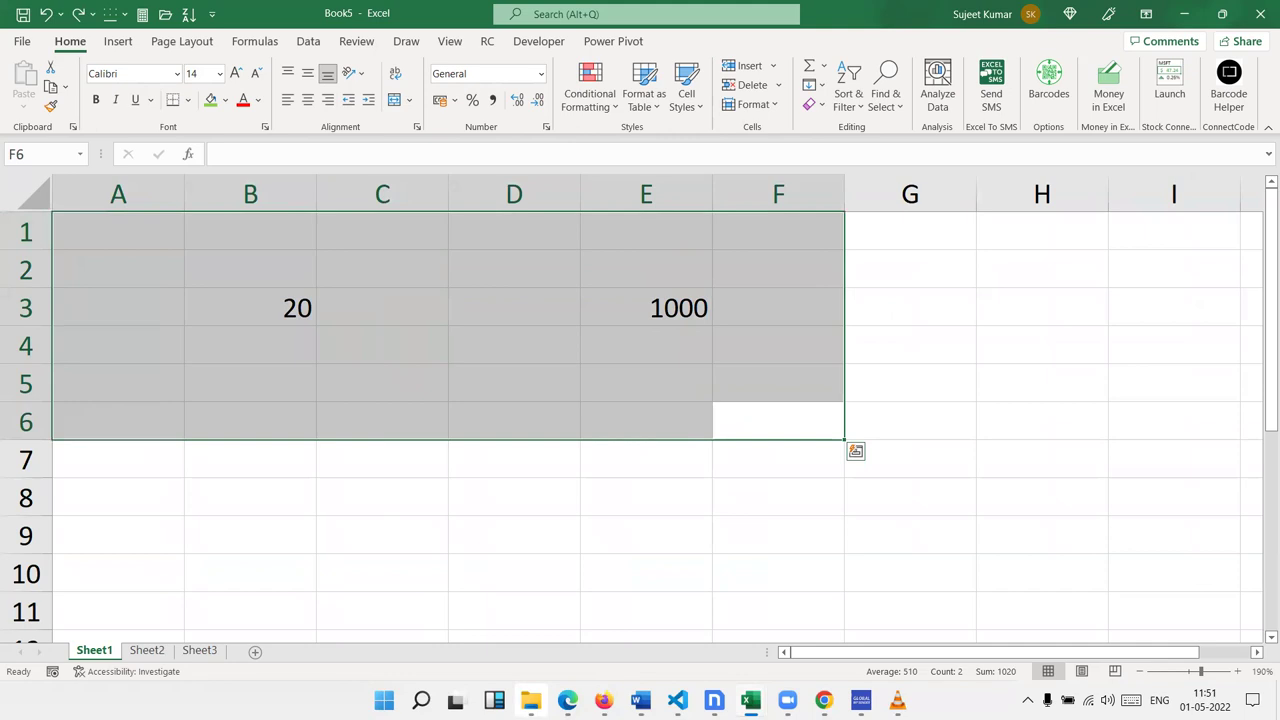
left_click(144, 654)
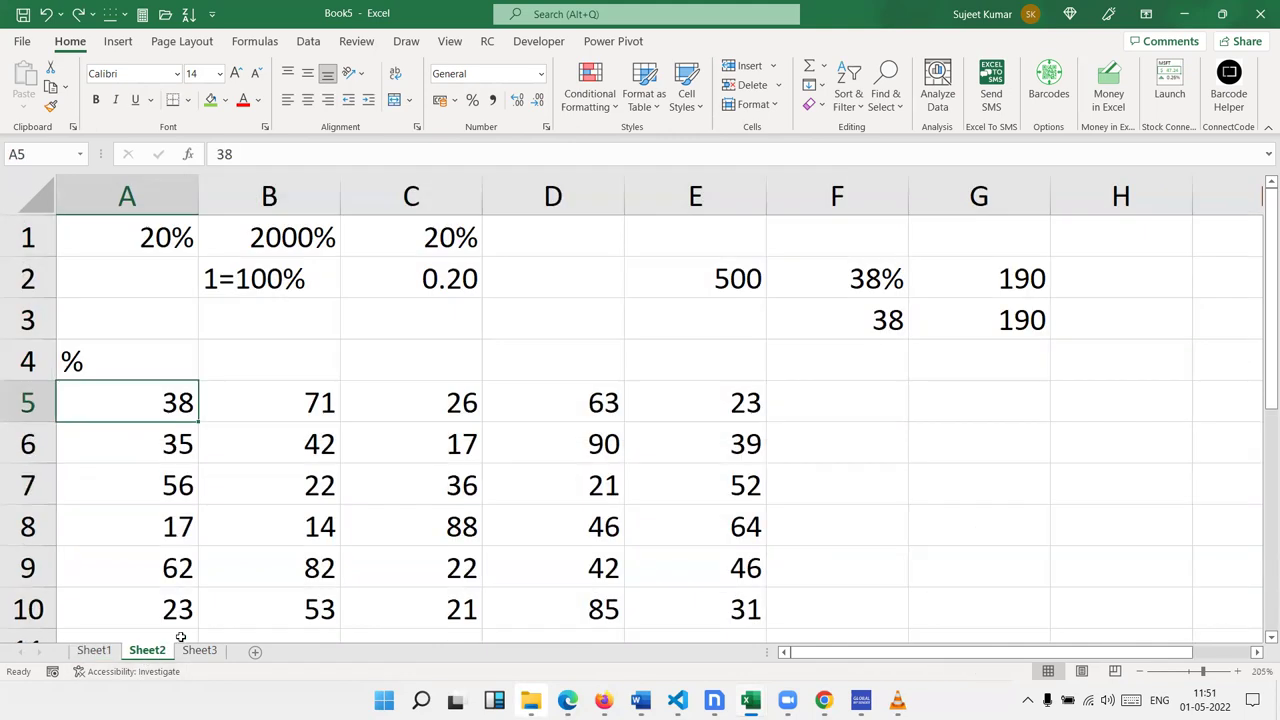
Step: Enter 100 in G6 and copy it
left_click(996, 444)
type("100")
key("Return")
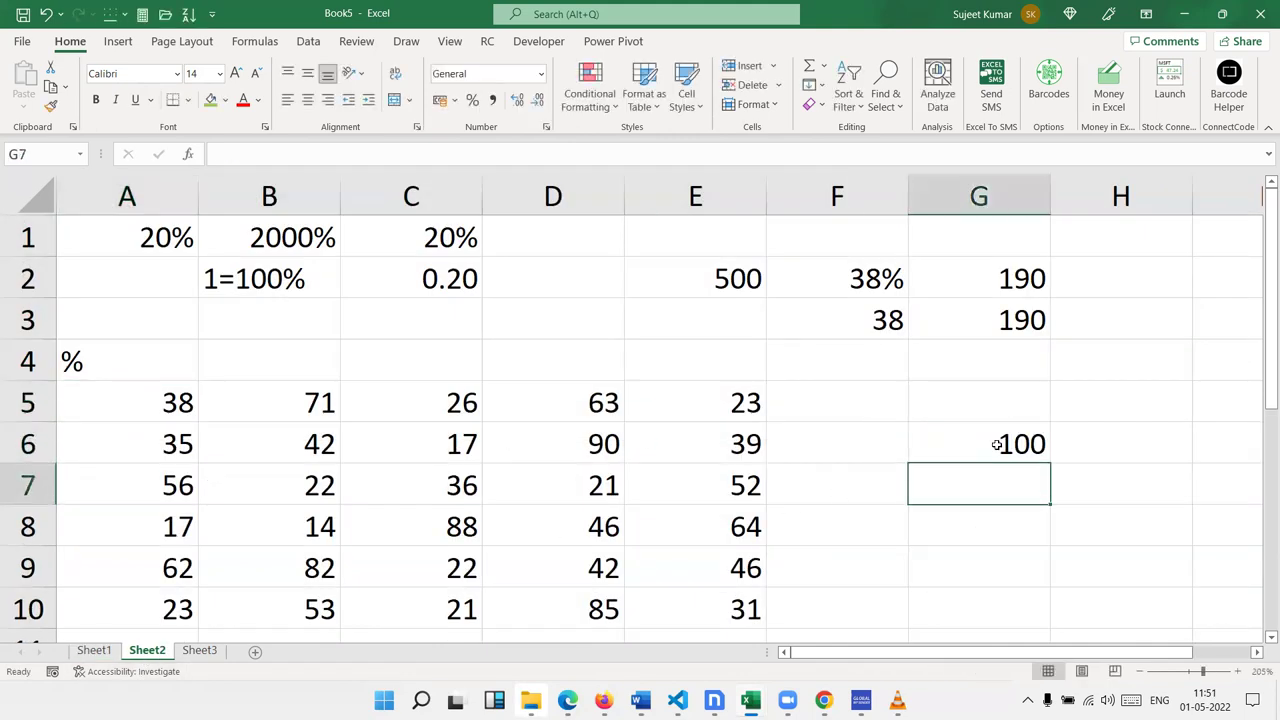
left_click(994, 444)
key("ctrl+c")
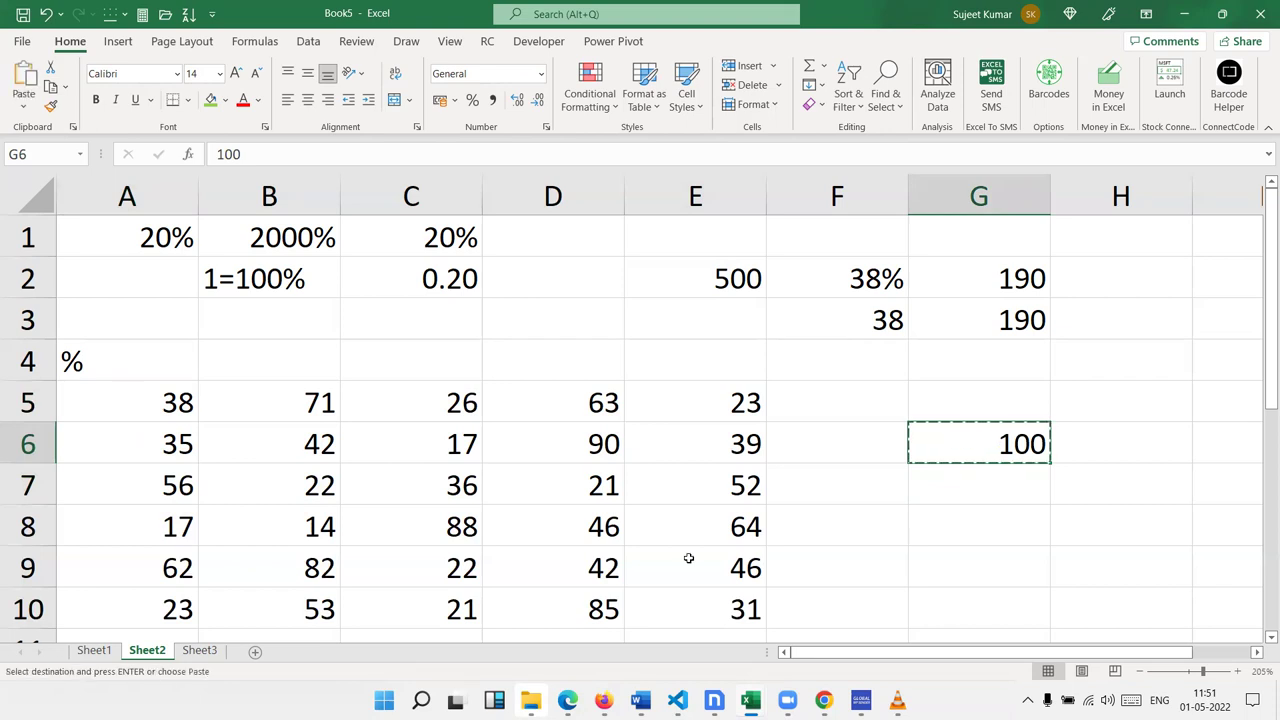
Step: Paste Special with Divide onto A5:E10, so 38 becomes 0.38
mouse_move(105, 400)
left_mouse_down()
mouse_move(610, 551)
mouse_move(686, 594)
left_mouse_up()
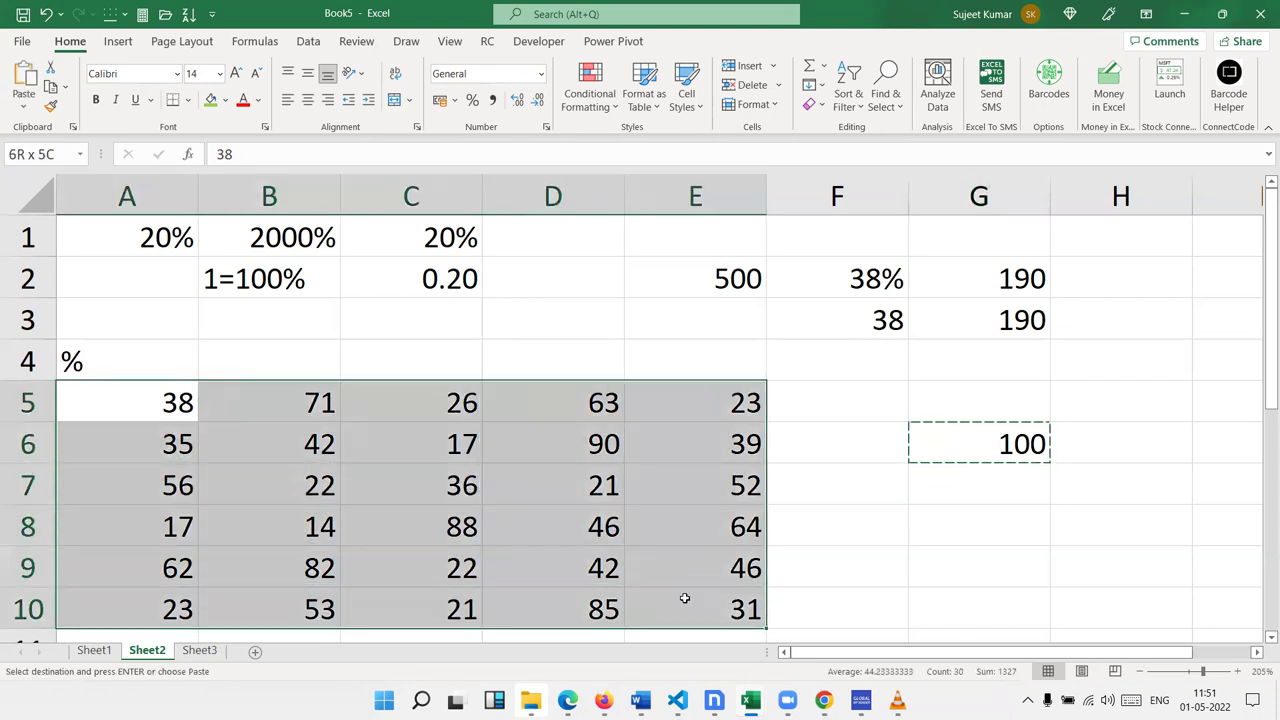
right_click(590, 476)
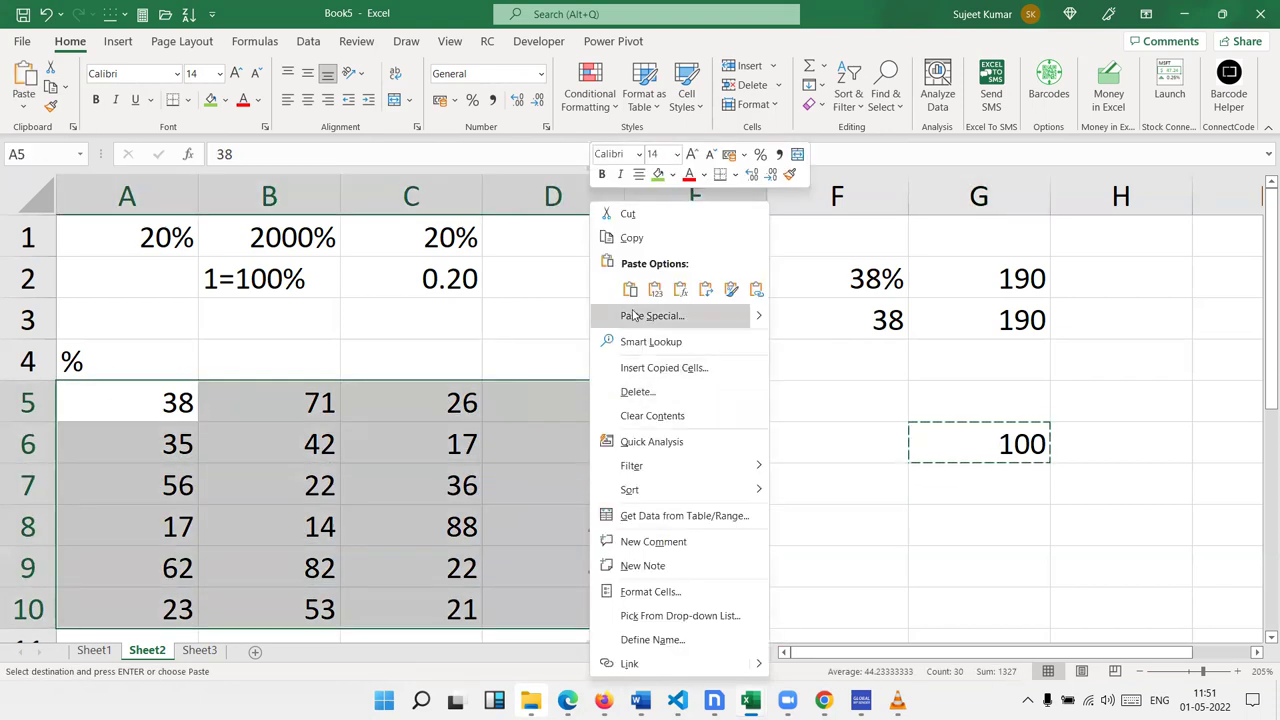
left_click(634, 315)
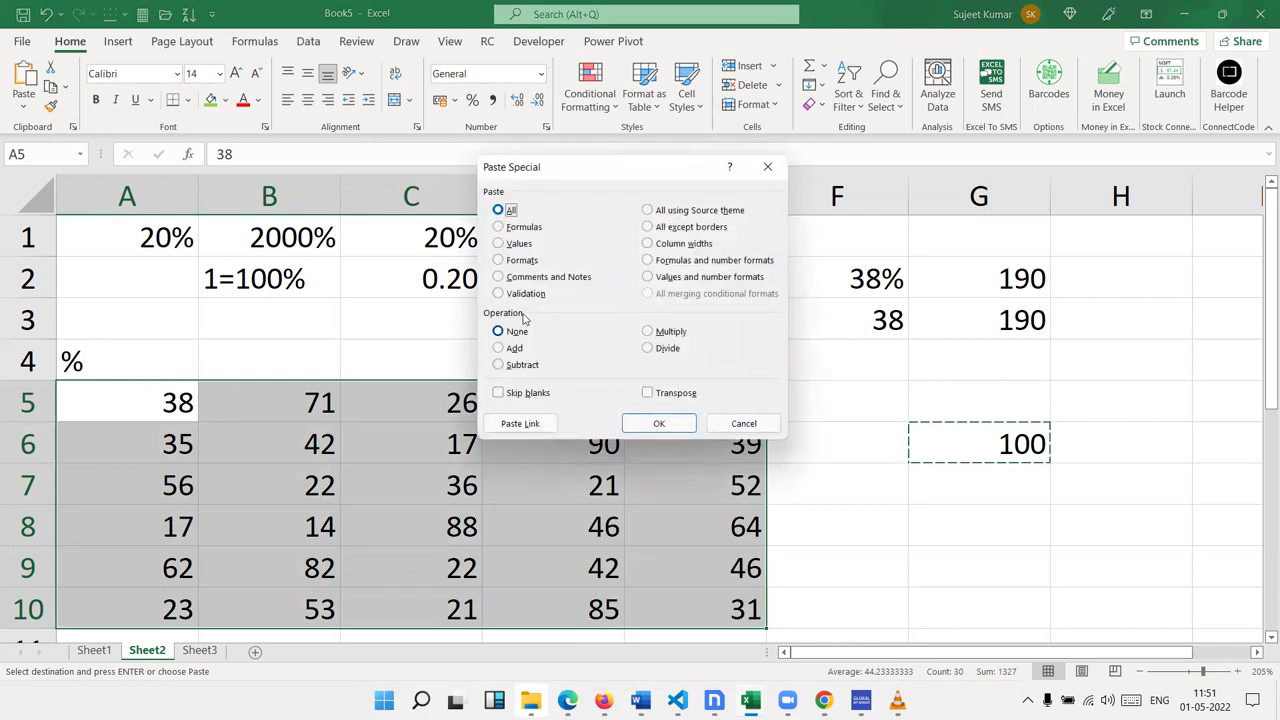
left_click(648, 349)
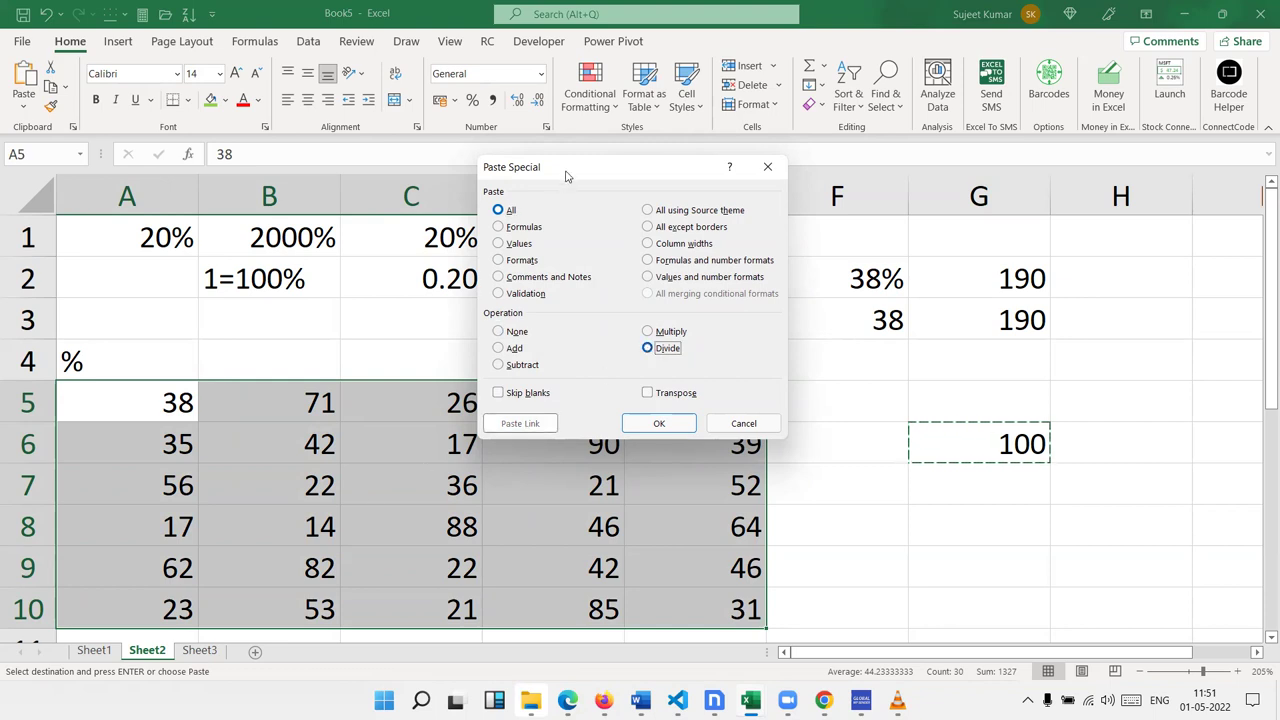
left_click_drag(565, 172, 770, 177)
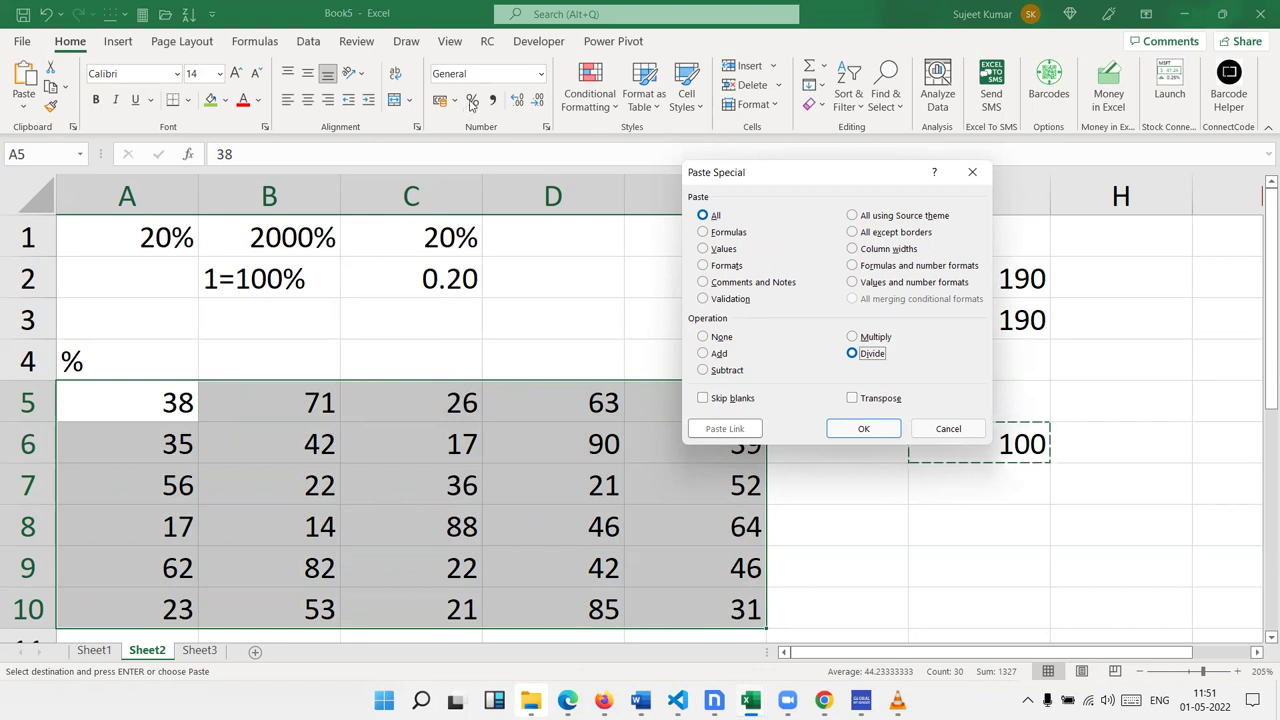
left_click(866, 428)
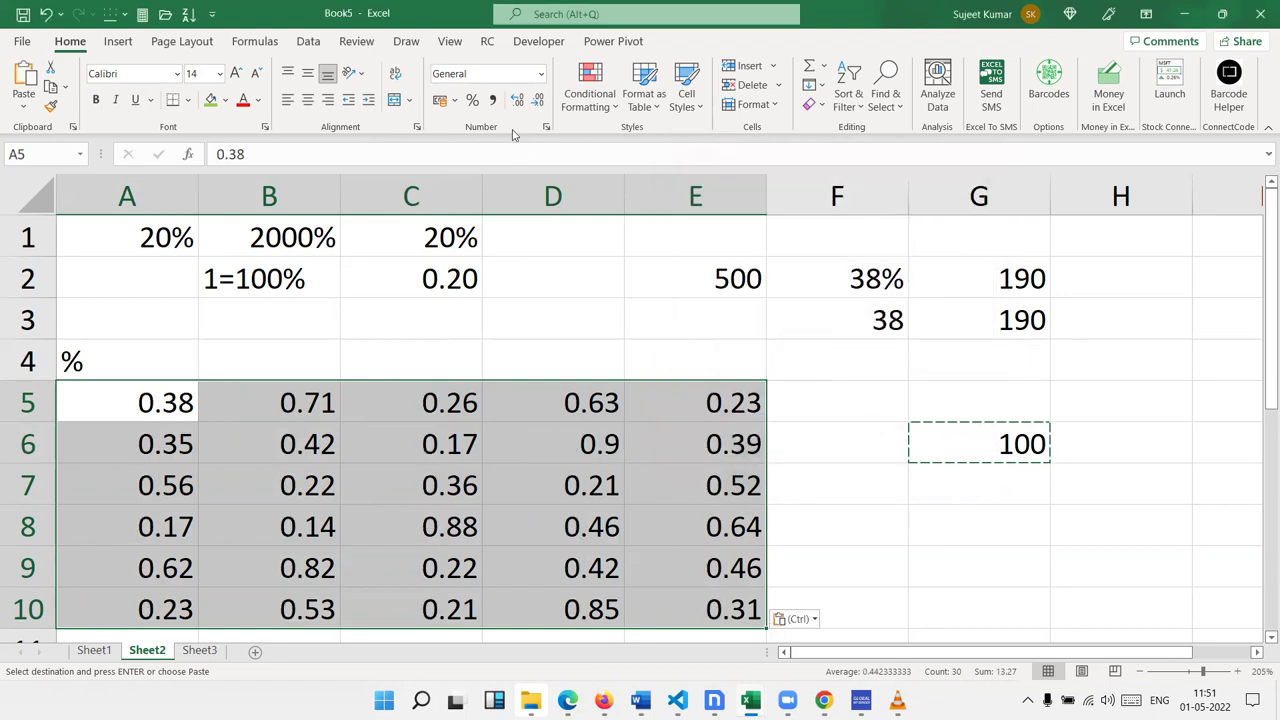
Step: Apply Percent Style to A5:E10 so 0.38 reads 38%, checking Sheet1 before returning
left_click(476, 99)
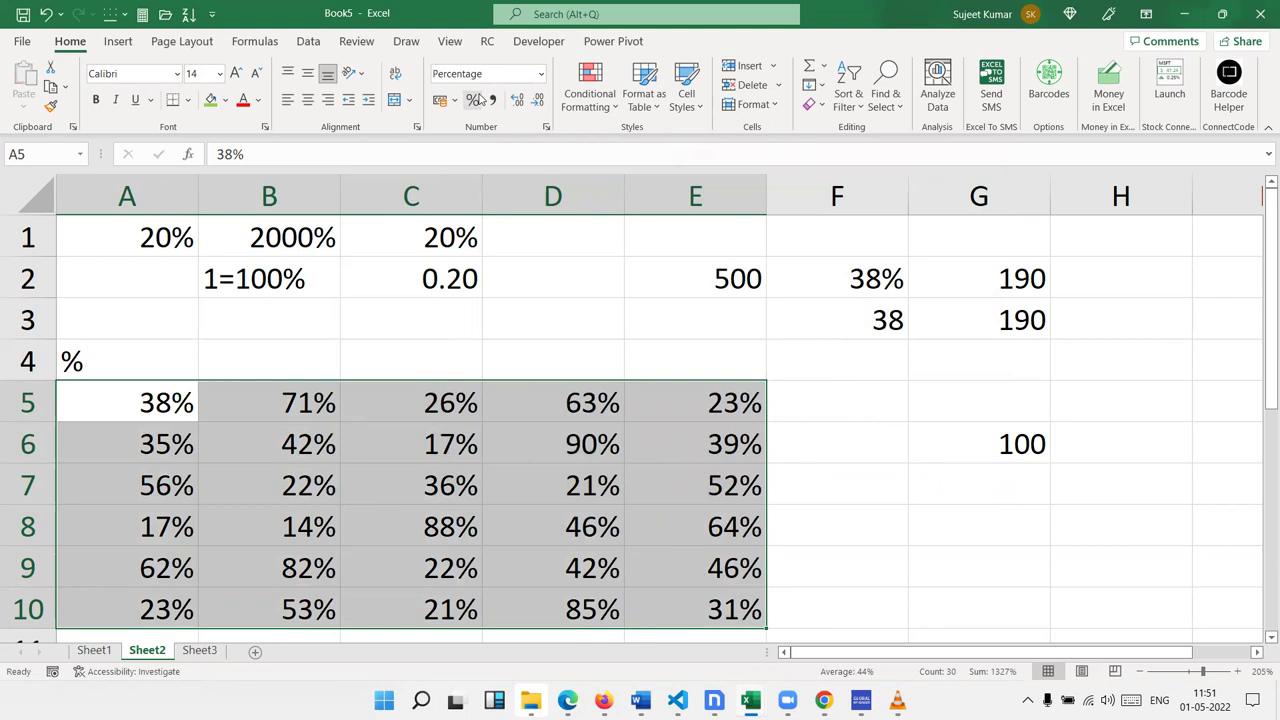
left_click(100, 652)
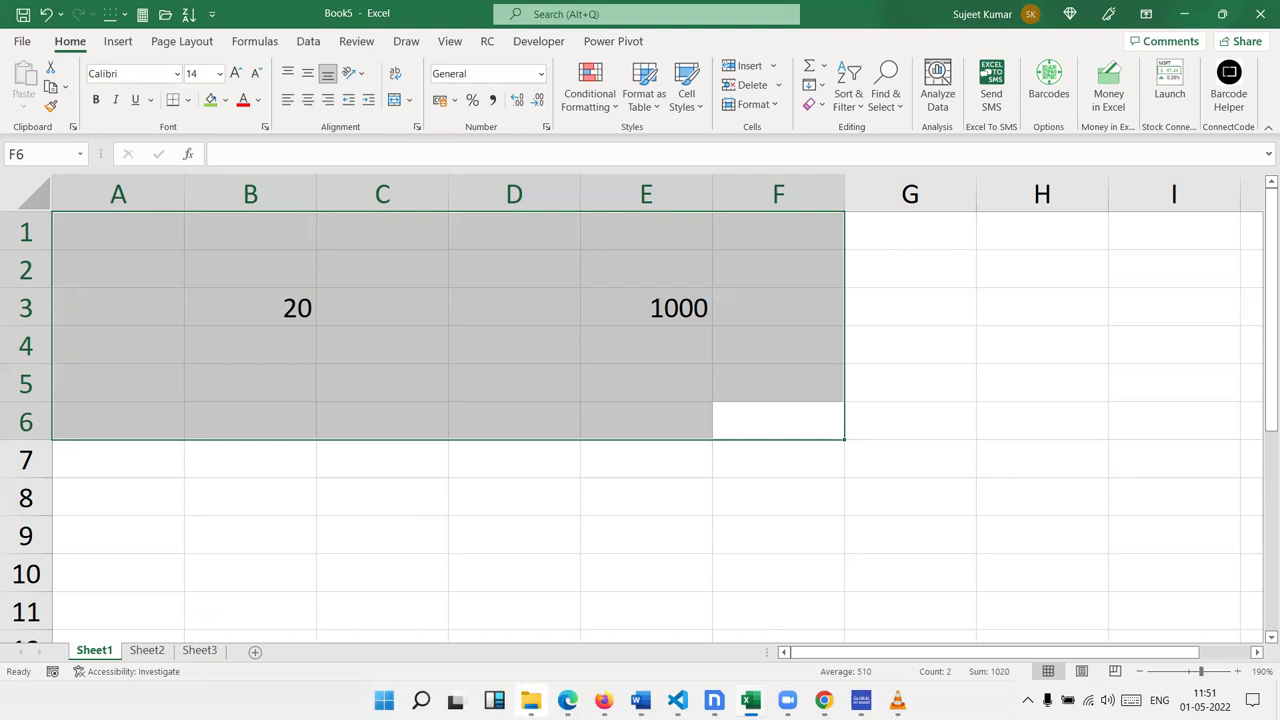
left_click(147, 651)
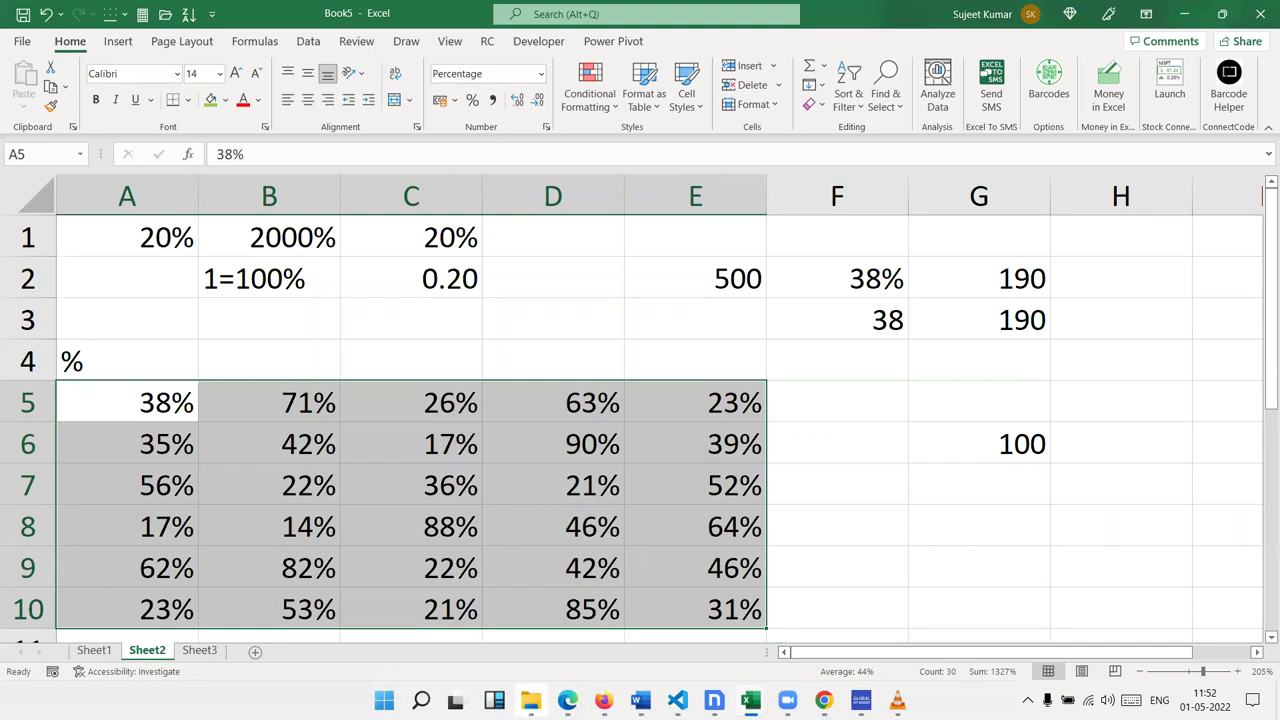
Step: Switch to the empty Sheet3 and enter the letter A in cell A2
left_click(200, 651)
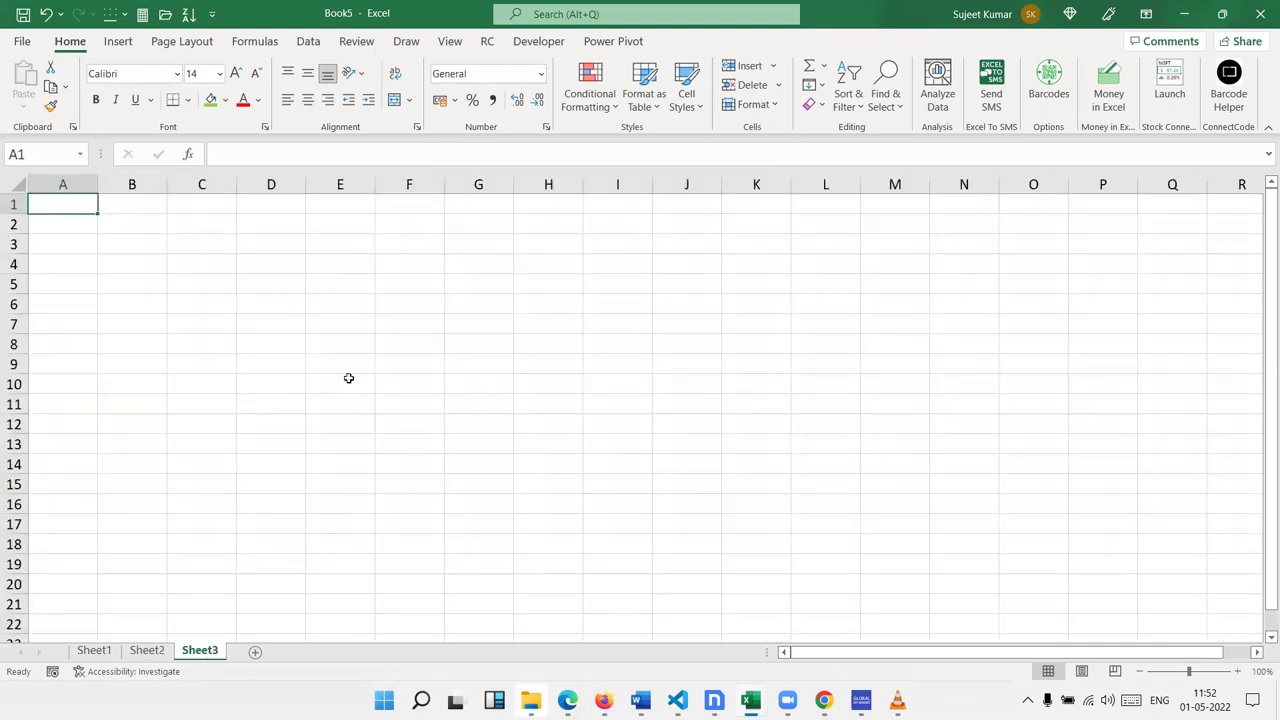
scroll(348, 378, "up", 2, "ctrl")
scroll(348, 378, "up", 2, "ctrl")
scroll(357, 340, "up", 2, "ctrl")
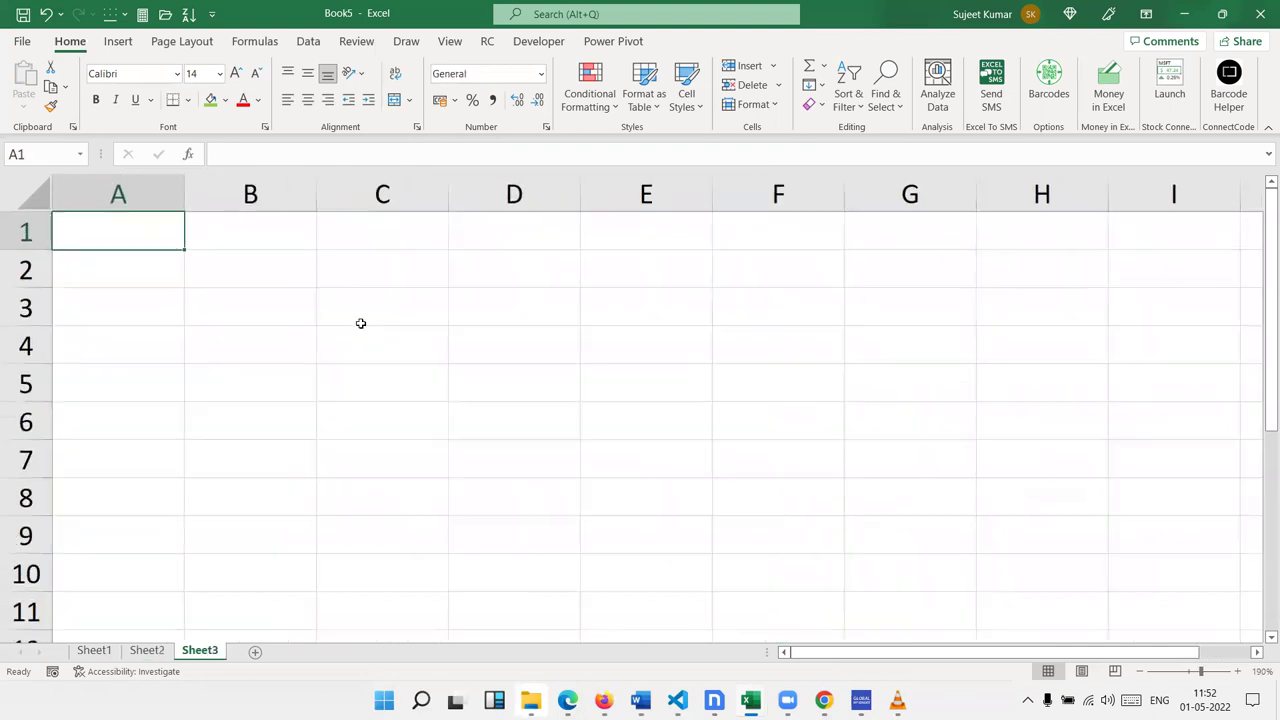
left_click(291, 256)
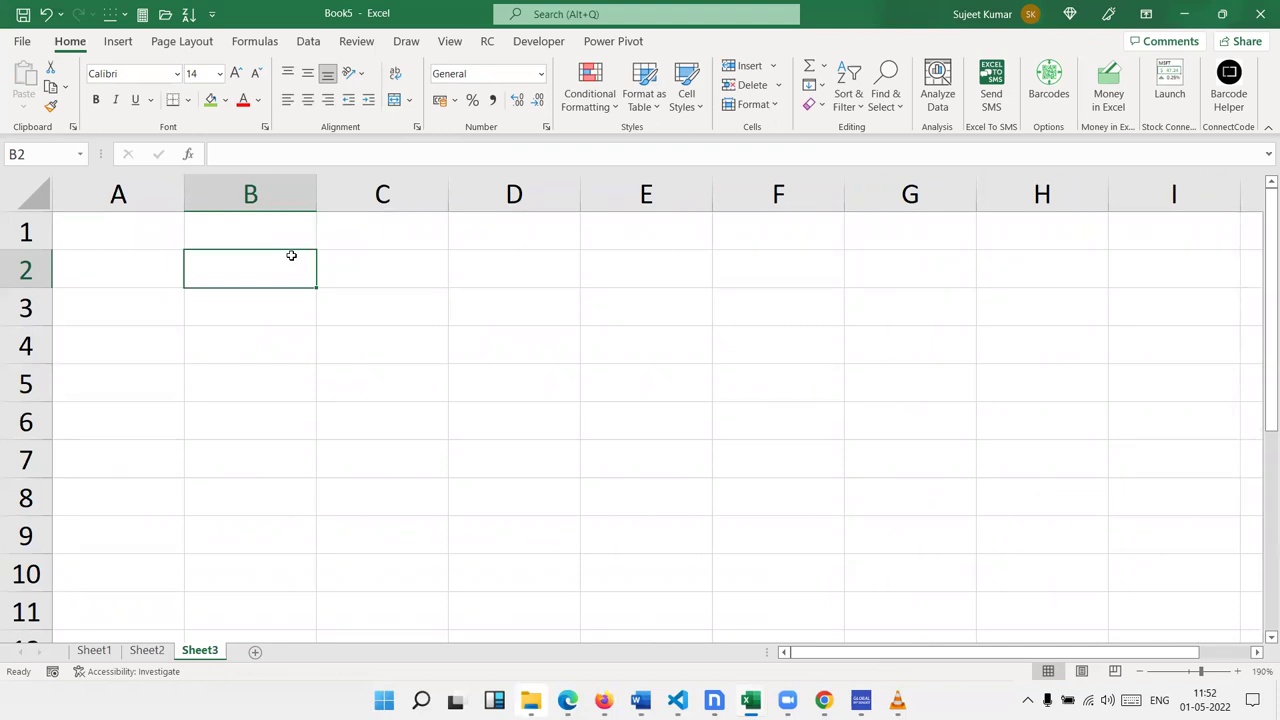
type("=")
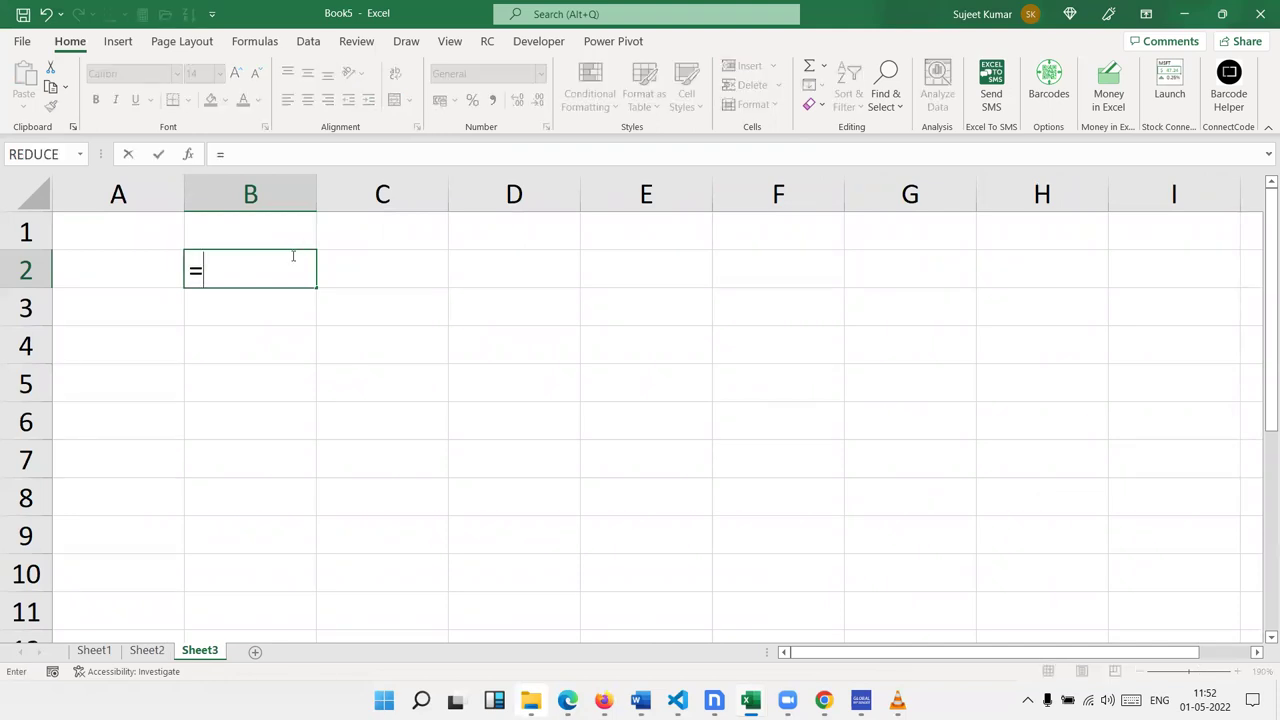
key("Escape")
key("Left")
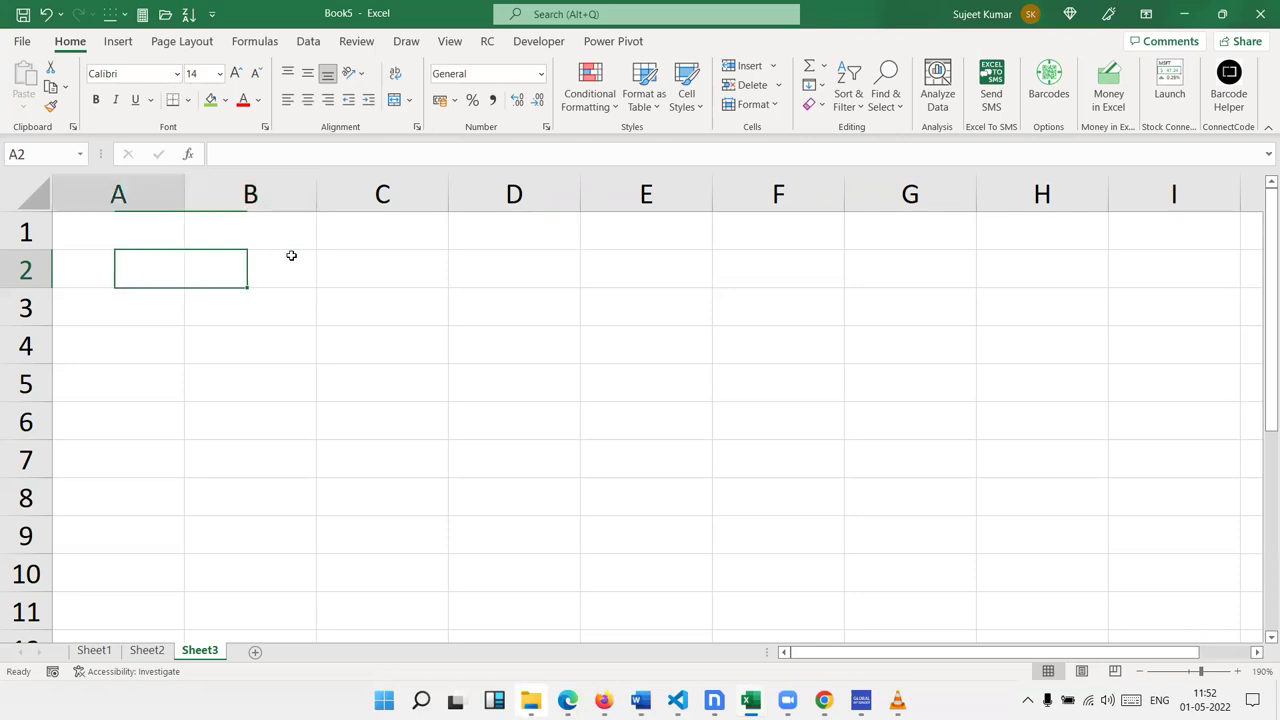
type("A")
key("Right")
Step: Enter =REPT(A2,5) in B2 so it shows AAAAA
type("=")
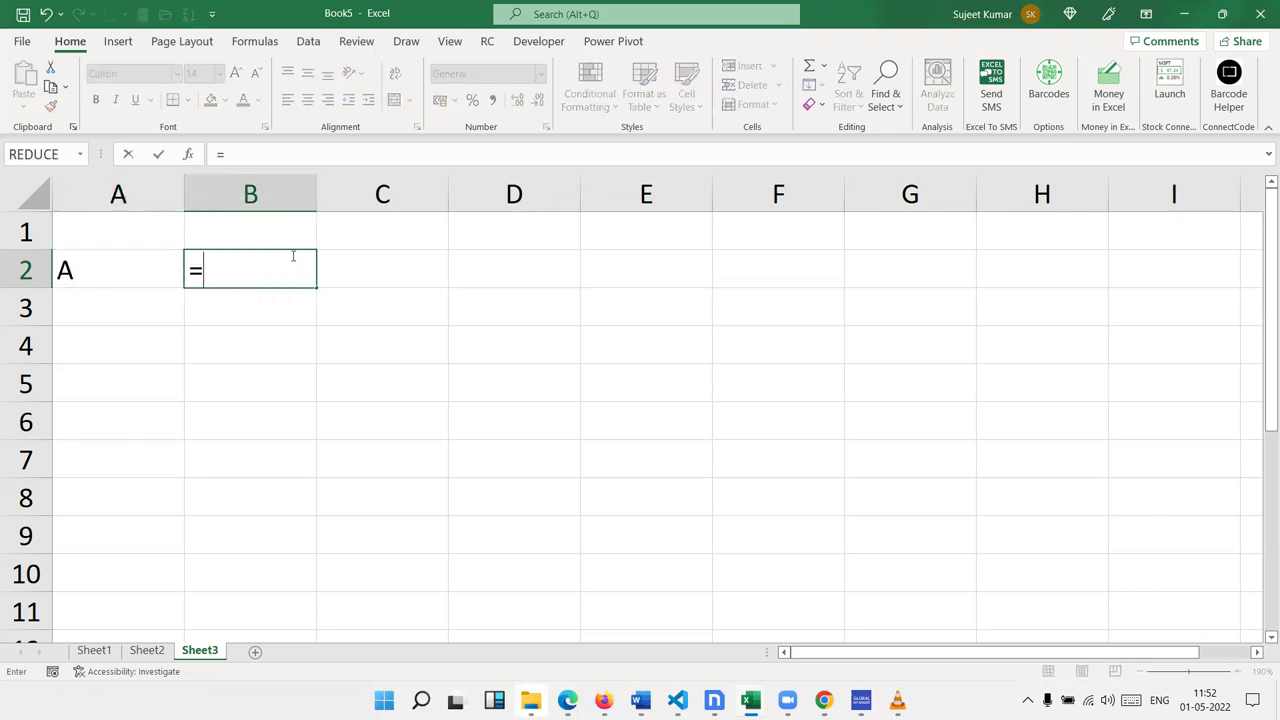
type("re")
key("Down")
key("Down")
key("Down")
key("Tab")
key("Left")
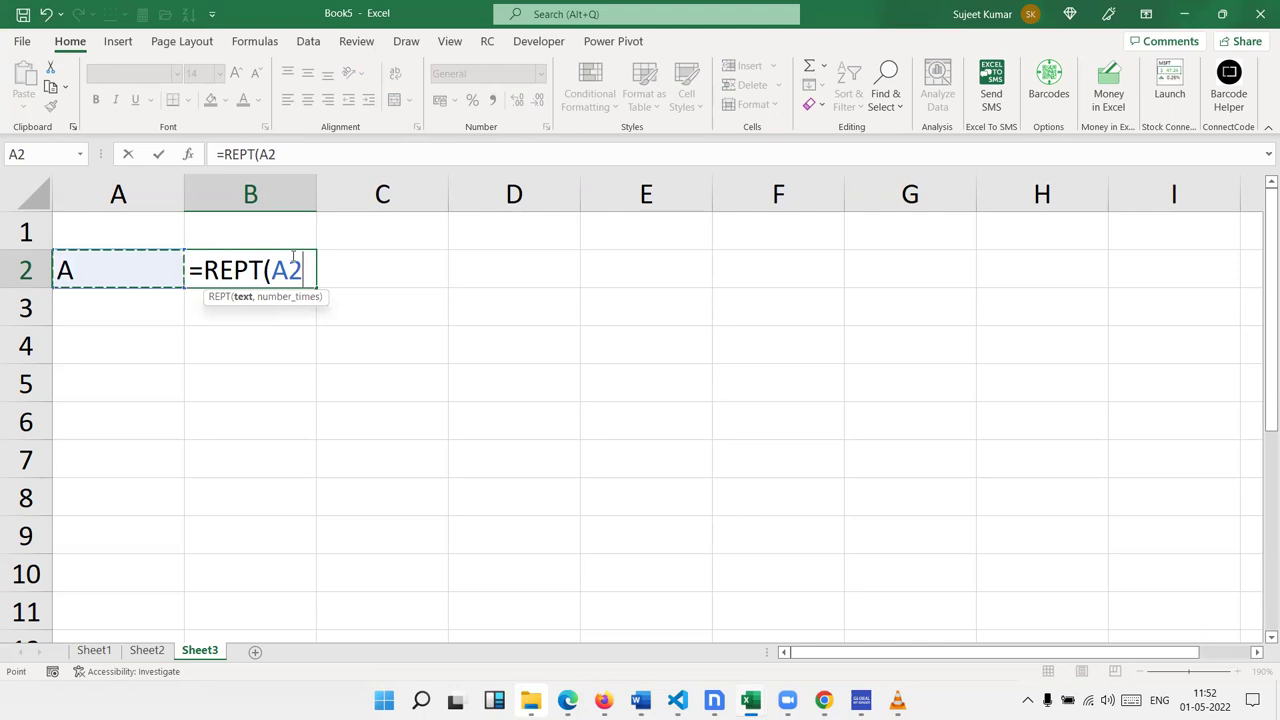
type(",5")
key("Return")
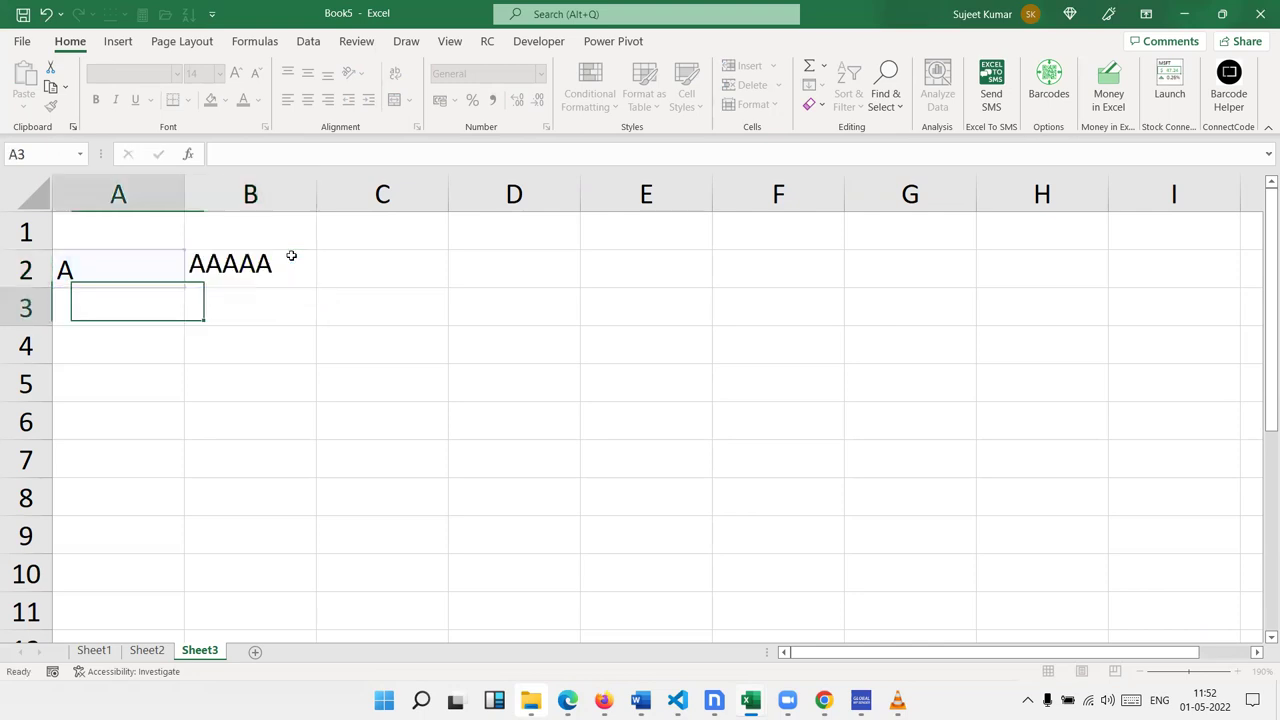
key("Up")
key("Right")
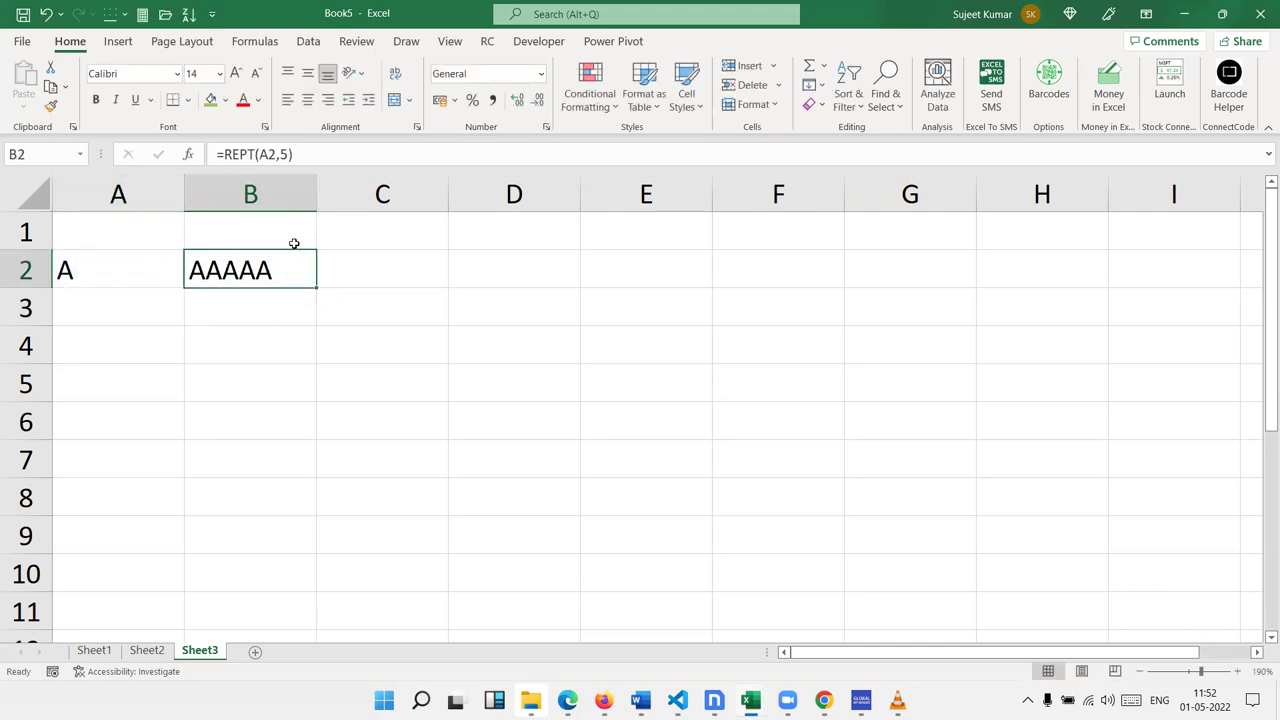
Step: Review B2's formula, highlighting the A2 reference and the repeat count 5
double_click(254, 267)
left_click_drag(270, 276, 297, 280)
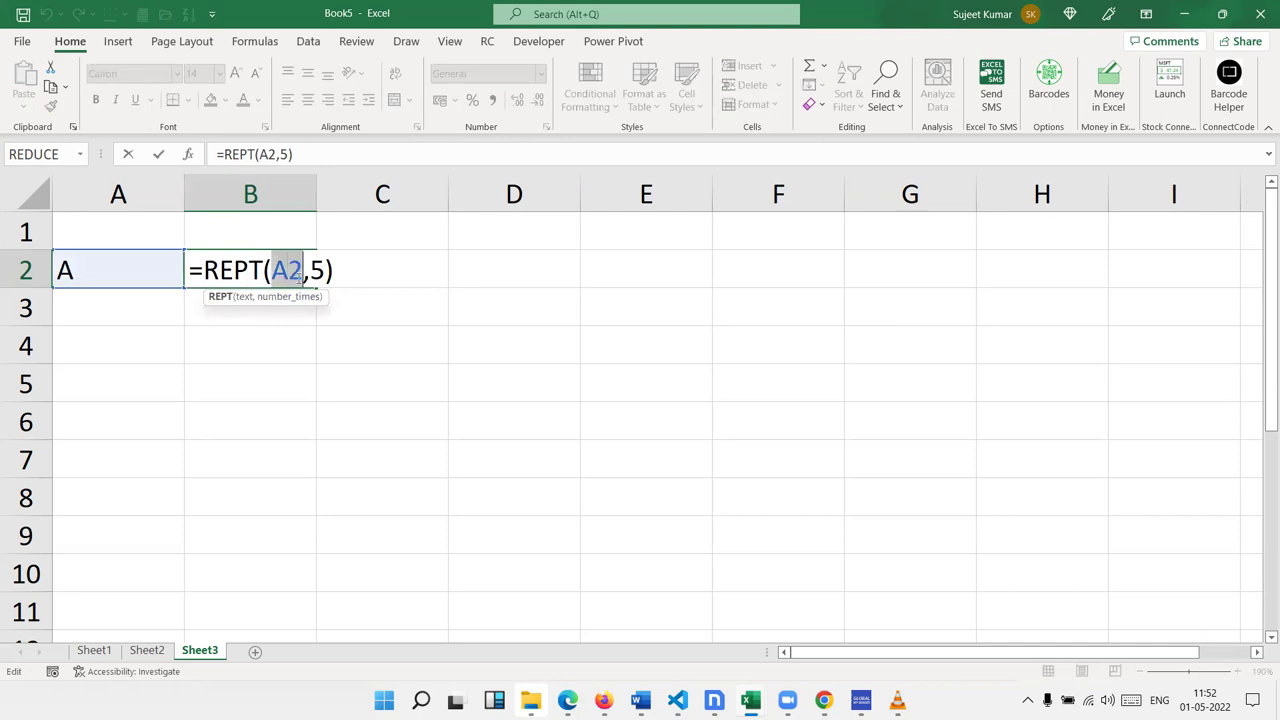
left_click_drag(297, 278, 320, 271)
left_click(318, 271)
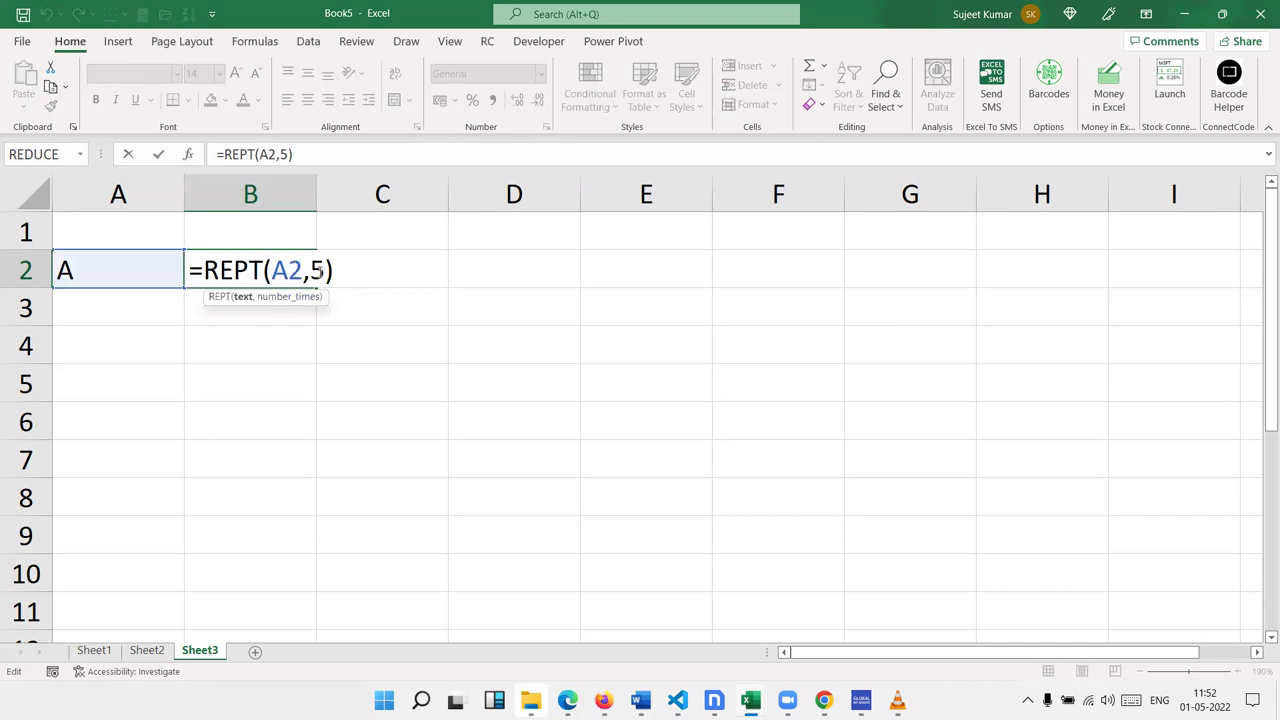
double_click(316, 271)
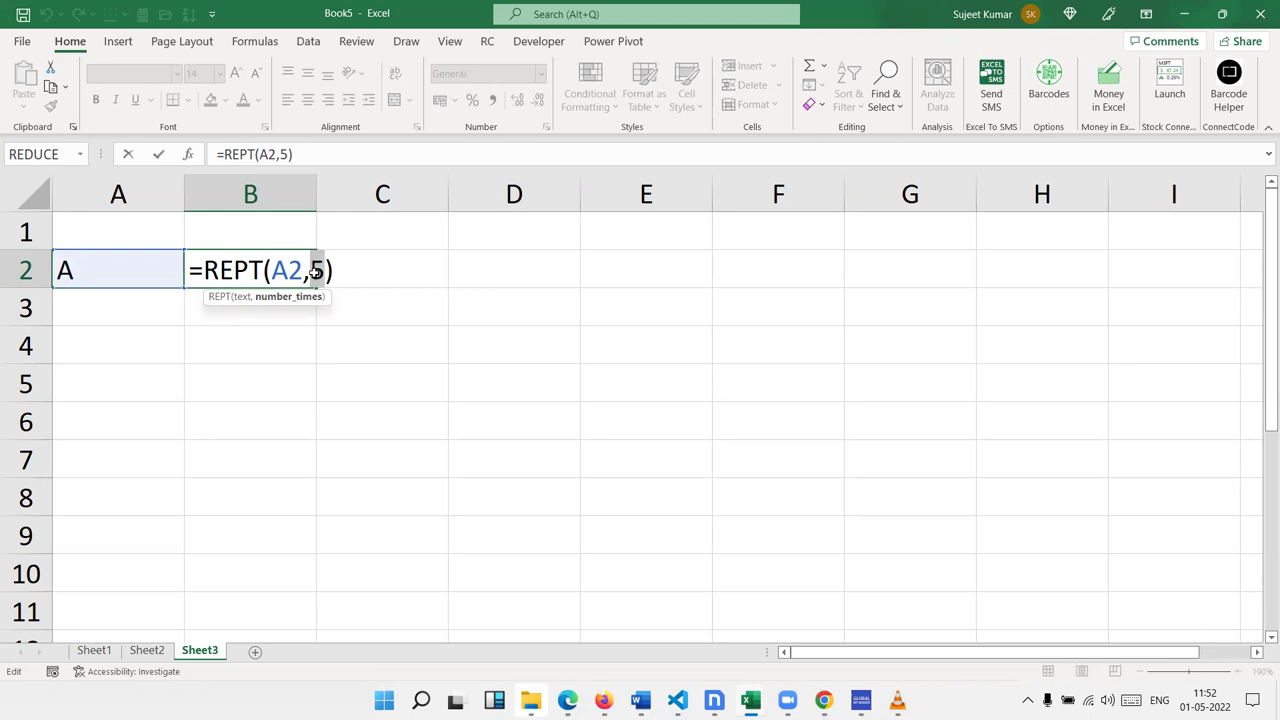
key("Return")
Step: Type a three-word full name into cell A5
key("Down")
key("Left")
key("Down")
key("Up")
key("Down")
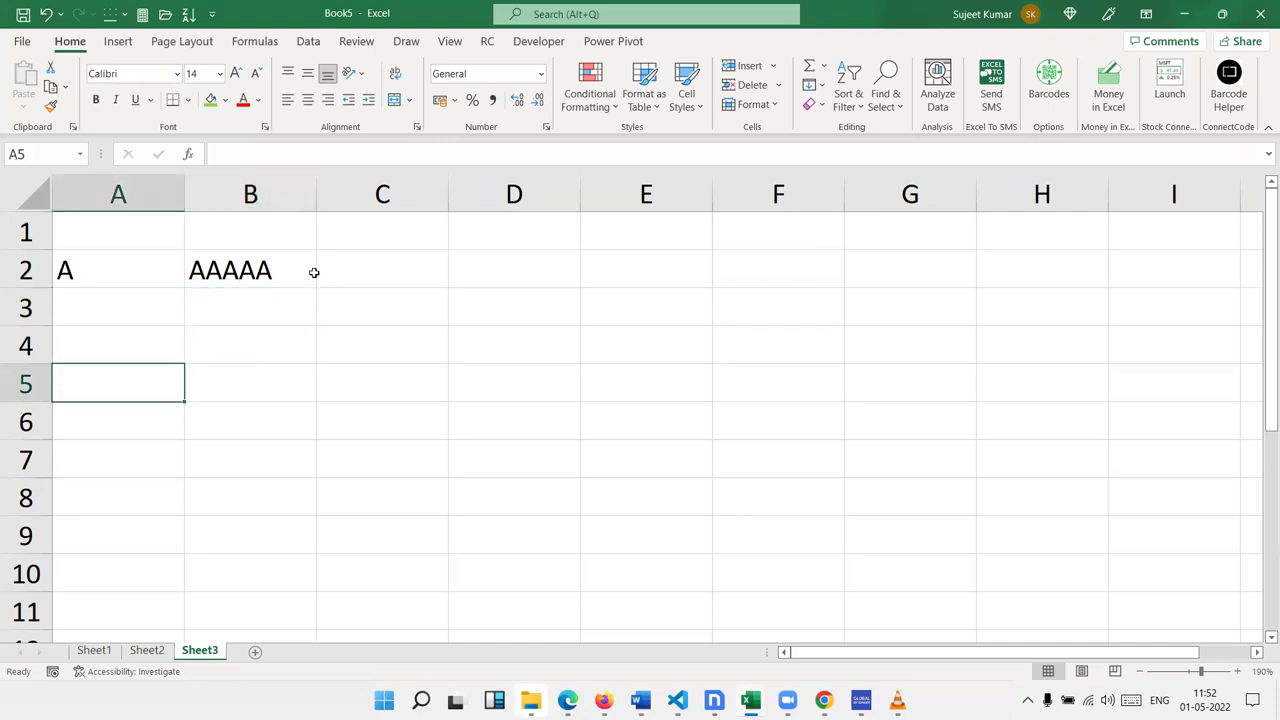
type("Sujeet Kumar Si")
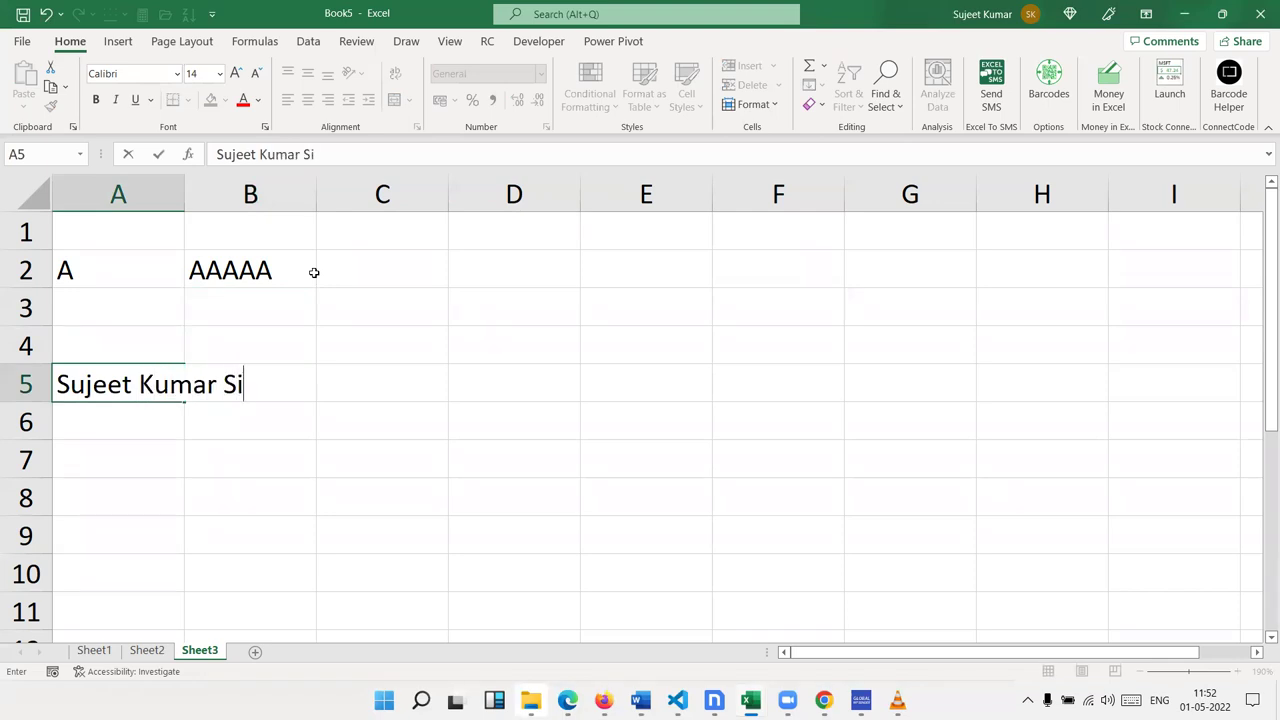
type("ngh")
key("Return")
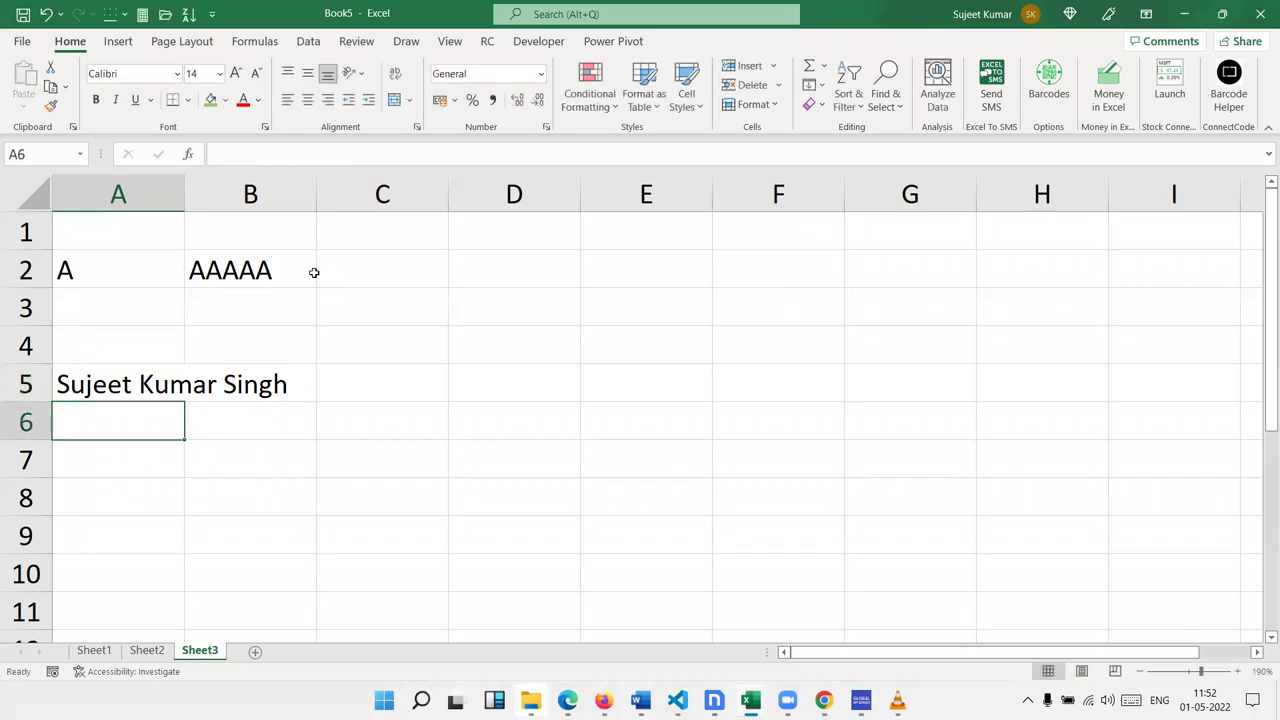
Step: Auto-fit column A to the full name and recheck B2's REPT formula
double_click(184, 198)
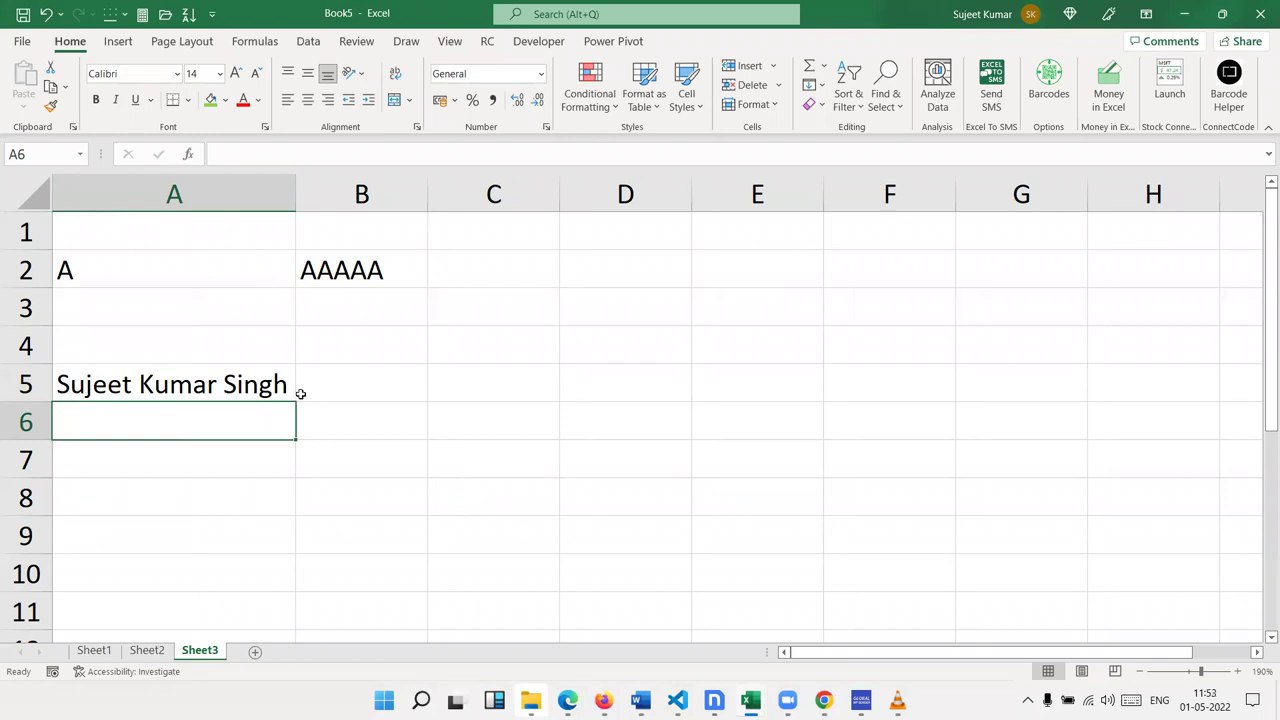
left_click(326, 417)
key("Left")
key("Up")
left_click(340, 272)
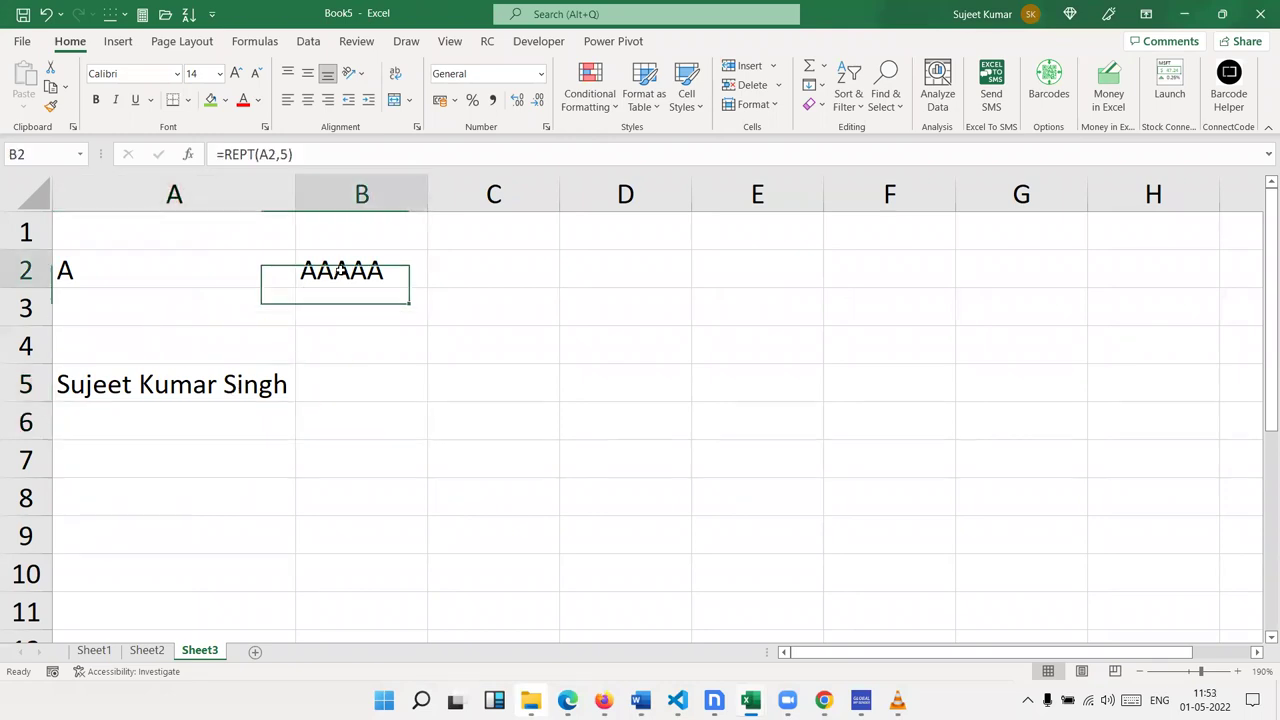
left_click(267, 432)
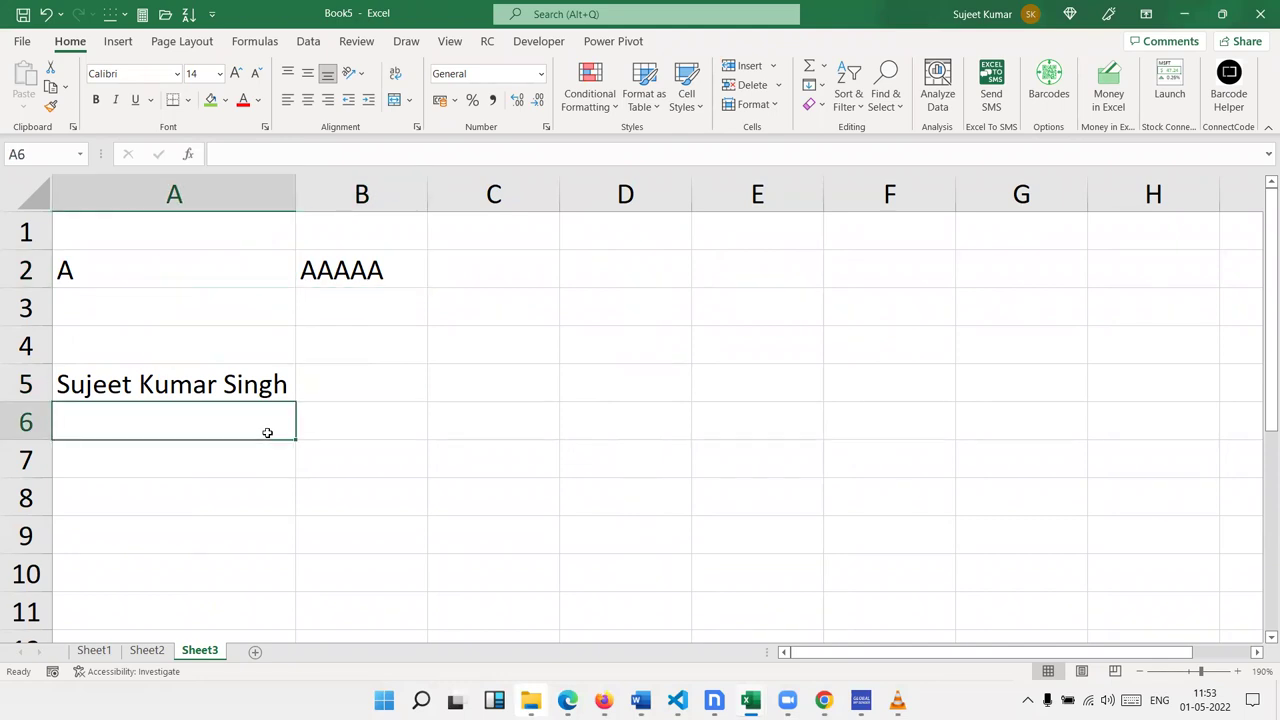
Step: Enter =SUBSTITUTE(A5," ",REPT(" ",99)) in A6 to spread the name's words apart
type("=sum")
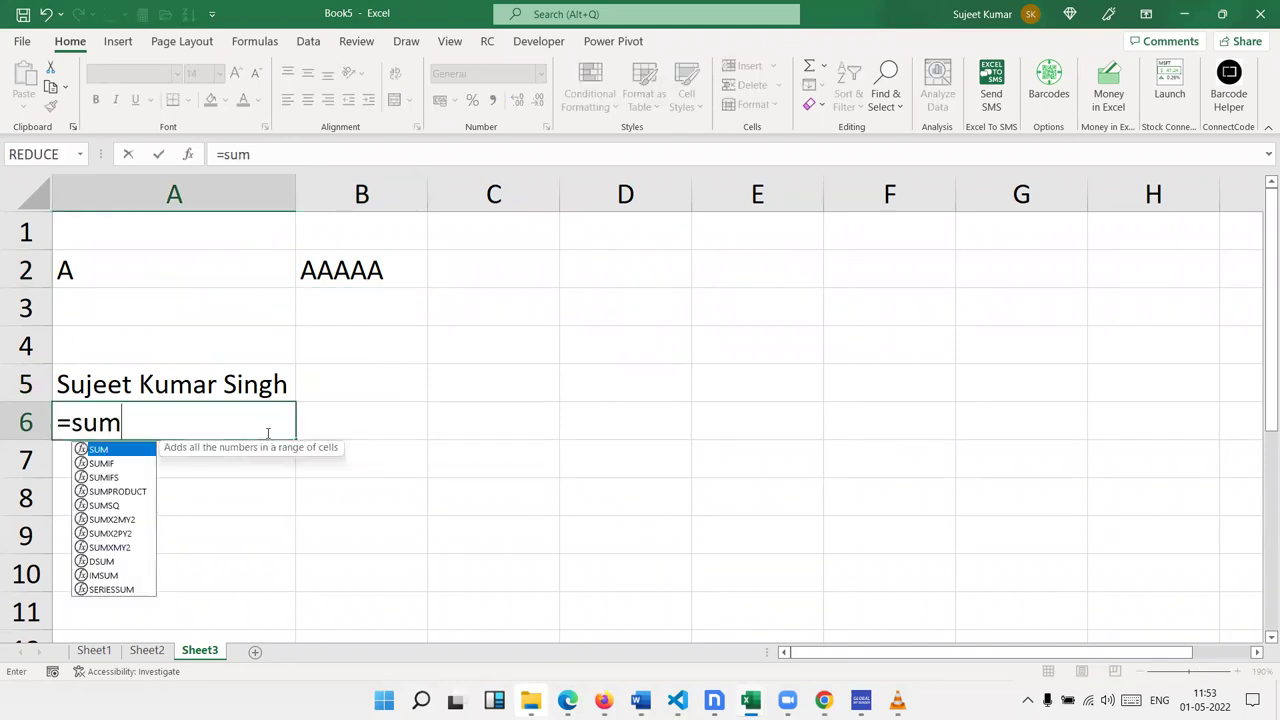
key("Down")
key("Down")
key("BackSpace")
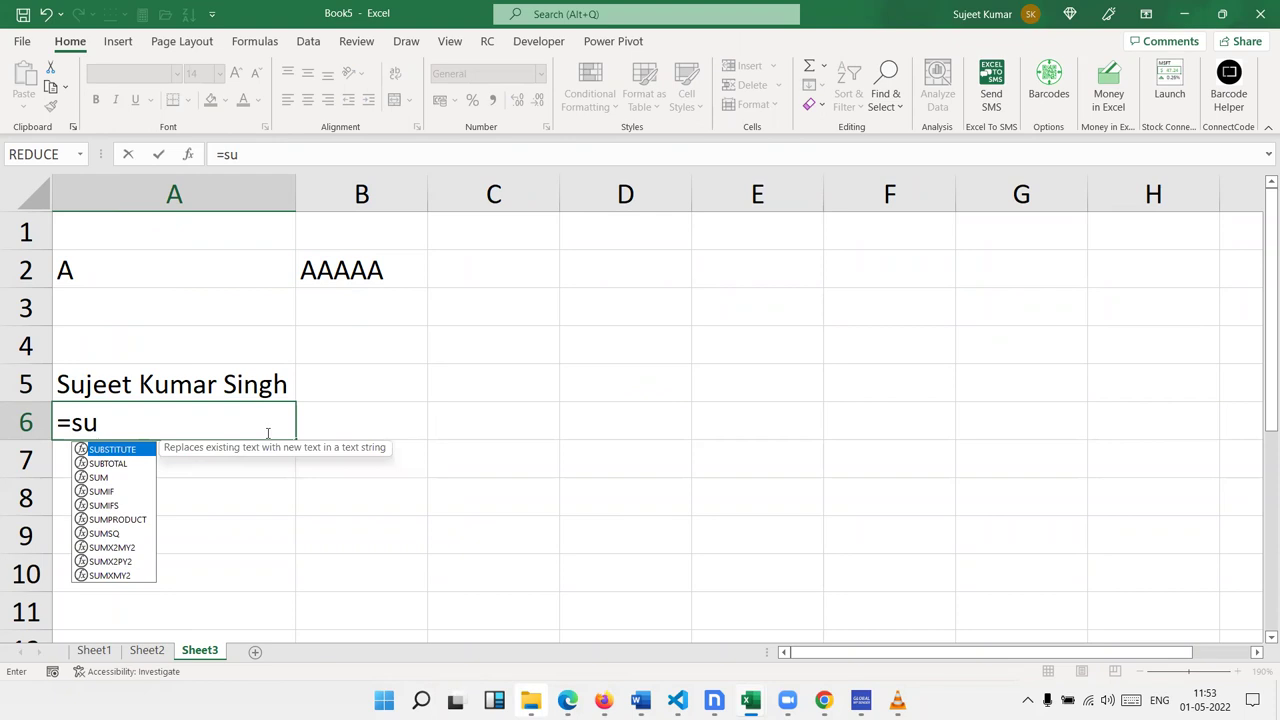
key("Tab")
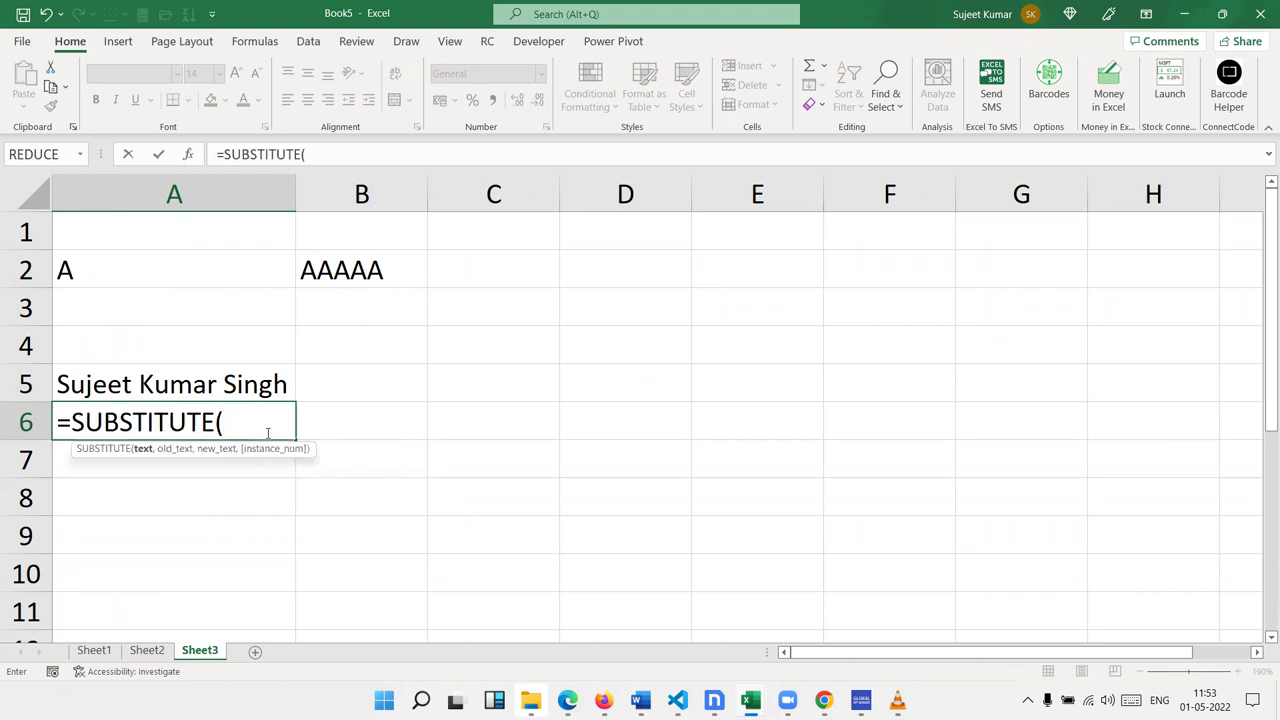
key("Up")
type(",")
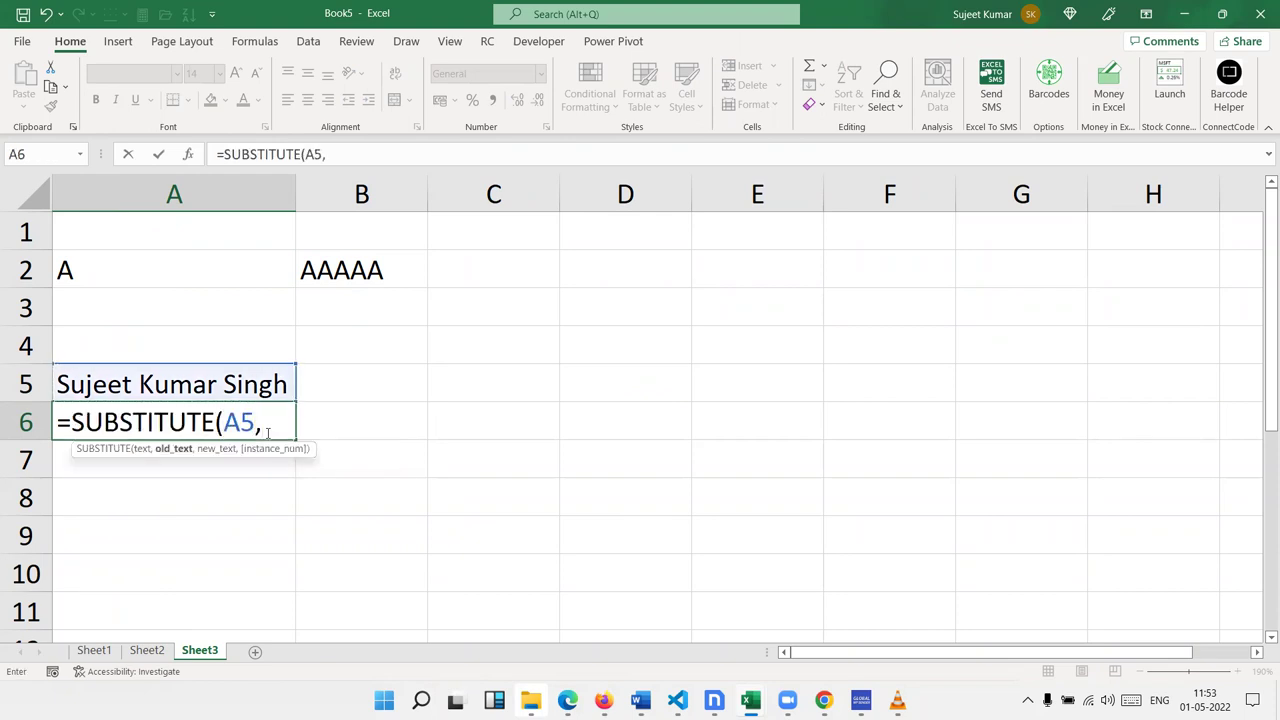
type("re")
key("Down")
key("Down")
key("Down")
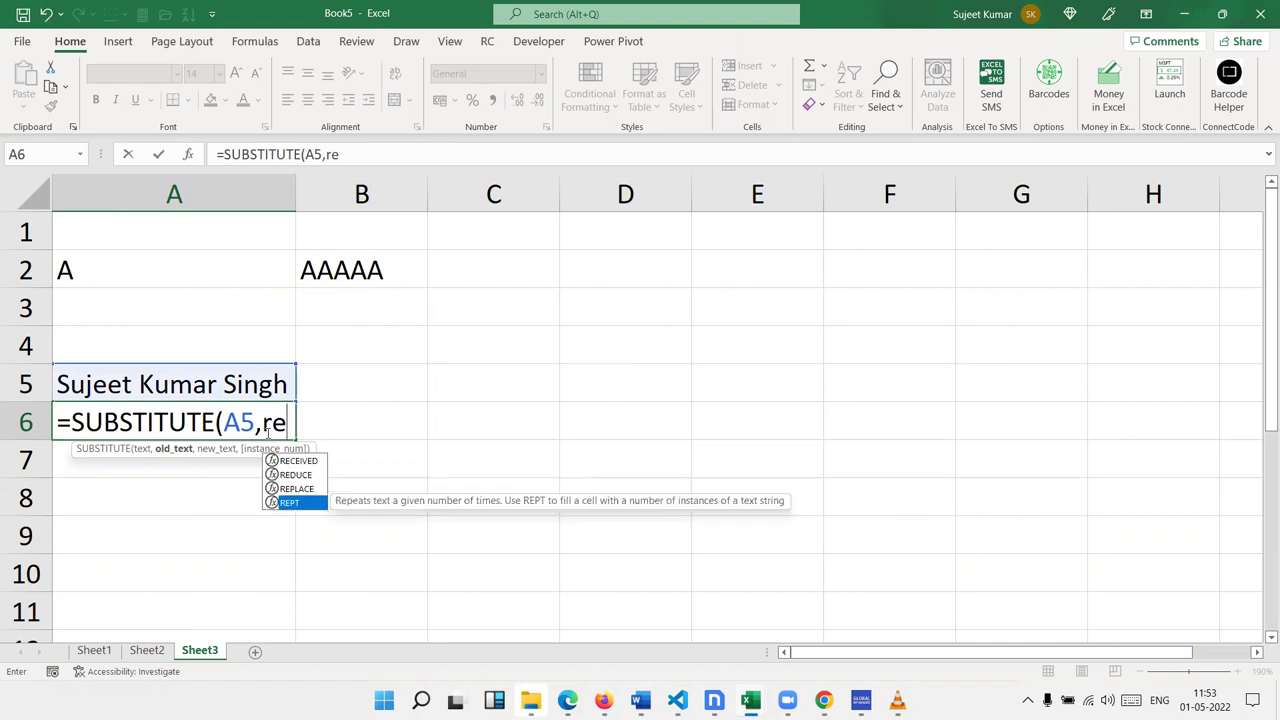
key("Tab")
type("\" \"")
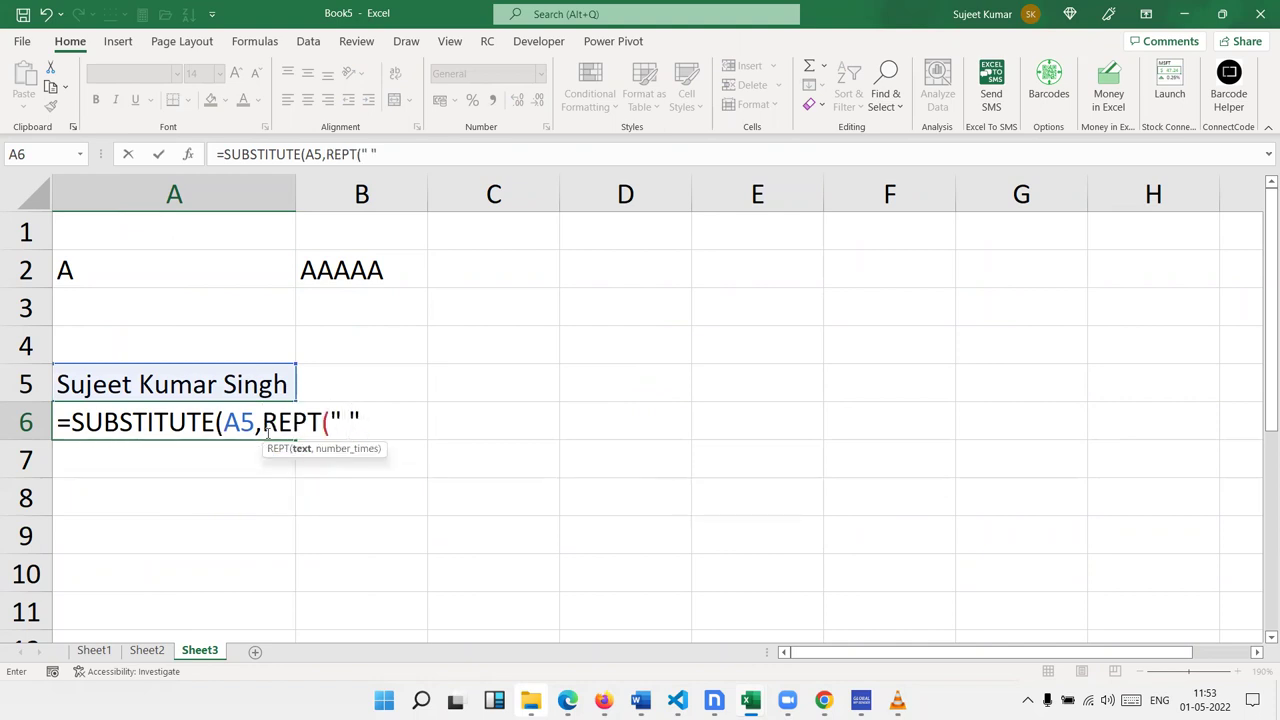
key("BackSpace")
key("BackSpace")
key("BackSpace")
key("BackSpace")
key("BackSpace")
key("BackSpace")
key("BackSpace")
type("\" \",re")
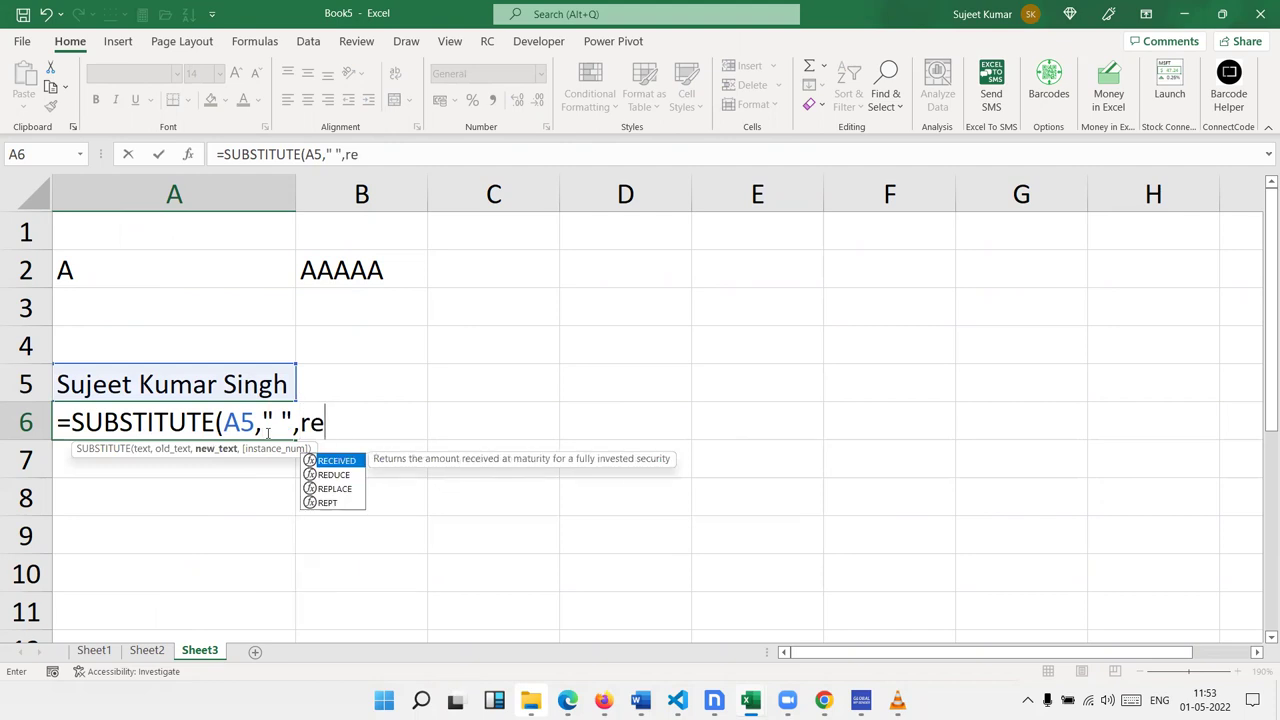
type("pt")
key("Tab")
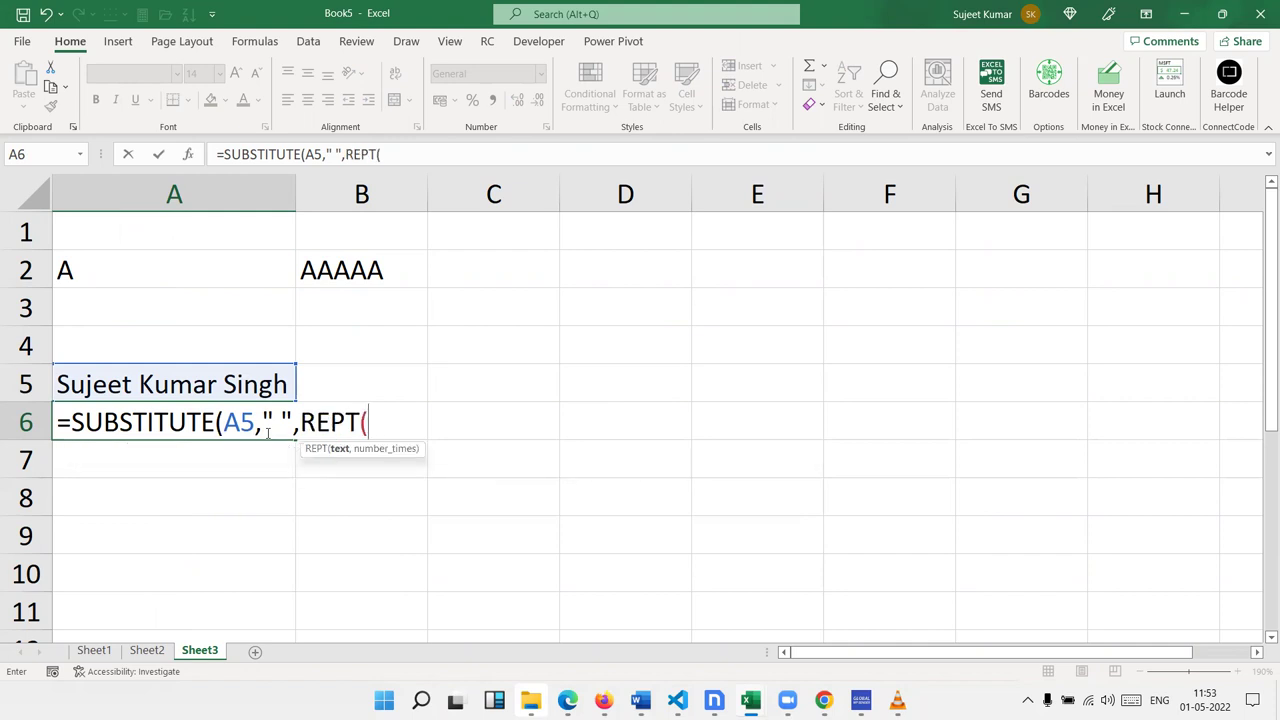
type("\" \",99")
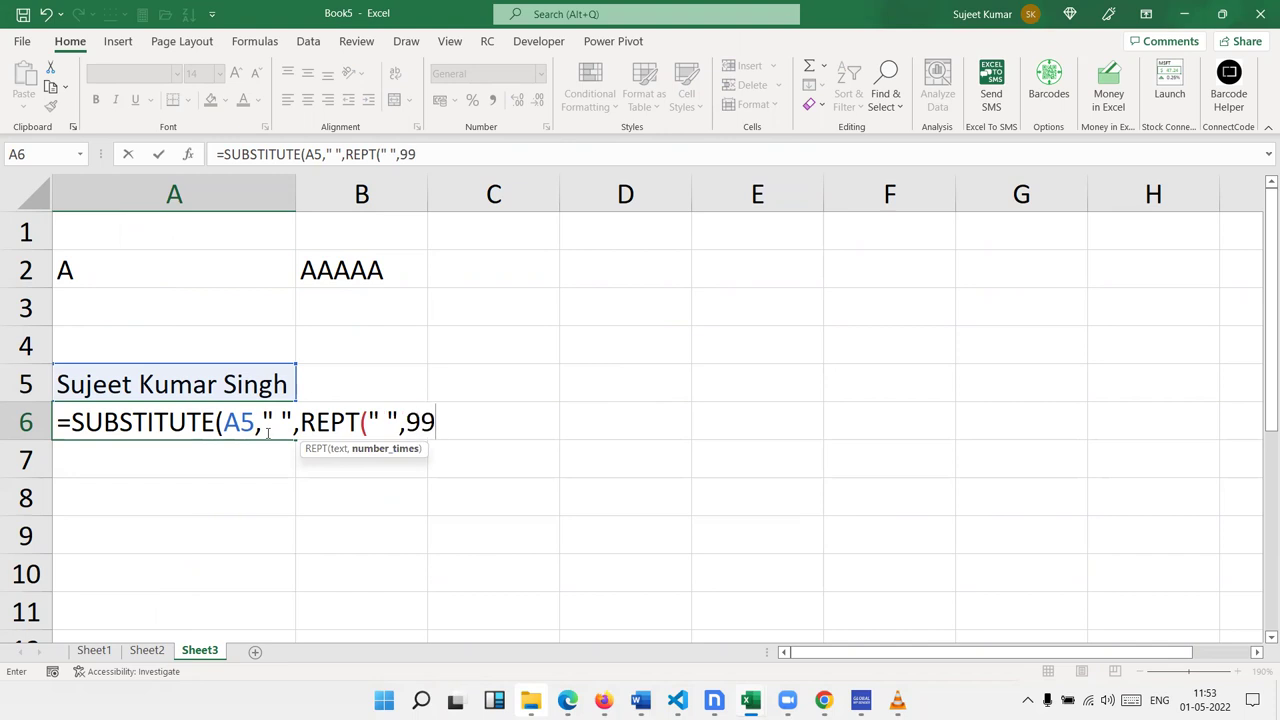
type("))")
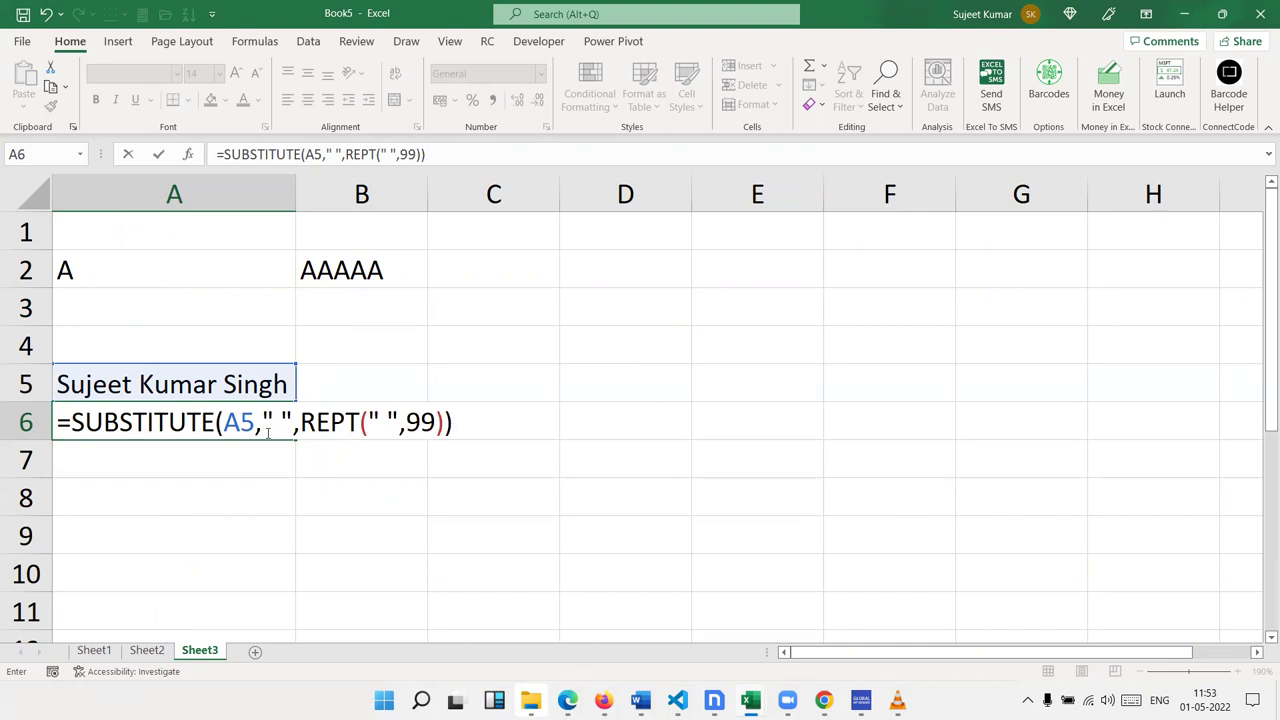
key("Return")
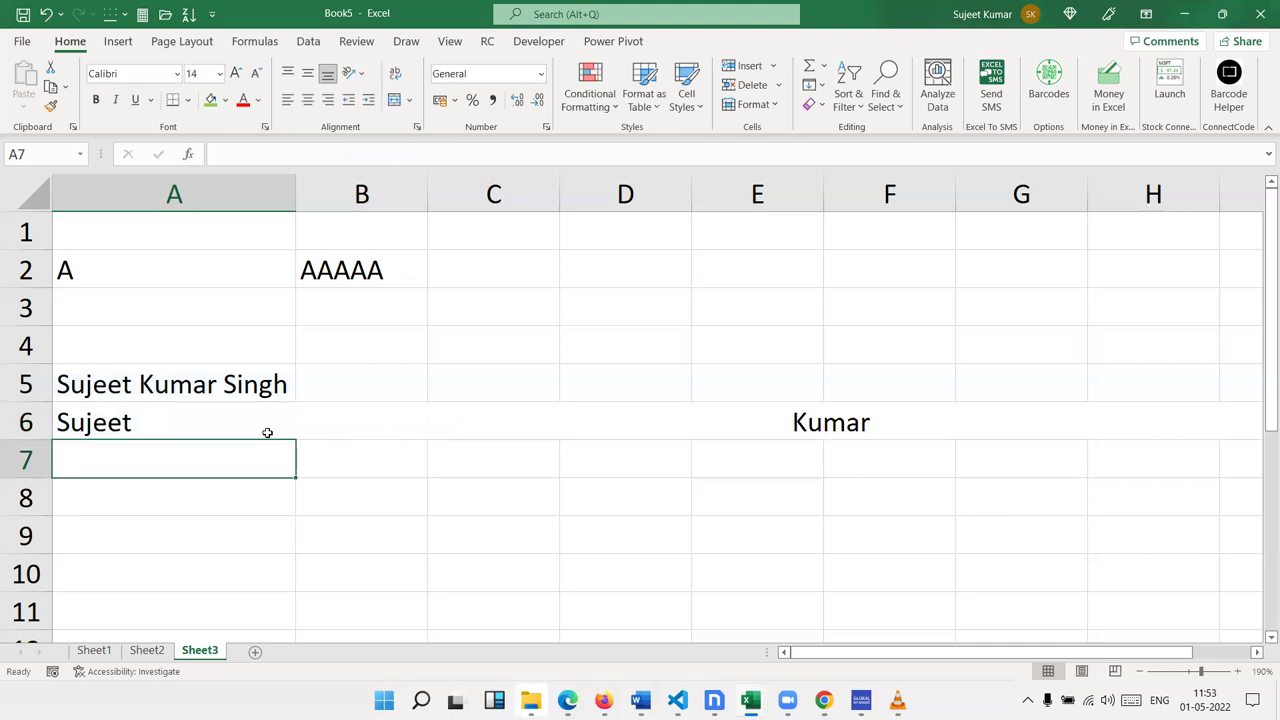
Step: Decrease A6's font size to 10
left_click(190, 435)
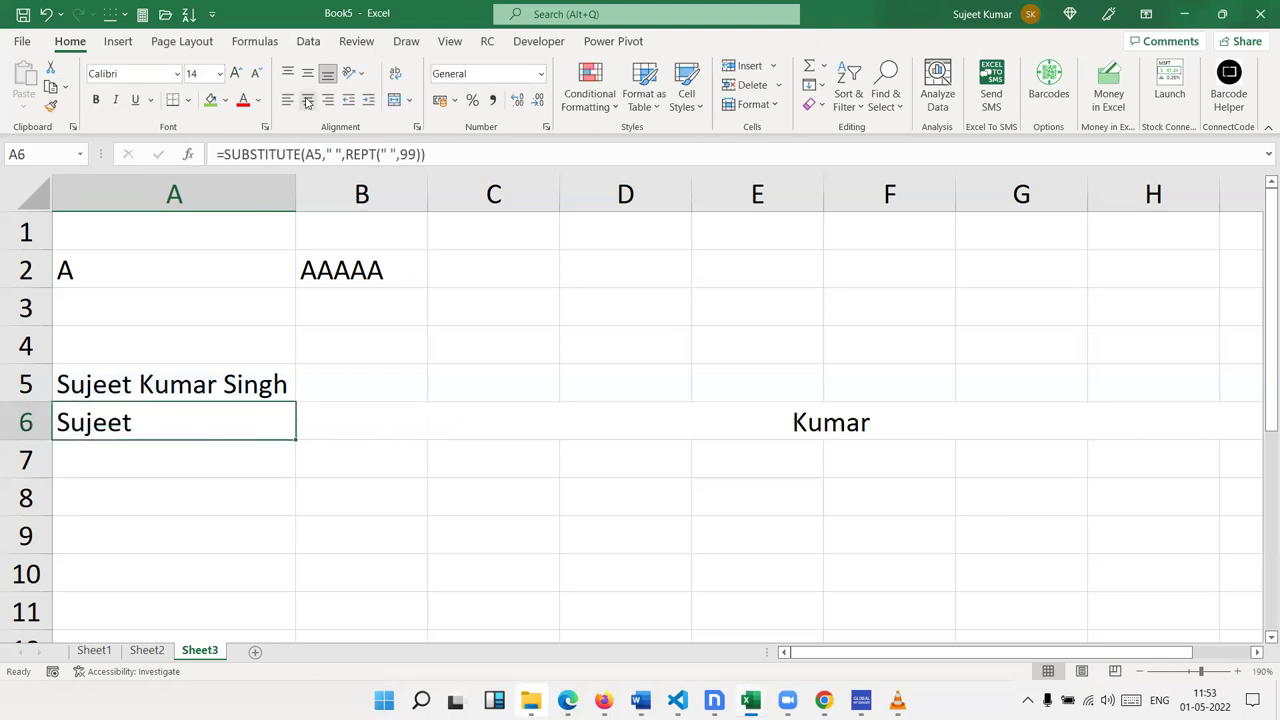
left_click(256, 73)
left_click(256, 73)
left_click(256, 73)
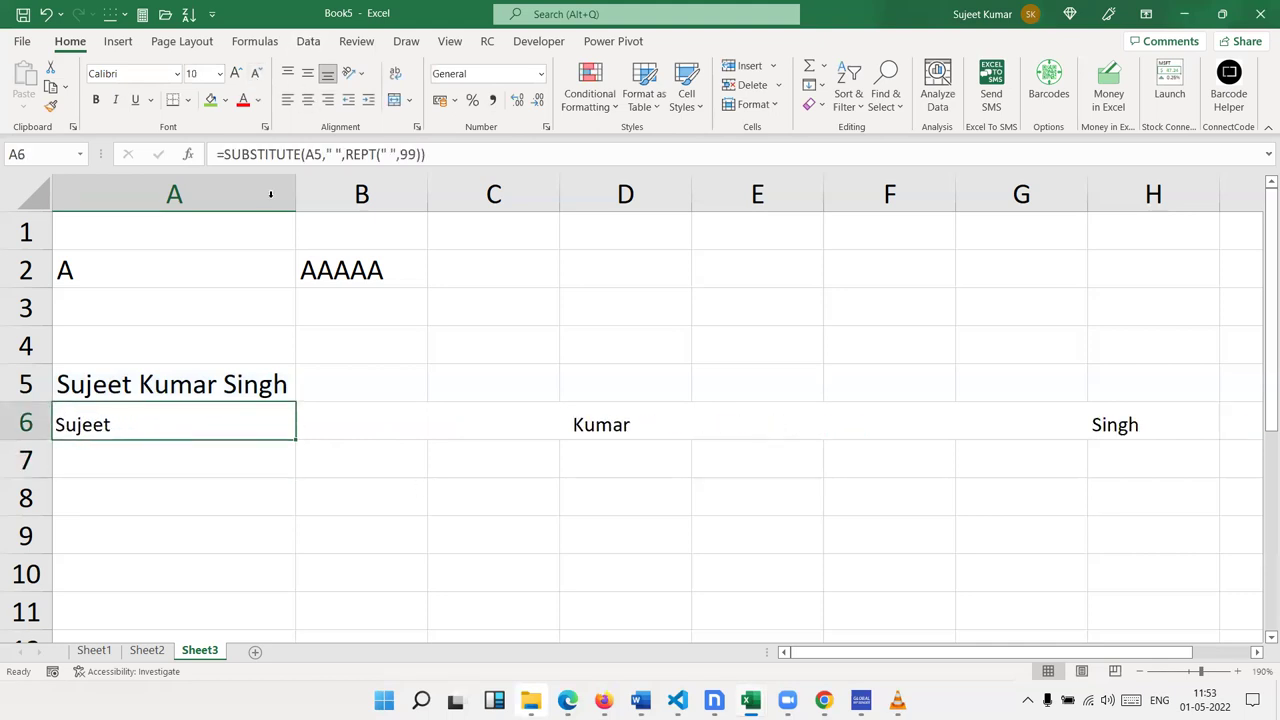
left_click(250, 511)
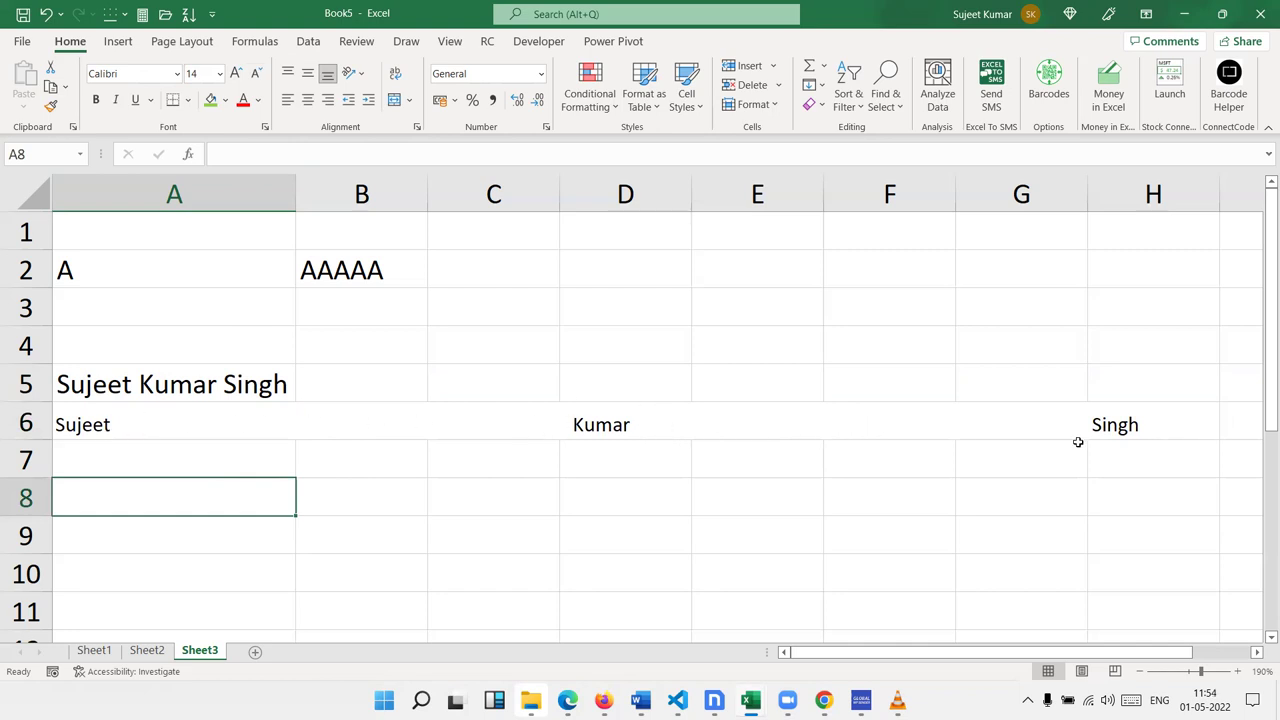
Step: Enter =RIGHT(A6,99) in A7 to pull out the name's padded last word
left_click(180, 461)
type("=")
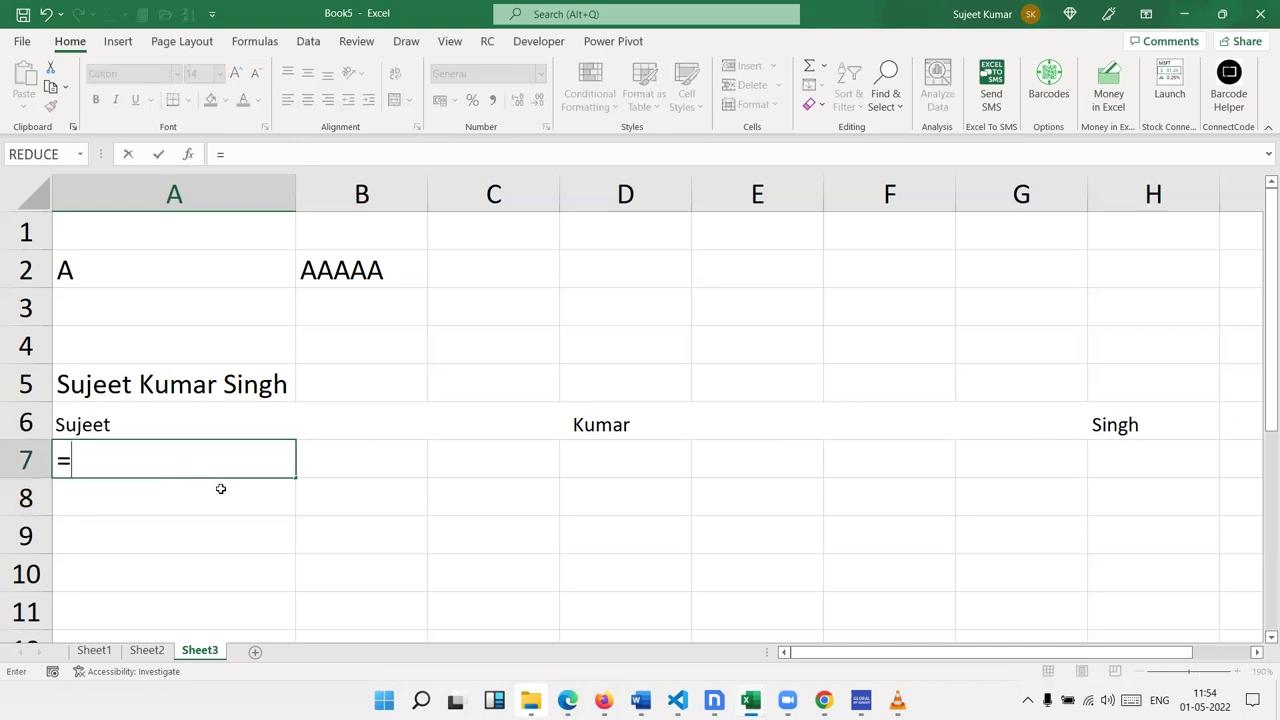
type("ri")
key("Tab")
key("Up")
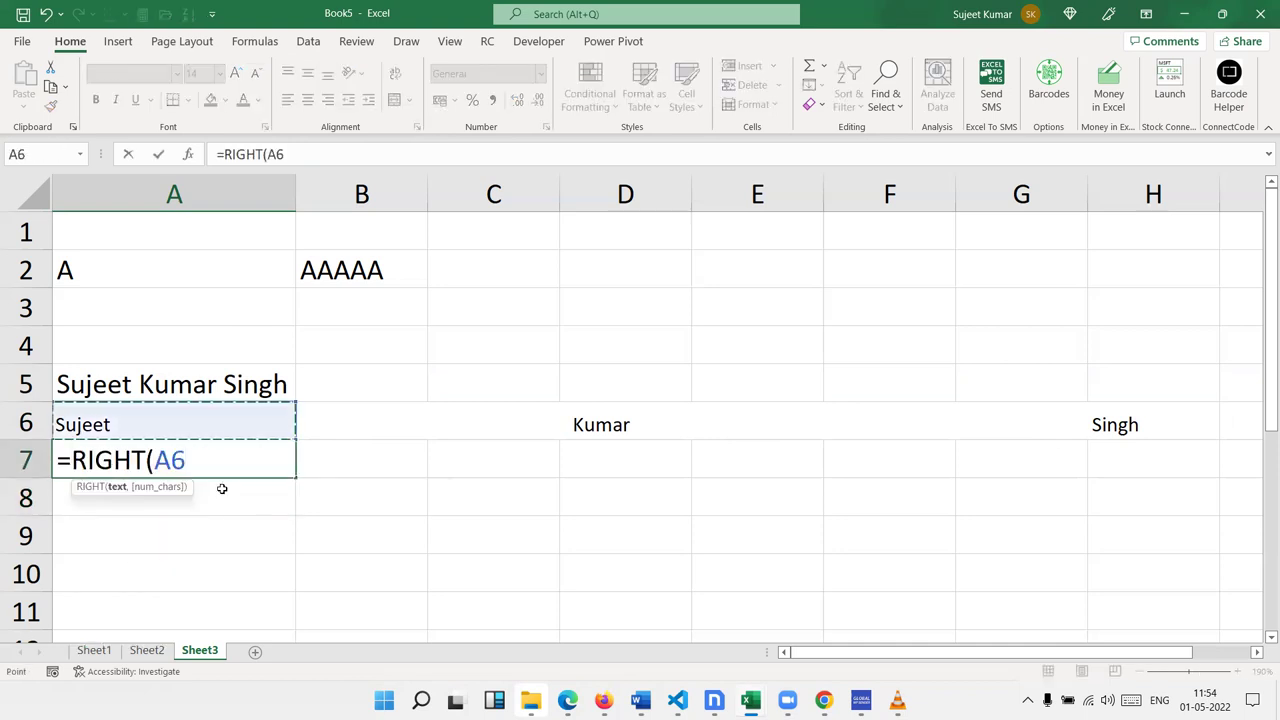
type(",99)")
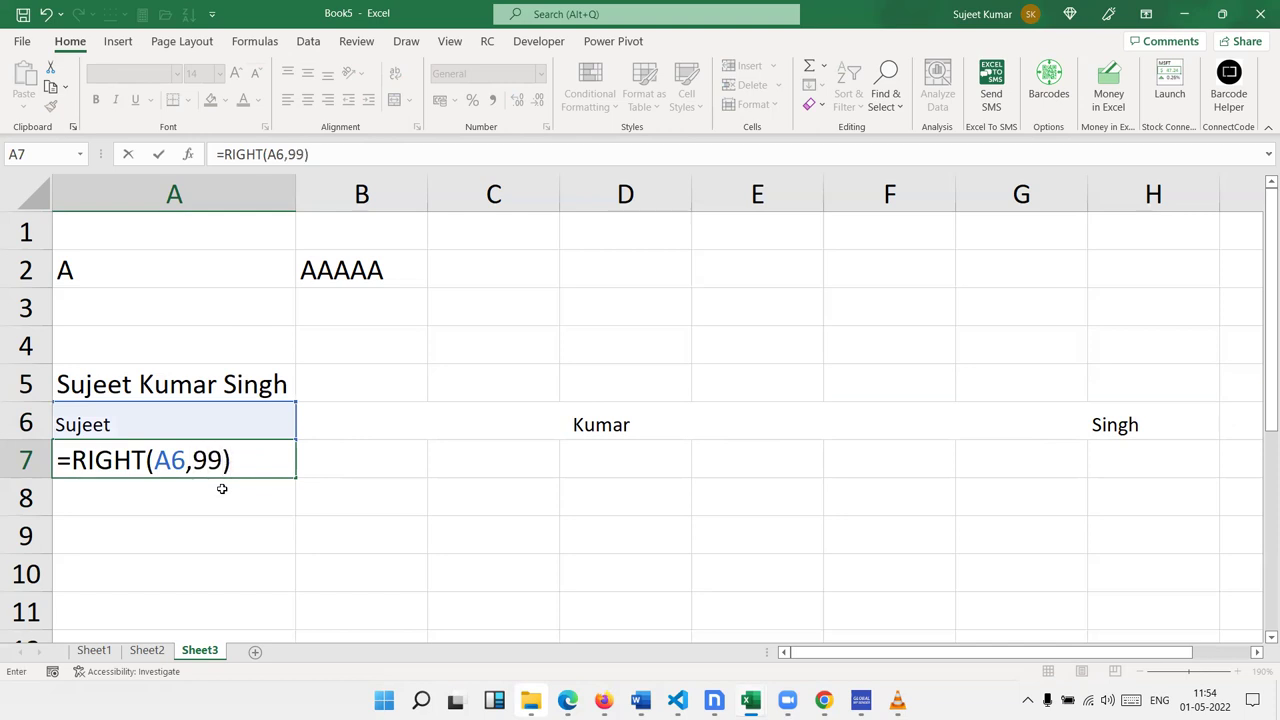
key("Return")
left_click(200, 460)
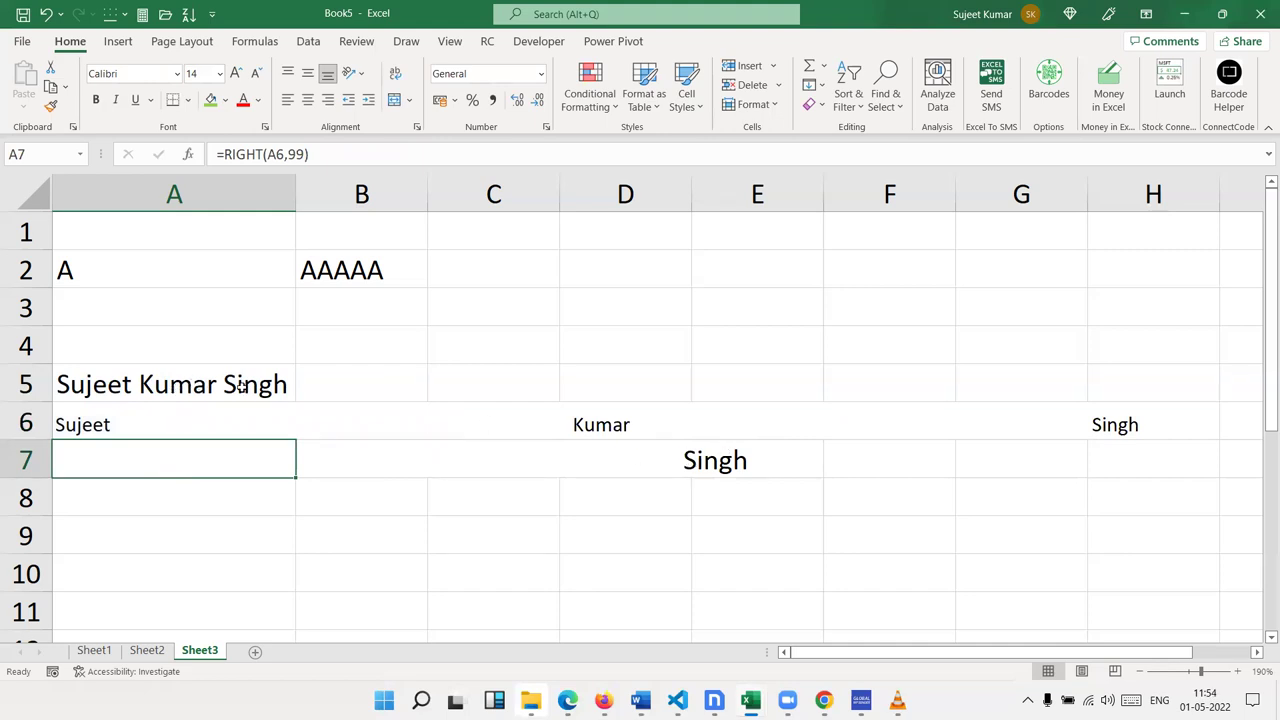
Step: Enter =TRIM(A7) in A8 to strip the surrounding spaces
left_click(262, 497)
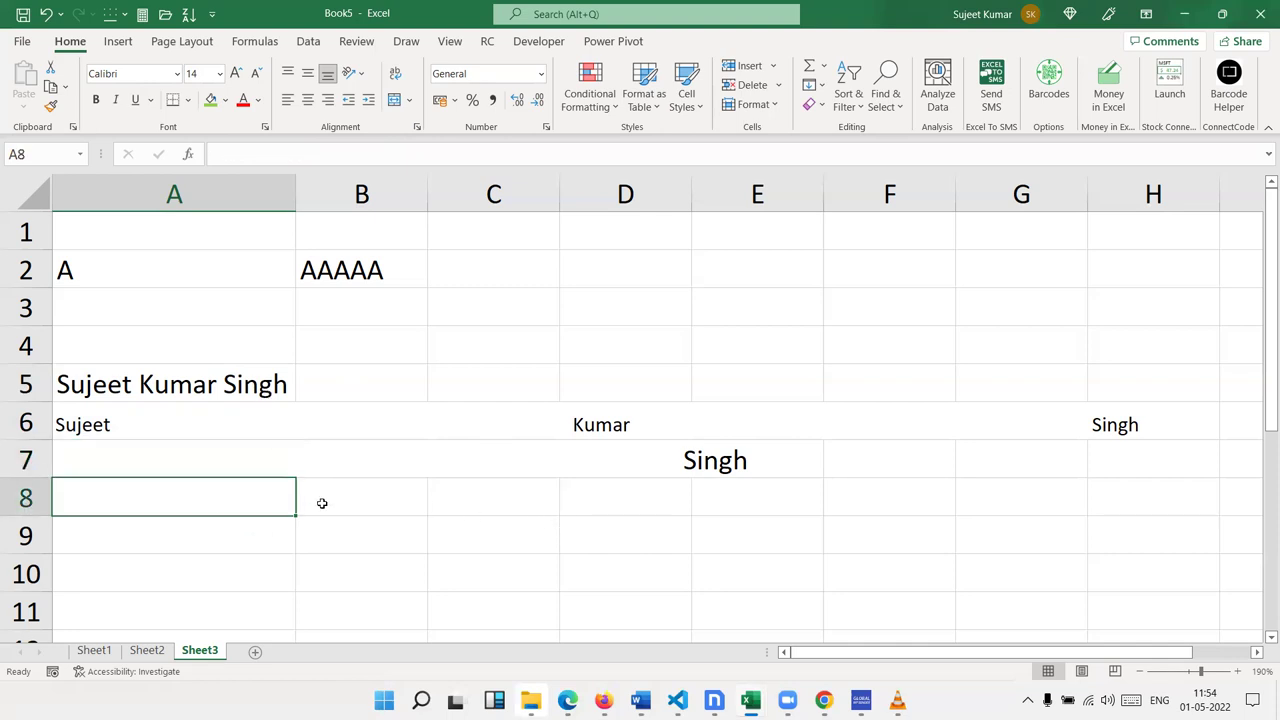
type("=tri")
key("Tab")
key("Up")
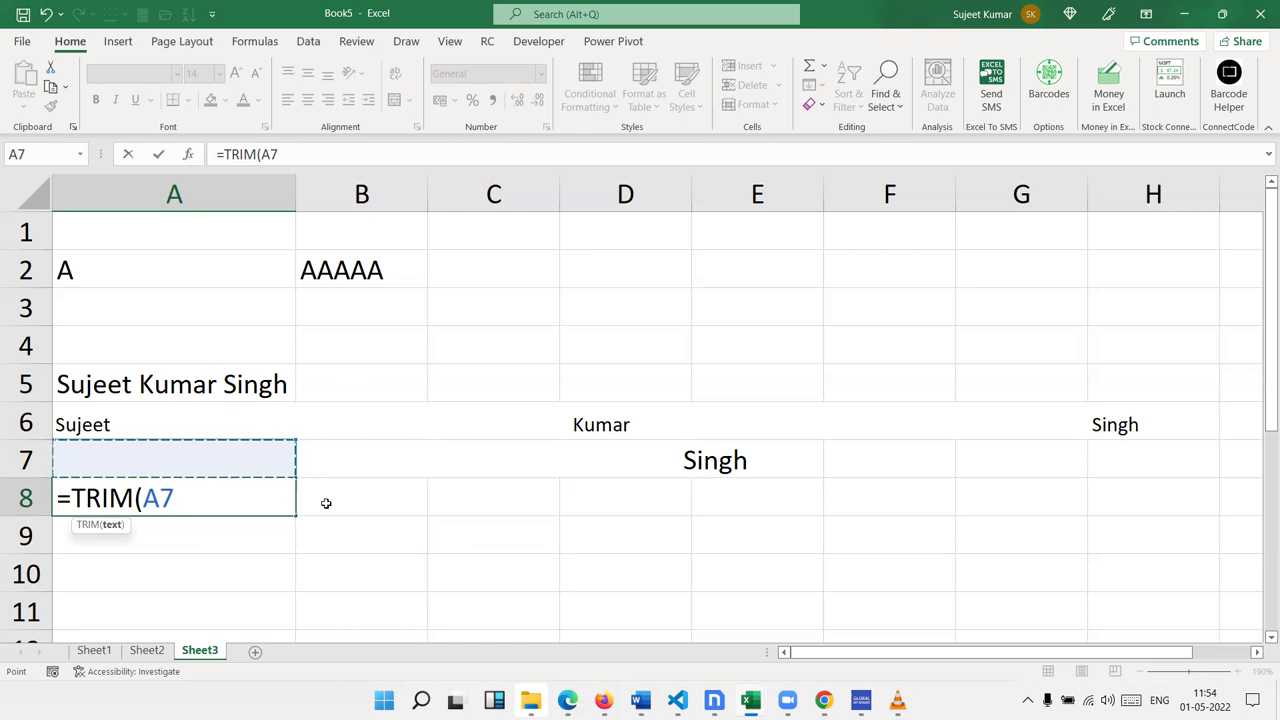
key("Return")
key("Up")
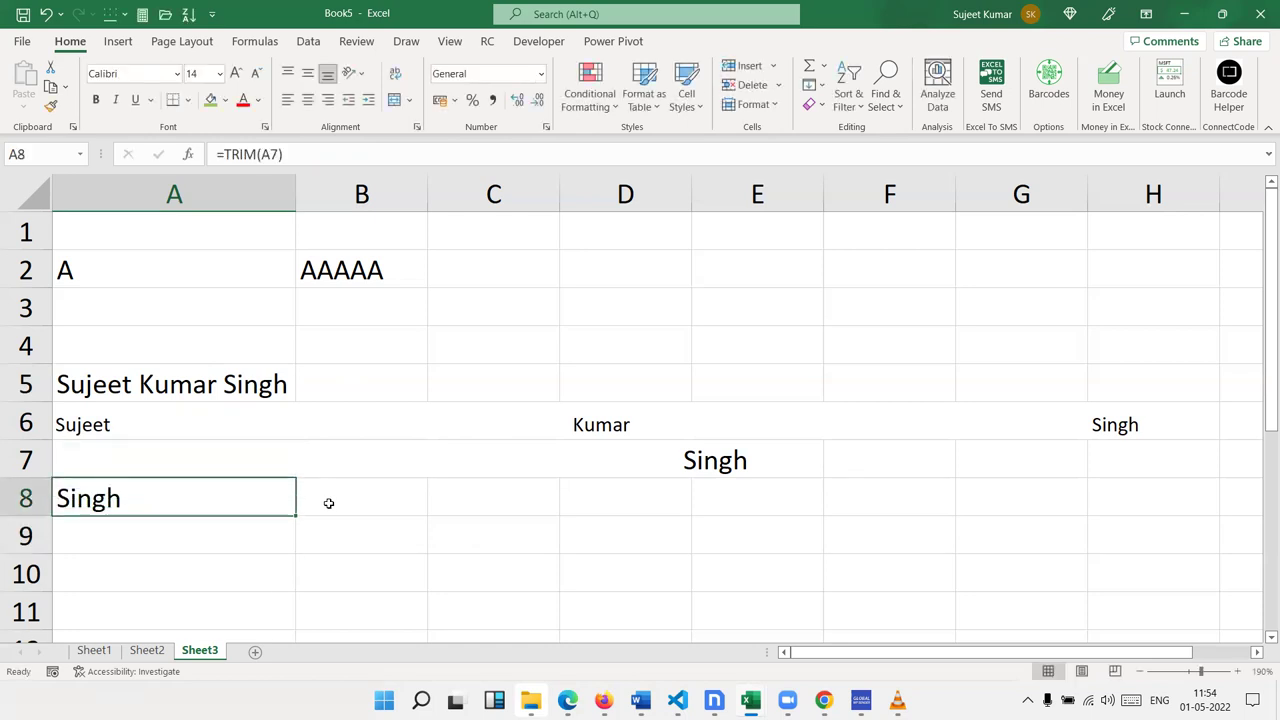
key("Up")
key("Up")
key("Up")
key("Down")
Step: Select A6:A8, then begin B5's formula nesting TRIM, RIGHT and SUBSTITUTE
key("shift+Down")
key("shift+Down")
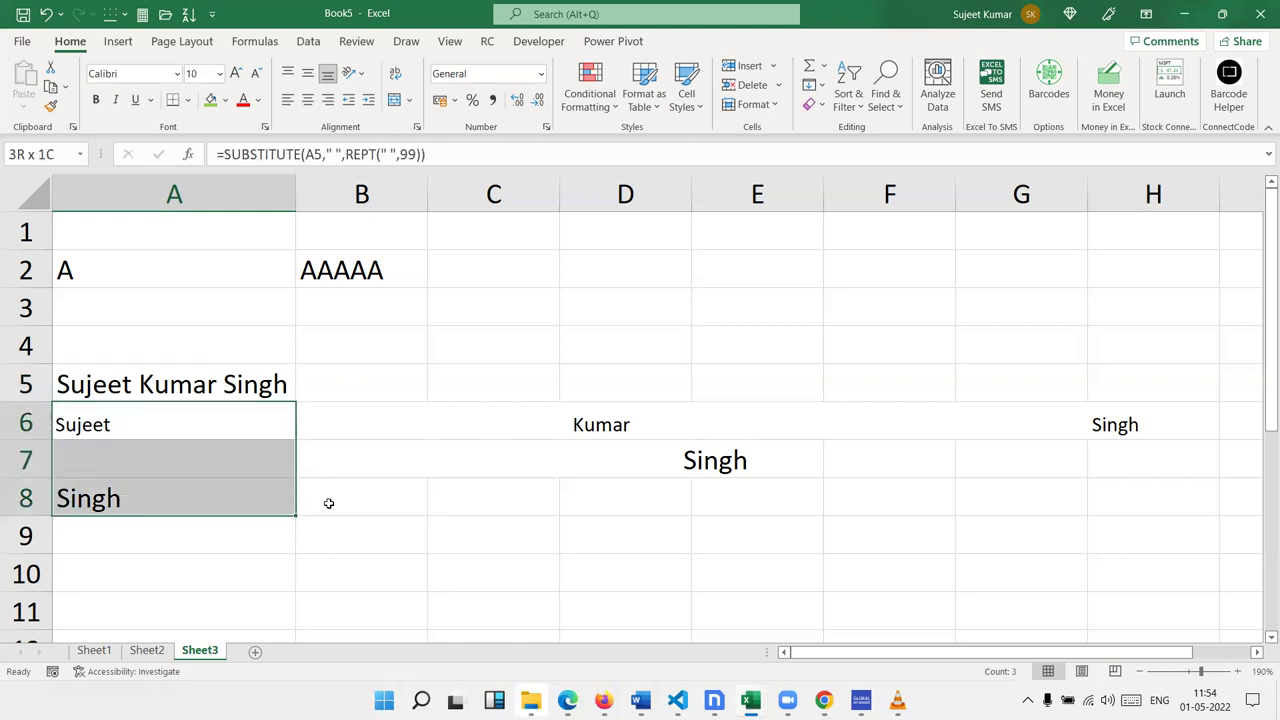
key("Up")
key("Right")
type("=")
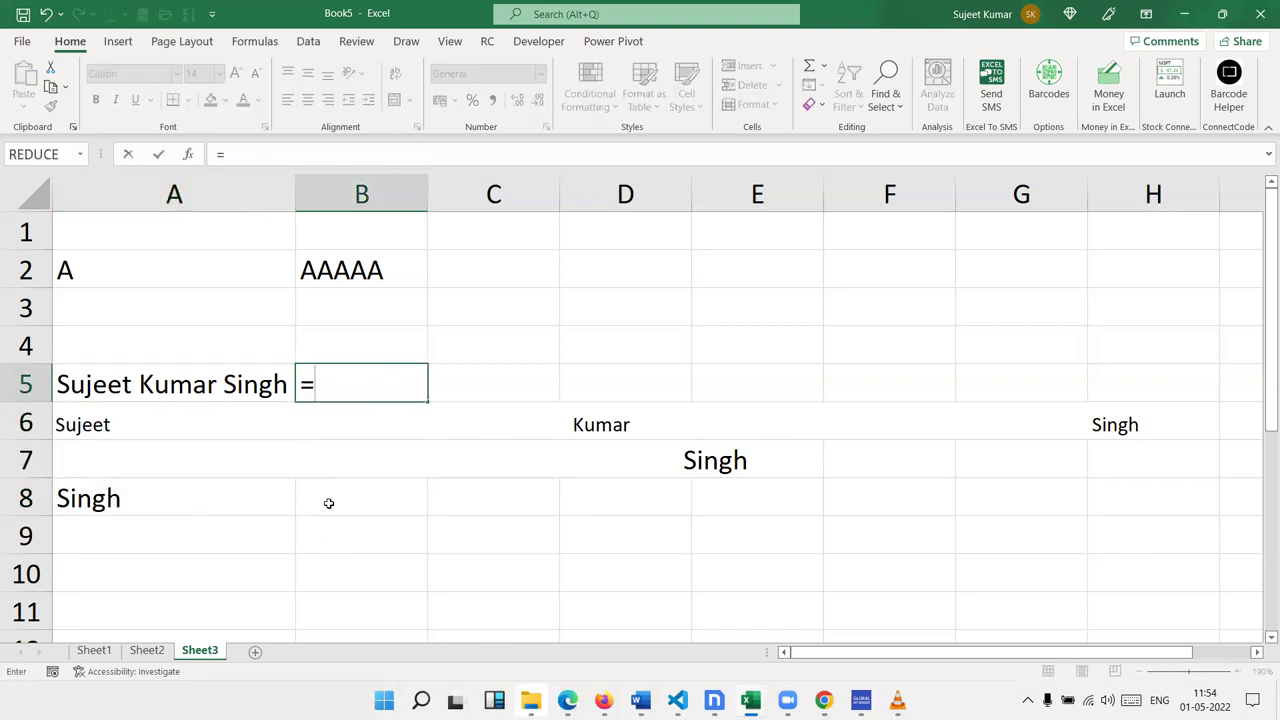
type("tri")
key("Tab")
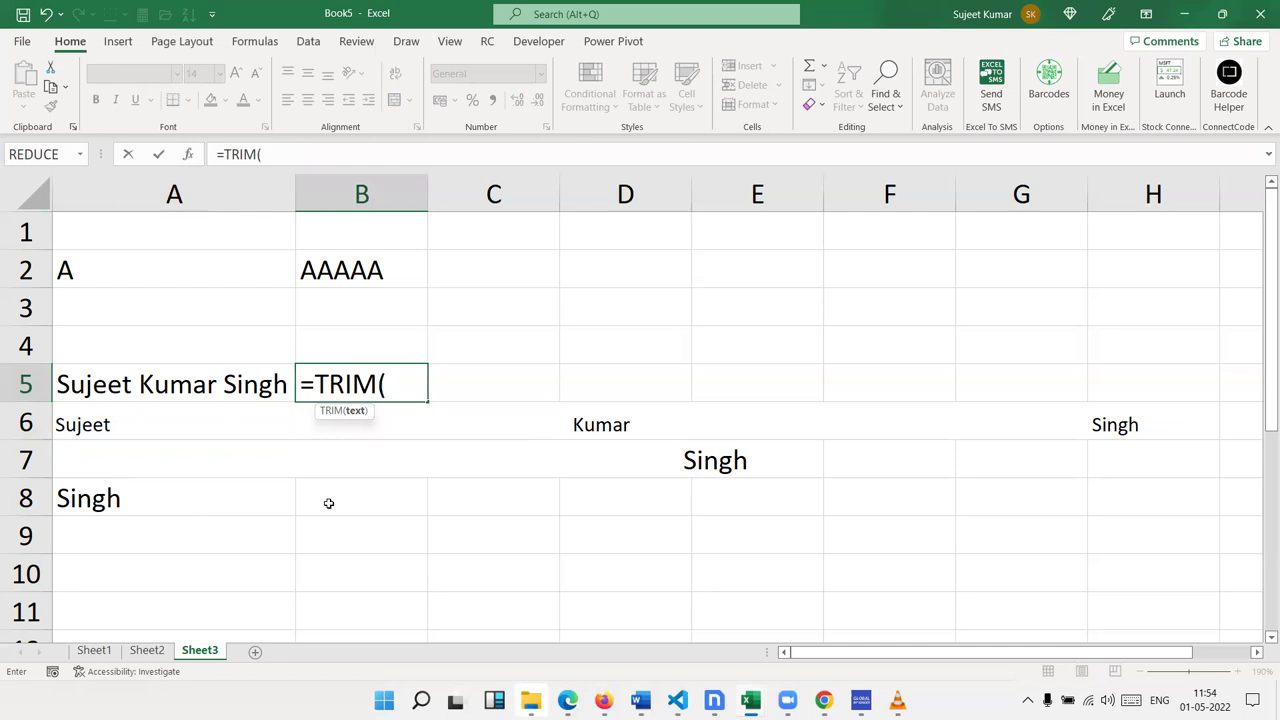
type("ri")
key("Tab")
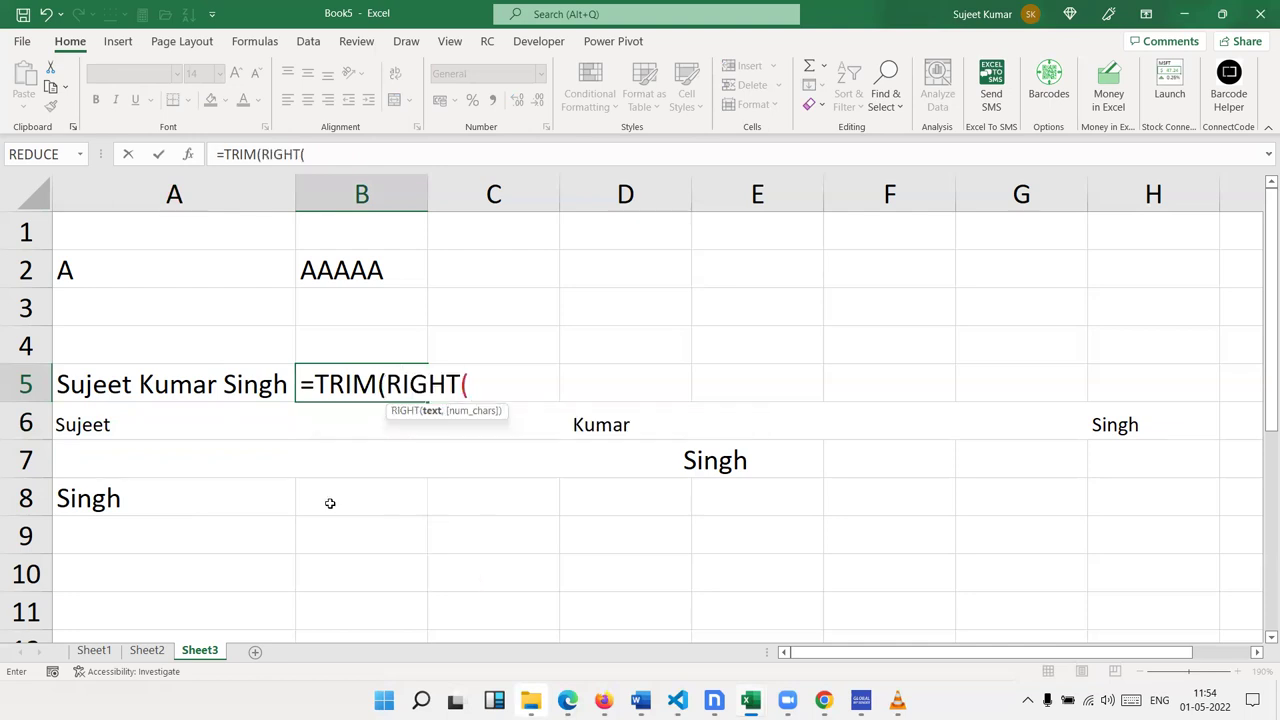
key("Left")
type(",")
key("BackSpace")
key("BackSpace")
key("BackSpace")
type("sub")
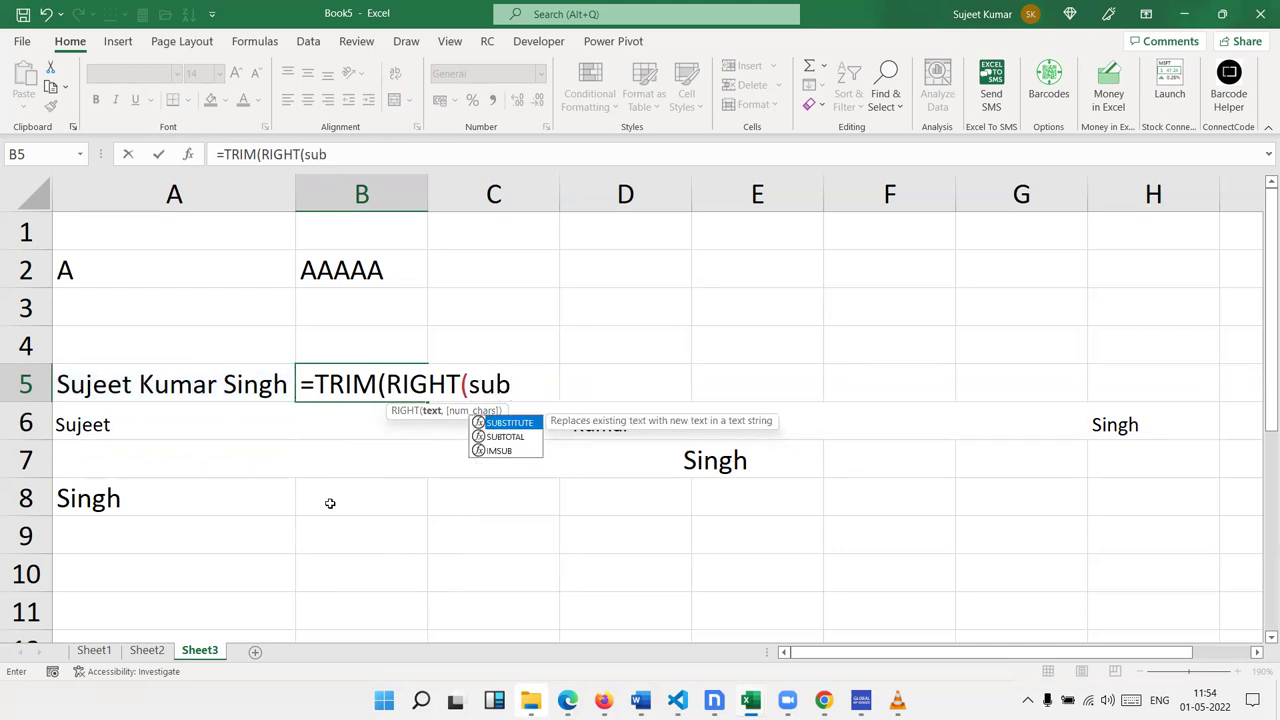
key("Tab")
Step: Finish B5 as =TRIM(RIGHT(SUBSTITUTE(A5," ",REPT(" ",99)),99)) and review its result
key("Left")
type(",\" \",re")
key("Down")
key("Down")
key("Down")
key("Tab")
type("\" \"")
type("99\")")
key("BackSpace")
key("BackSpace")
type(")),99))")
key("Return")
key("Up")
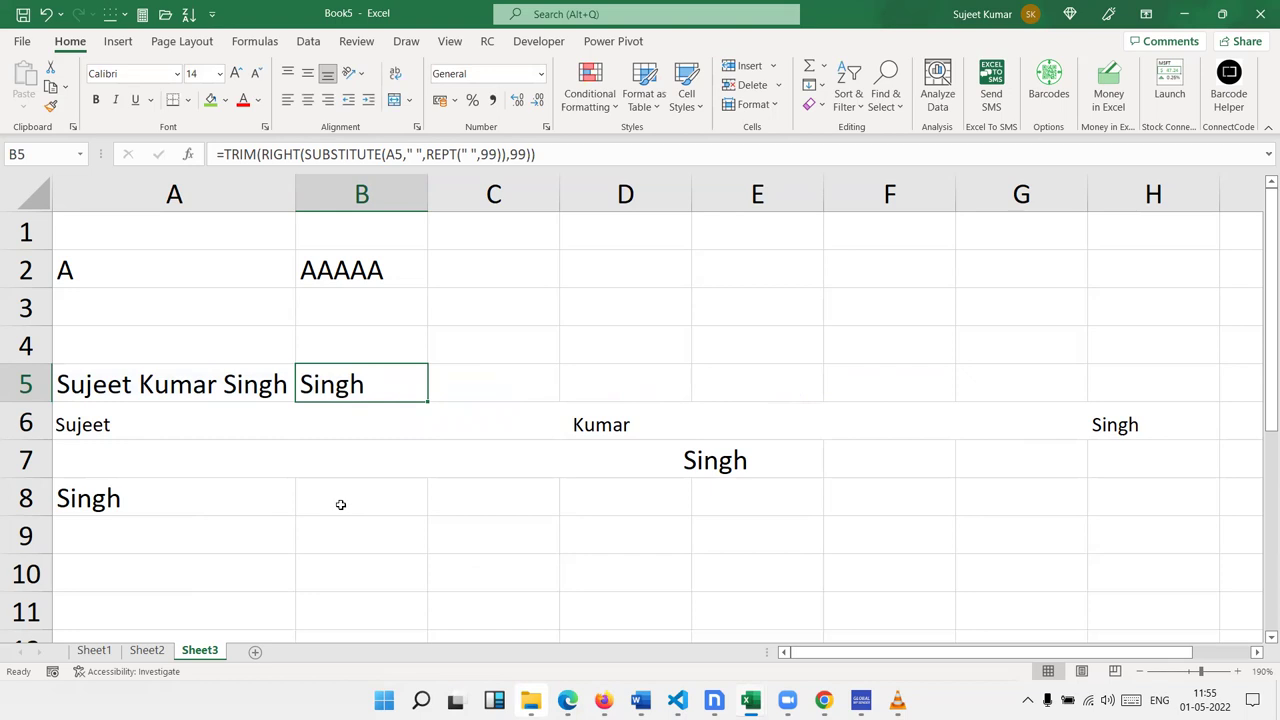
double_click(367, 389)
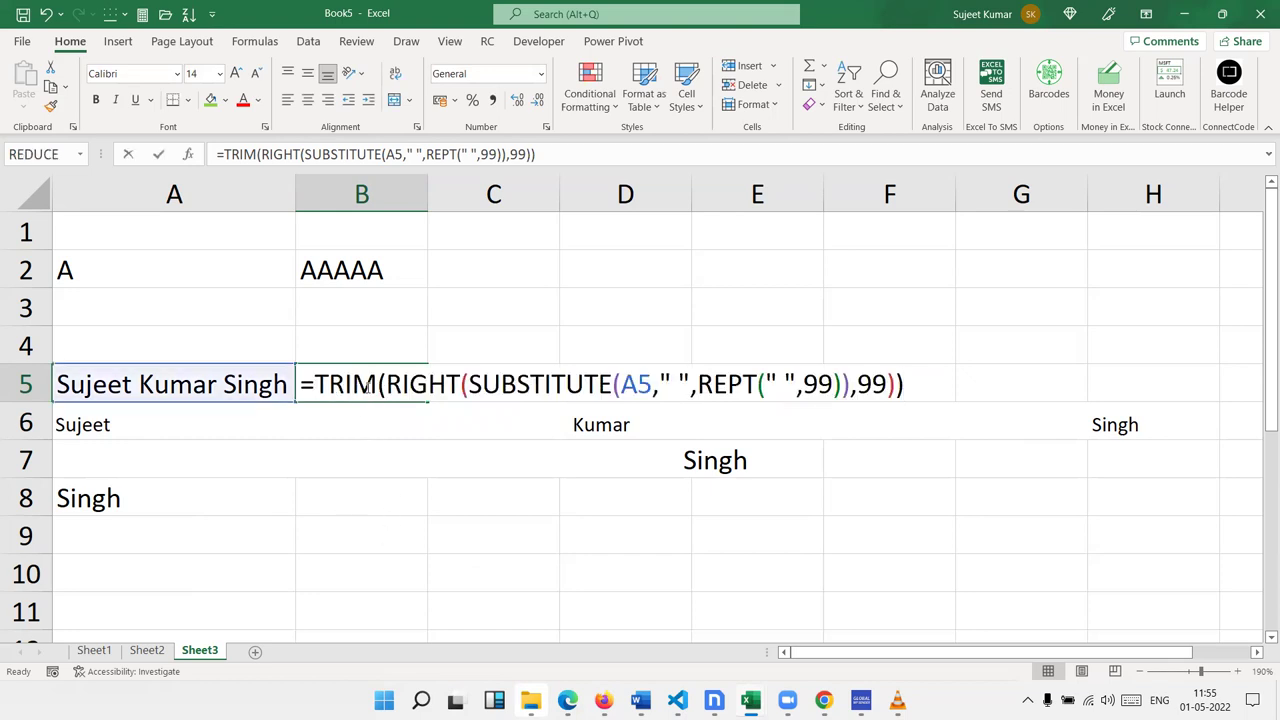
key("Return")
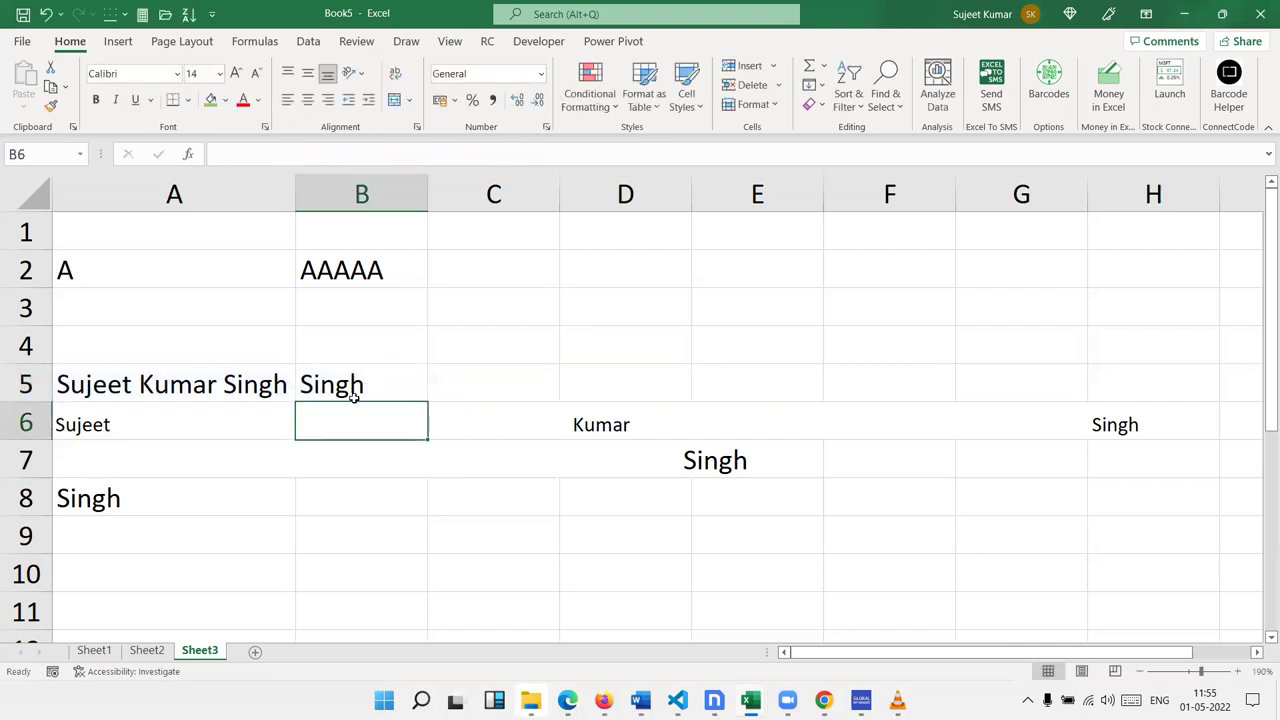
Step: Enter 85, 36, 65, 85, 36 and 63 into cells B13 to B18
scroll(483, 364, "down", 3)
scroll(483, 364, "up", 3)
scroll(257, 471, "down", 3)
left_click(195, 315)
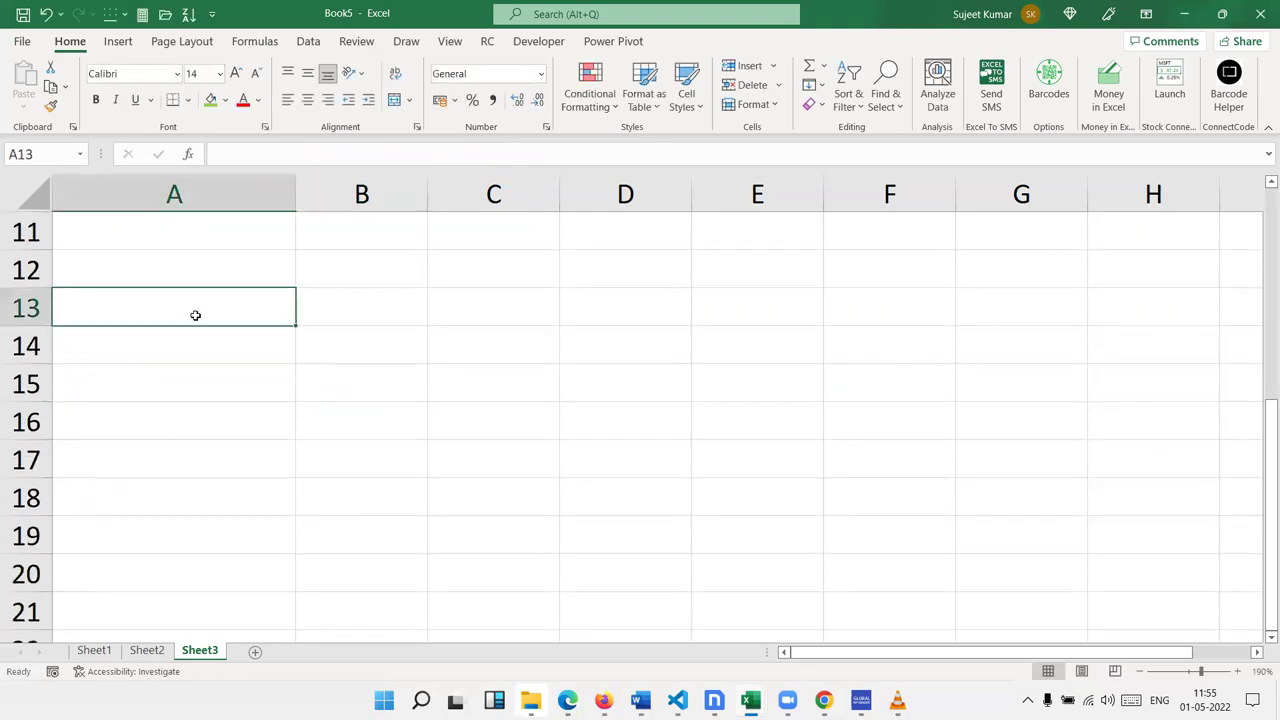
left_click(370, 314)
left_click(217, 310)
left_click(360, 317)
type("85")
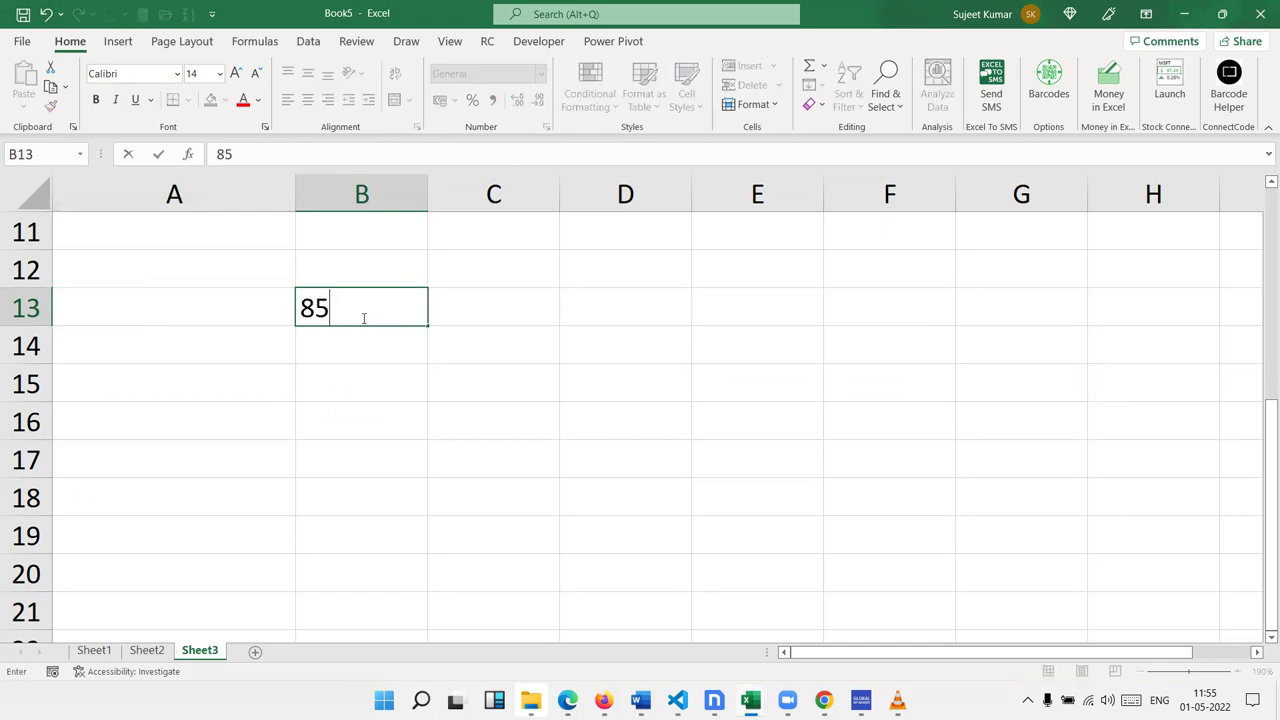
key("Return")
type("36")
key("Return")
type("65")
key("Return")
type("85")
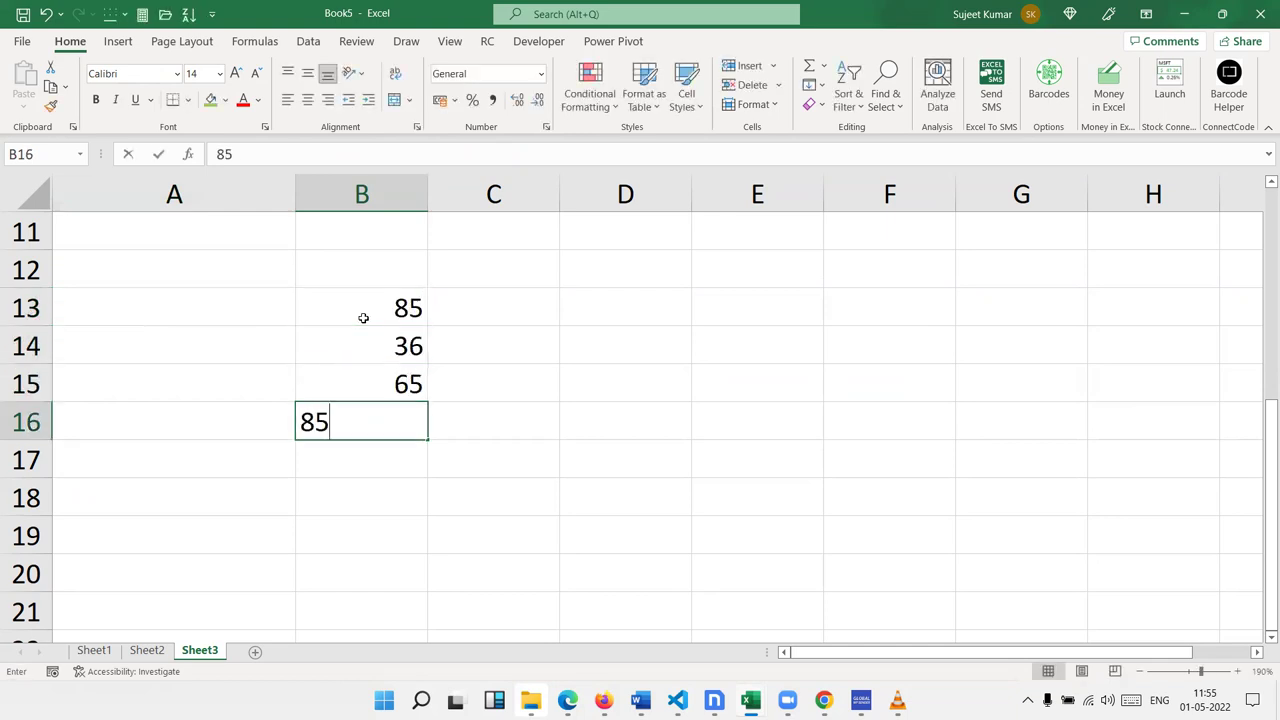
key("Return")
type("36")
key("Return")
type("63")
key("Return")
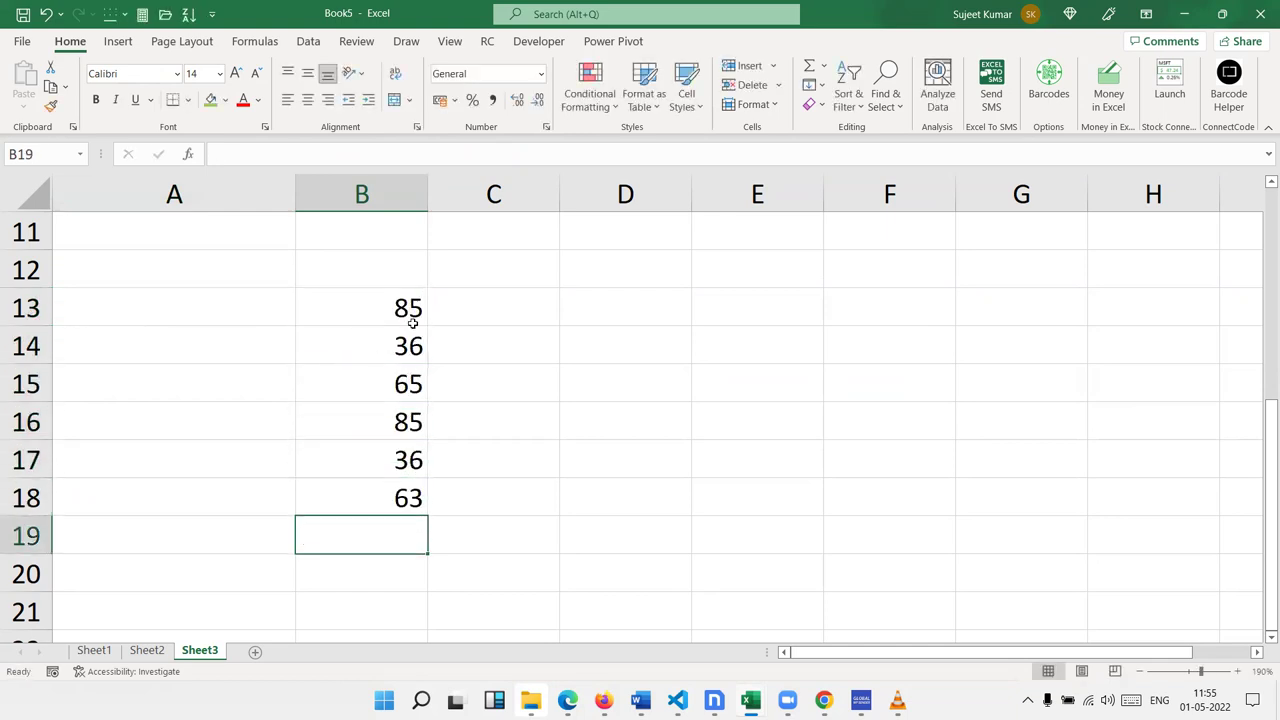
Step: Select B13:B18 and browse Conditional Formatting without applying any, then select C13:C18
left_click_drag(412, 322, 410, 500)
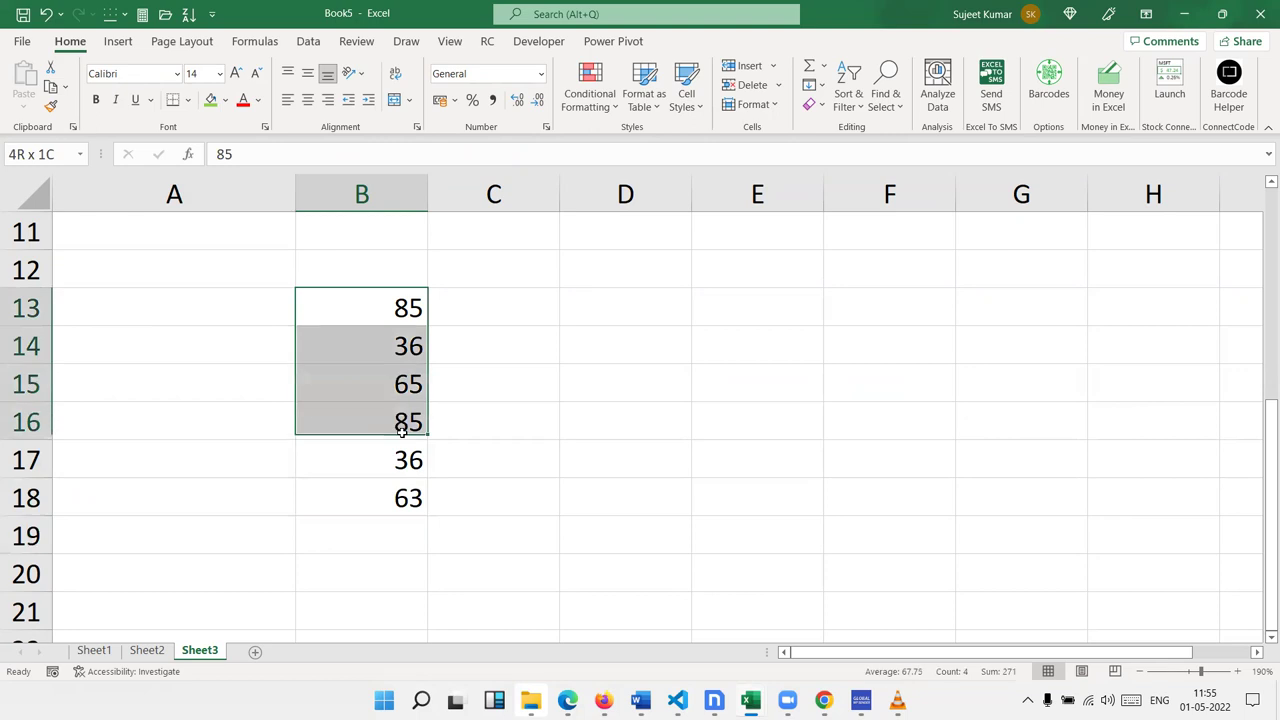
left_click(590, 104)
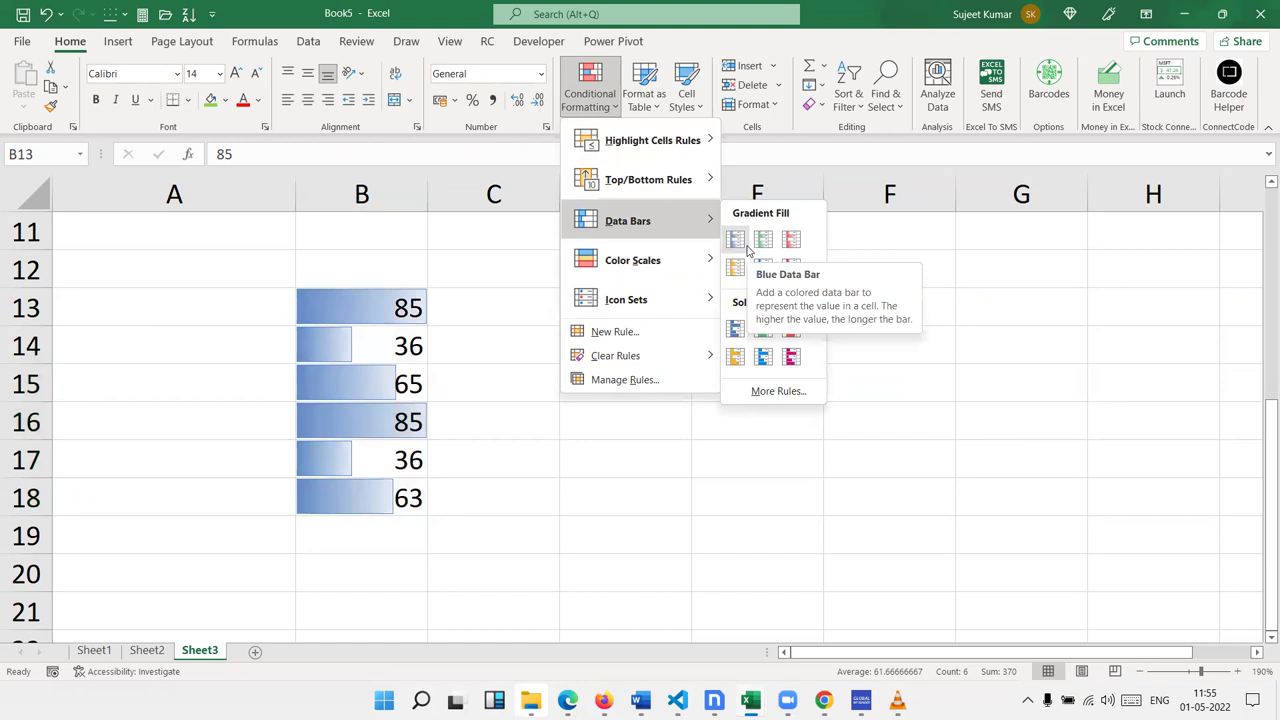
left_click(480, 306)
left_click_drag(480, 306, 479, 497)
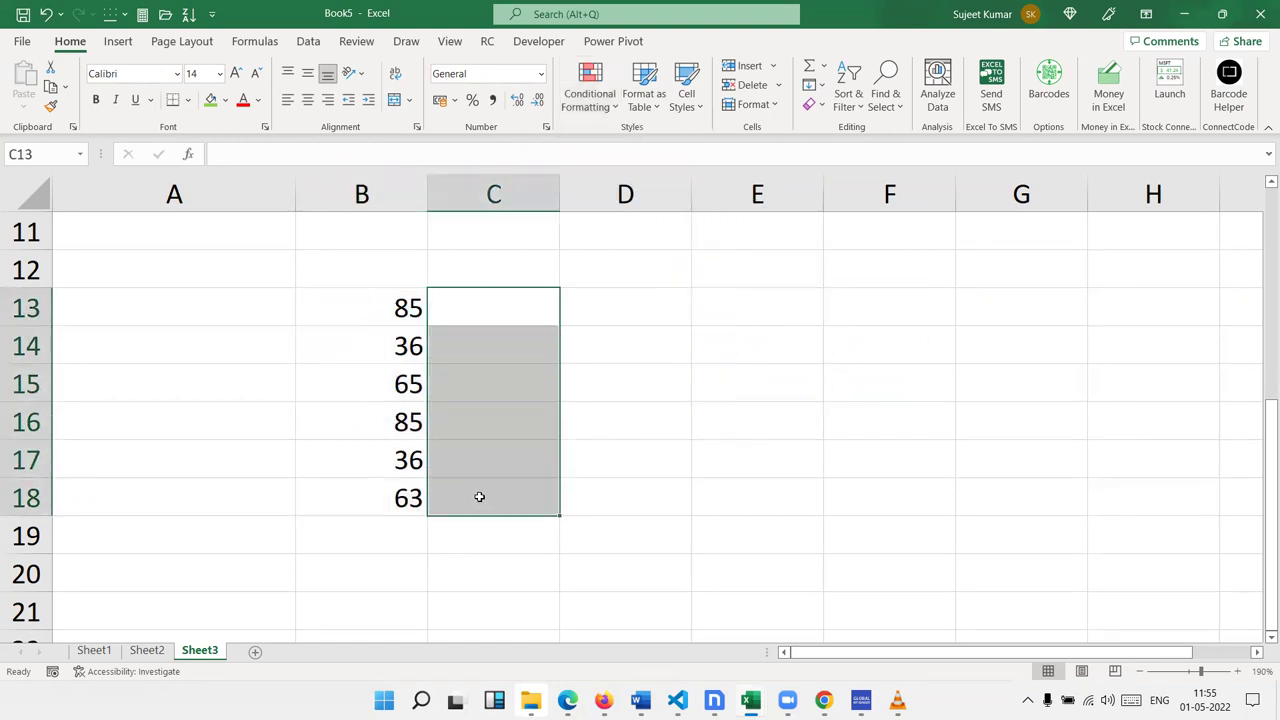
Step: Enter =REPT("|",B13) in C13 and fill it down to C18
left_click(472, 300)
type("=re")
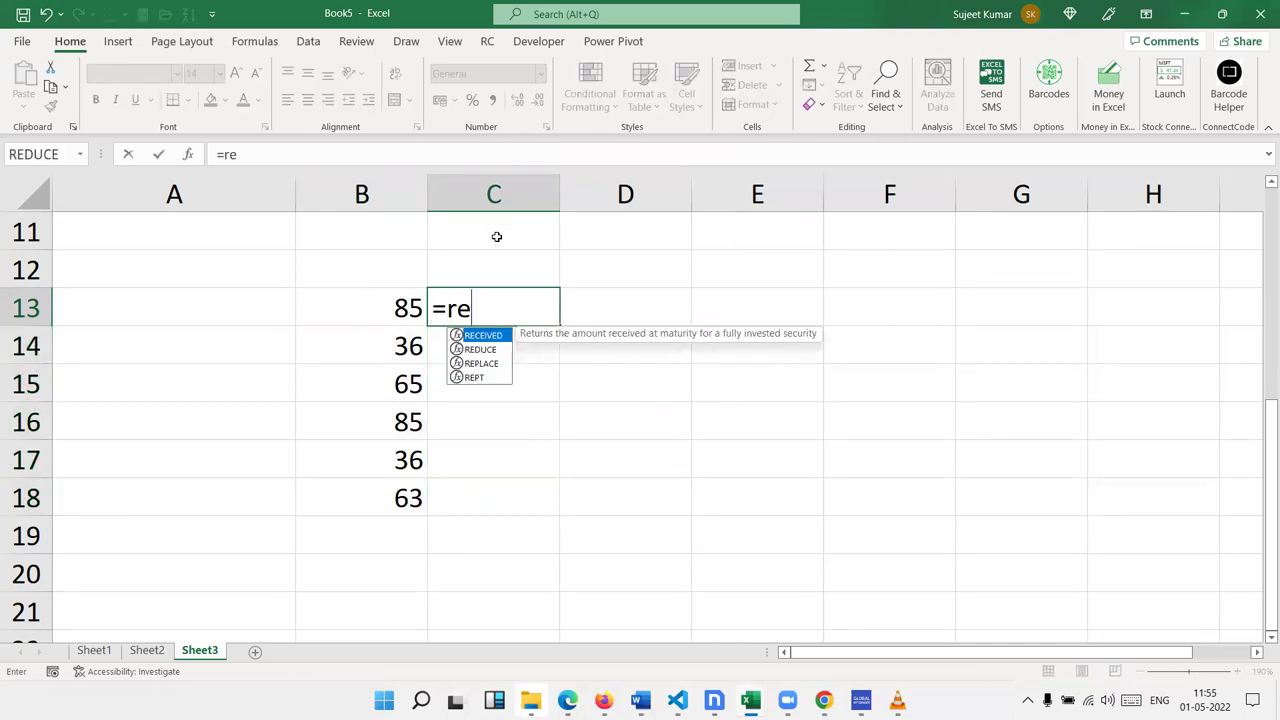
key("Down")
key("Down")
key("Down")
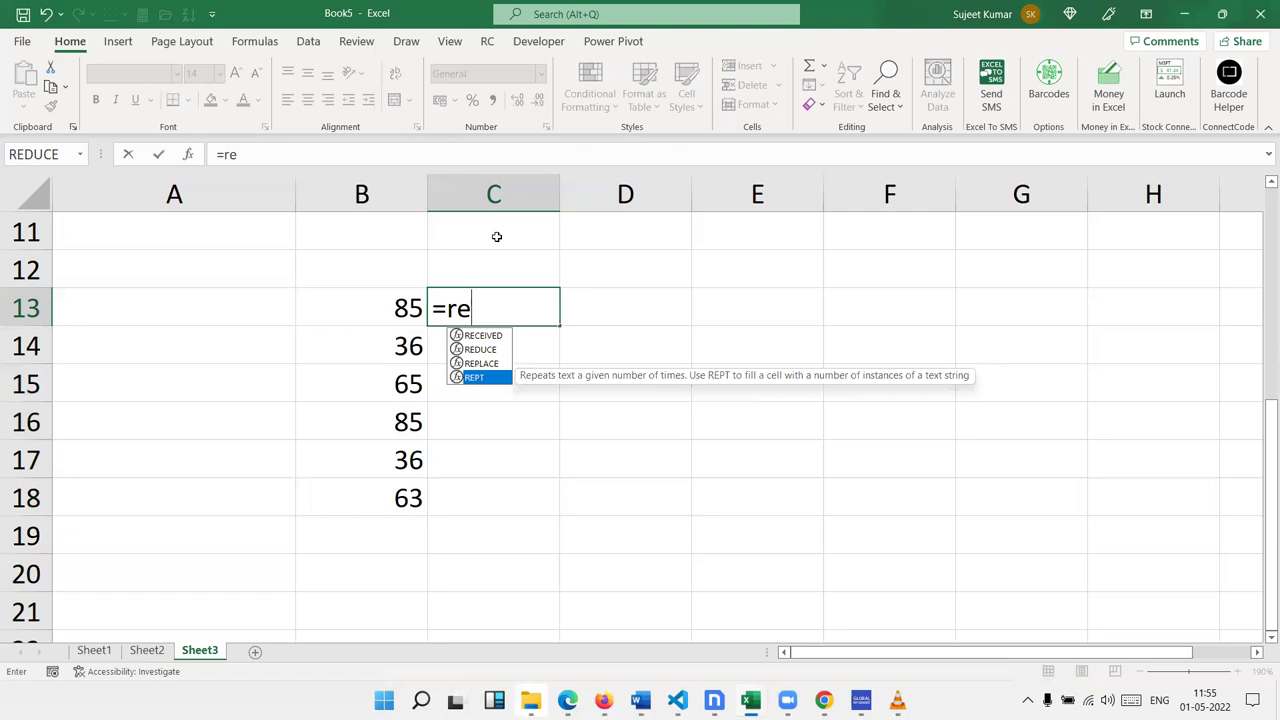
key("Tab")
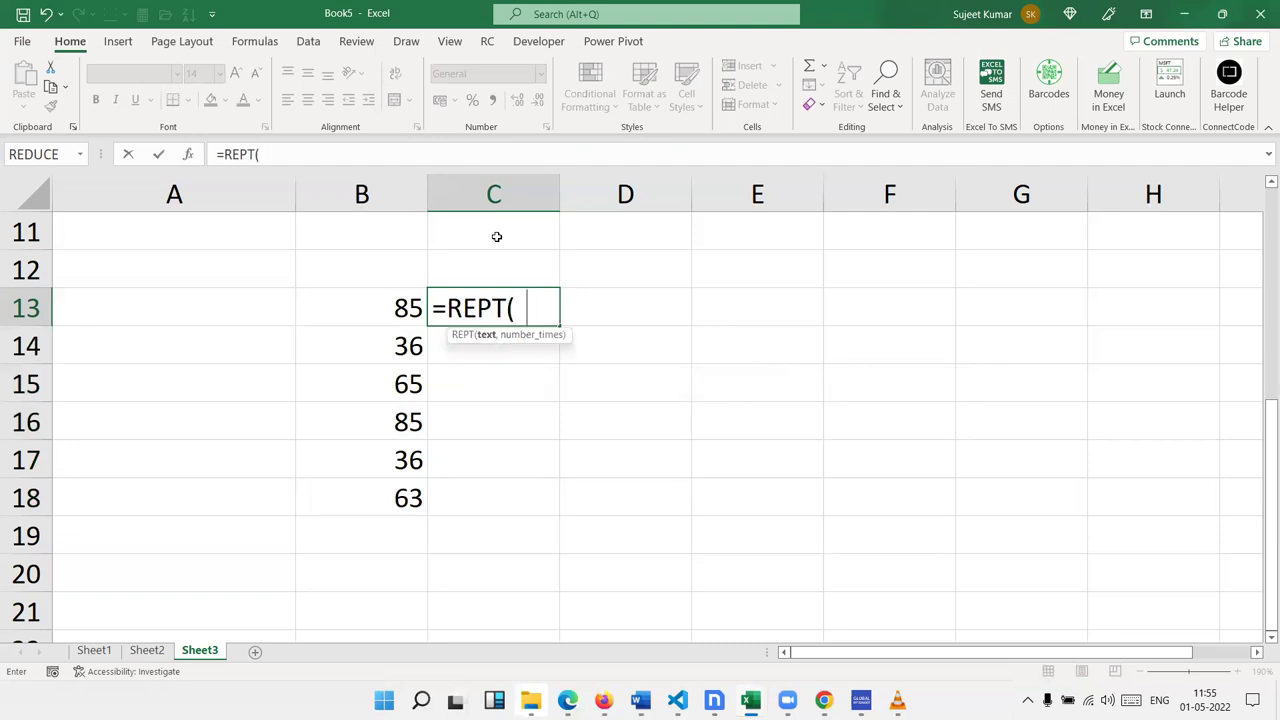
type("|")
type("|")
key("BackSpace")
type("\",")
key("Left")
key("Return")
key("Up")
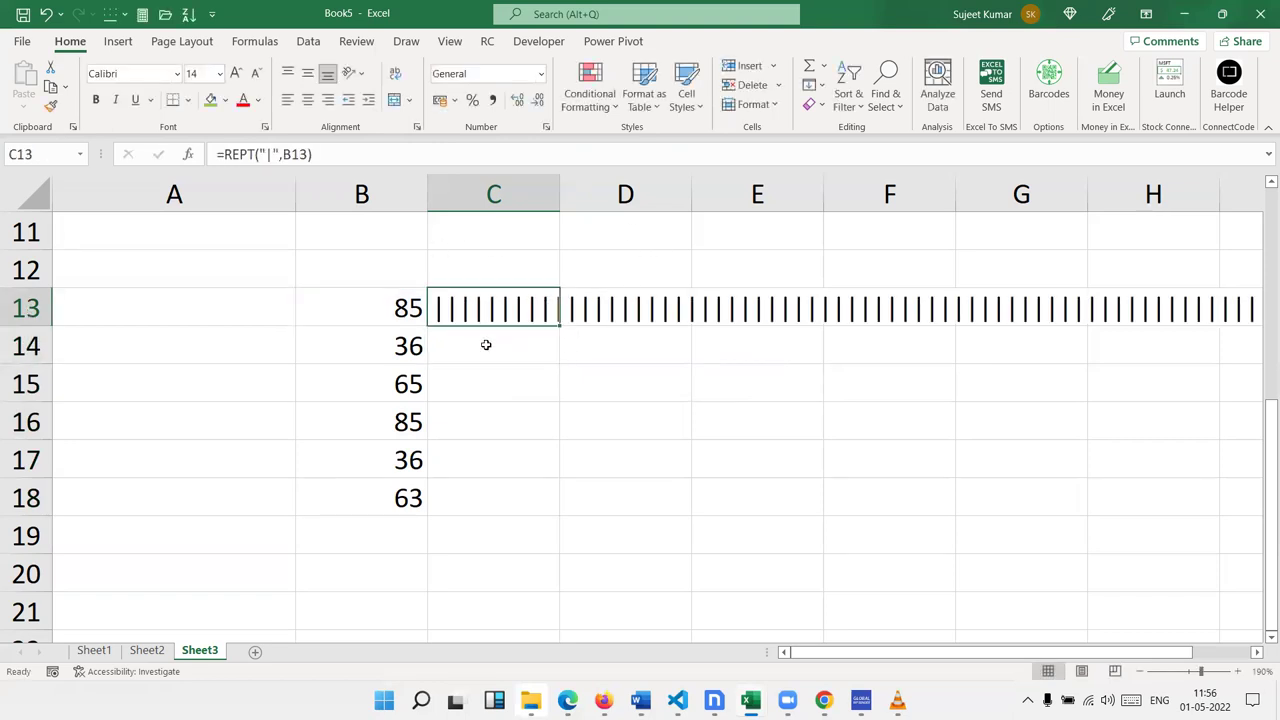
double_click(560, 326)
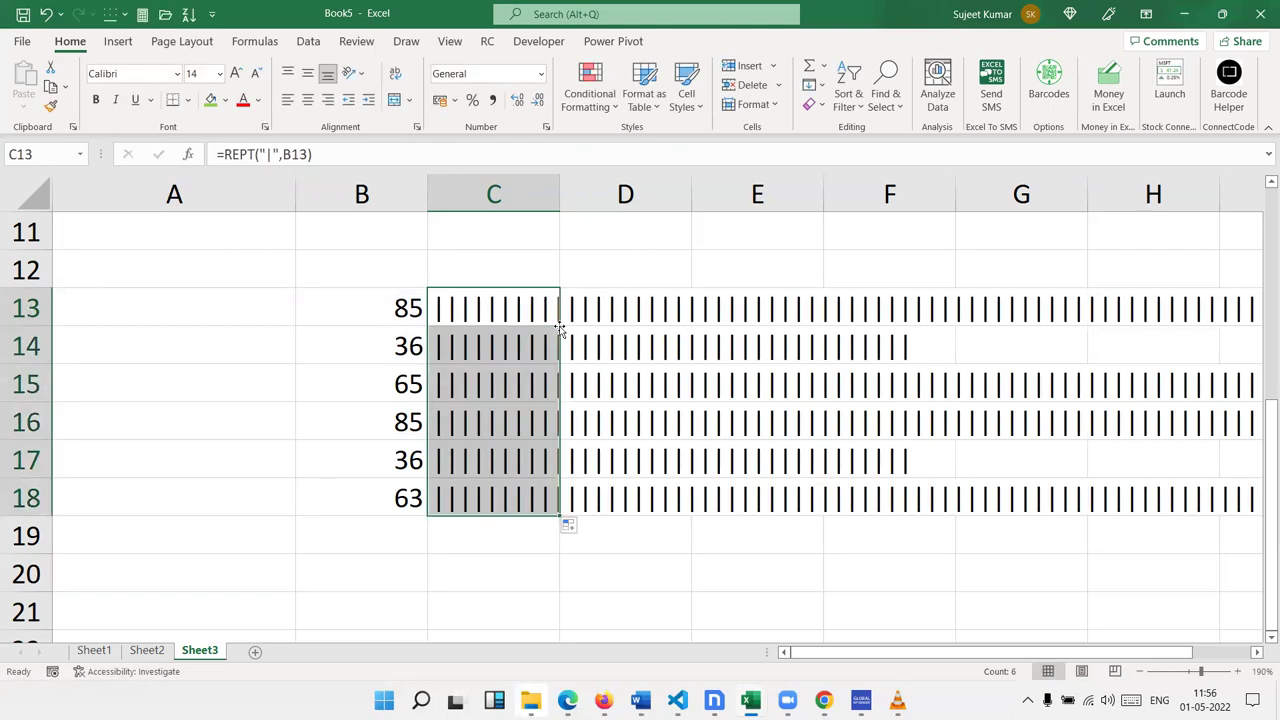
Step: Change the font of the bar cells C13:C18 to Britannic Bold so they show as solid blocks
left_click(177, 73)
scroll(185, 310, "down", 5)
scroll(185, 320, "down", 5)
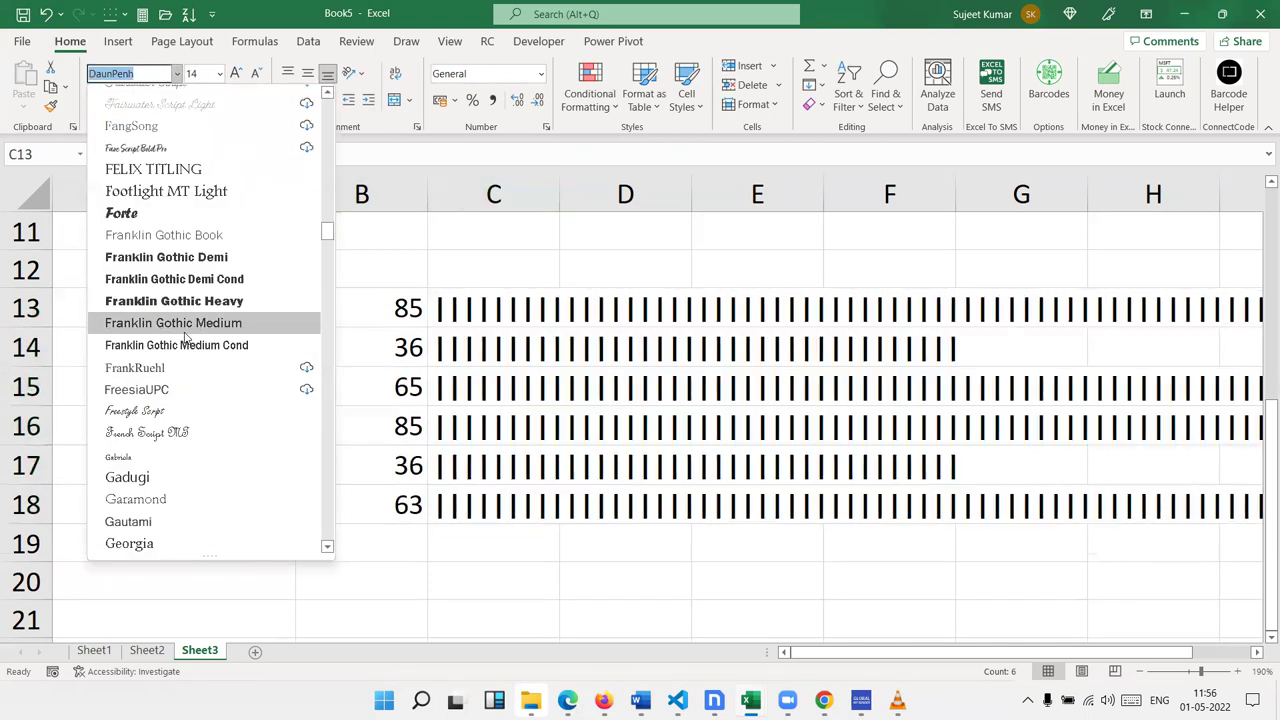
scroll(185, 340, "down", 5)
scroll(185, 340, "down", 5)
scroll(185, 340, "down", 5)
scroll(187, 345, "down", 5)
scroll(187, 345, "down", 5)
scroll(187, 345, "down", 5)
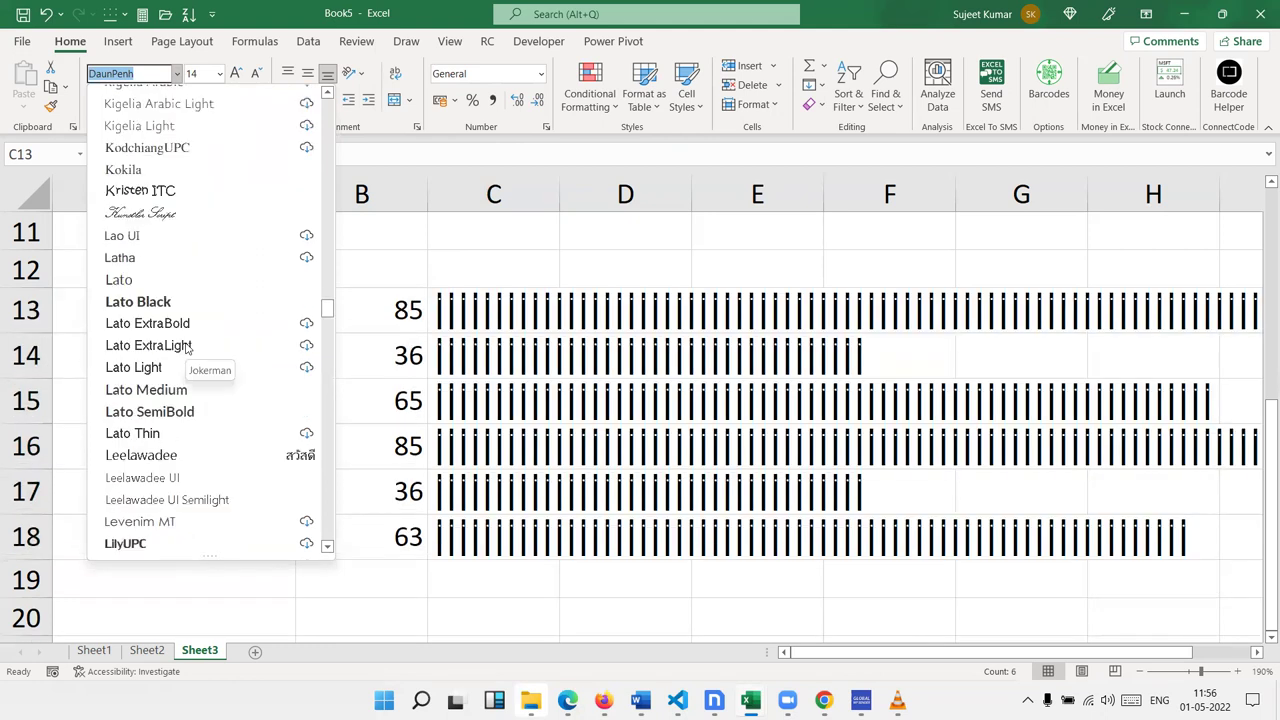
scroll(187, 345, "down", 5)
scroll(187, 345, "down", 3)
scroll(187, 345, "up", 5)
scroll(186, 346, "up", 5)
scroll(184, 347, "up", 5)
scroll(183, 347, "up", 5)
scroll(183, 347, "up", 5)
scroll(183, 347, "up", 3)
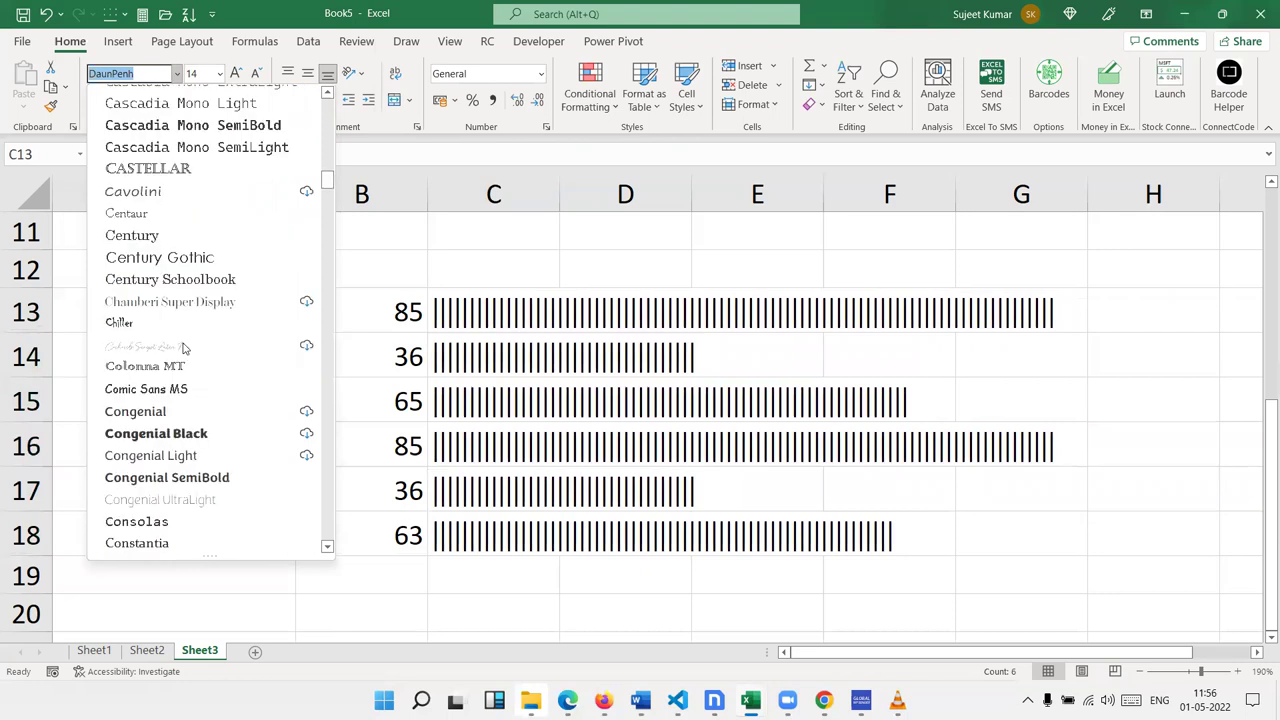
scroll(183, 347, "up", 5)
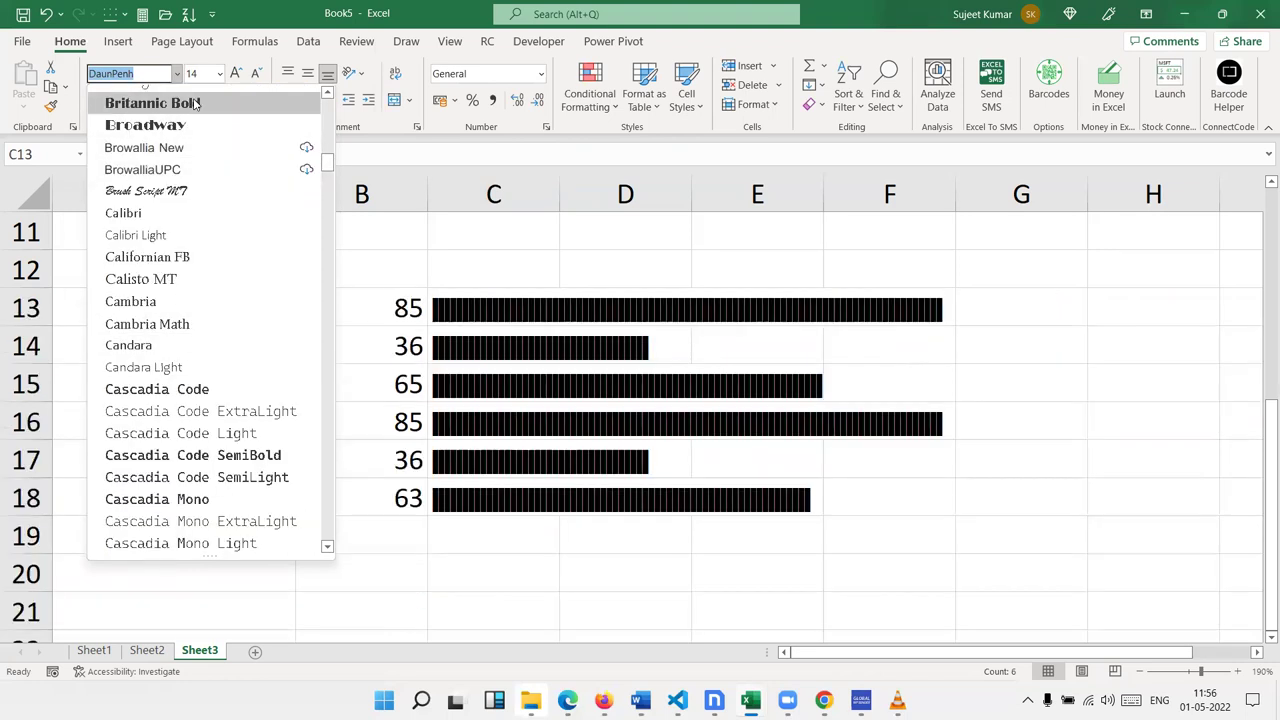
left_click(152, 103)
scroll(542, 319, "down", 1, "ctrl")
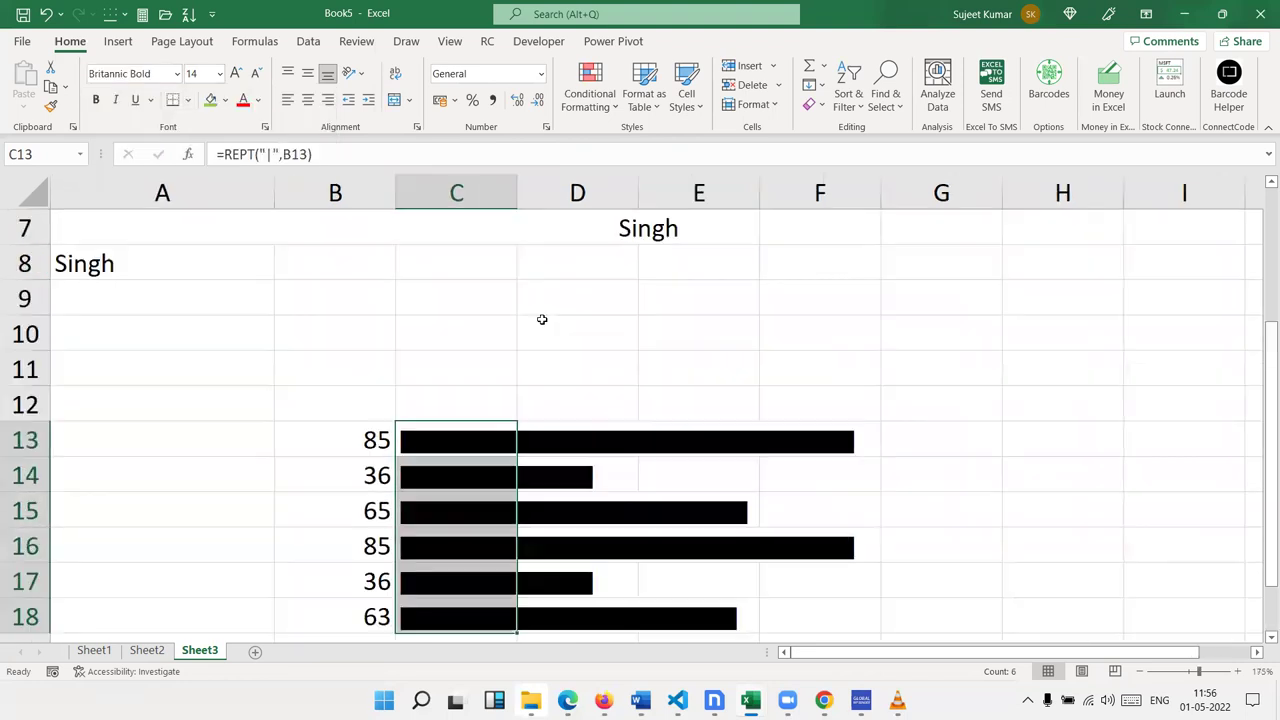
Step: Change C13's formula to =REPT("|",B13/5) and fill it down to C18
scroll(542, 319, "down", 3)
scroll(545, 318, "up", 3)
left_click_drag(1263, 318, 1262, 342)
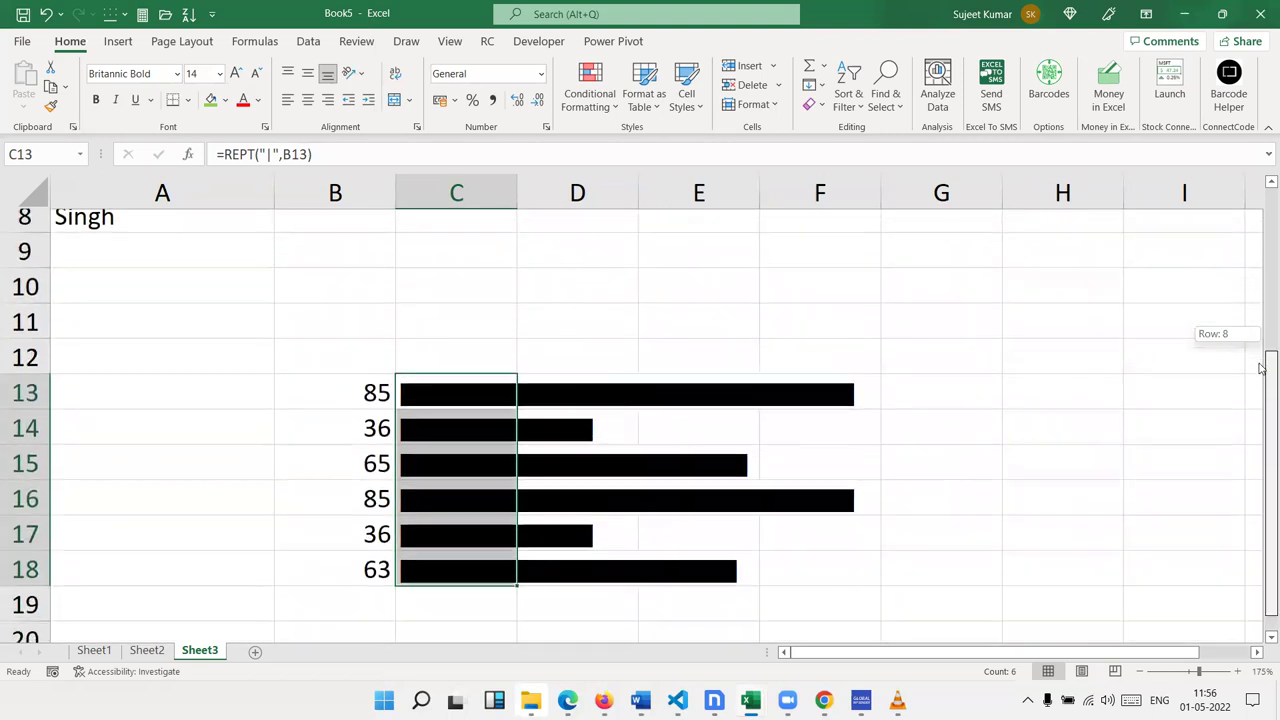
left_click(449, 412)
left_click(311, 156)
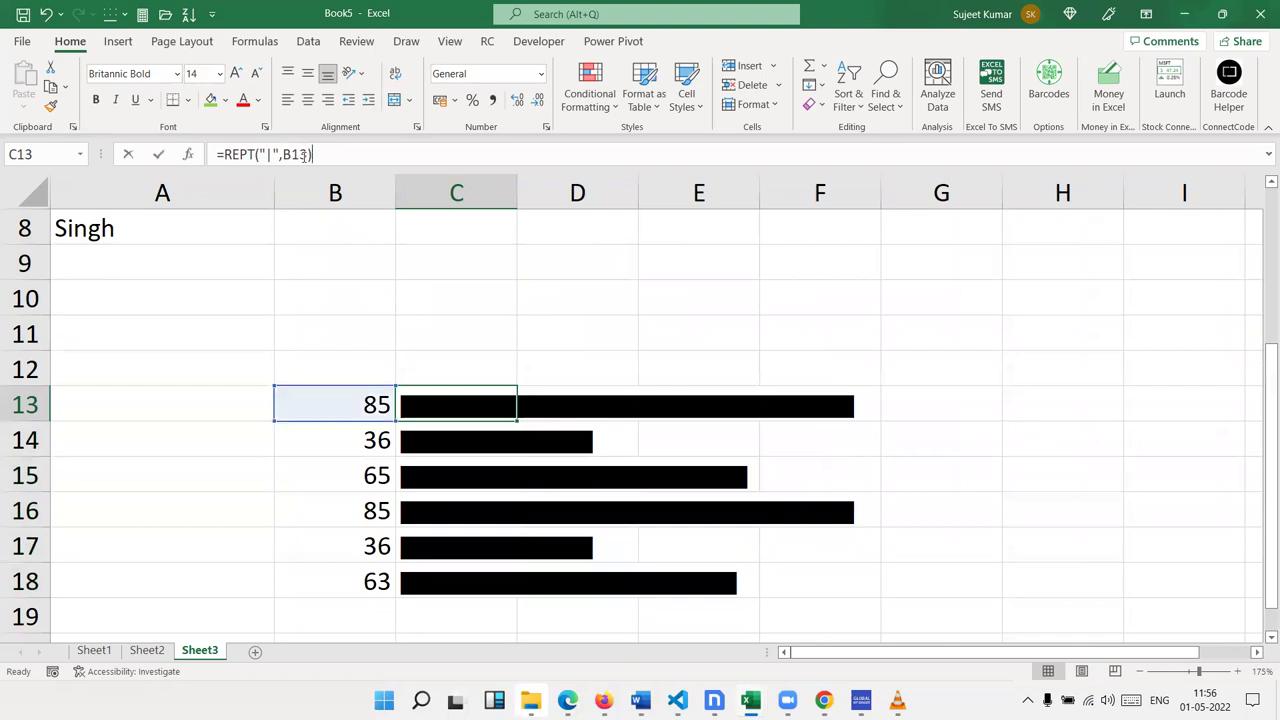
type("8")
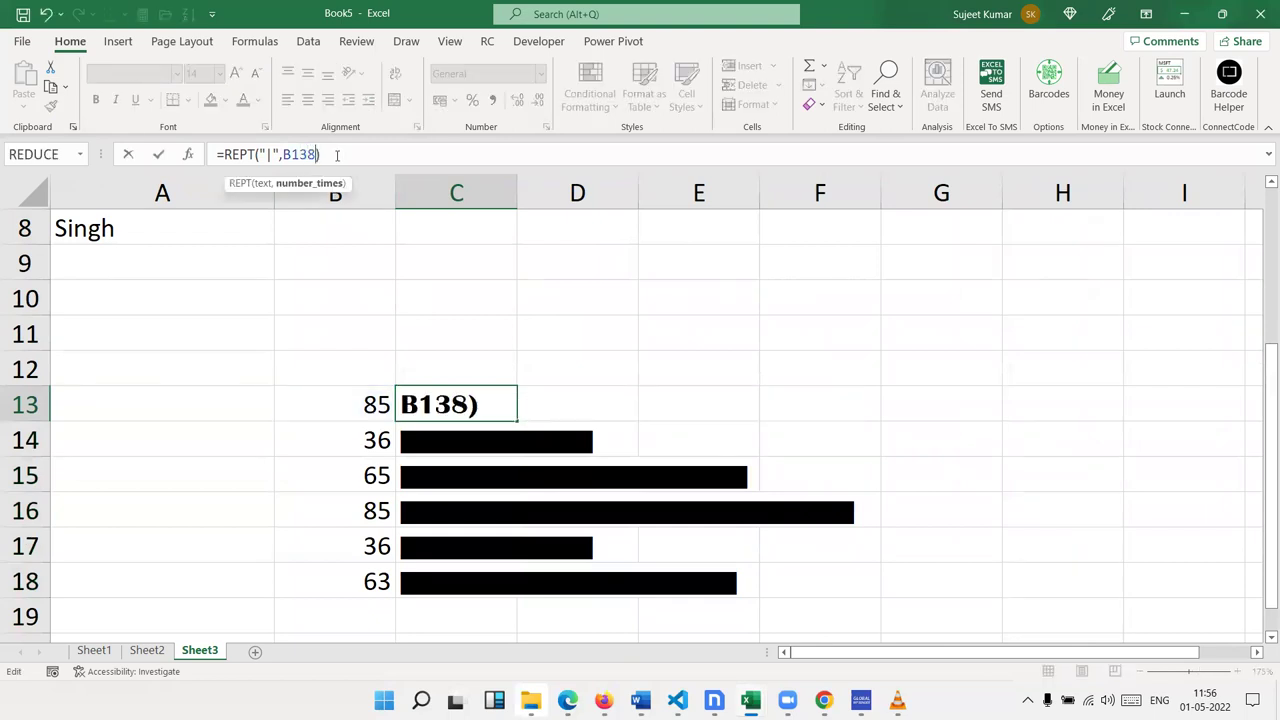
key("BackSpace")
type("/5")
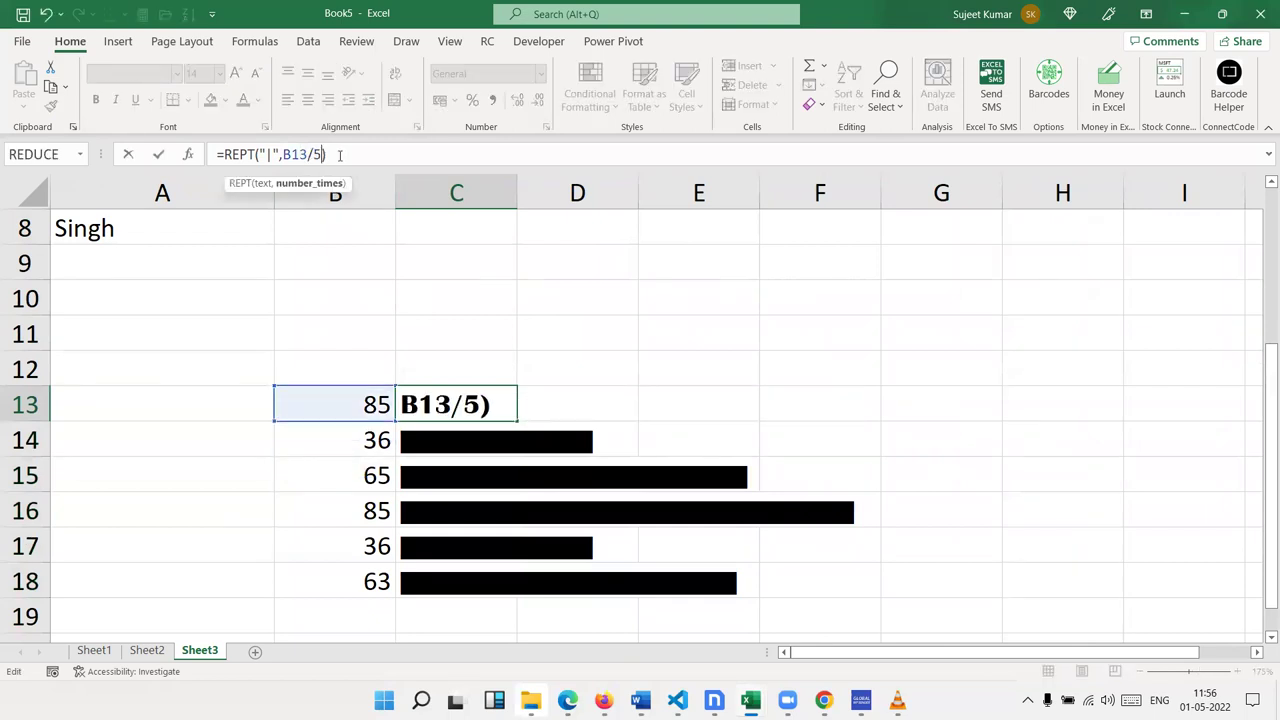
key("Return")
left_click(498, 400)
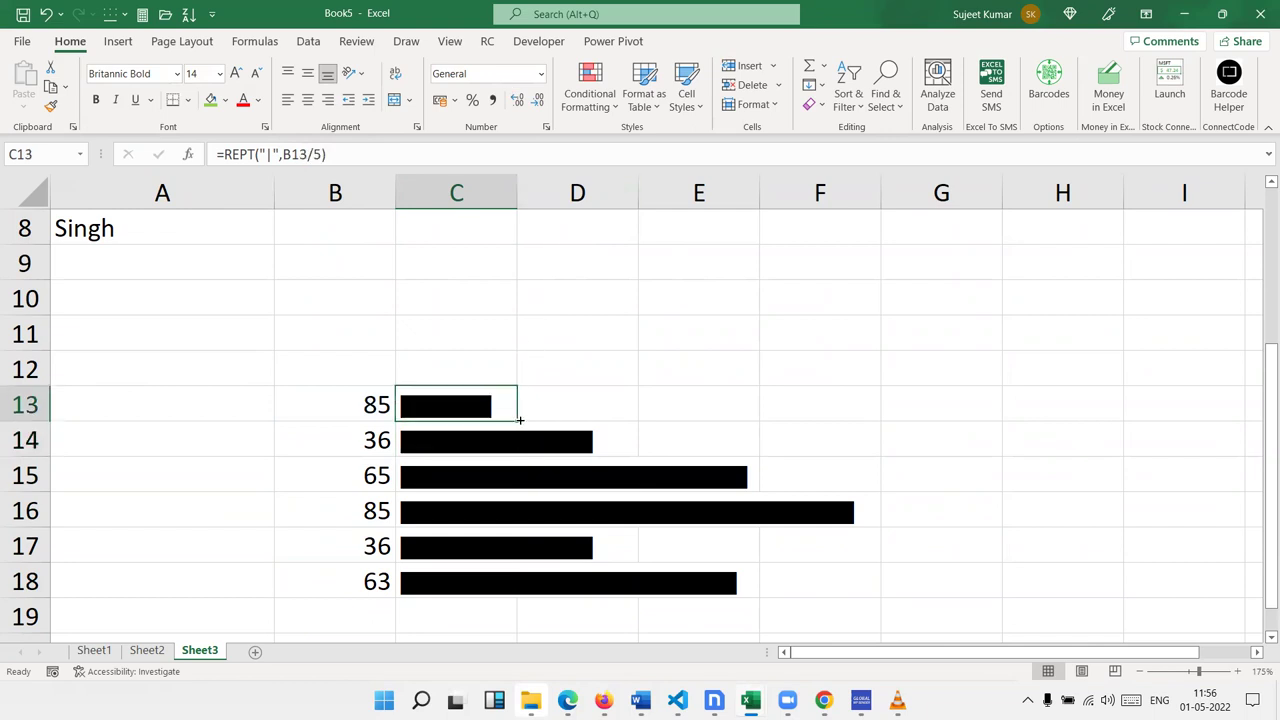
double_click(517, 423)
Step: Select the bar cells in column C to recolour them
left_click(677, 451)
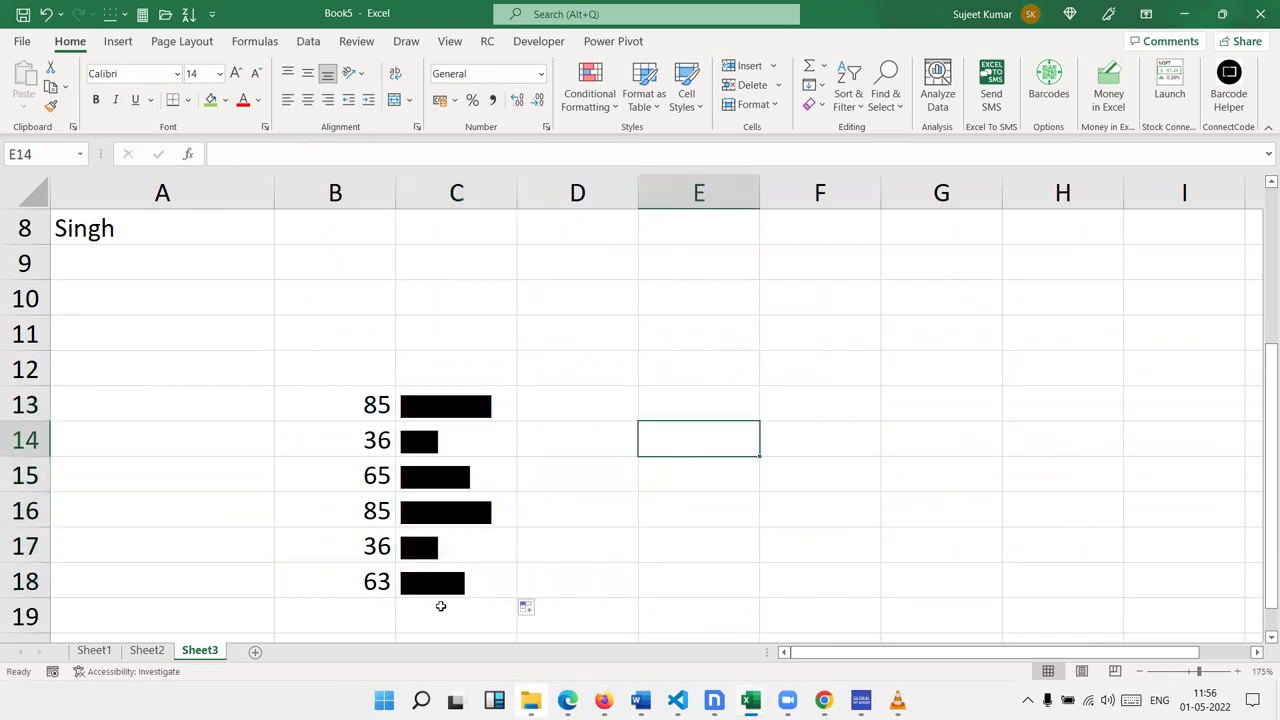
left_click_drag(440, 584, 457, 405)
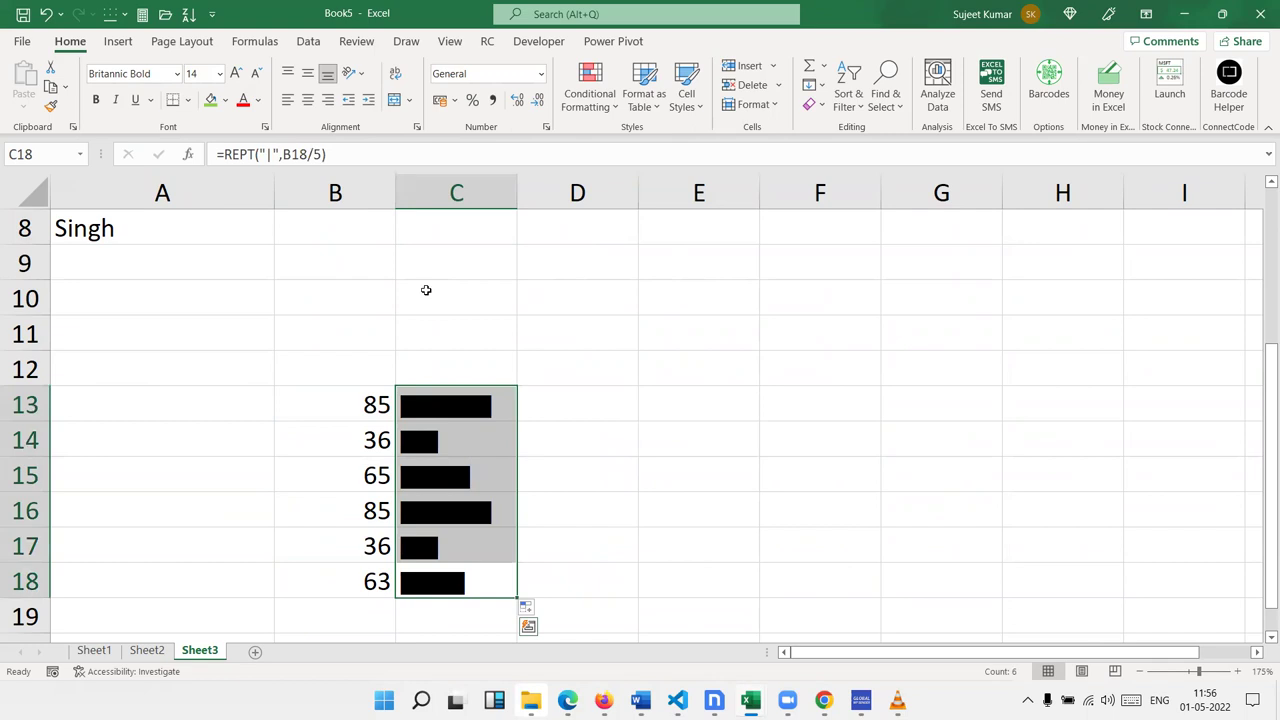
left_click(258, 100)
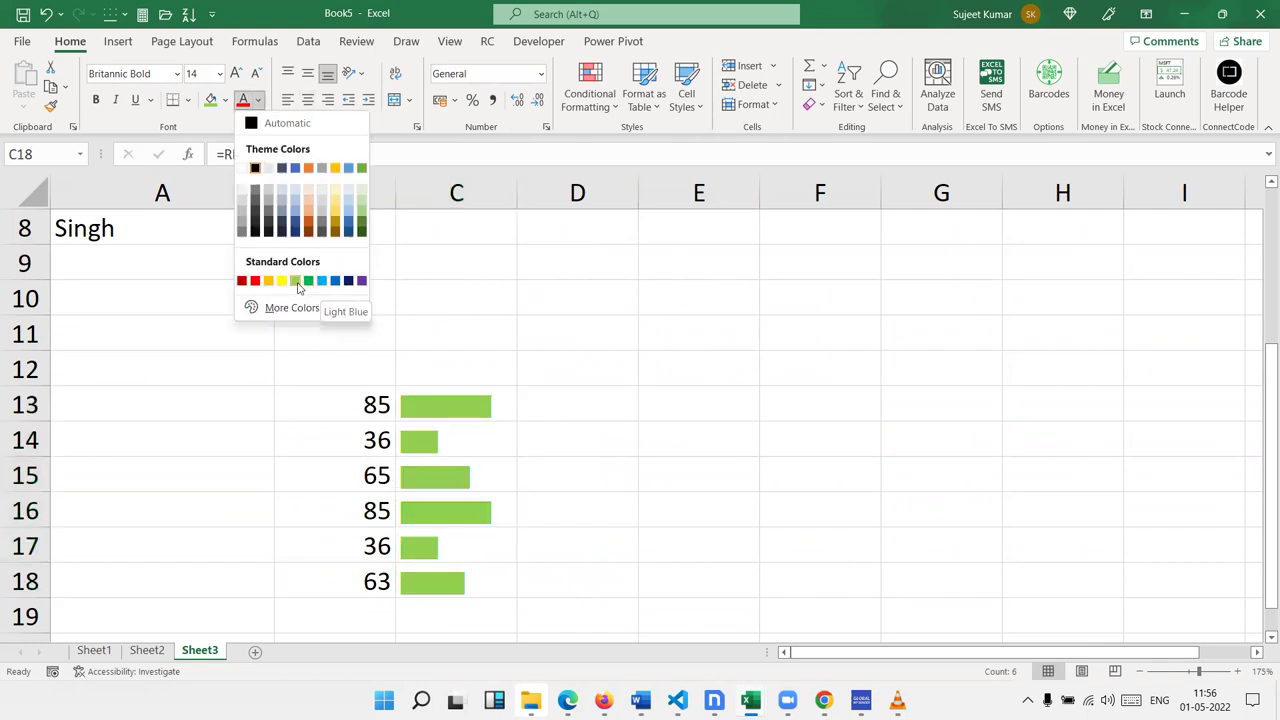
Step: Colour the bars in C13:C18 light green
left_click(295, 281)
left_click(467, 328)
scroll(411, 334, "up", 3)
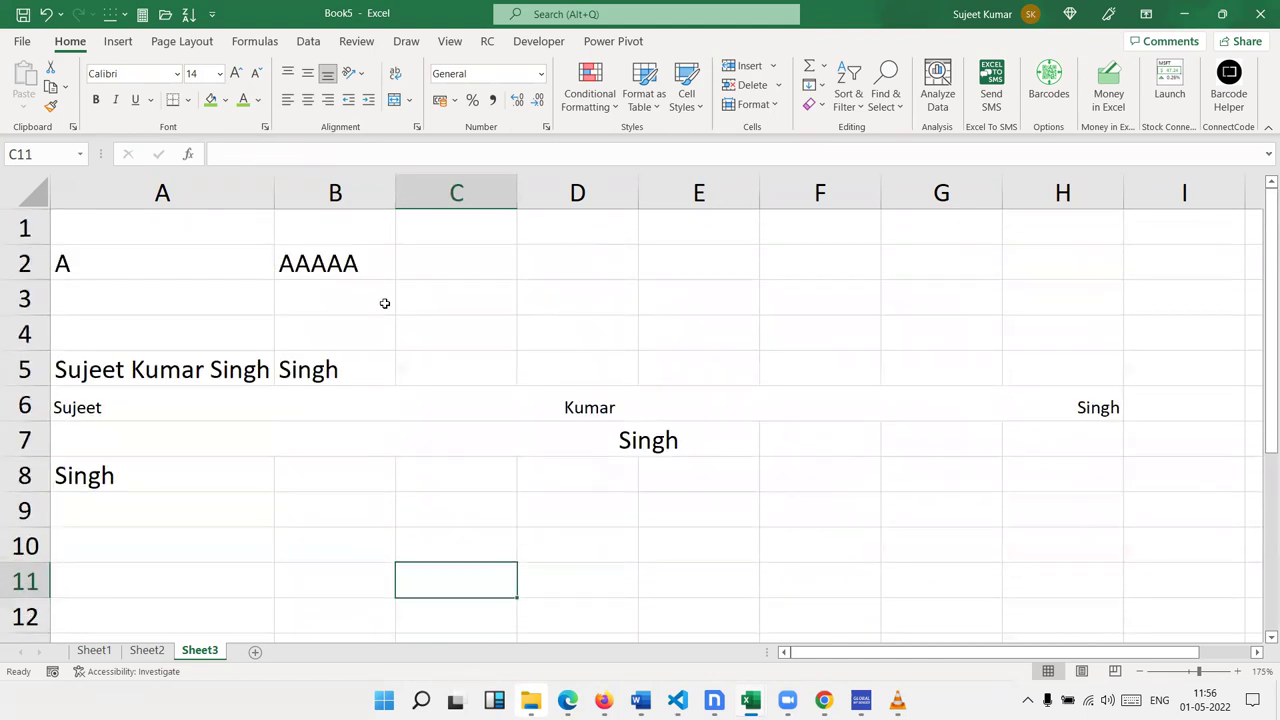
Step: Review the REPT formula in B2, SUBSTITUTE in A6 and TRIM in A8
left_click(358, 264)
double_click(358, 264)
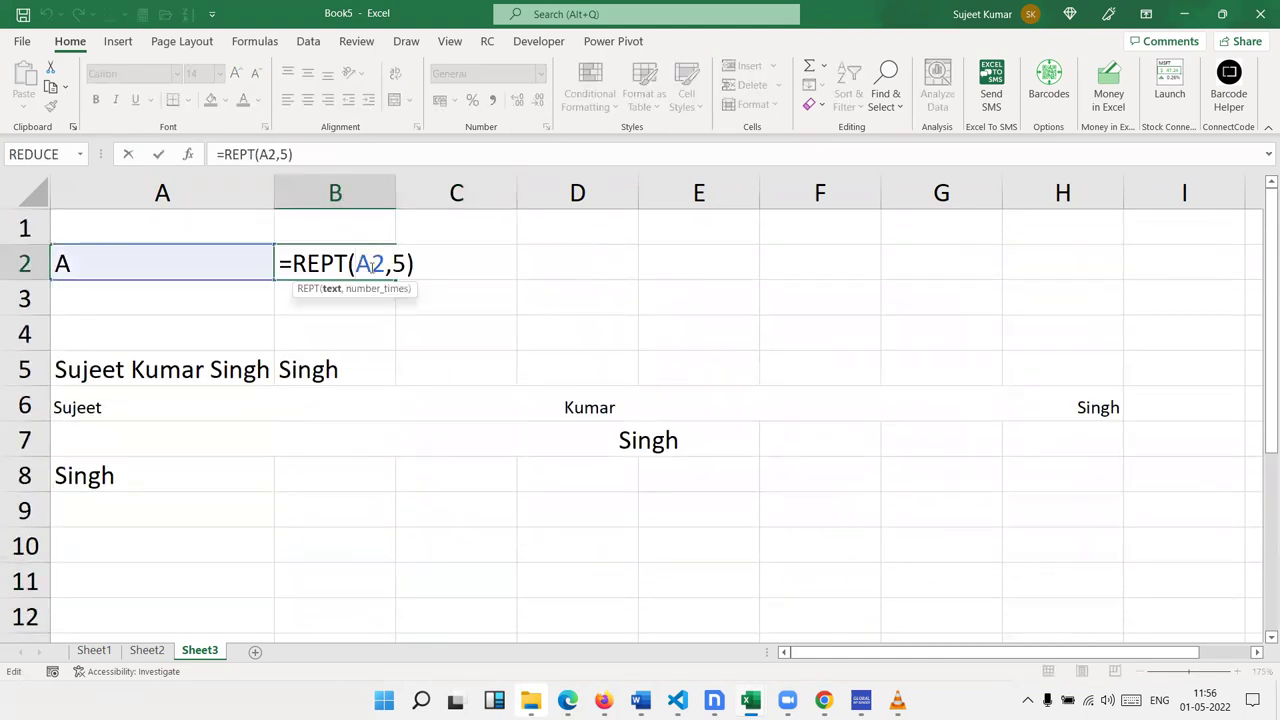
key("Return")
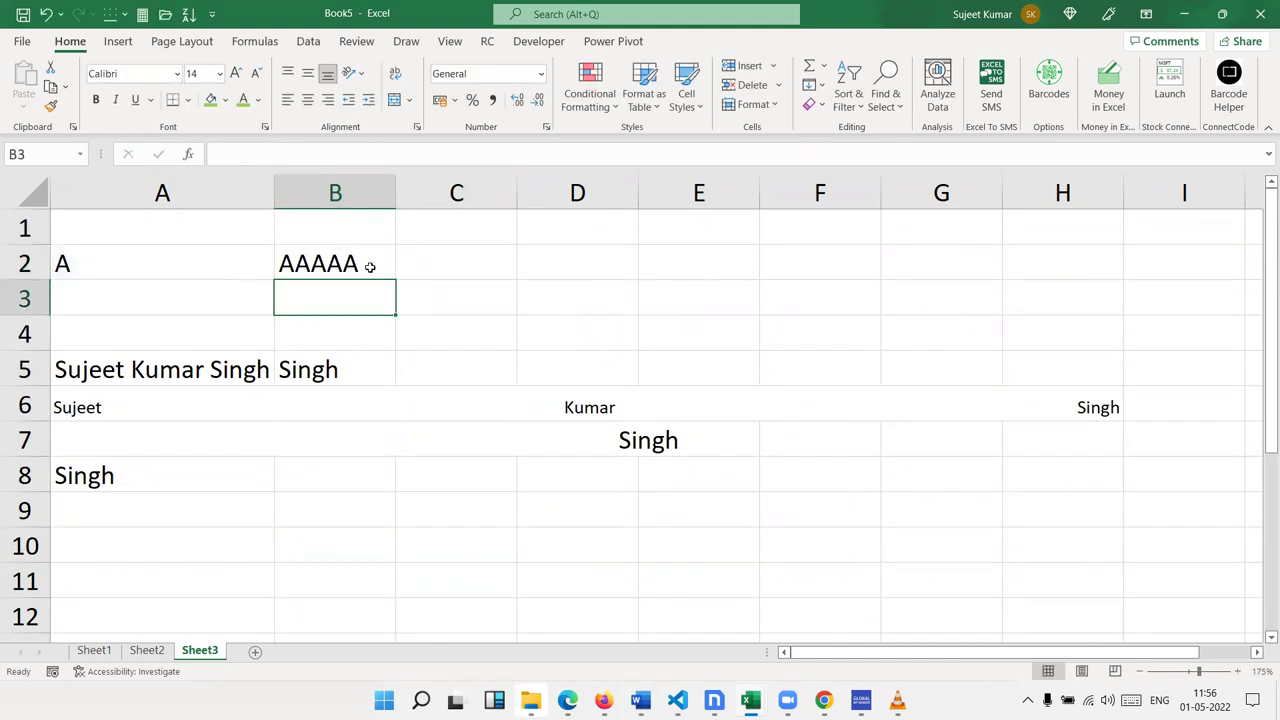
left_click(140, 414)
left_click(118, 467)
scroll(300, 505, "down", 7)
scroll(380, 512, "up", 7)
scroll(401, 510, "down", 3)
Step: Check the bar formulas in column C from C16 up to C13
left_click(445, 474)
left_click(447, 440)
left_click(448, 405)
left_click(446, 334)
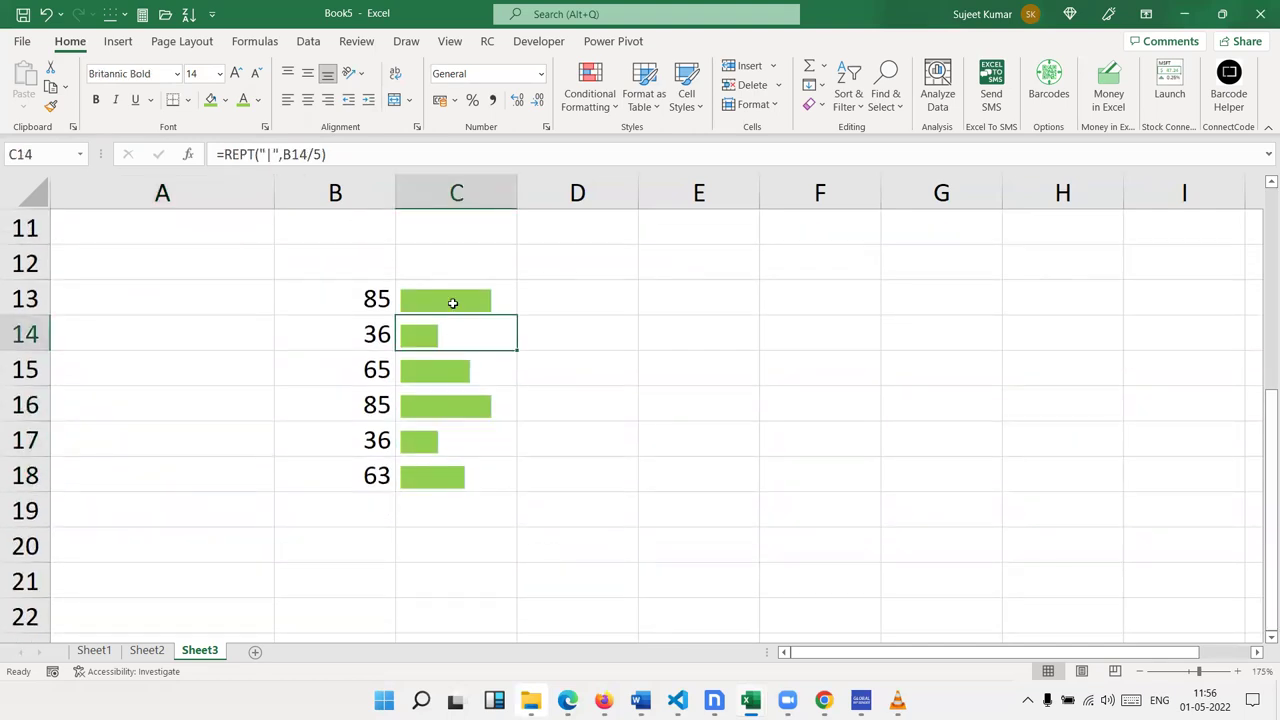
left_click(452, 301)
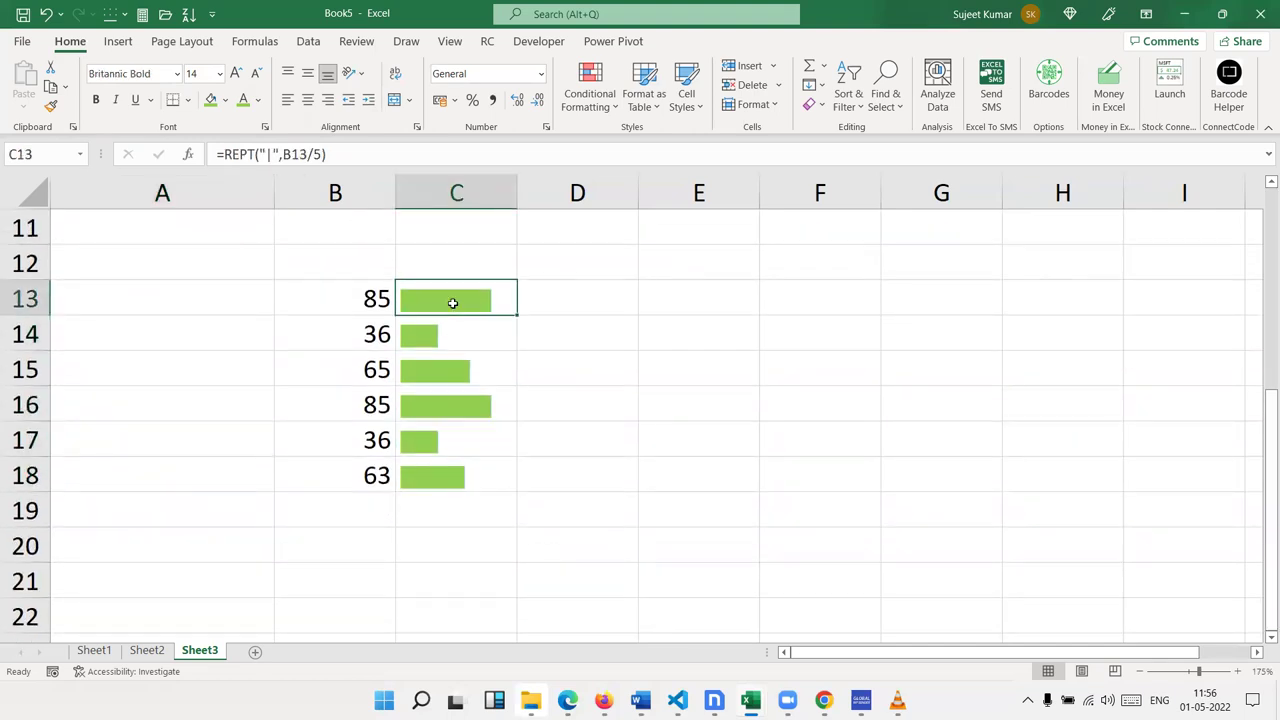
Step: Add Sheet4 and enter the headings Delhi in A1 and Pune in B1
left_click(255, 652)
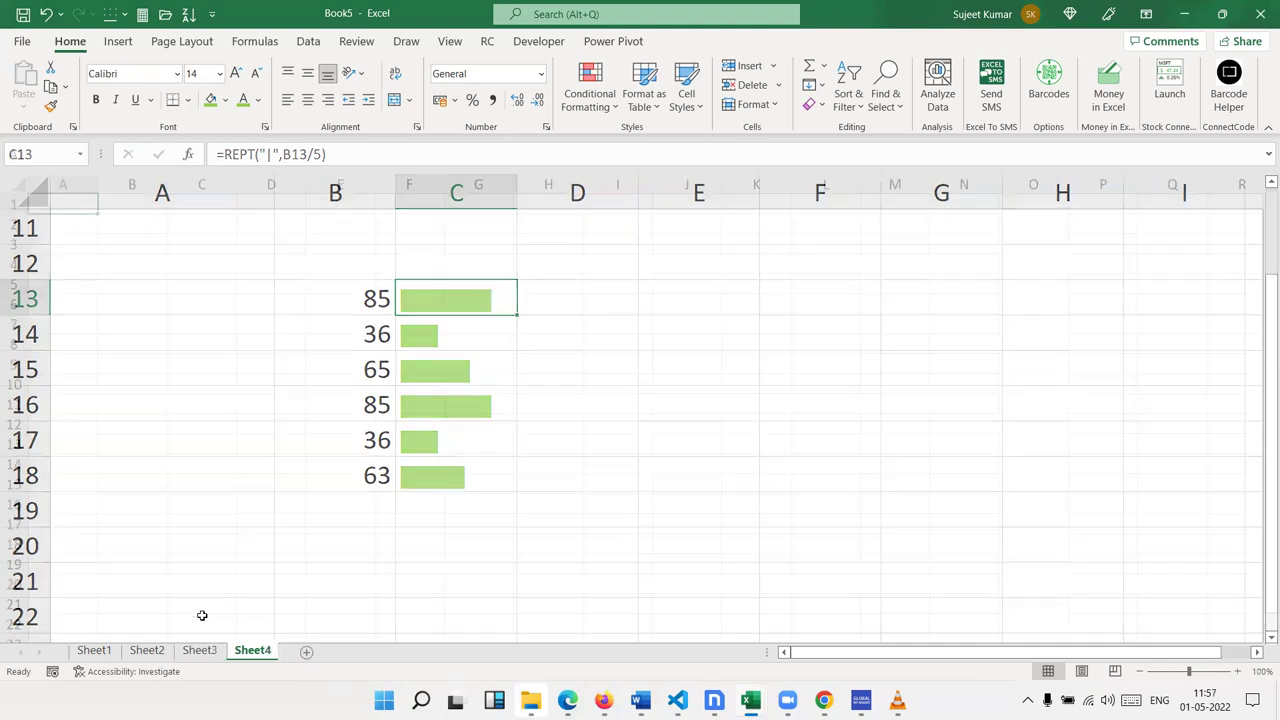
scroll(155, 411, "up", 5)
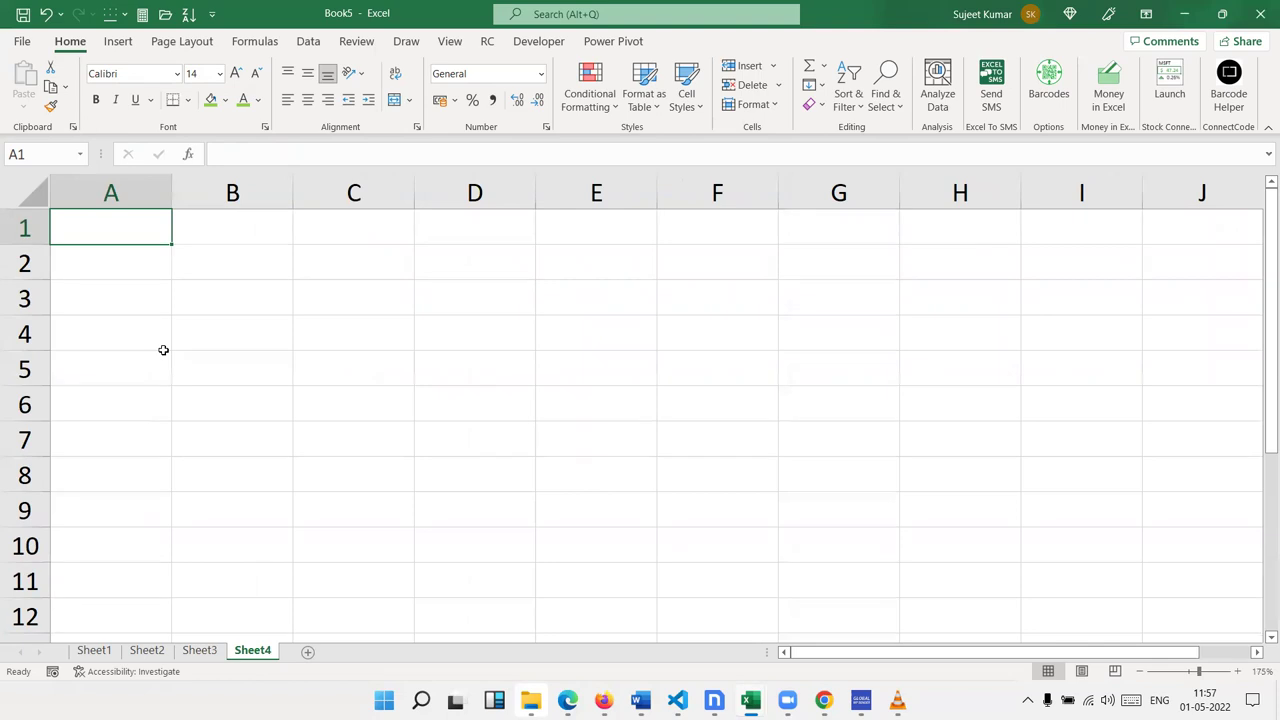
type("Delhi")
key("Tab")
type("Pune")
key("Return")
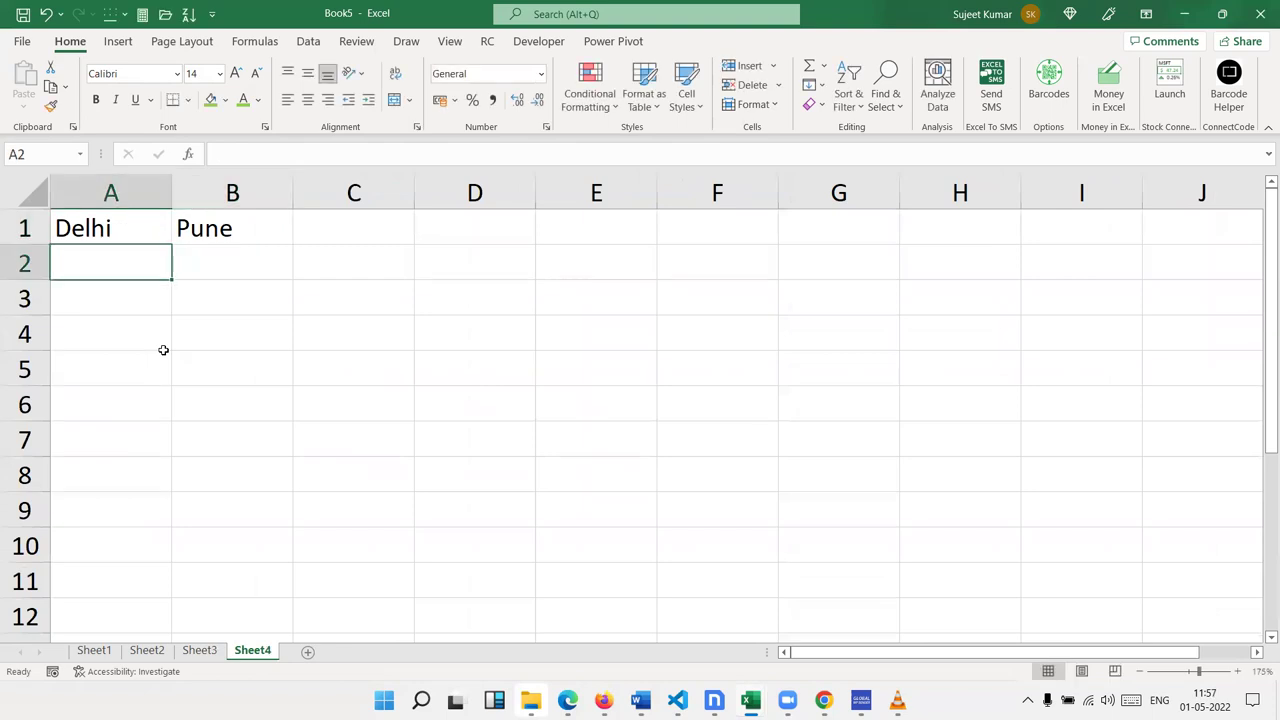
Step: Enter Y in A2, N in B2, and the heading St in C1
type("Y")
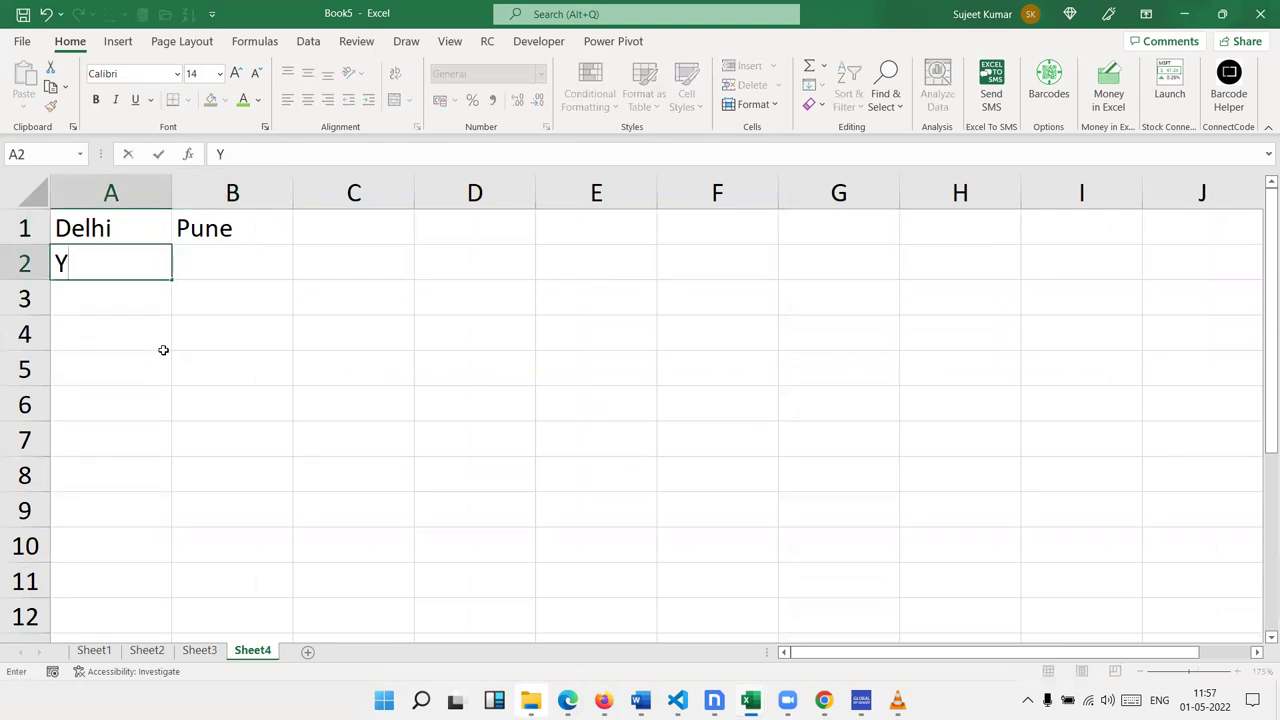
key("Tab")
type("N")
key("Tab")
key("Up")
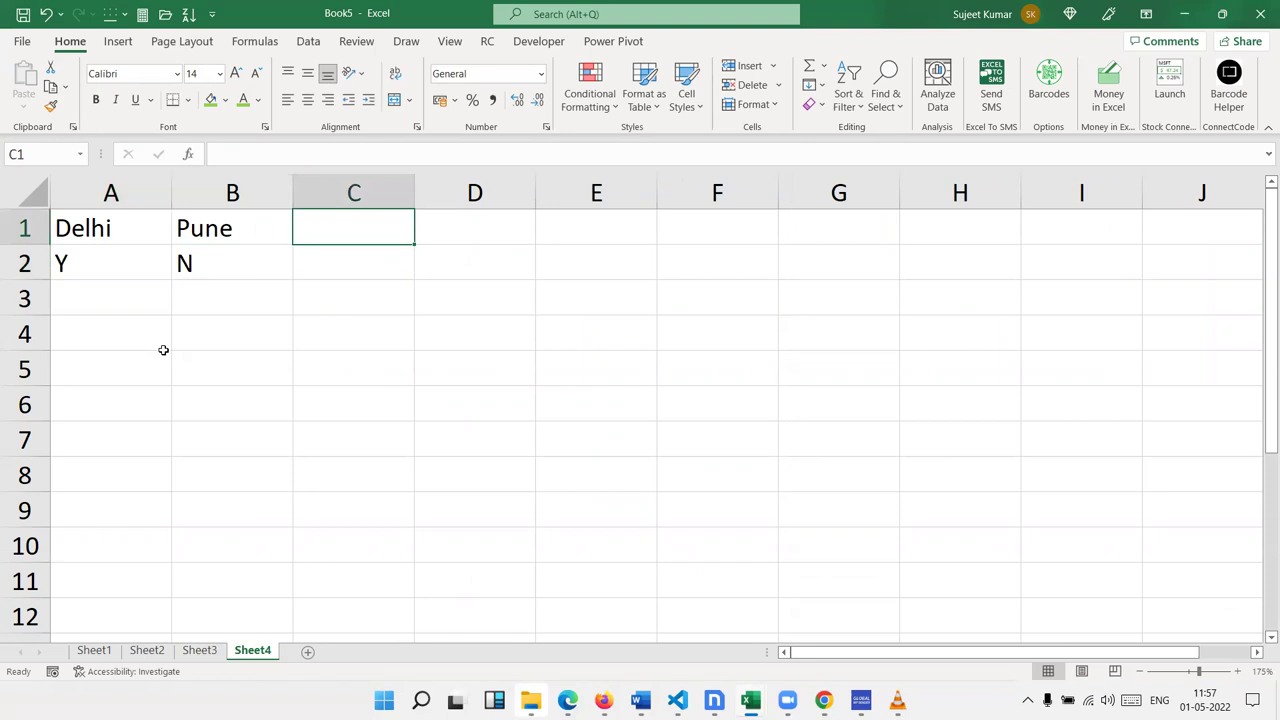
type("St")
key("Return")
Step: Move the selection over to C2 to begin a formula there
key("Left")
key("Left")
key("Right")
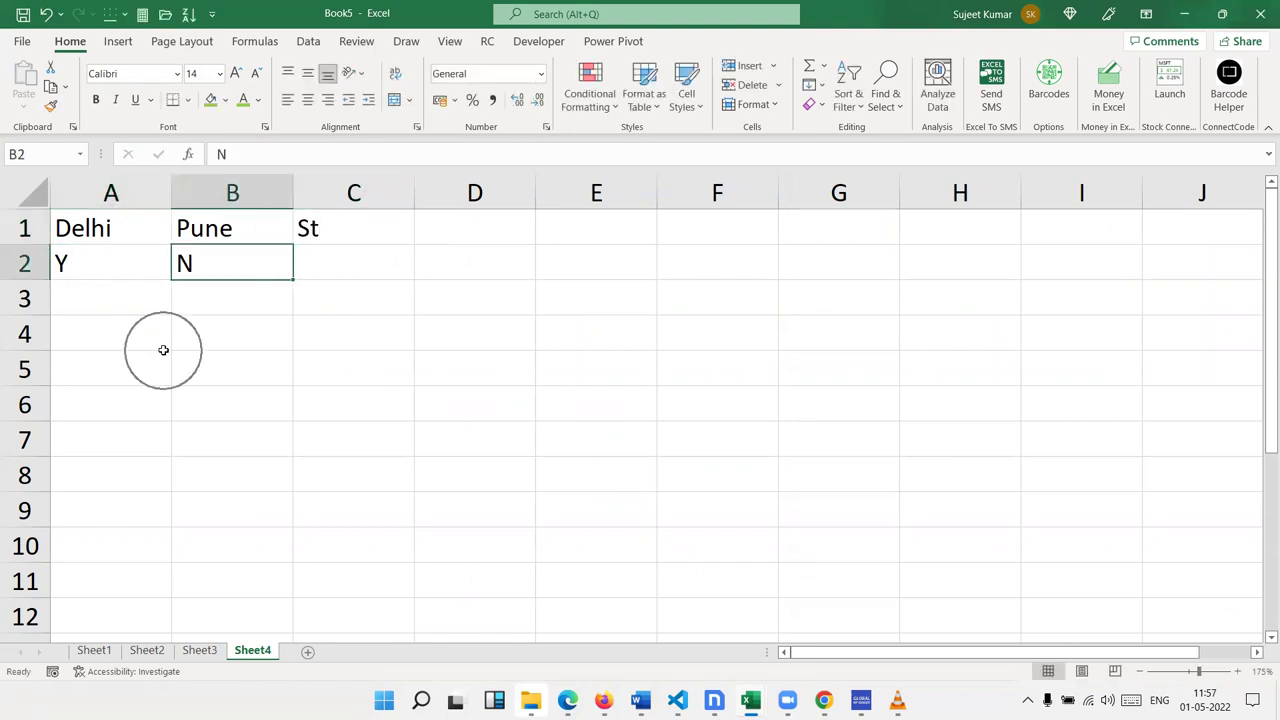
key("Left")
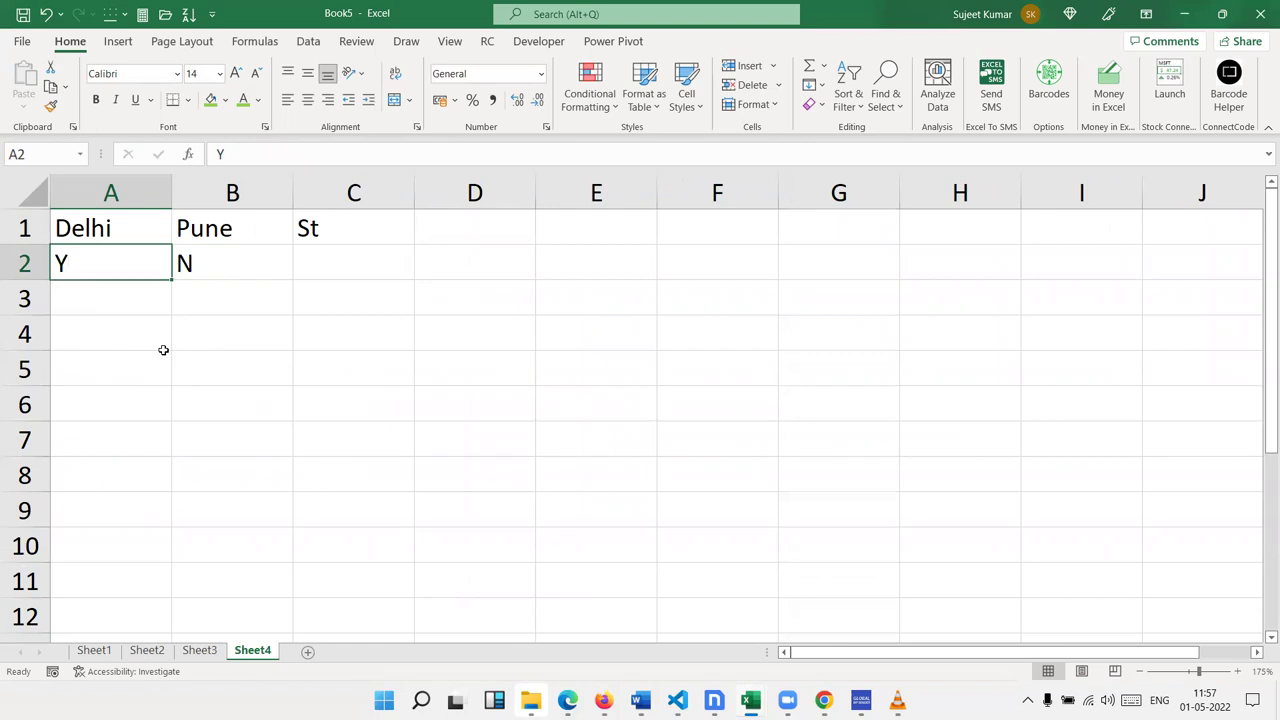
key("shift+Right")
key("Right")
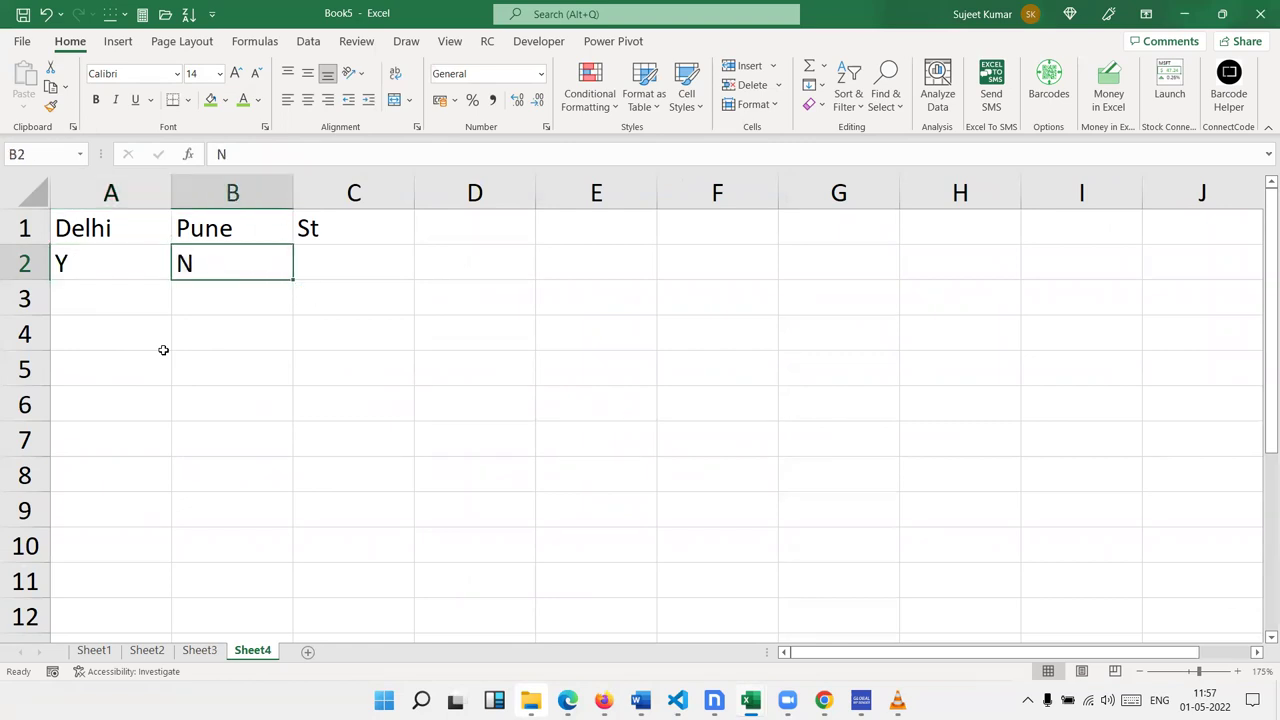
key("Right")
Step: Enter =XOR(A2="y",B2="y") in C2
type("=ox")
key("BackSpace")
key("BackSpace")
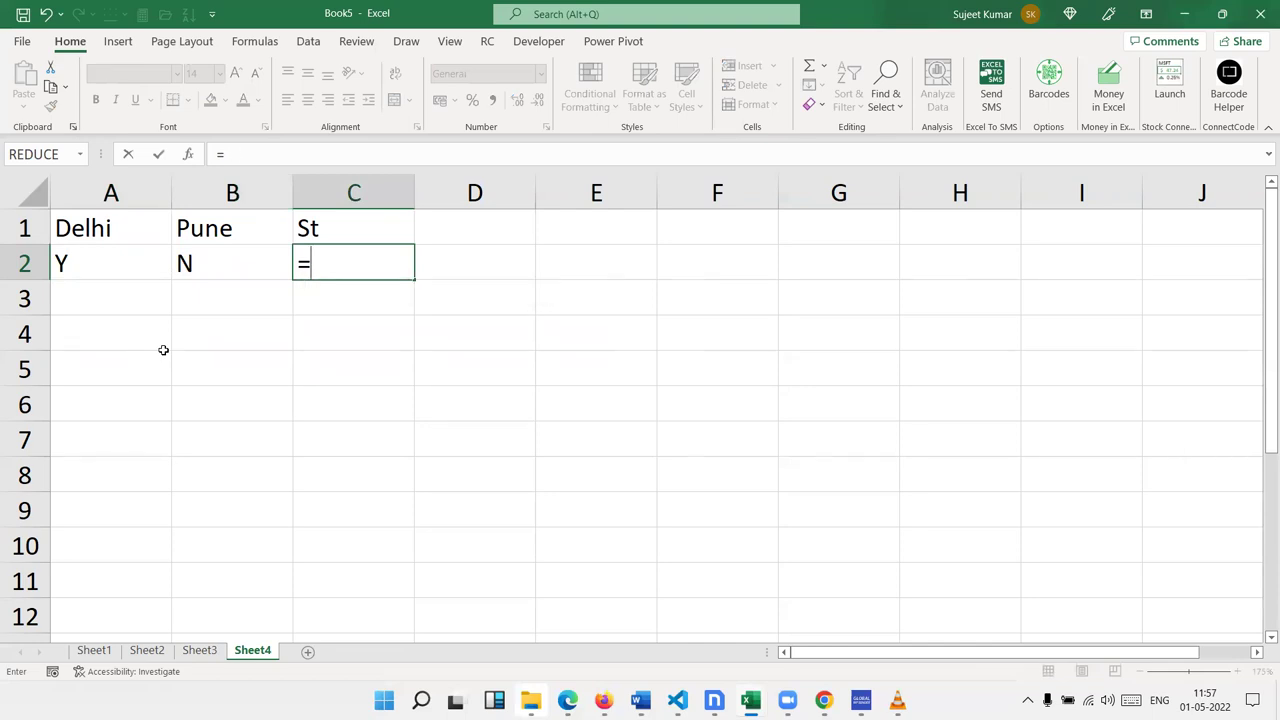
type("xo")
key("Tab")
key("Left")
key("Left")
type("=\"y\",")
key("Left")
type("=\"y\"")
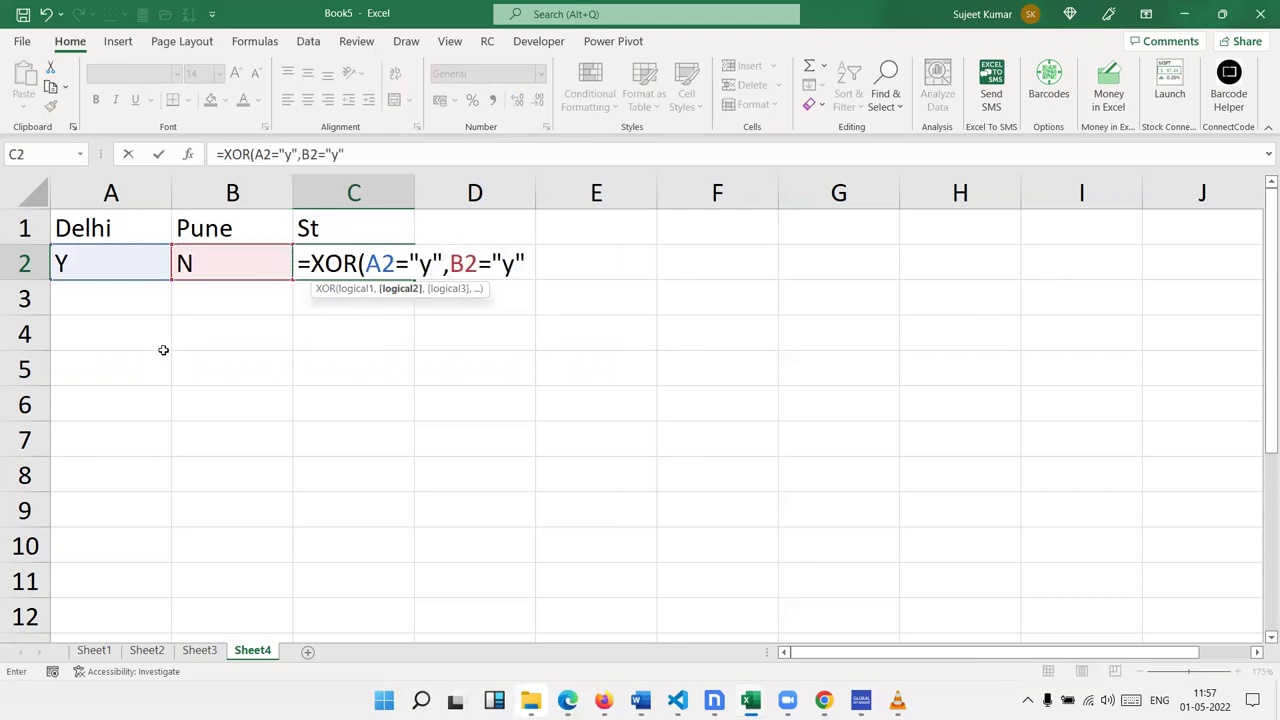
type(")")
key("ctrl+Return")
key("Return")
Step: Test the XOR by putting Y in B2, then Y in both cells, then clearing A2
key("Left")
key("Up")
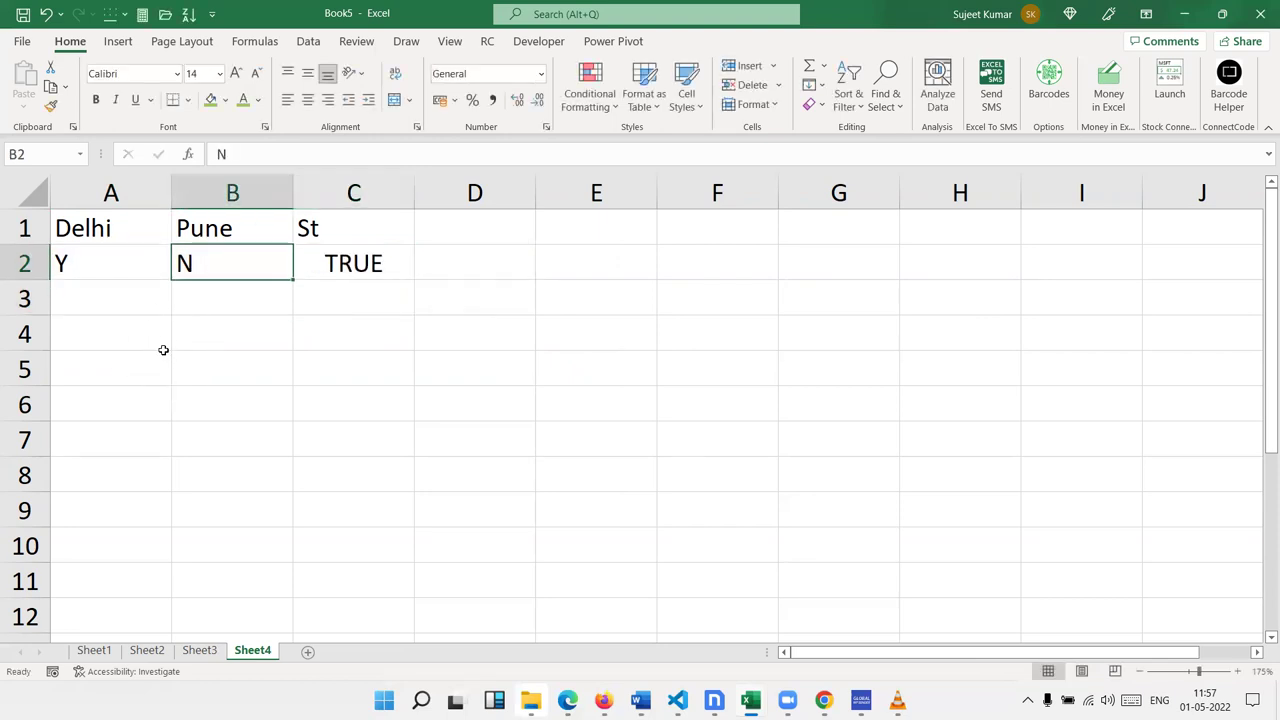
type("Y")
key("ctrl+Return")
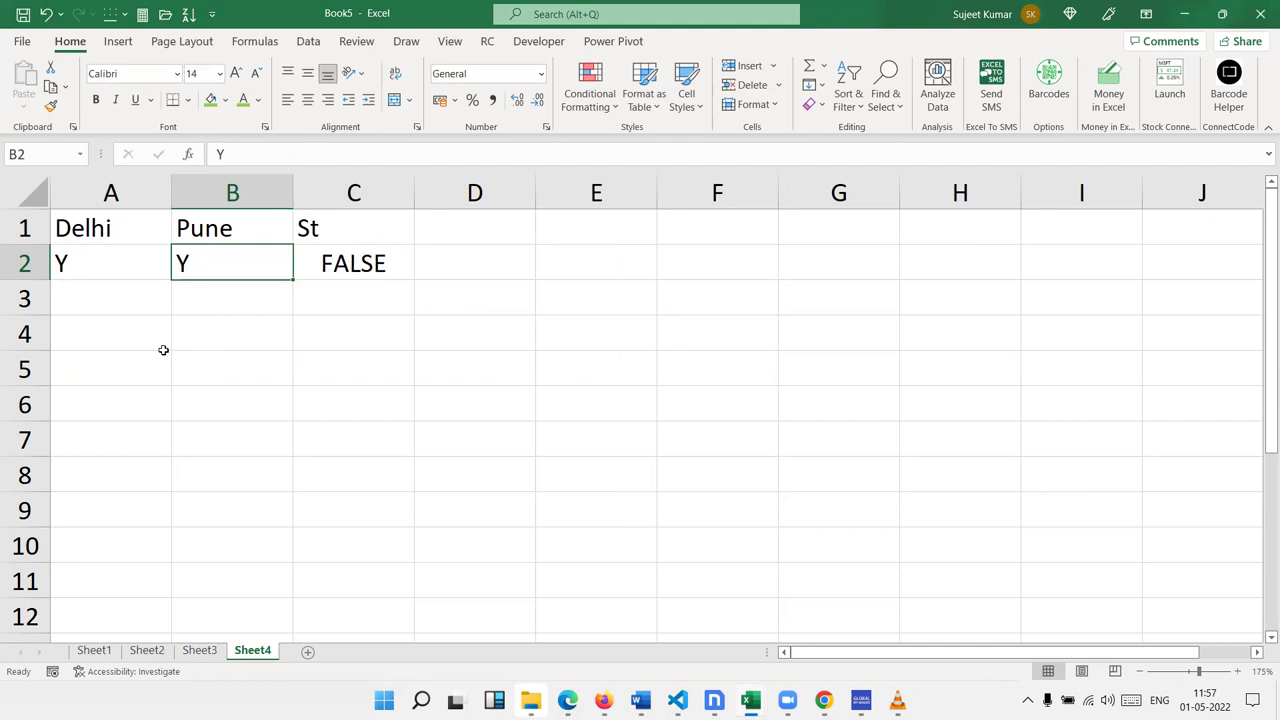
key("Left")
key("shift+Right")
key("Delete")
type("Y")
key("ctrl+Return")
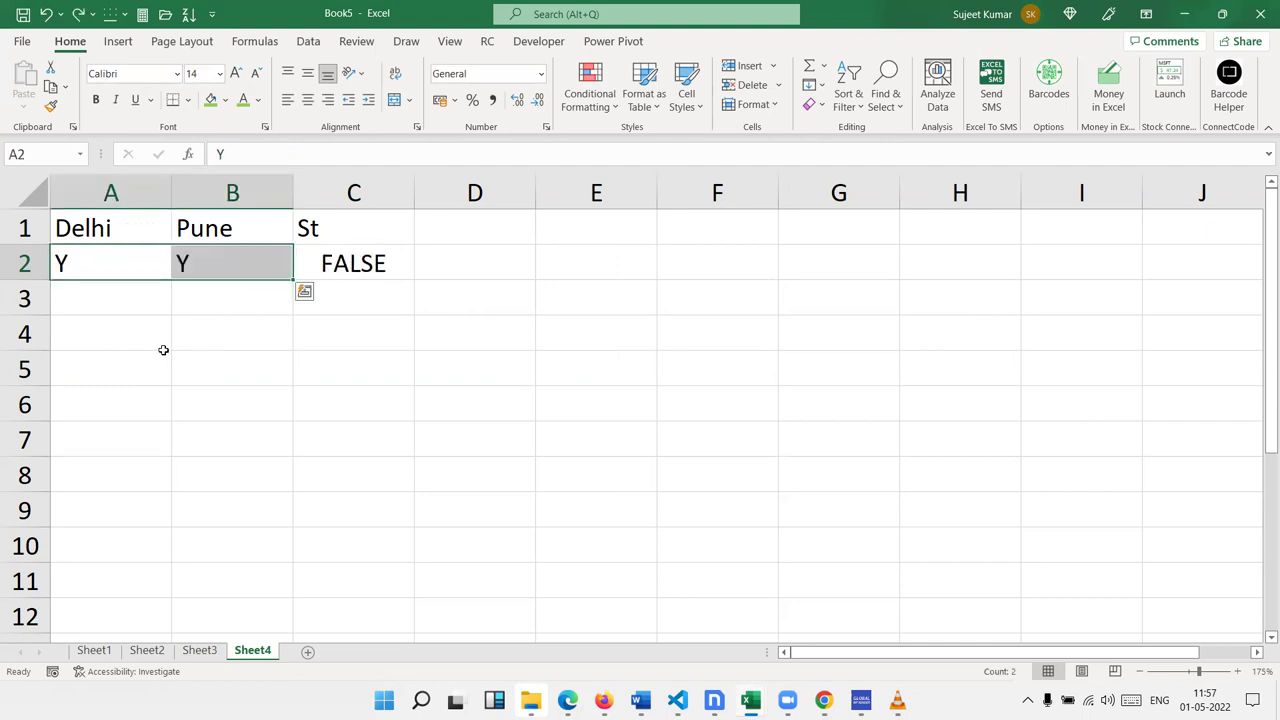
key("Right")
key("Left")
key("Delete")
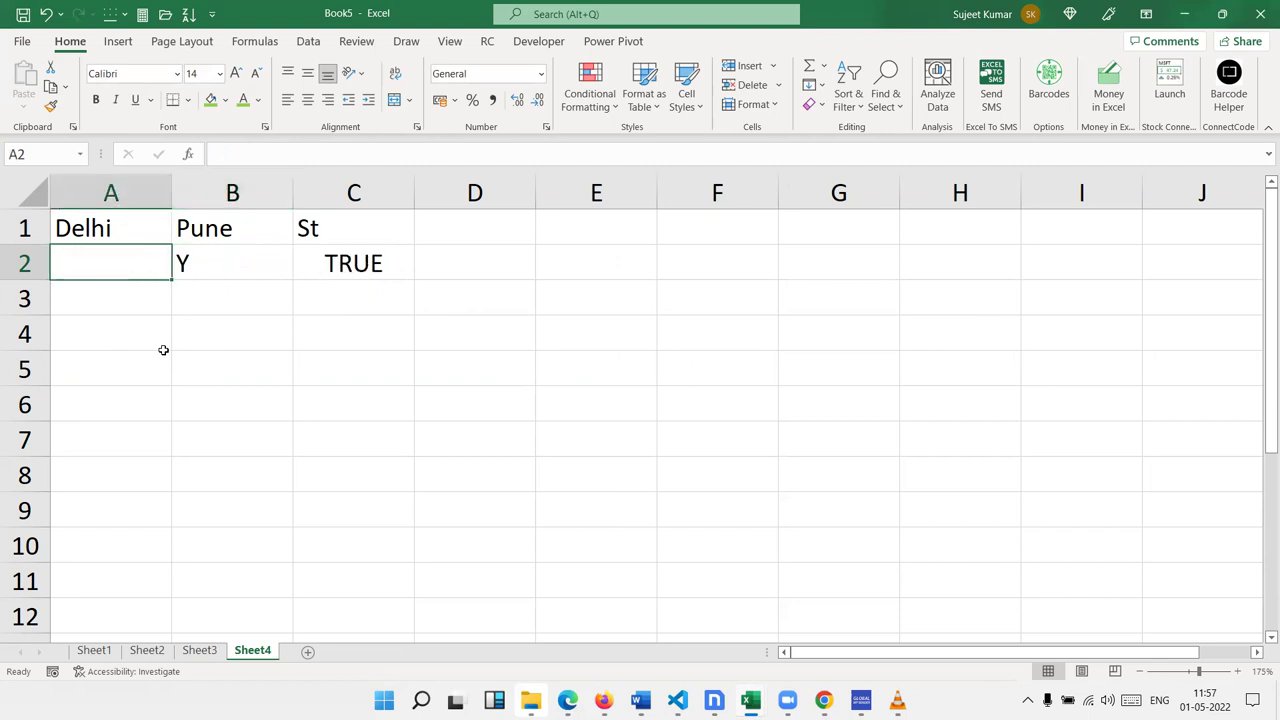
Step: Recheck the XOR formula in C2 unchanged, then move to cell F1
key("Right")
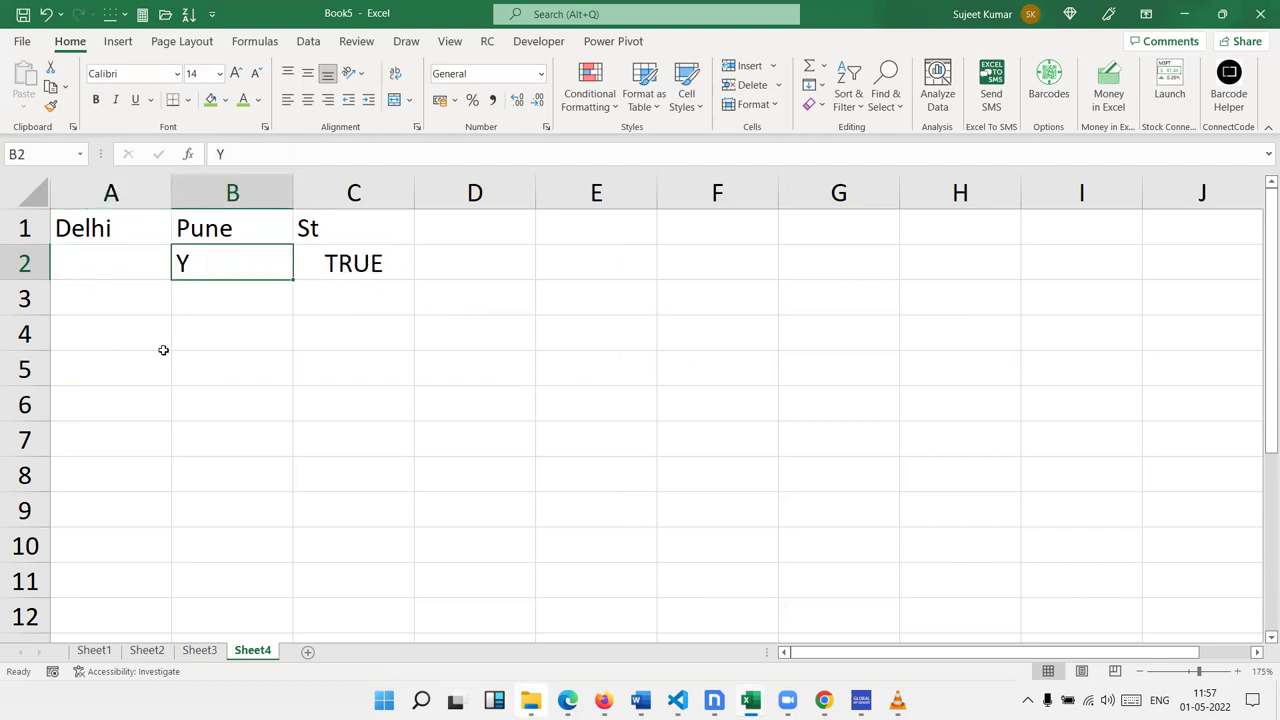
key("Right")
key("F2")
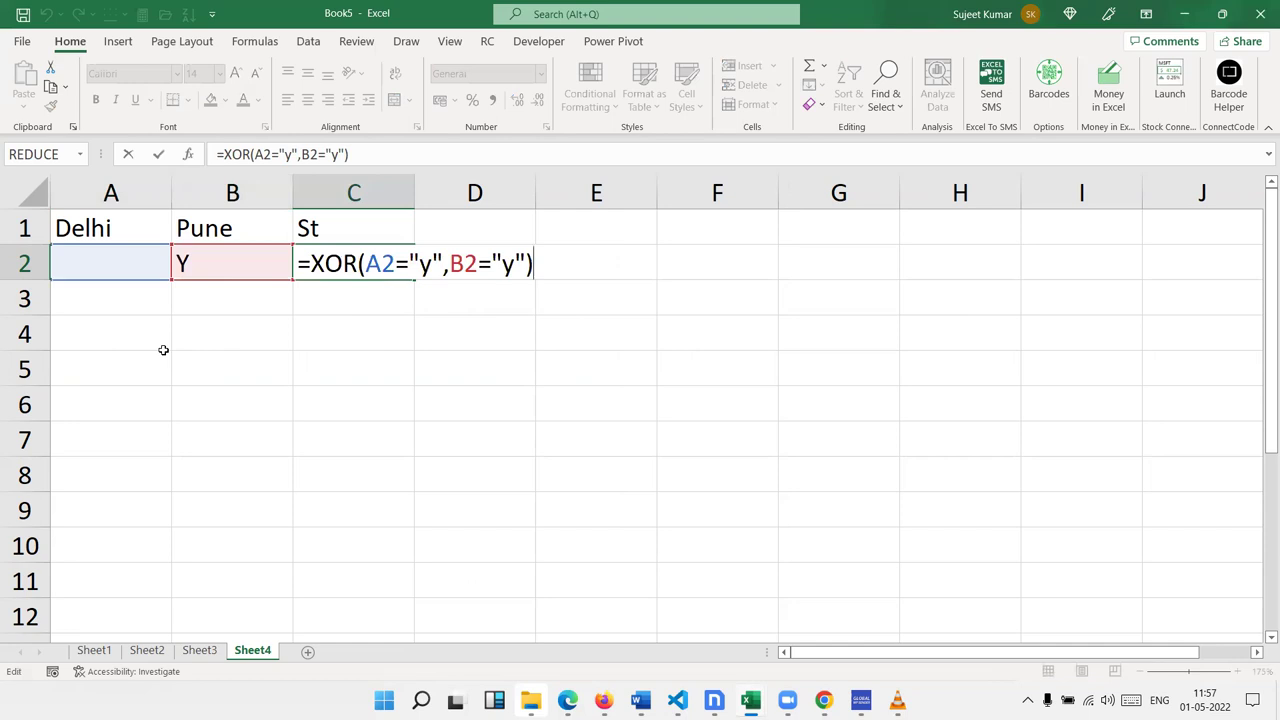
key("Escape")
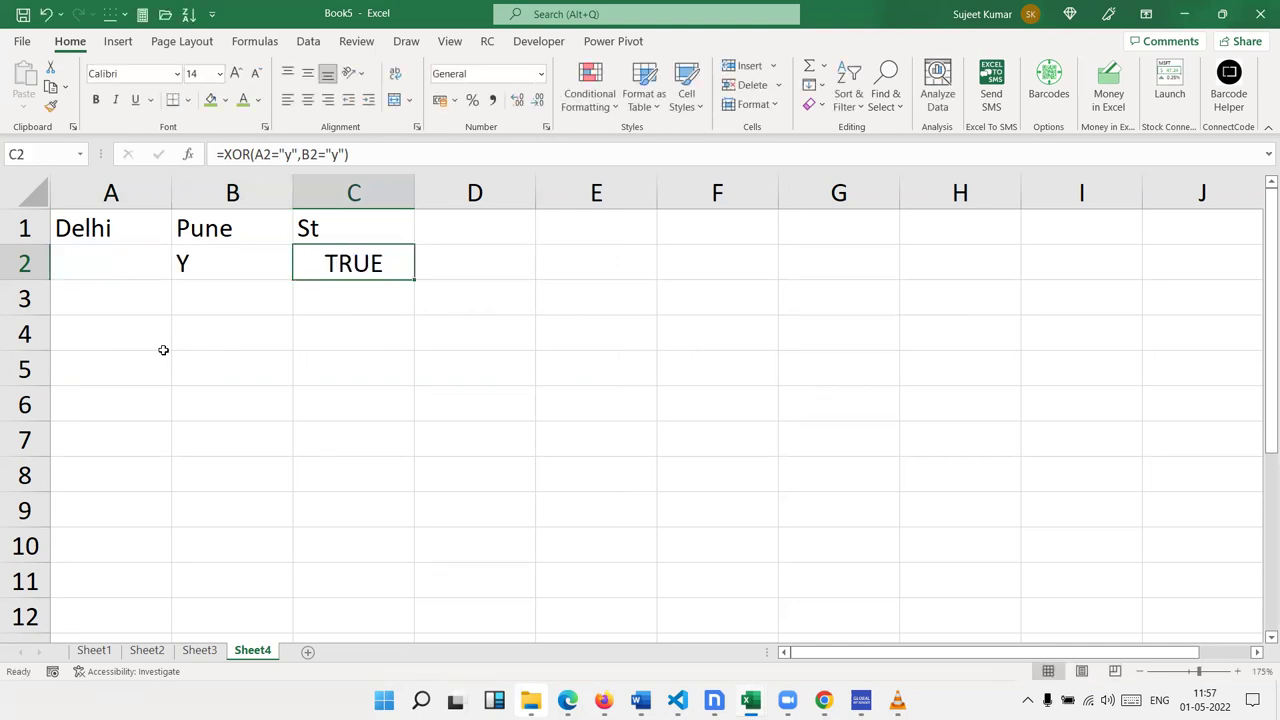
key("Right")
key("Right")
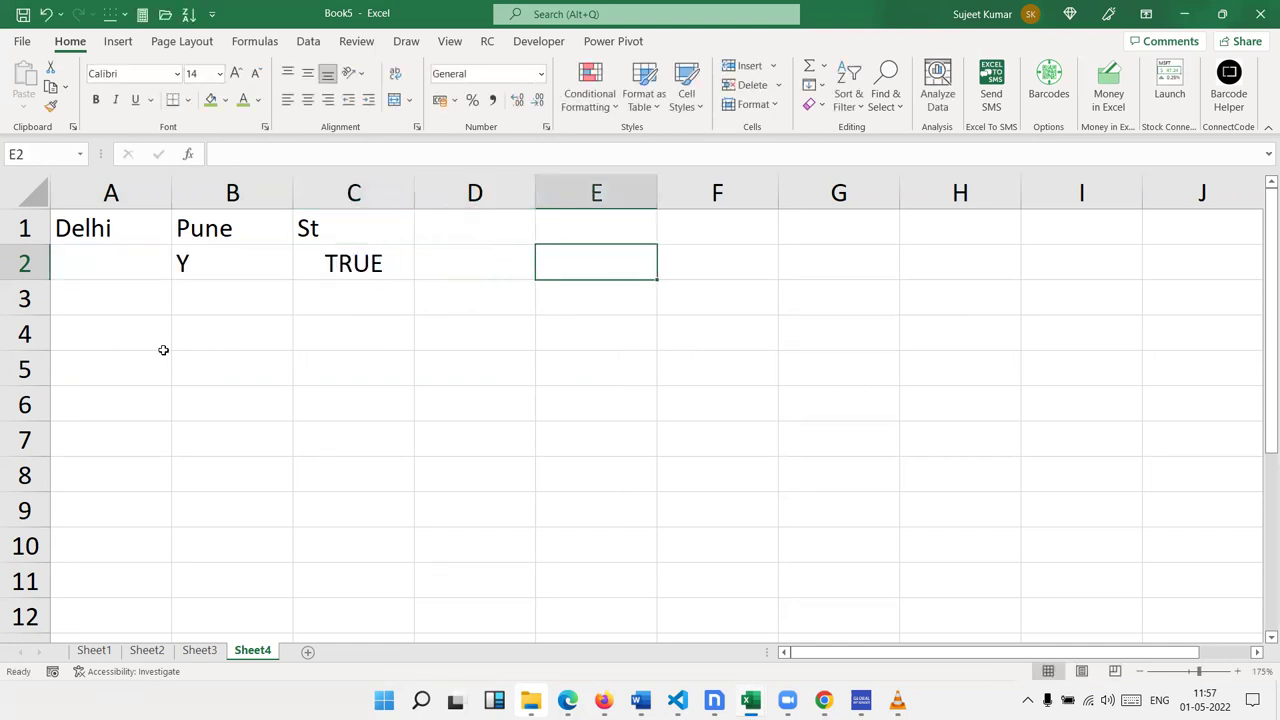
key("Right")
key("Up")
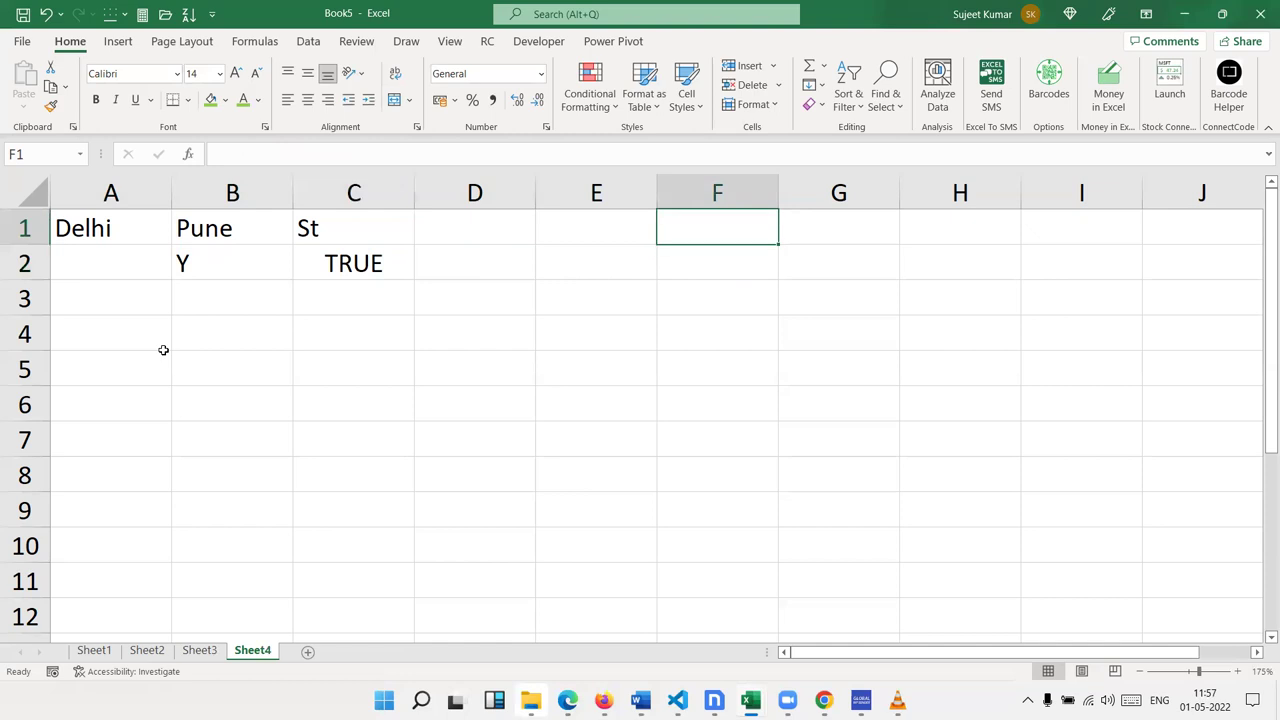
Step: Enter the headings Name, S Ad and F Ad in F1:H1
type("Name")
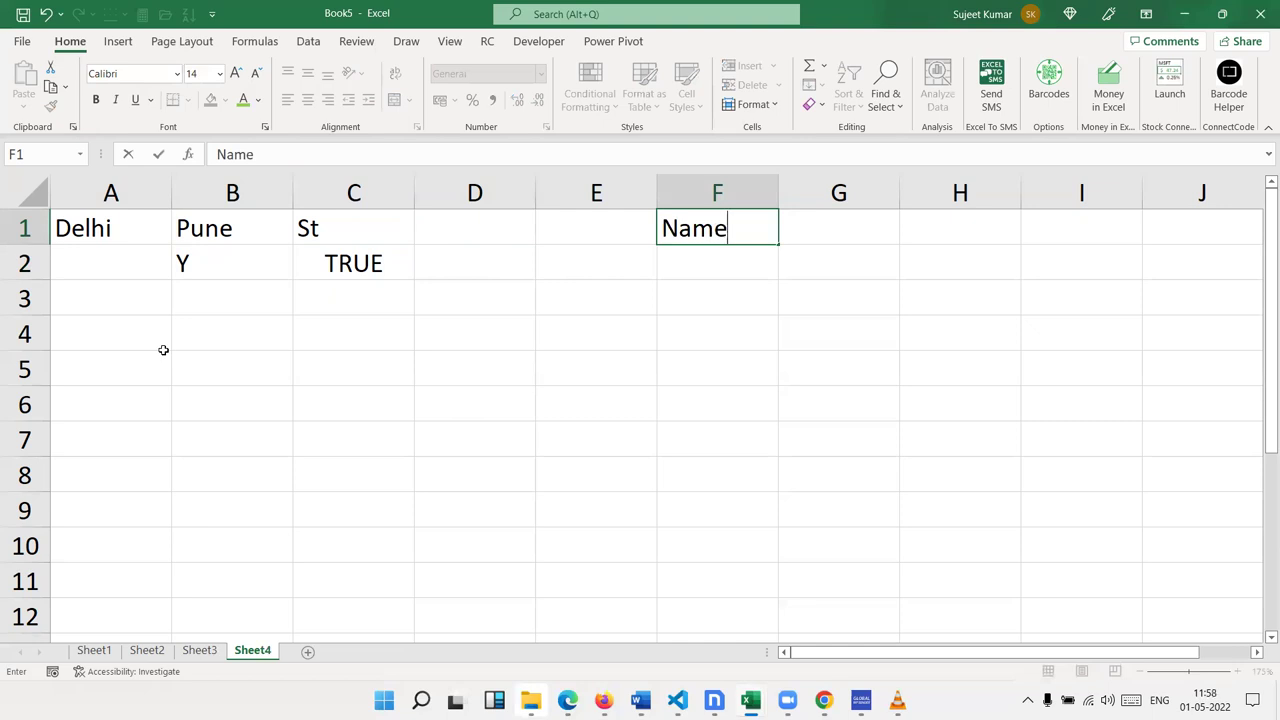
key("Tab")
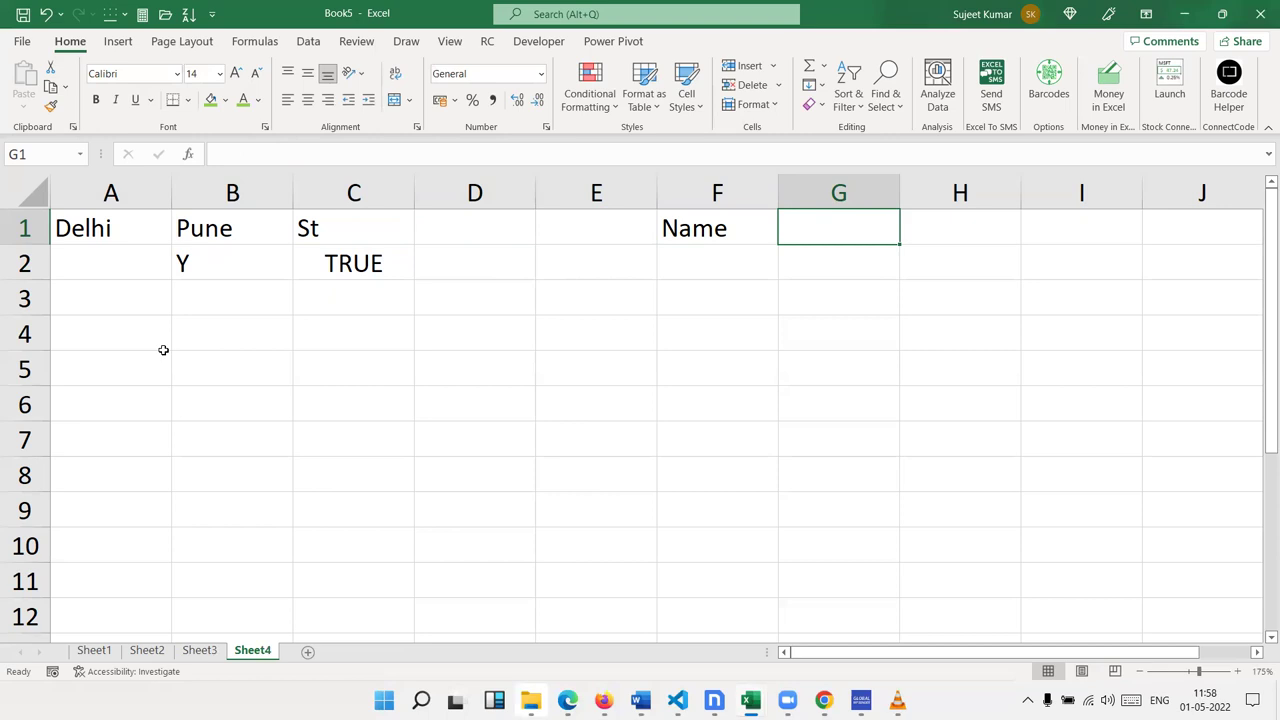
type("A")
key("BackSpace")
type("Ad")
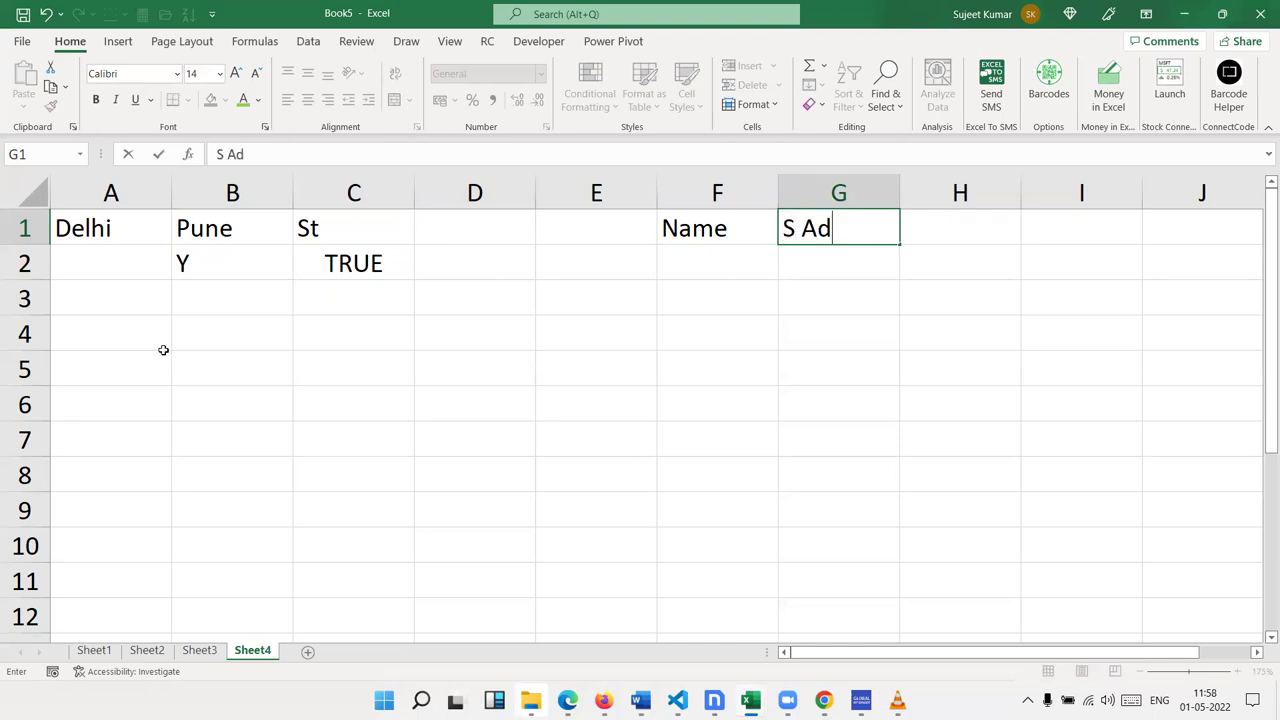
key("Tab")
type("F Ad")
key("Return")
Step: Try amounts 5000 in G2 and 600 in H2, then clear both cells
key("Left")
key("Left")
key("Right")
type("5000")
key("Return")
key("Up")
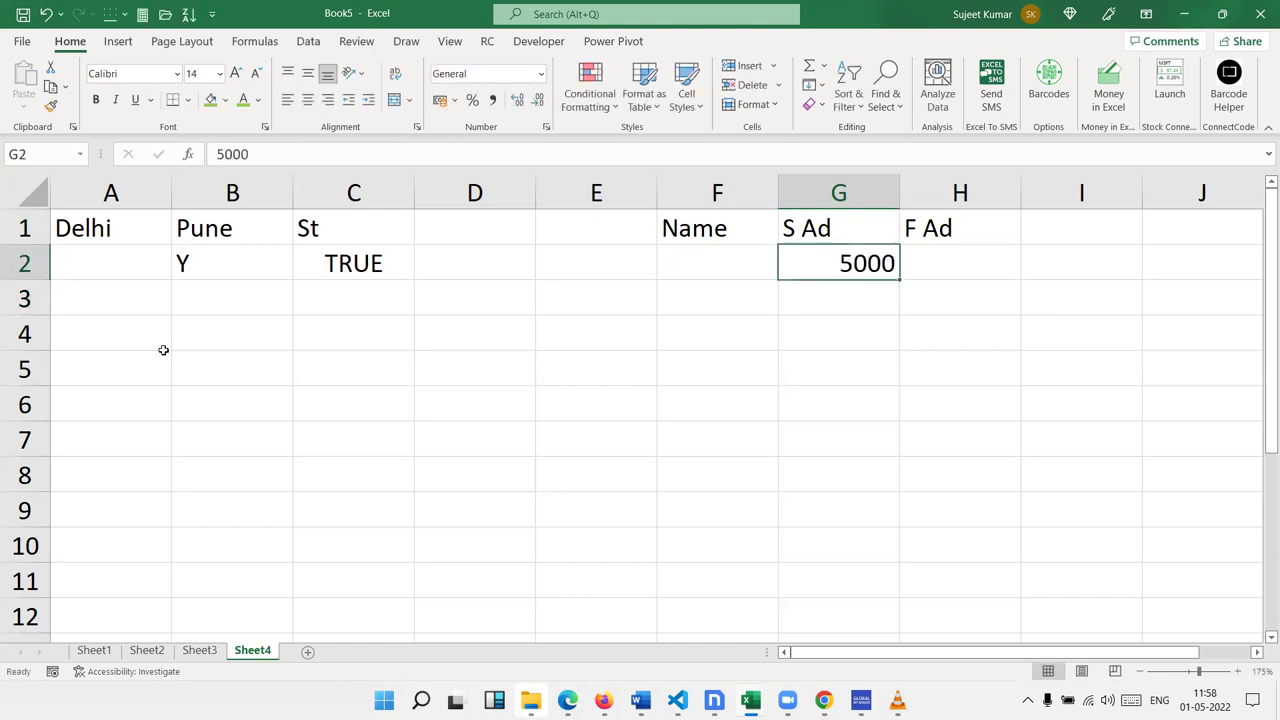
key("Right")
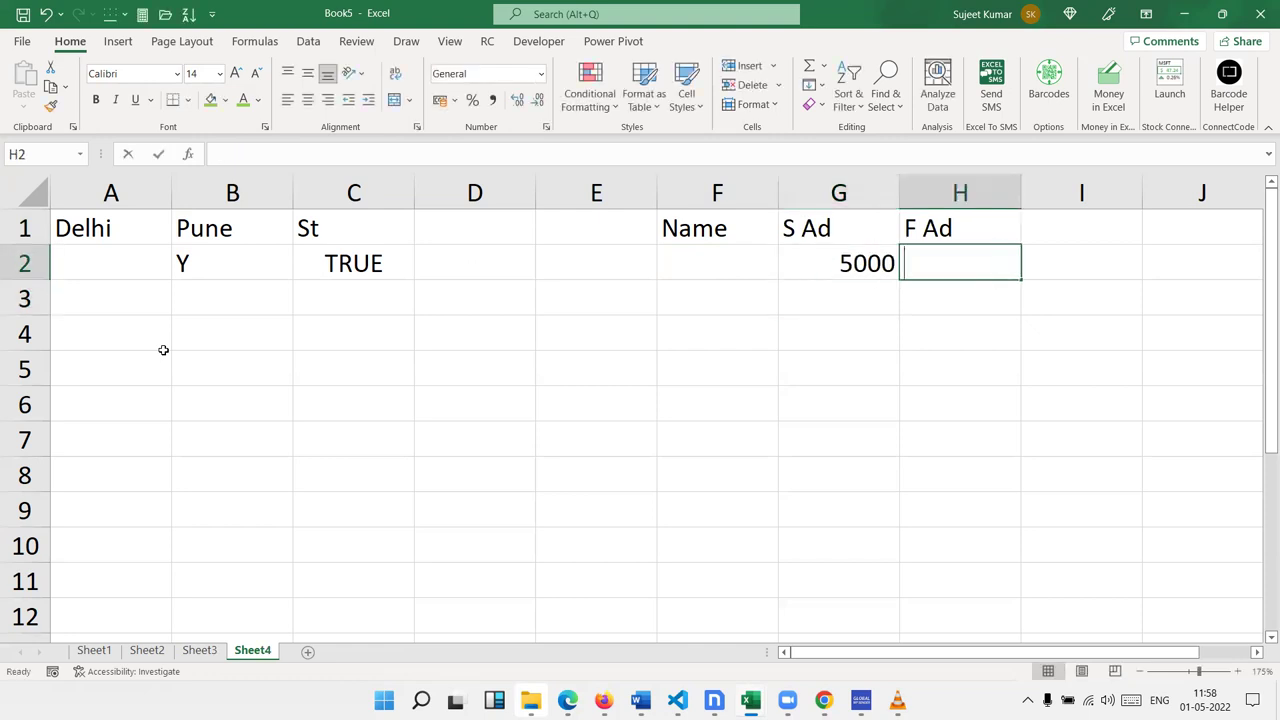
type("600")
key("Return")
key("ctrl+z")
key("Left")
key("shift+Right")
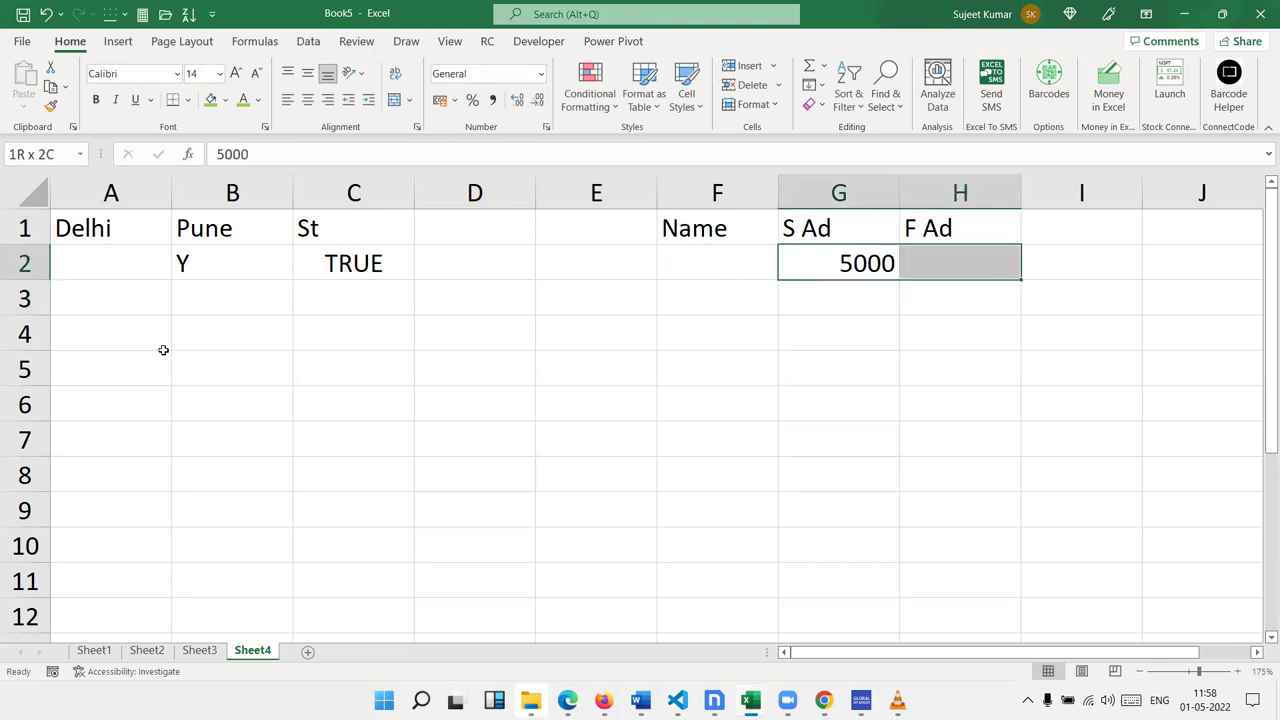
key("Delete")
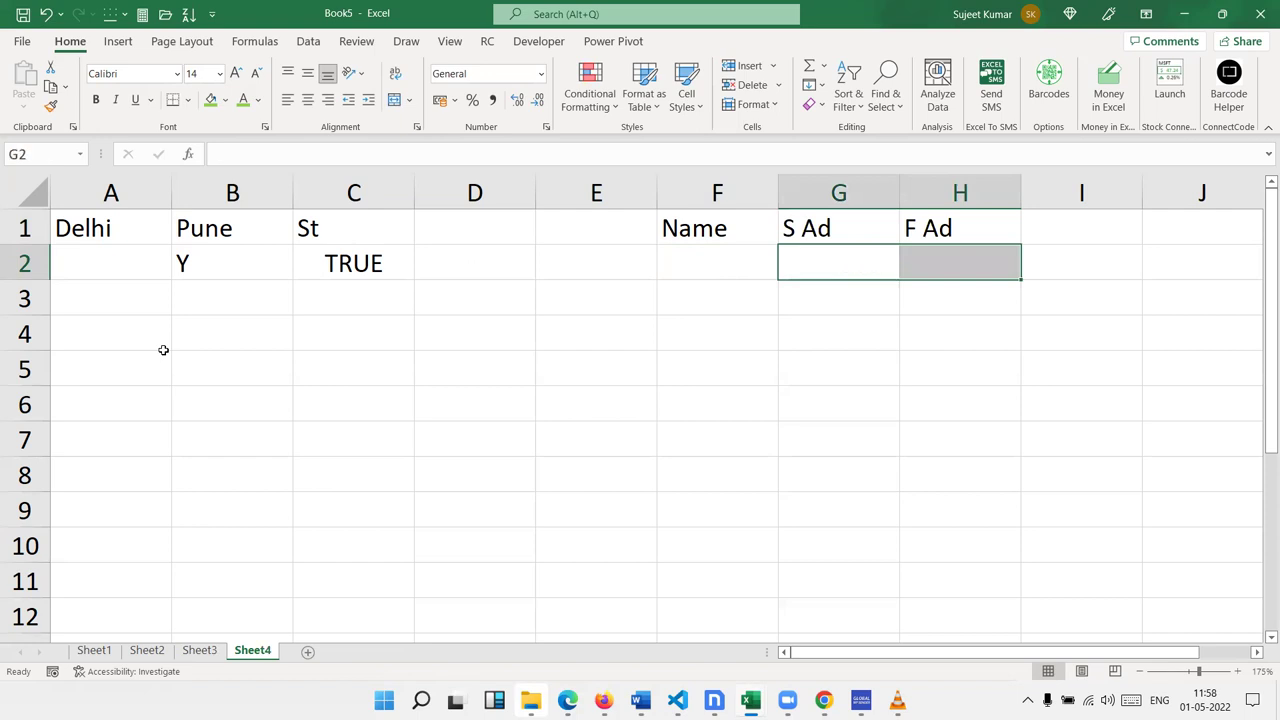
Step: Enter a person's name in F2 and open Data Validation for G2
key("Left")
type("Puja")
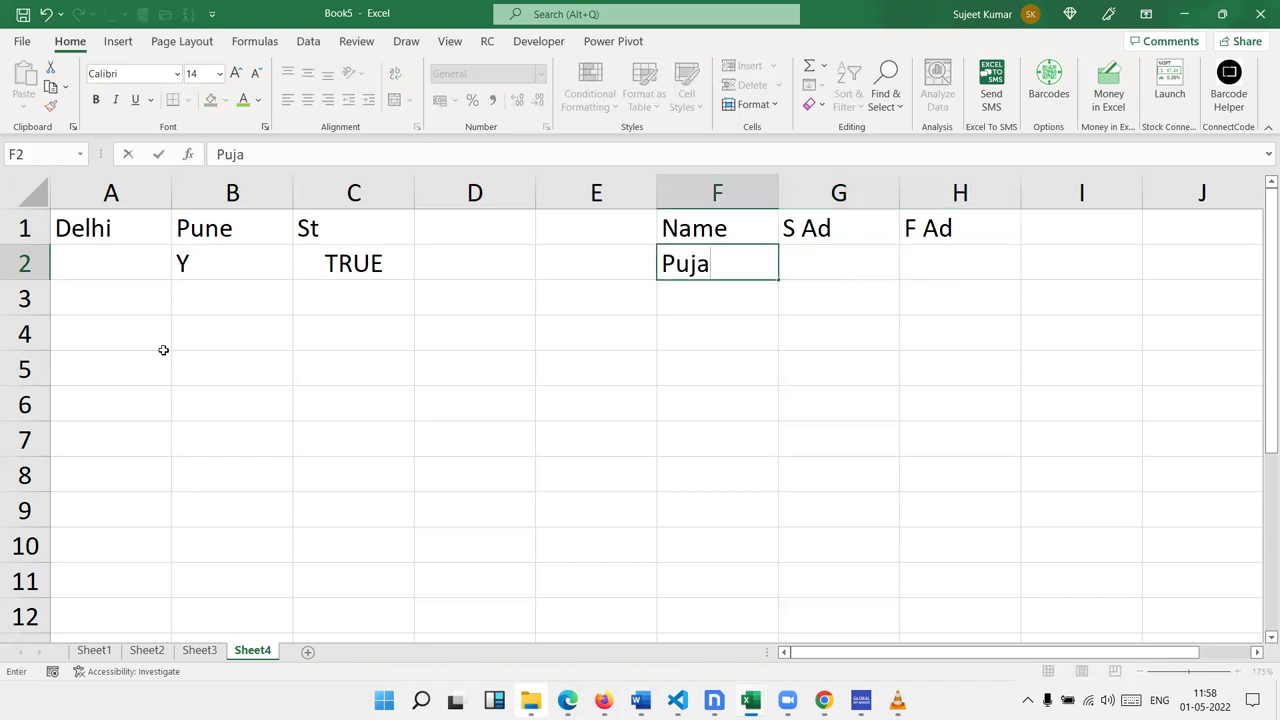
key("Tab")
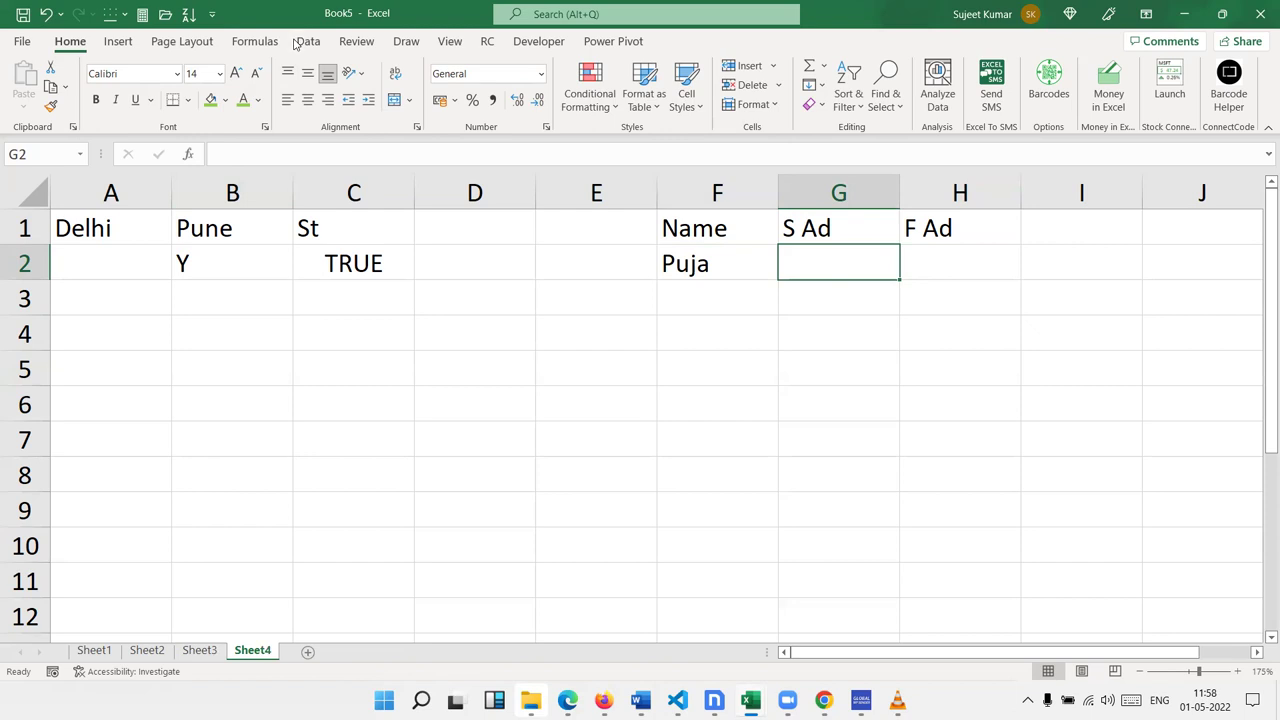
left_click(300, 42)
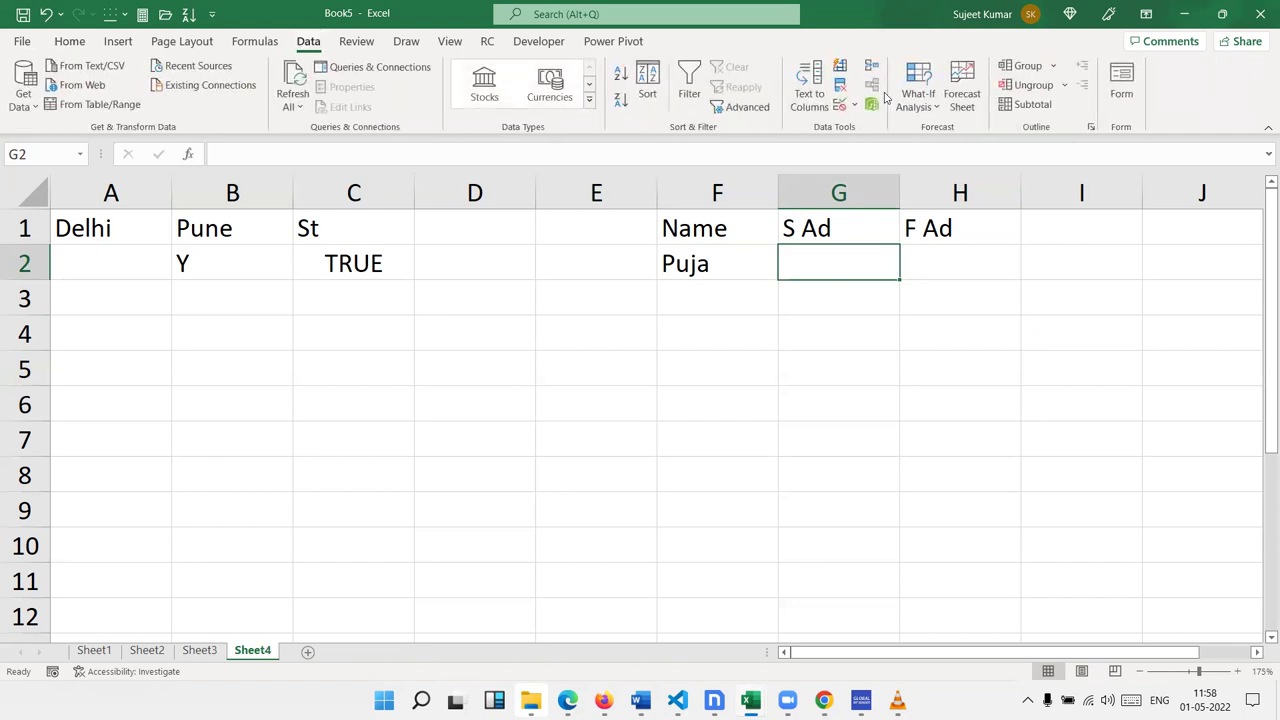
left_click(840, 104)
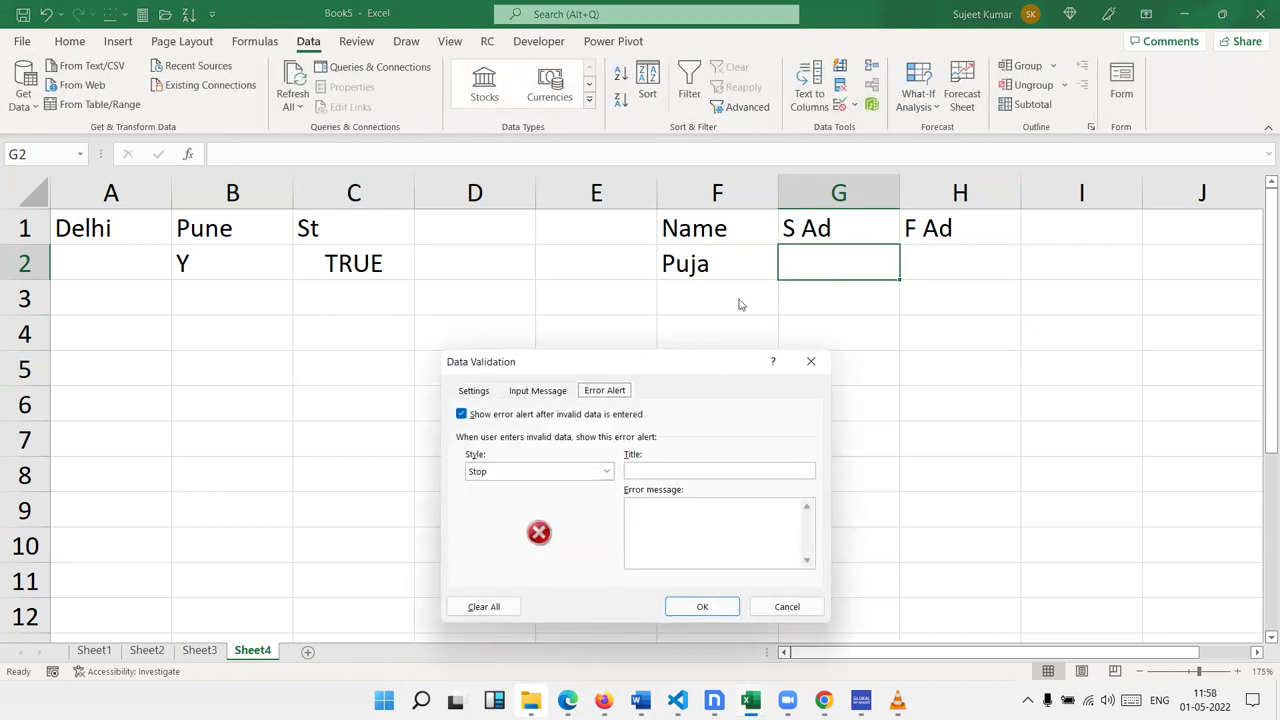
Step: On the Settings tab, set Allow to Custom and enter =xor($g2>0,$h2>0) as the formula
left_click(472, 390)
left_click_drag(532, 376, 880, 290)
left_click(846, 366)
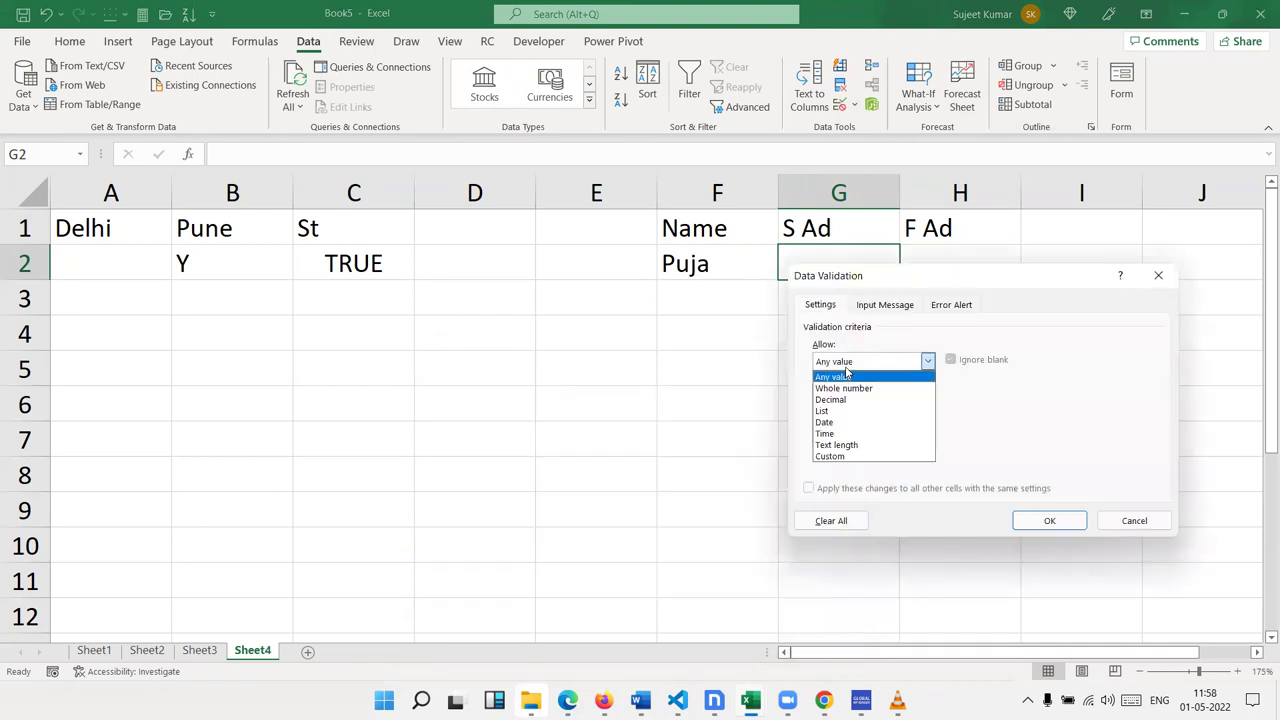
left_click(845, 457)
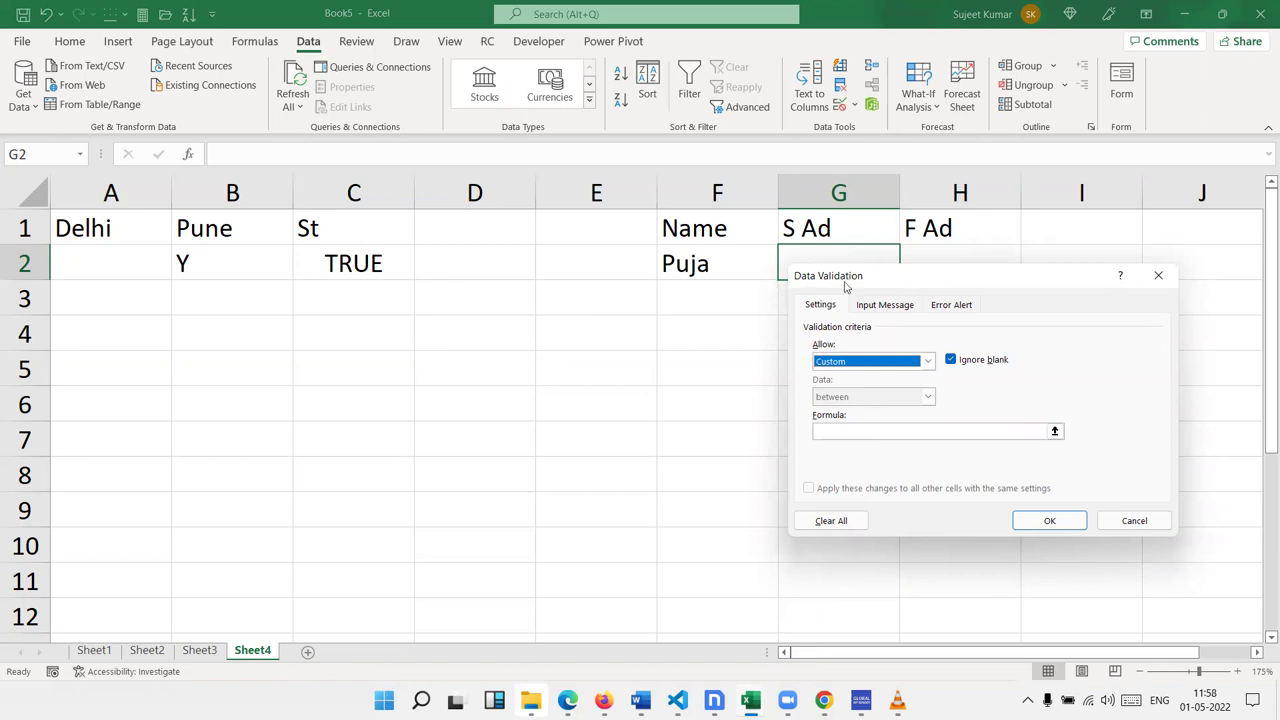
left_click_drag(845, 285, 321, 250)
left_click(316, 398)
type("=xor($")
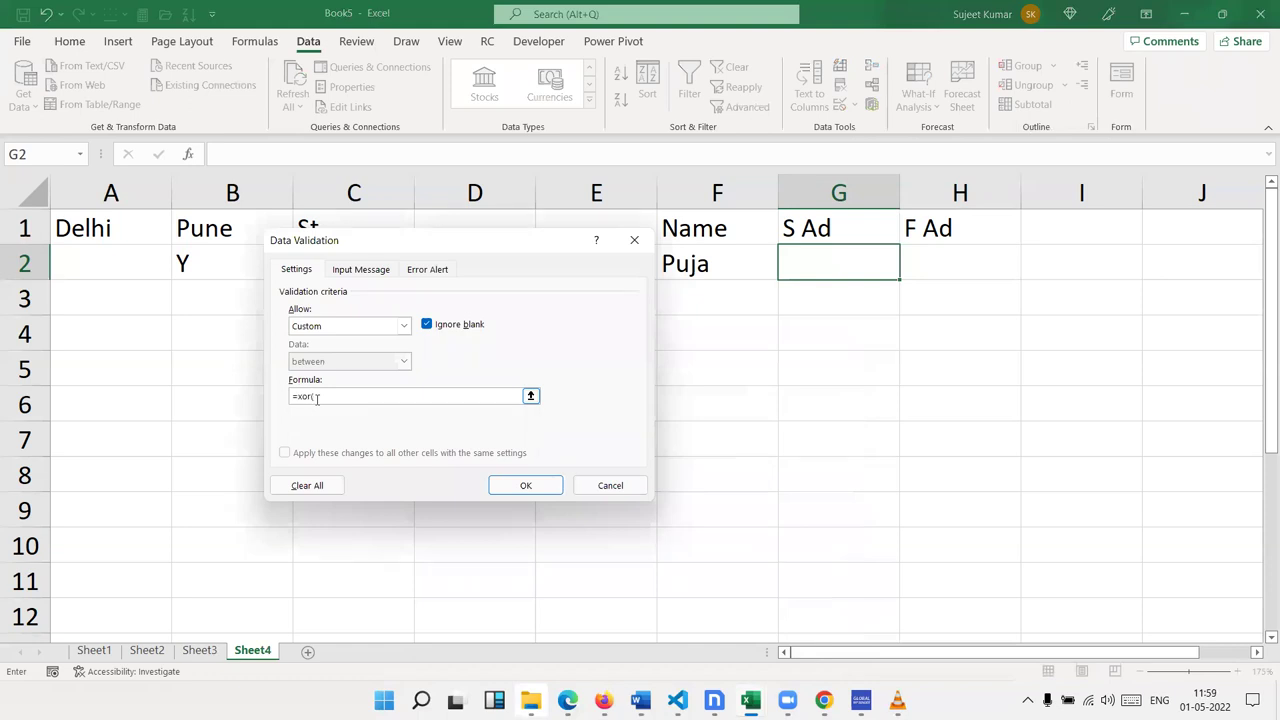
type("g2>0,")
type("$")
type("h")
type("2>0")
type(")")
Step: Confirm the XOR rule and paste only G2's validation onto G2:H9 via Paste Special
left_click(523, 488)
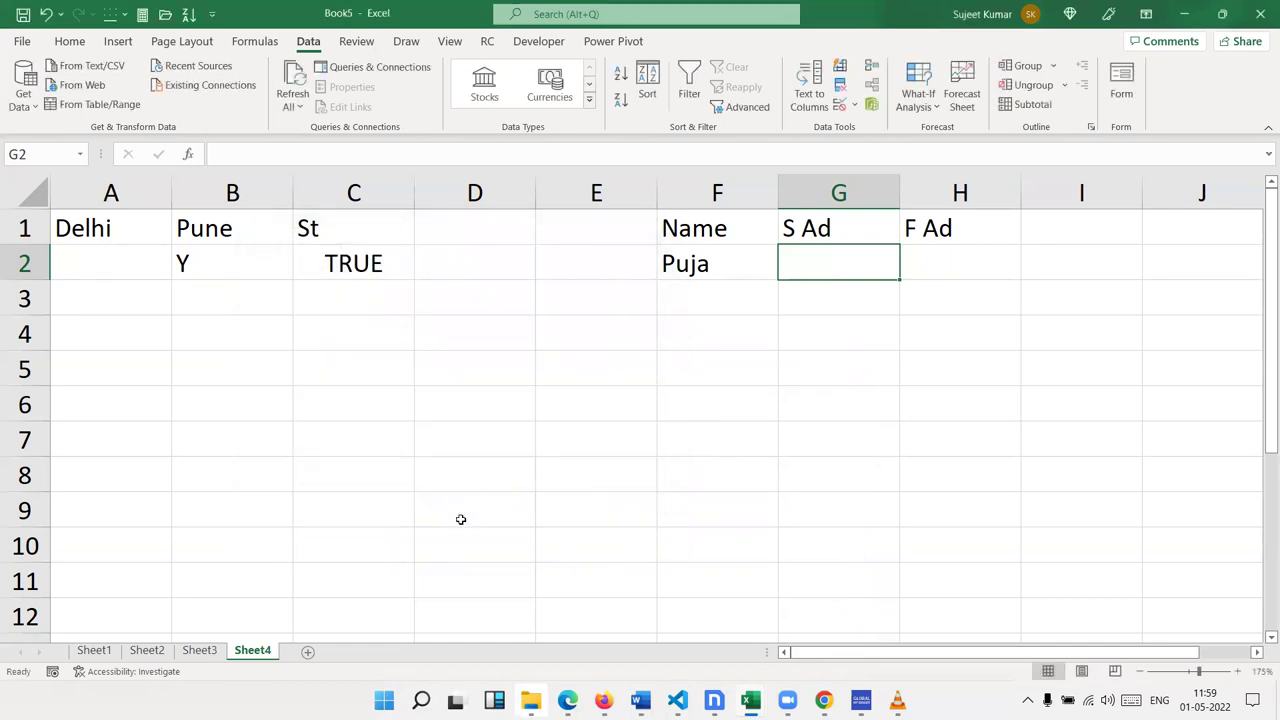
key("ctrl+c")
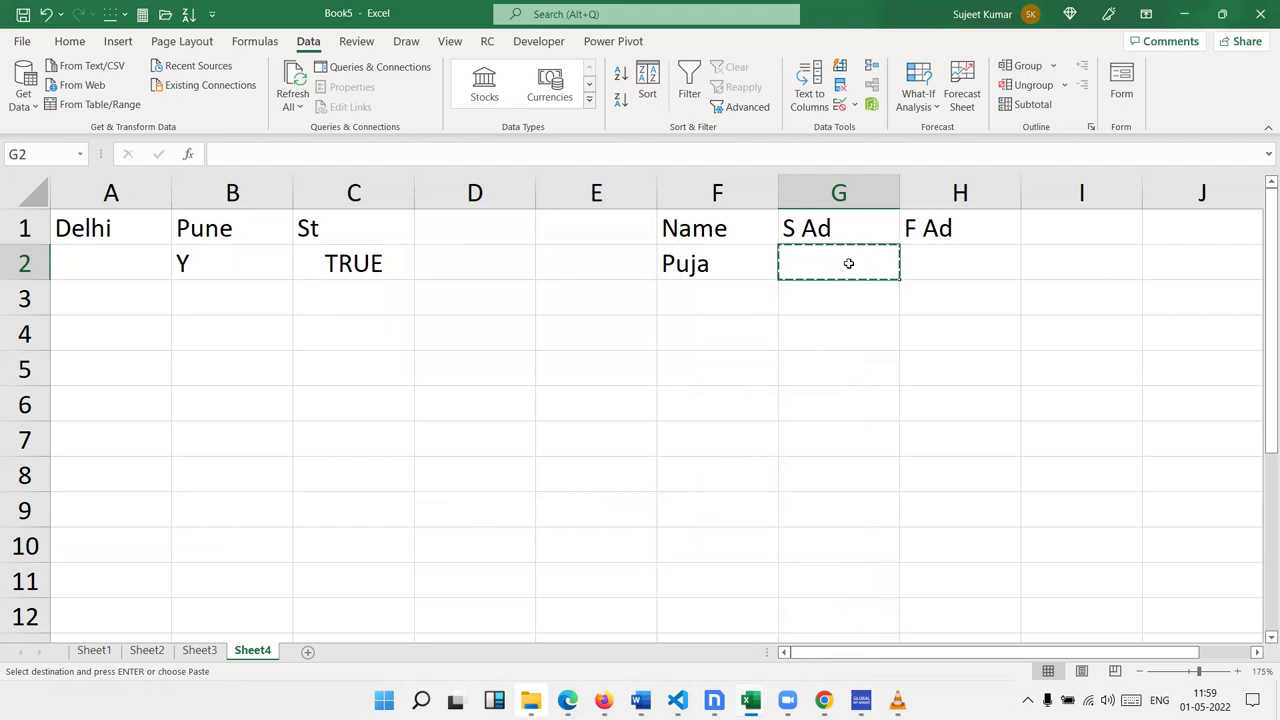
left_click_drag(848, 263, 946, 471)
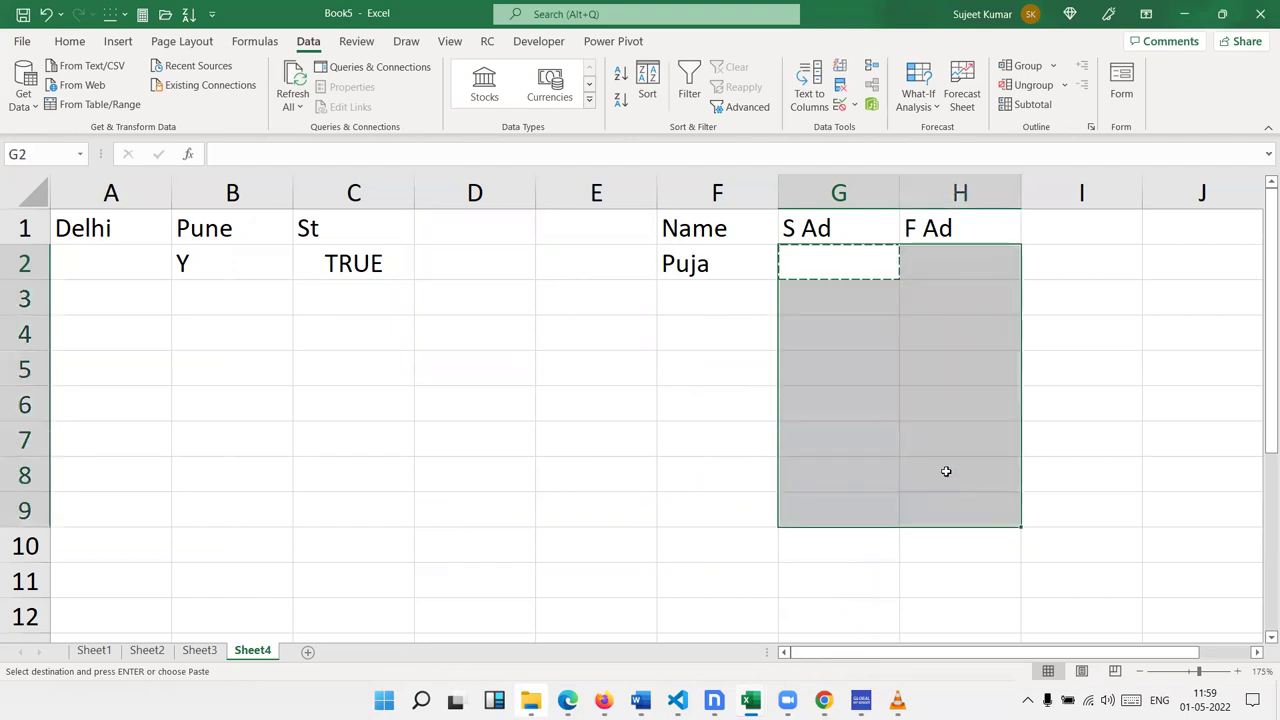
right_click(902, 385)
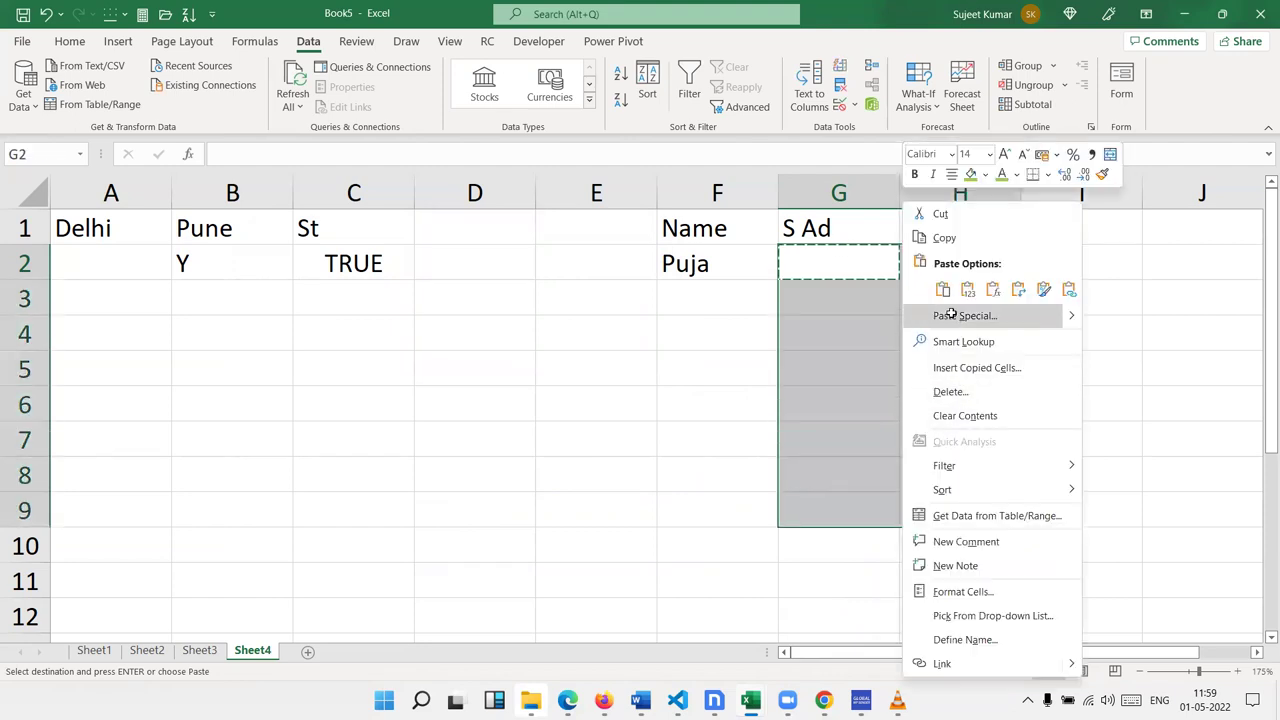
left_click(951, 315)
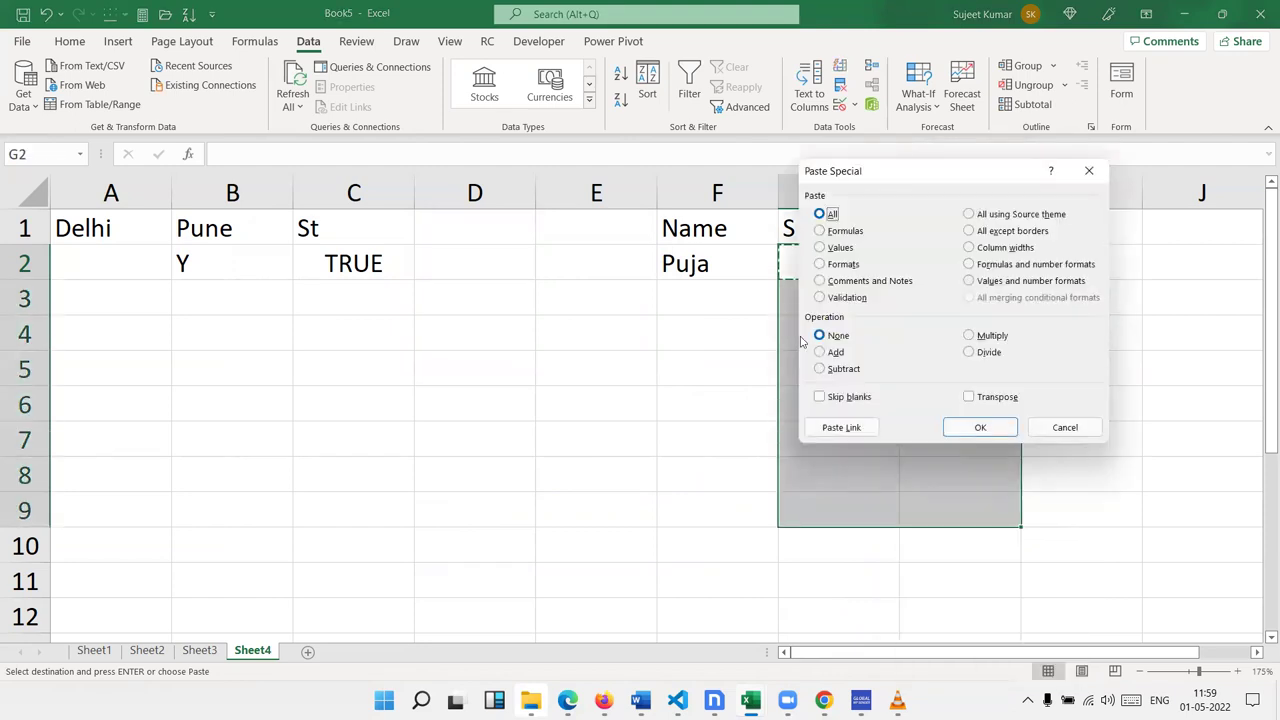
left_click(843, 298)
left_click(980, 427)
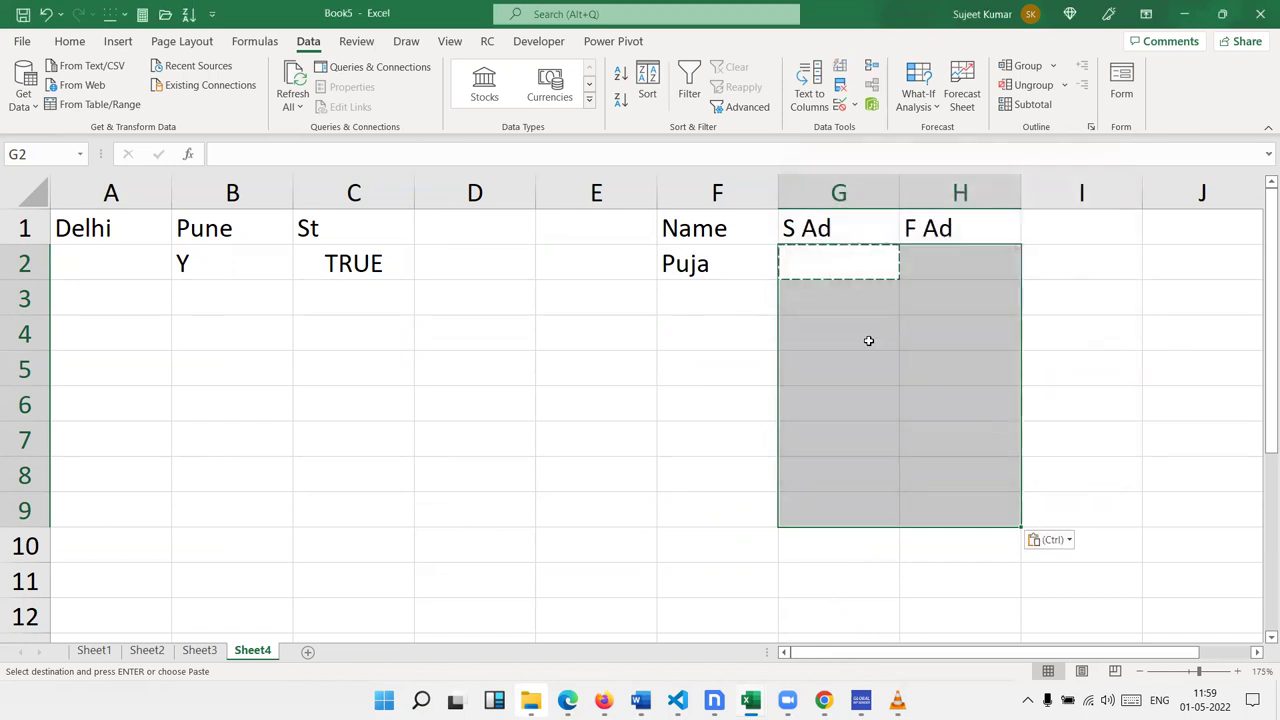
left_click(843, 266)
Step: Enter 5000 in G2, then test 3000 in H2 and cancel the rejection
type("5000")
key("Return")
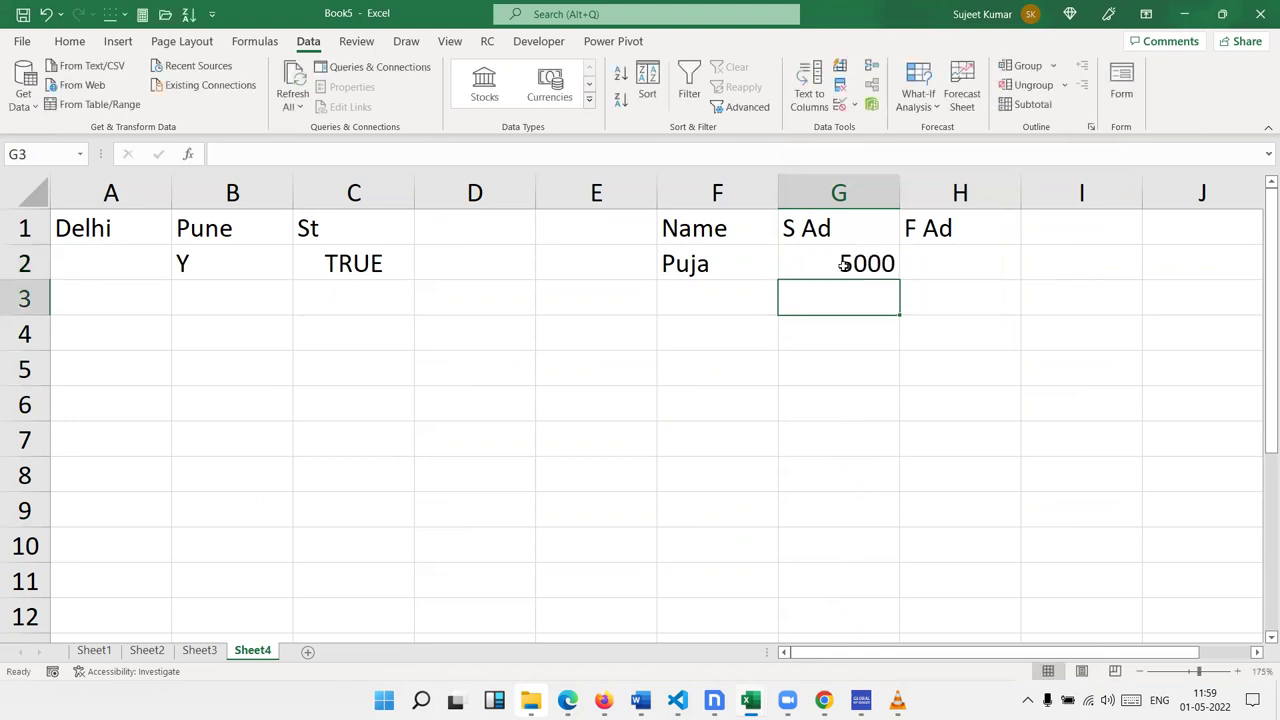
key("Up")
key("Right")
type("3000")
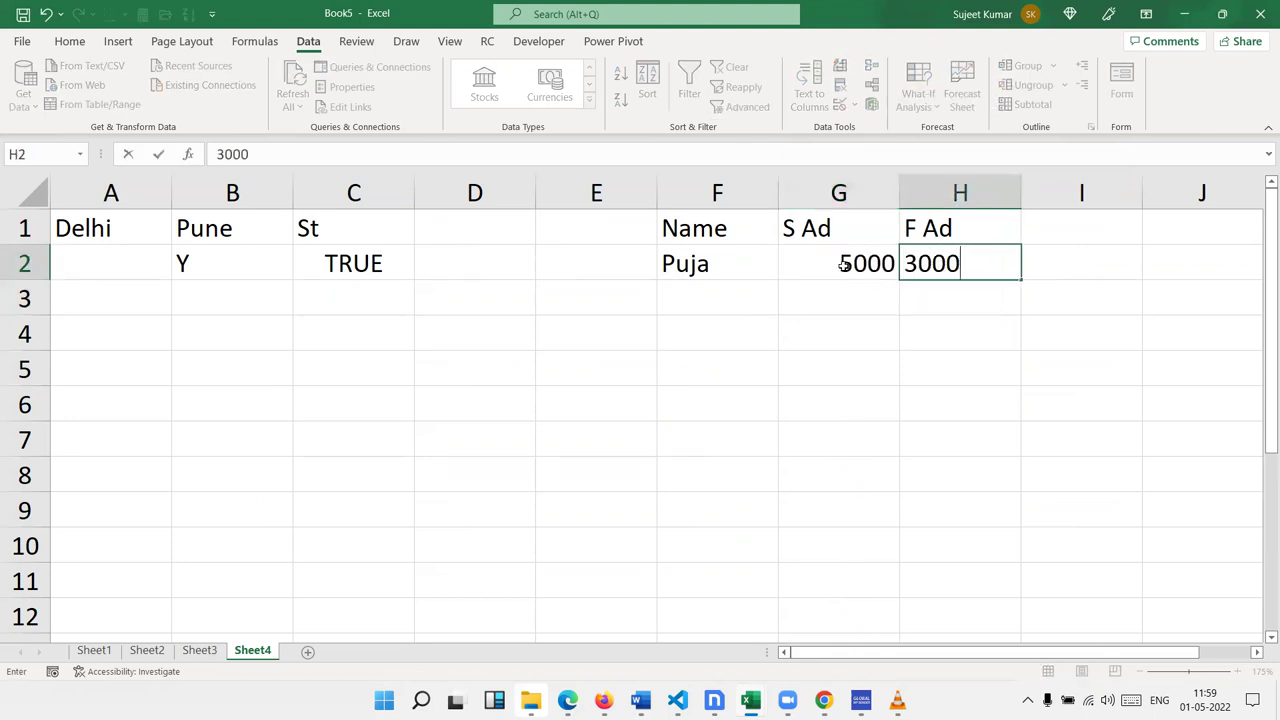
key("Return")
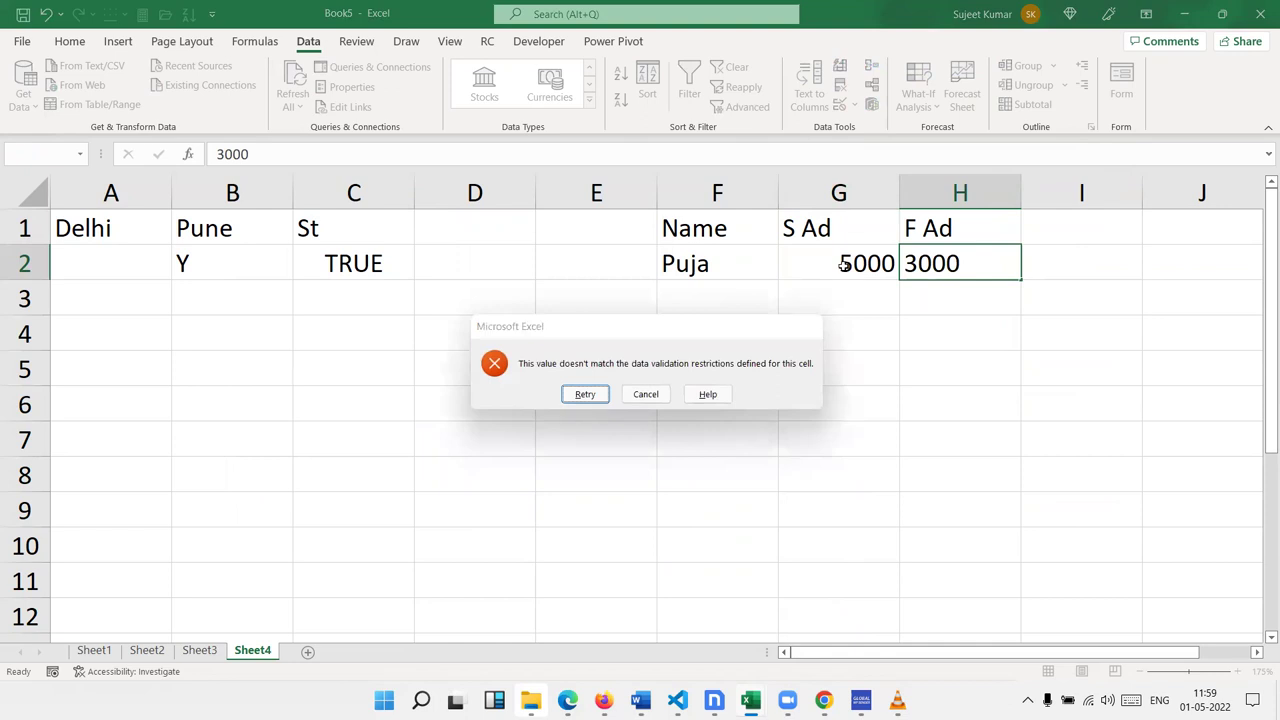
key("Escape")
Step: Enter 200 in H3, then test 100 in G3 and cancel the rejection
key("Down")
type("200")
key("Return")
key("Left")
type("1")
key("Escape")
key("Up")
type("1000")
key("BackSpace")
key("Return")
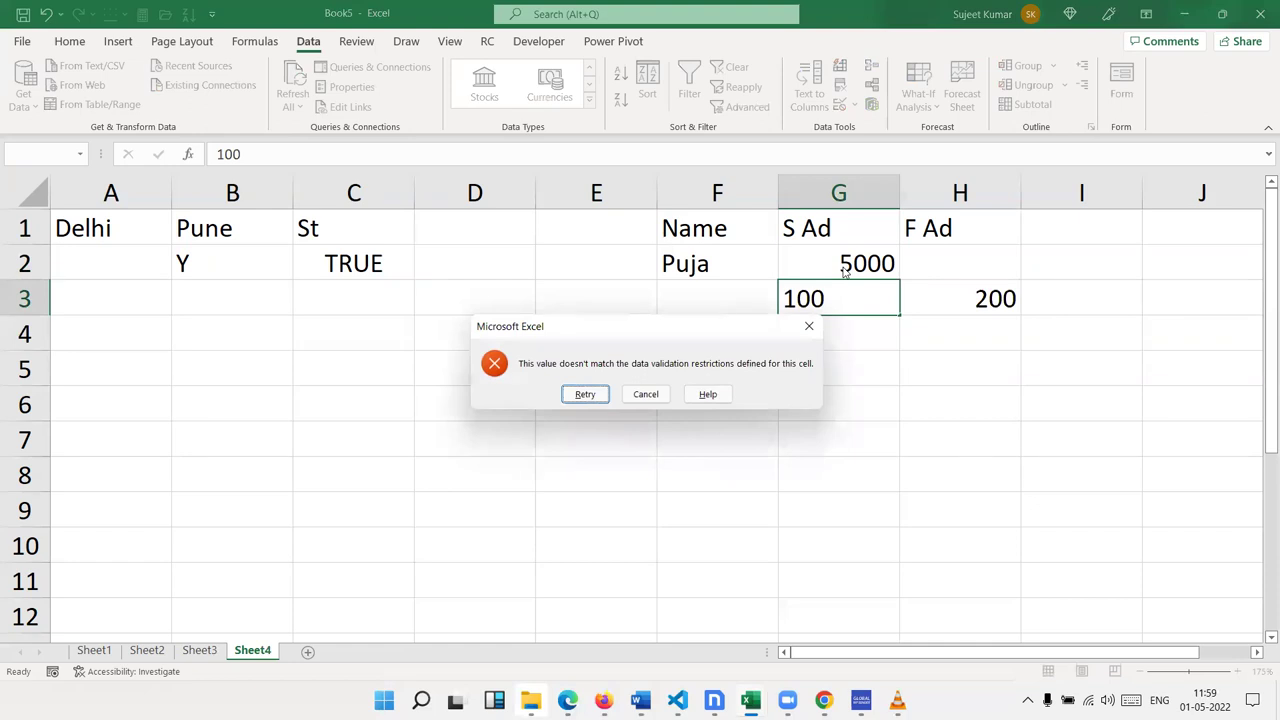
key("Escape")
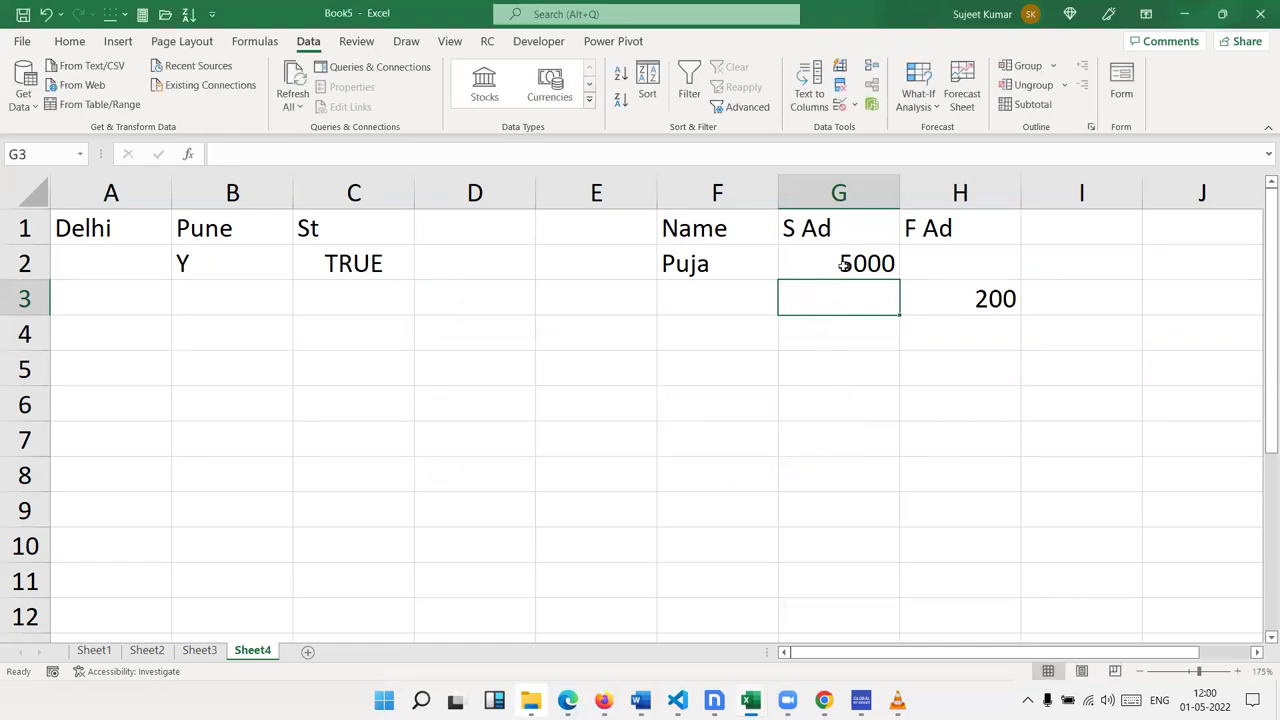
left_click(912, 86)
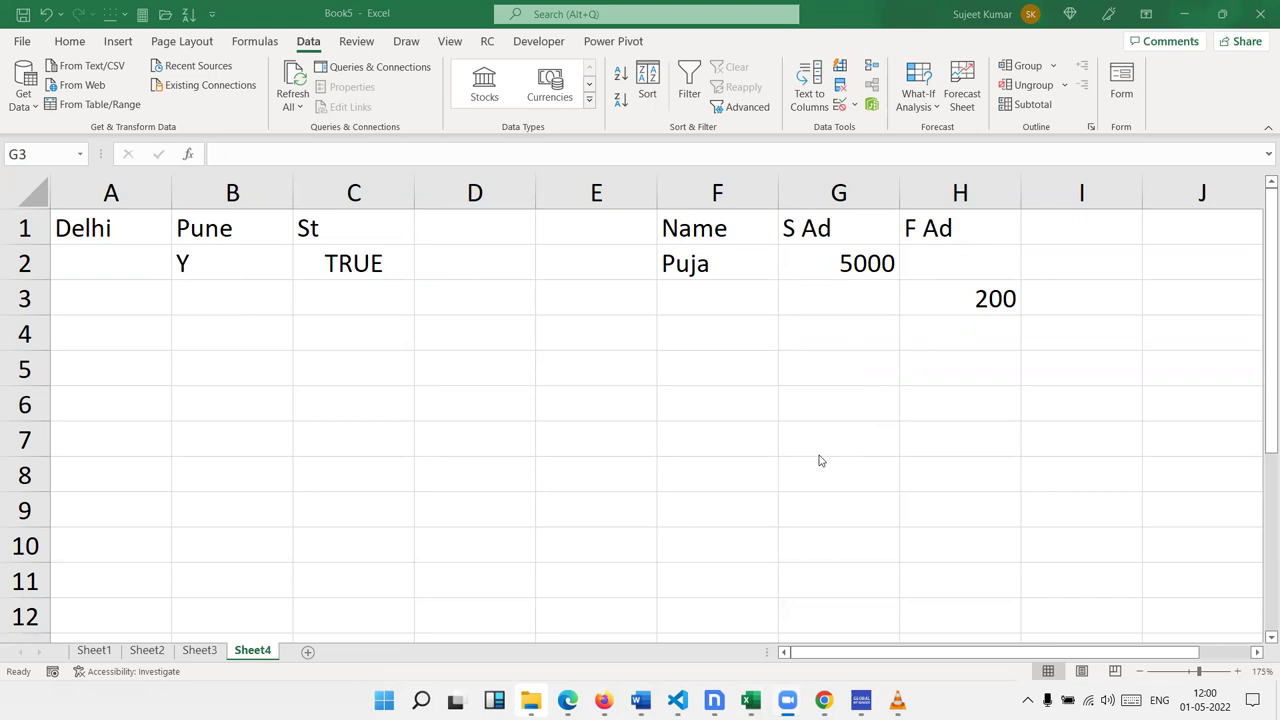
left_click(797, 302)
Step: Load iptindia.com in a new Chrome tab and scroll through the page
mouse_move(823, 700)
left_click(808, 660)
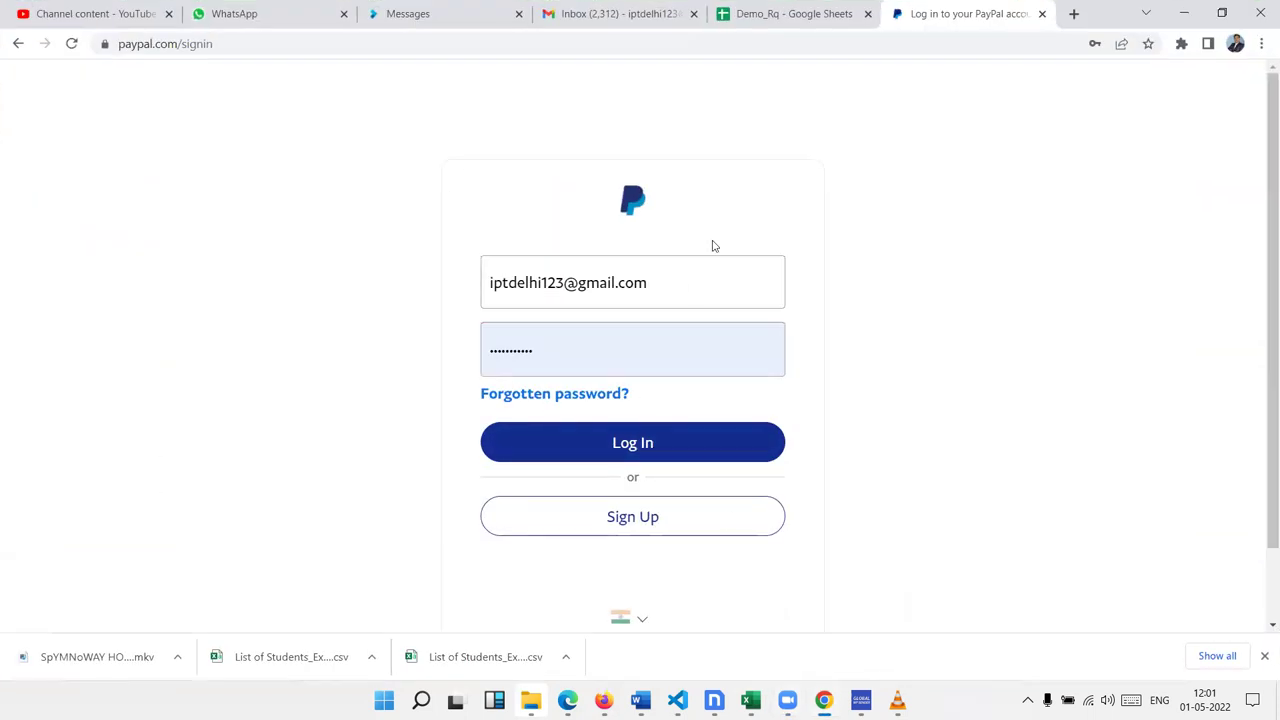
left_click(1072, 14)
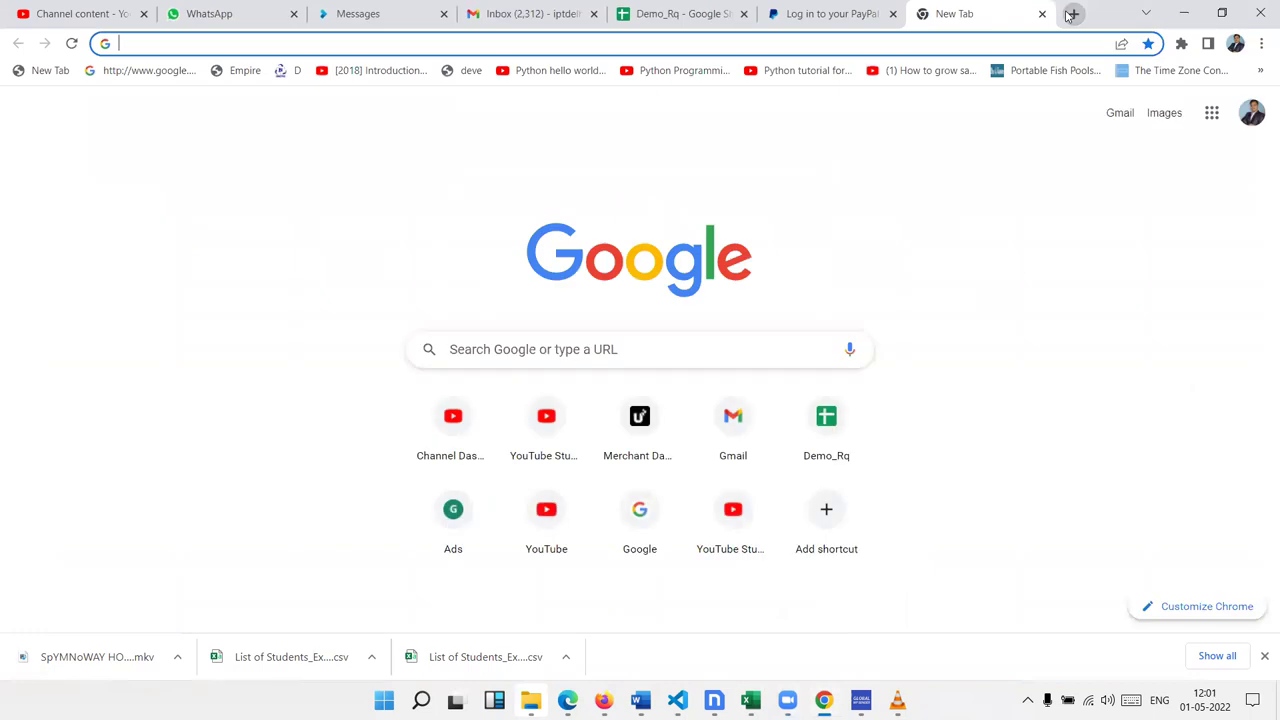
type("ipt")
key("Return")
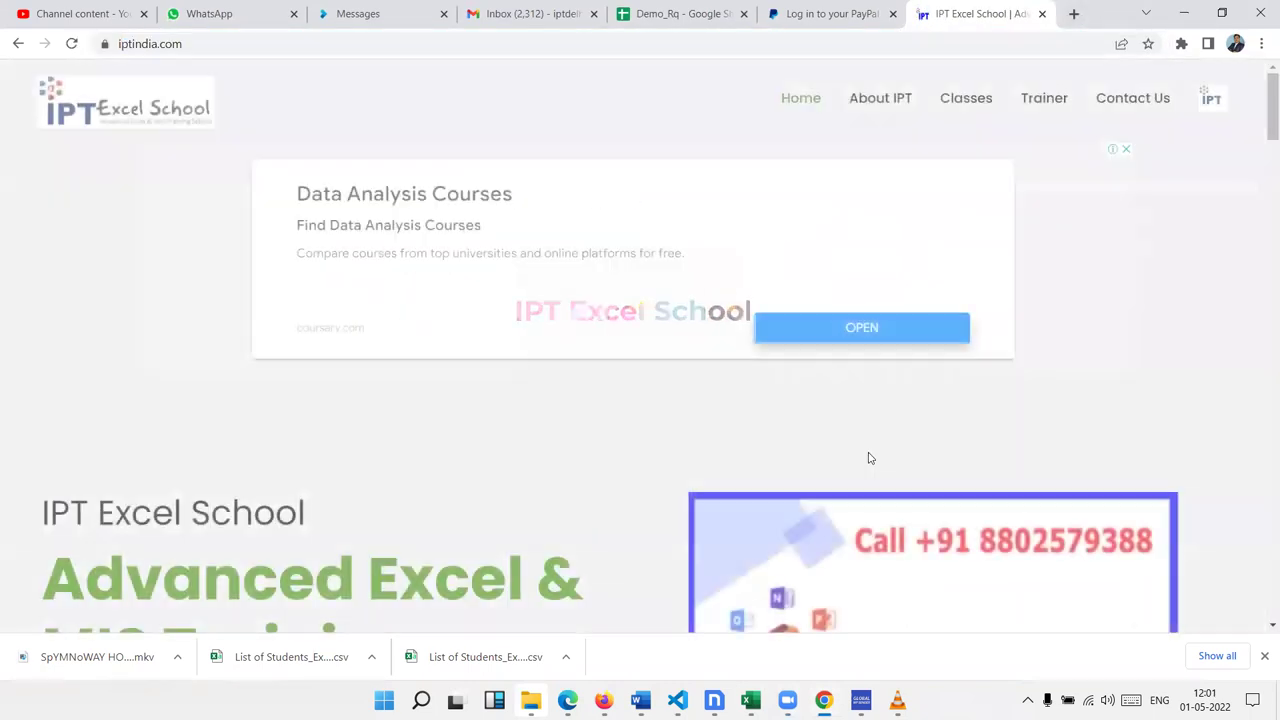
scroll(530, 409, "down", 3)
scroll(571, 417, "down", 5)
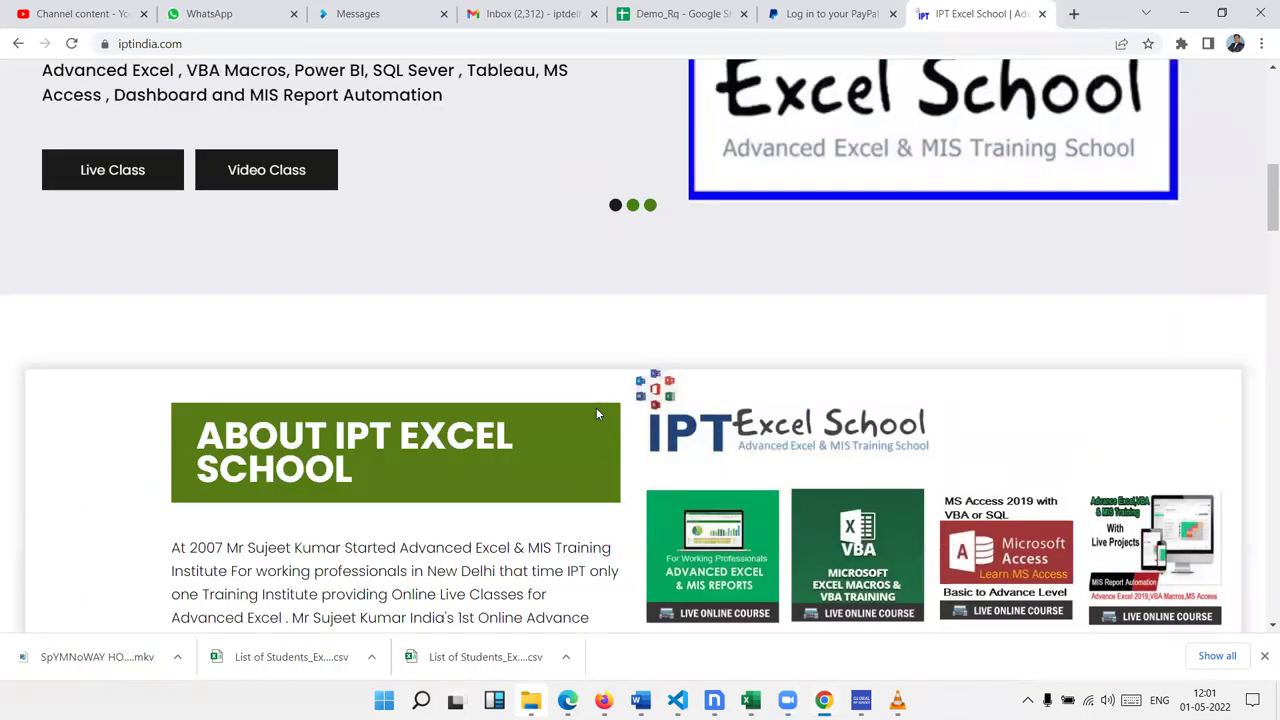
scroll(596, 407, "up", 2)
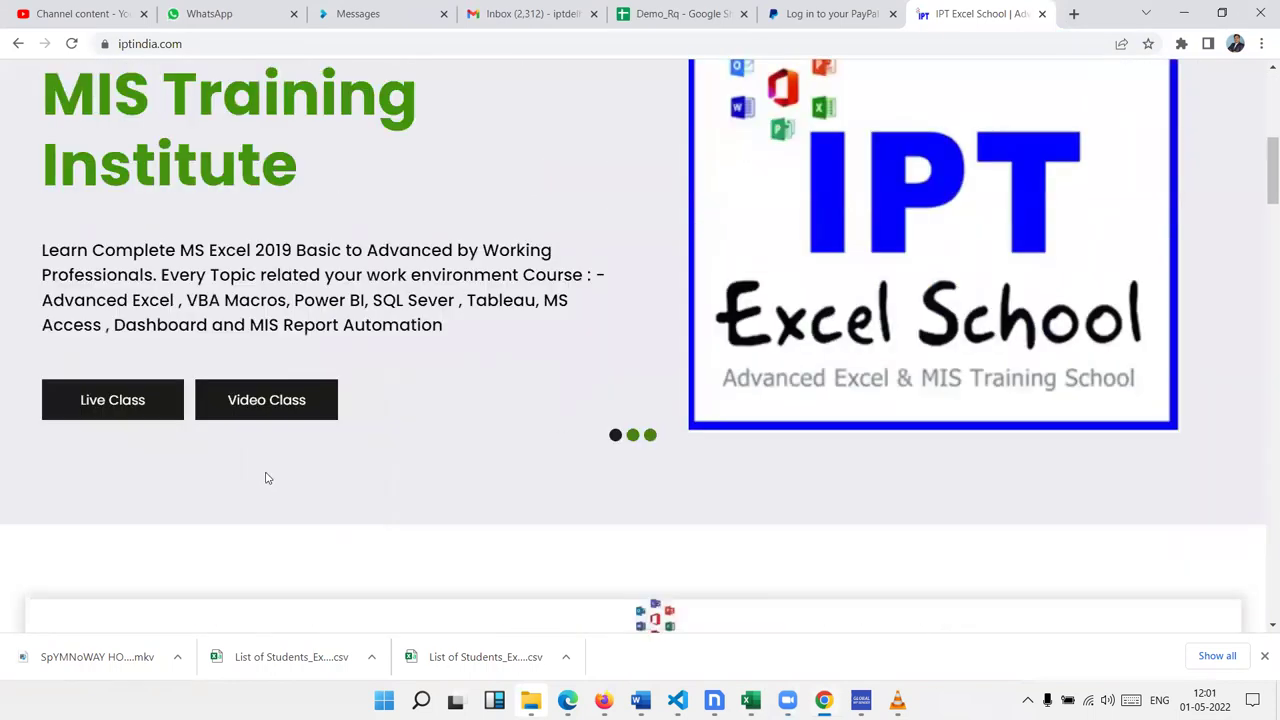
Step: Open Live Class in a new tab, go to Video Class, and dismiss the Coursary ad
right_click(148, 398)
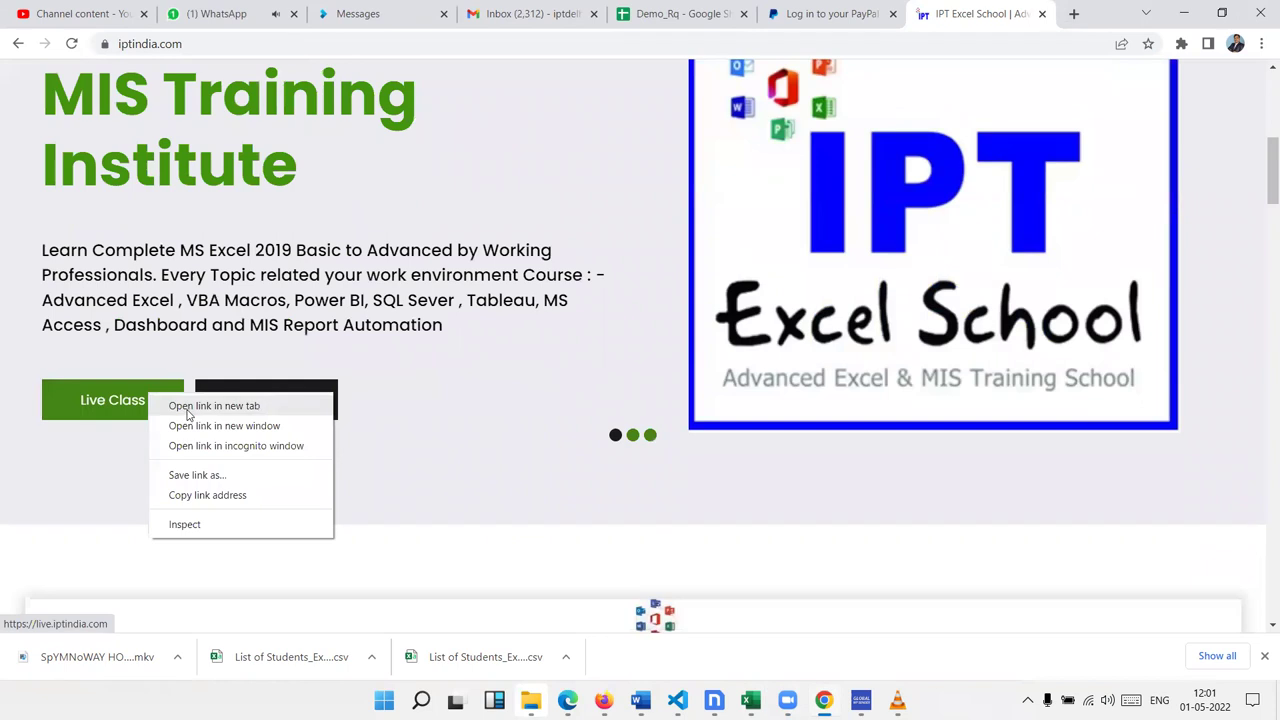
left_click(188, 407)
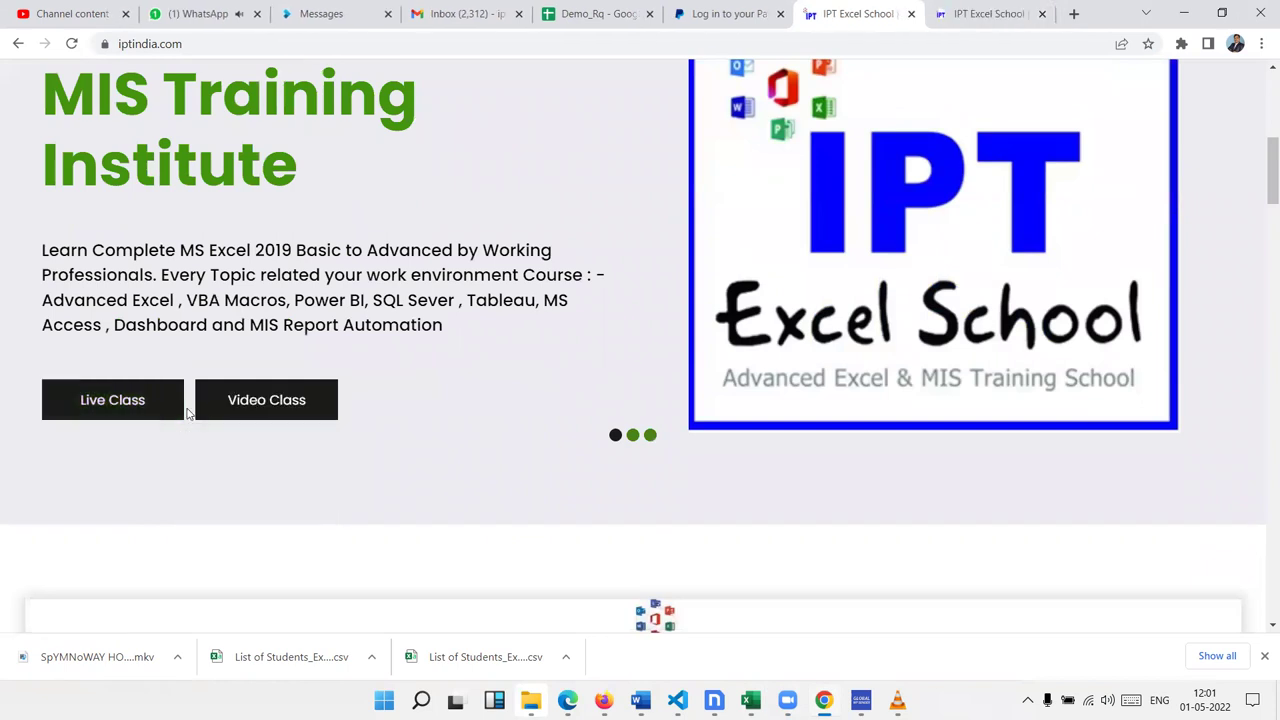
left_click(240, 417)
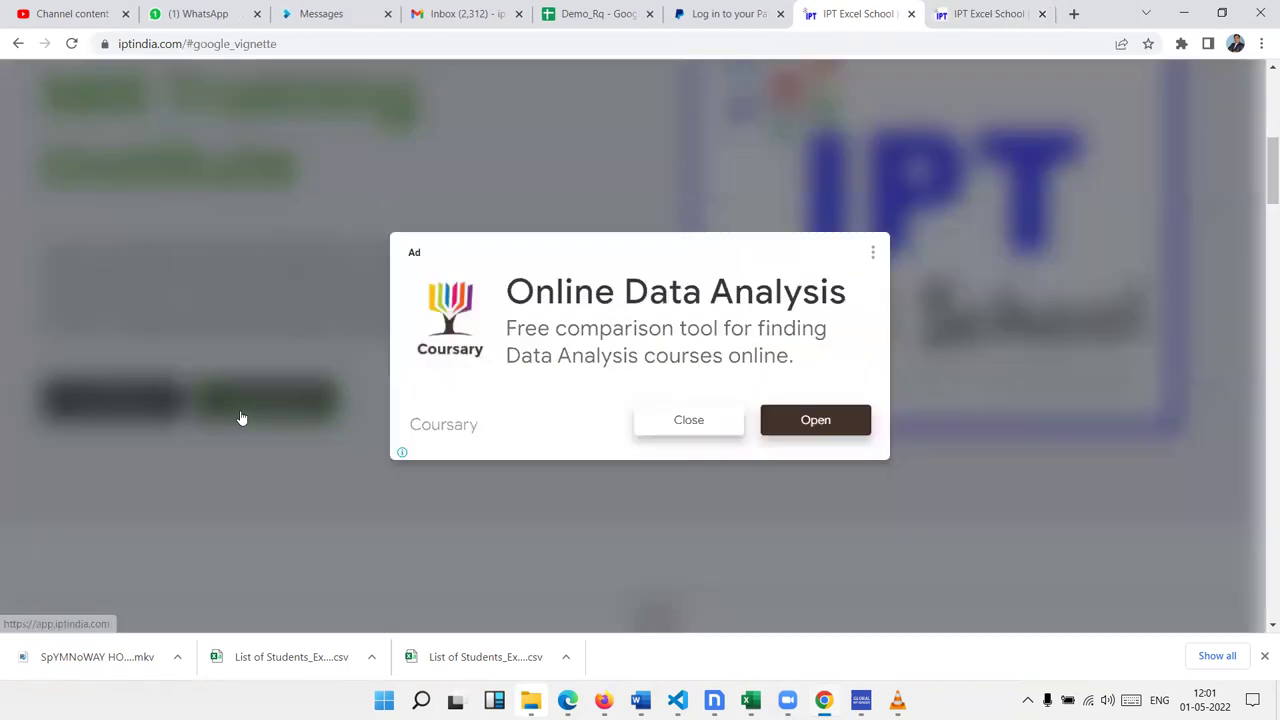
left_click(726, 432)
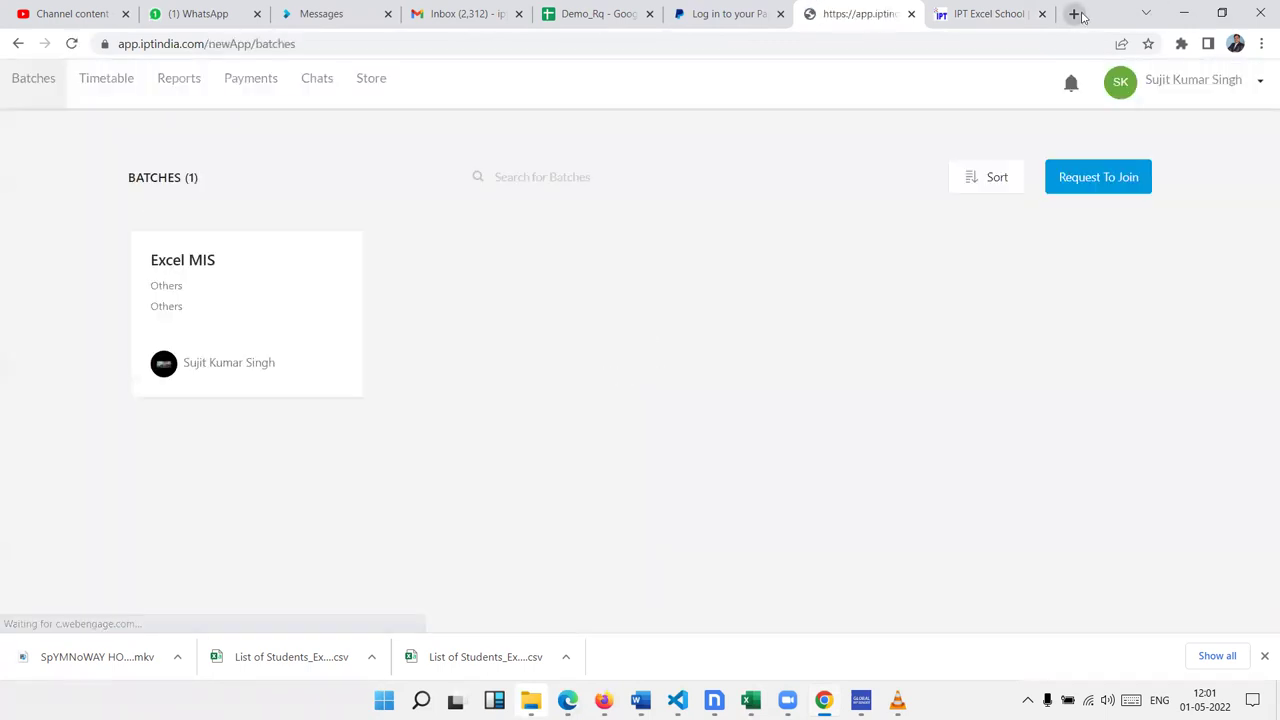
Step: Reload the IPT app page, open its Content store, then show the live.iptindia.com course catalogue
left_click(122, 46)
left_click(122, 46)
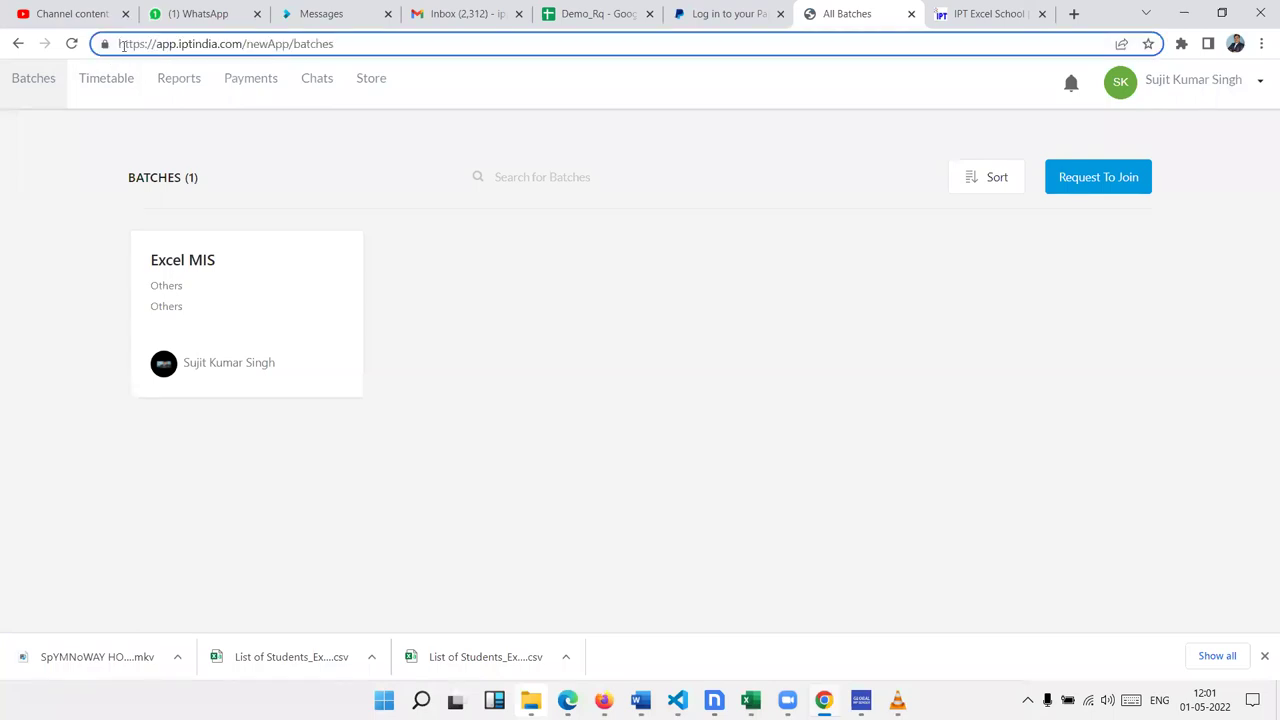
left_click_drag(119, 44, 240, 48)
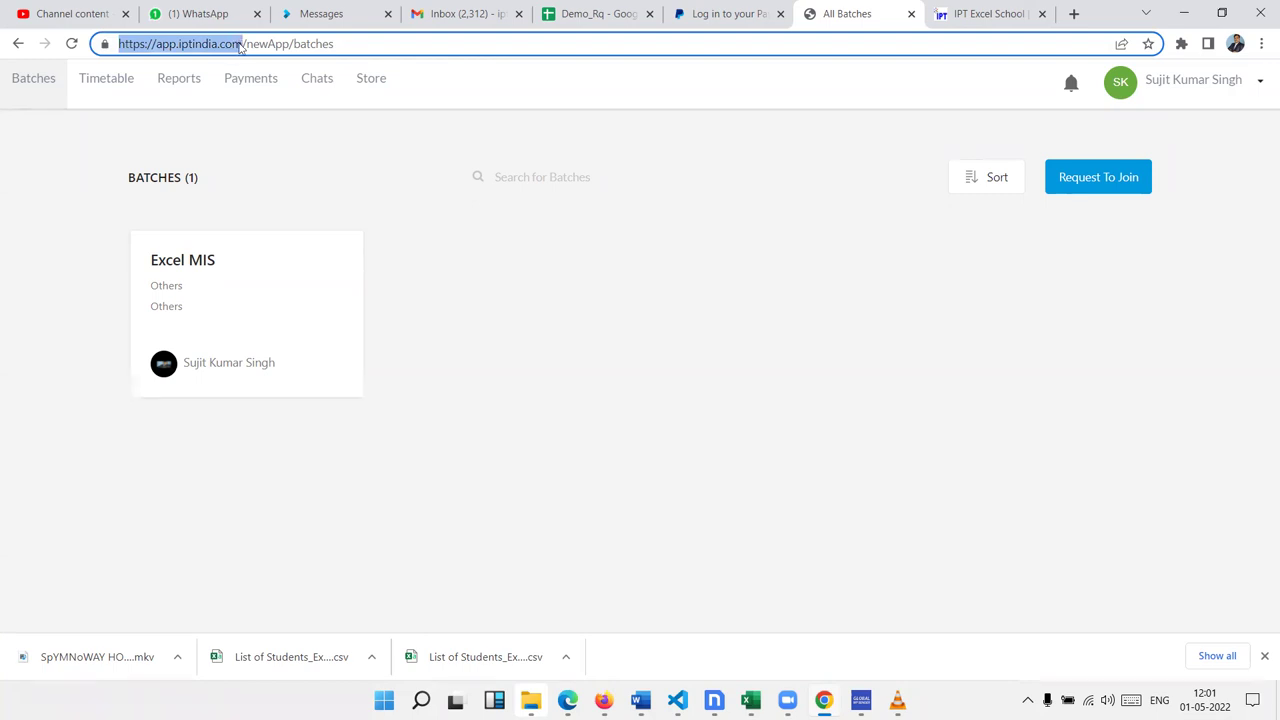
key("Return")
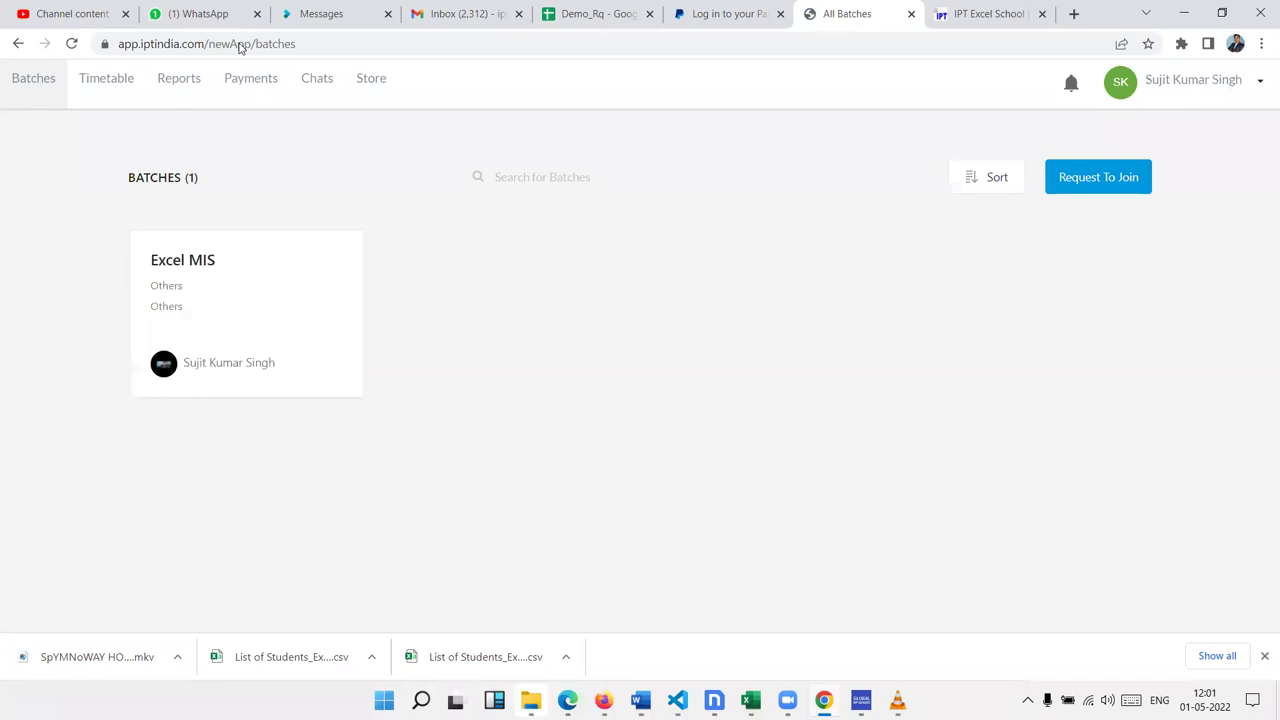
left_click(365, 82)
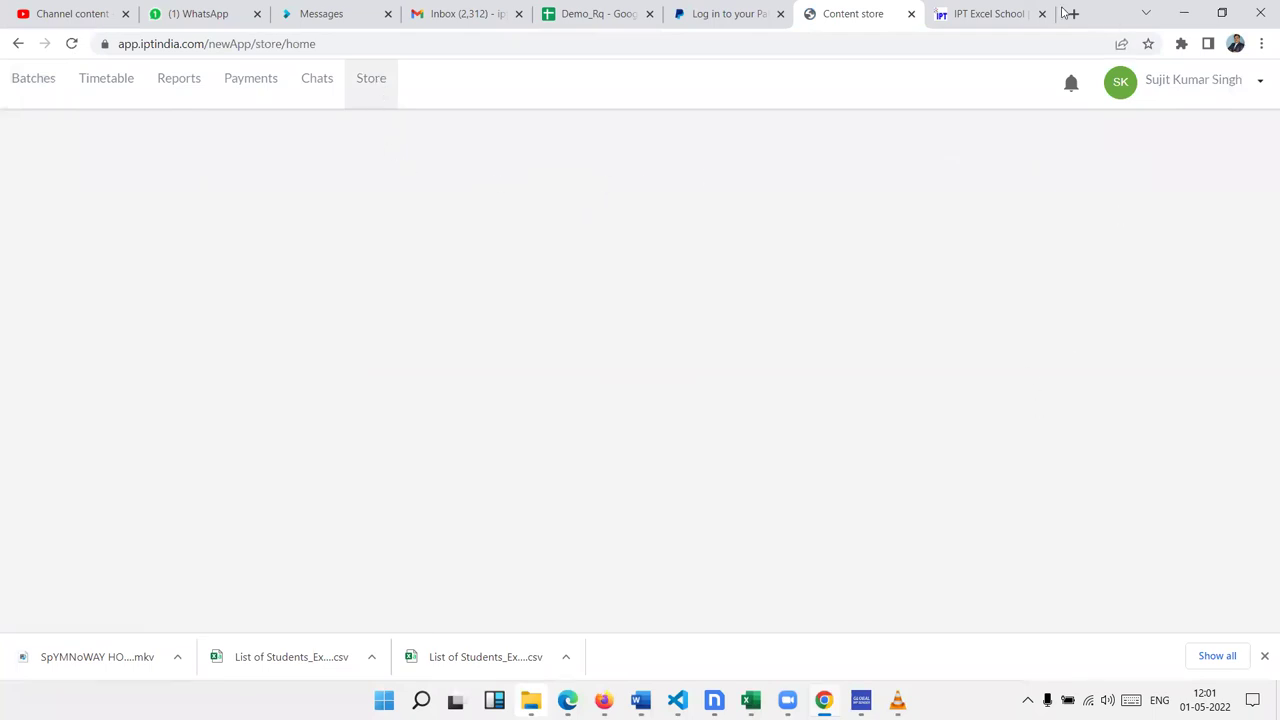
left_click(1010, 20)
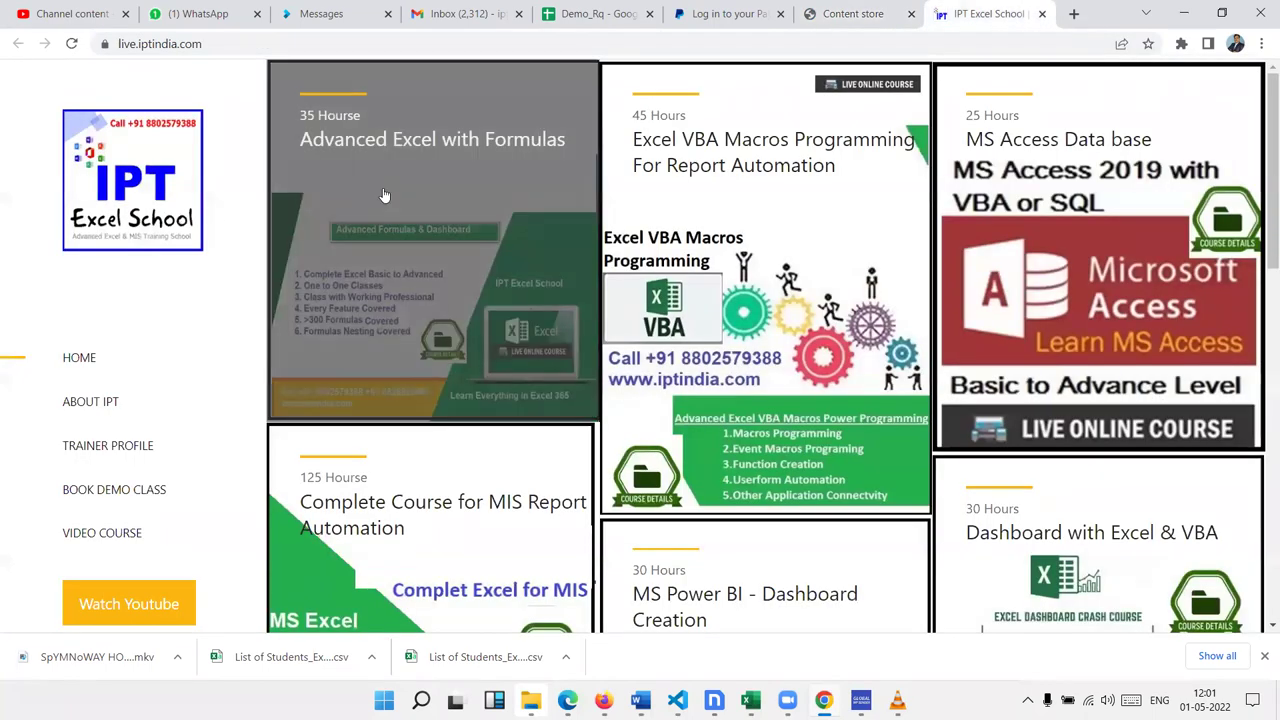
Step: Open the Advanced Excel with Formulas course page, briefly reloading the content store tab
left_click(445, 165)
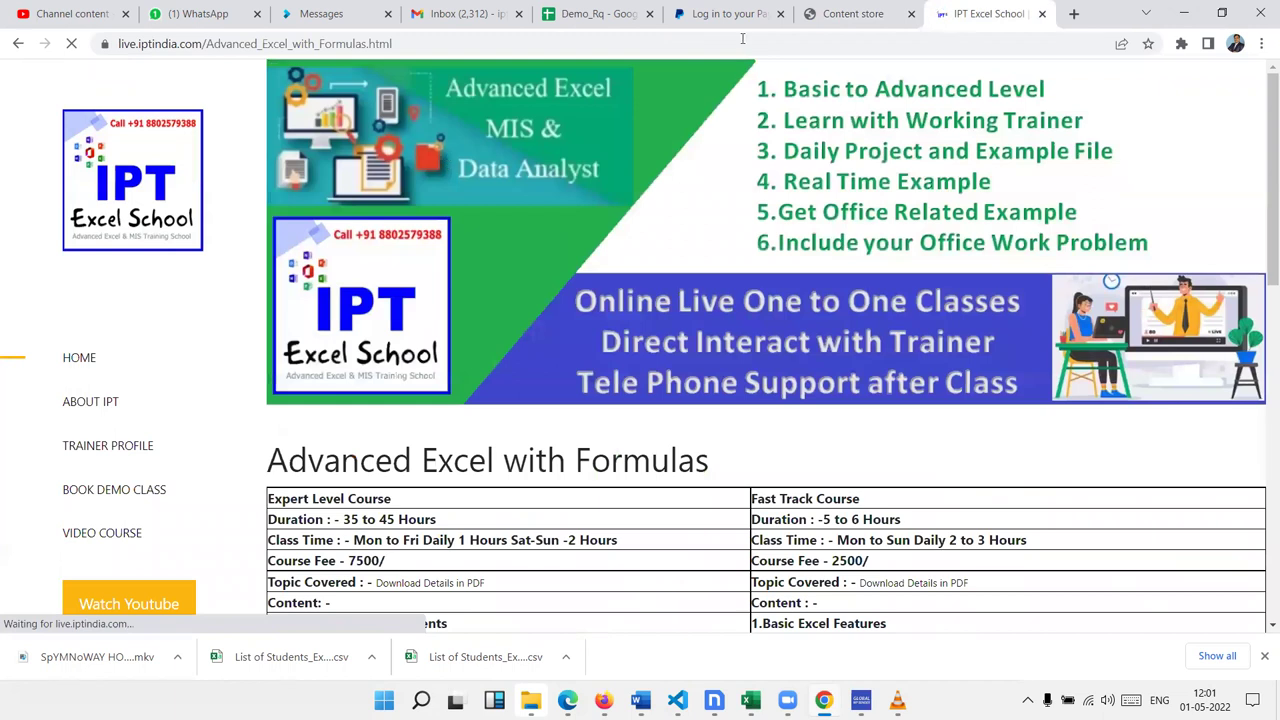
left_click(855, 14)
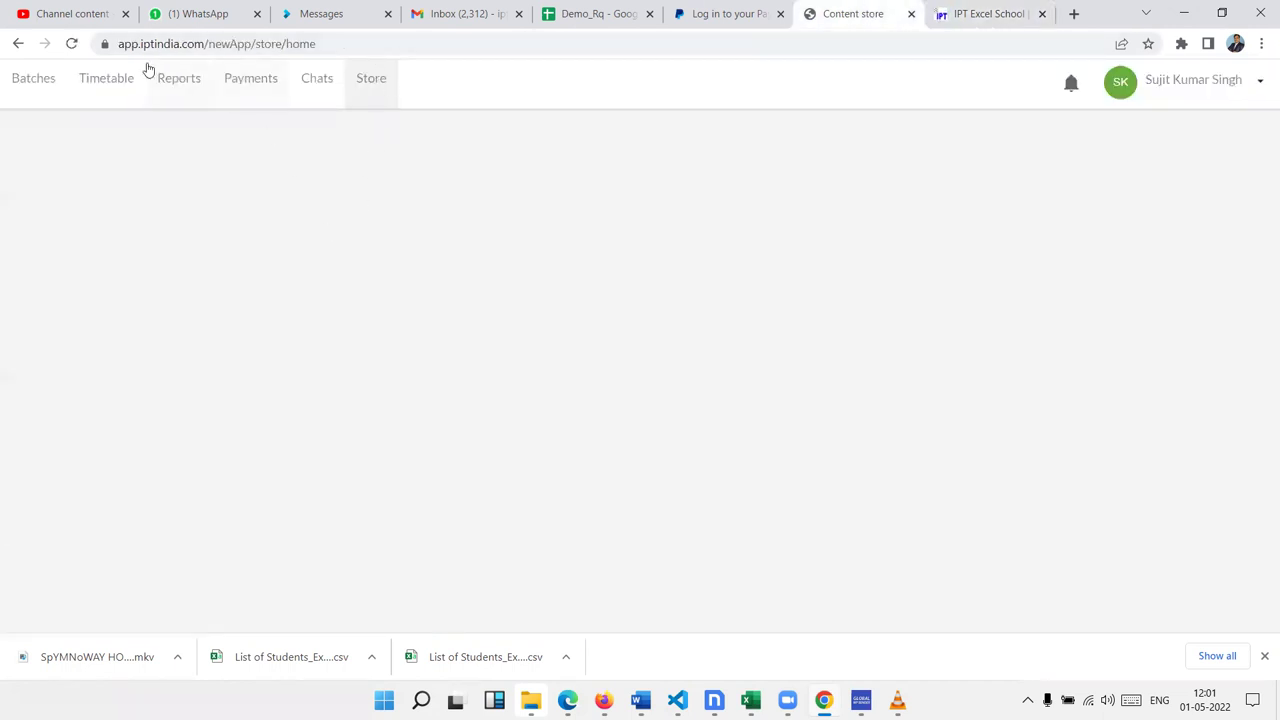
left_click(72, 44)
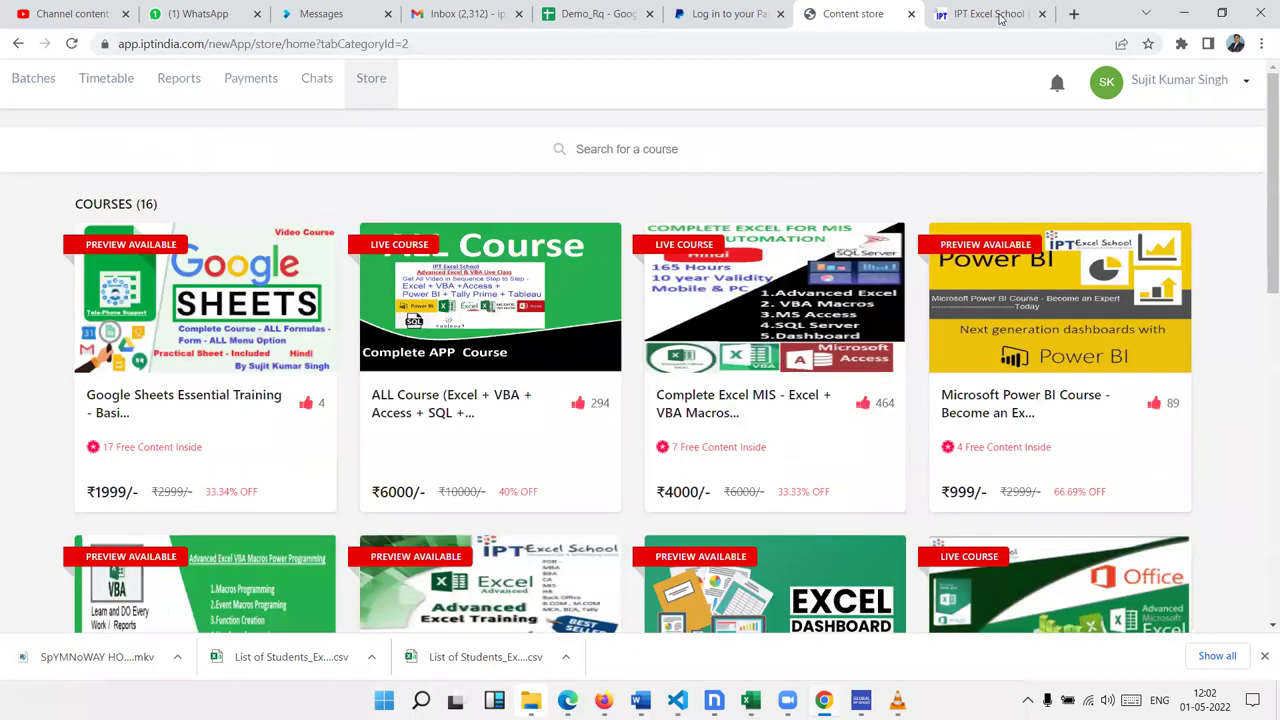
left_click(1000, 14)
scroll(703, 375, "down", 4)
scroll(703, 375, "up", 1)
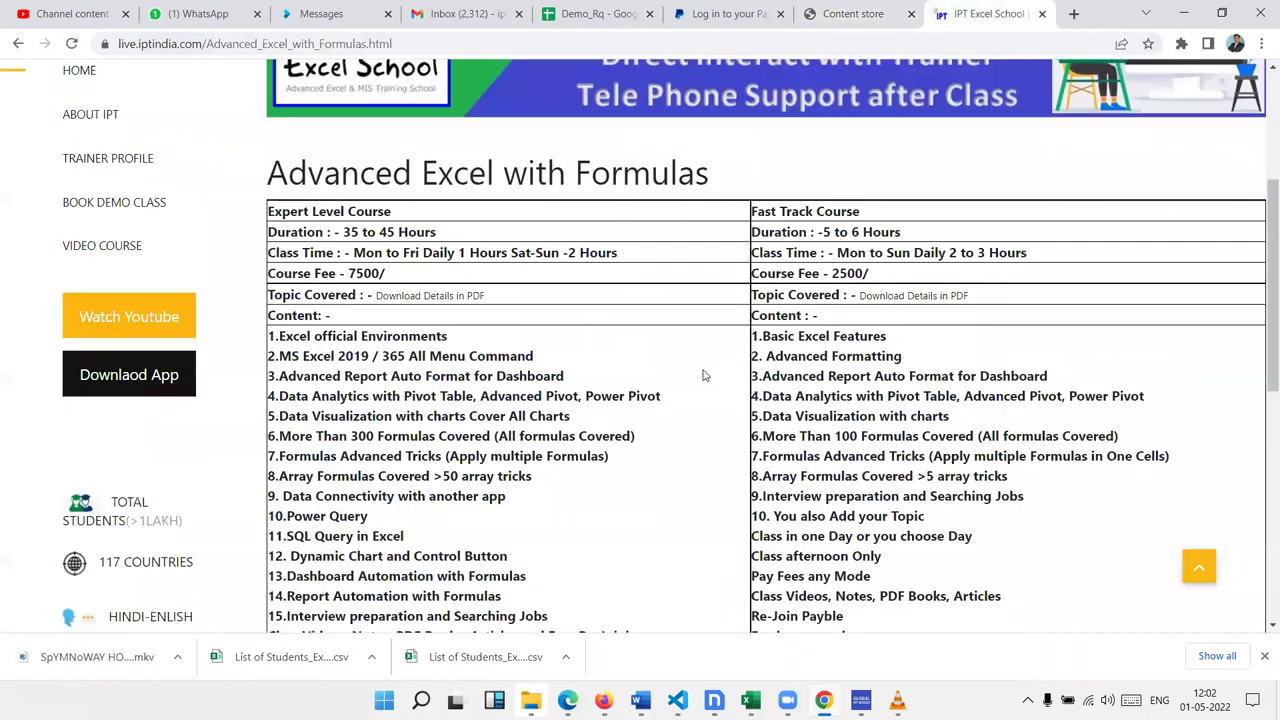
Step: Highlight the Expert Level Course heading and the Videos, Books, Articles and Free Re-Joining features
triple_click(345, 220)
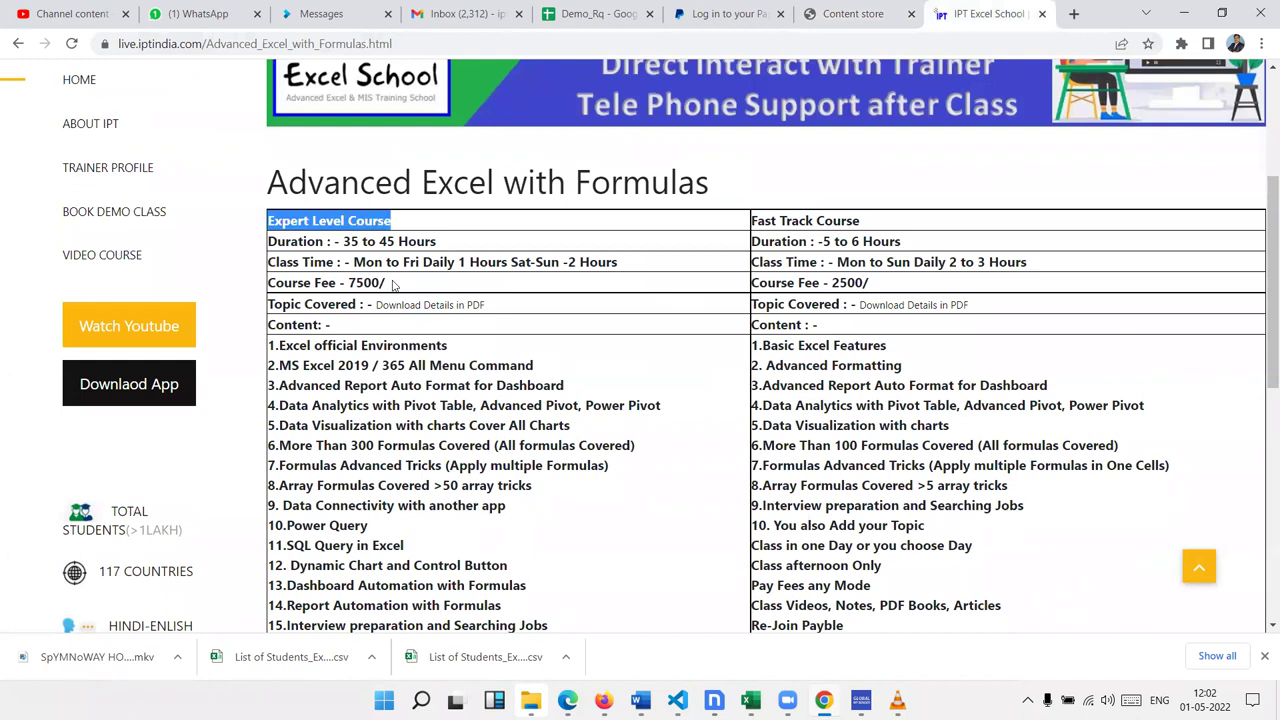
mouse_move(269, 344)
left_mouse_down()
mouse_move(478, 604)
mouse_move(478, 625)
left_mouse_up()
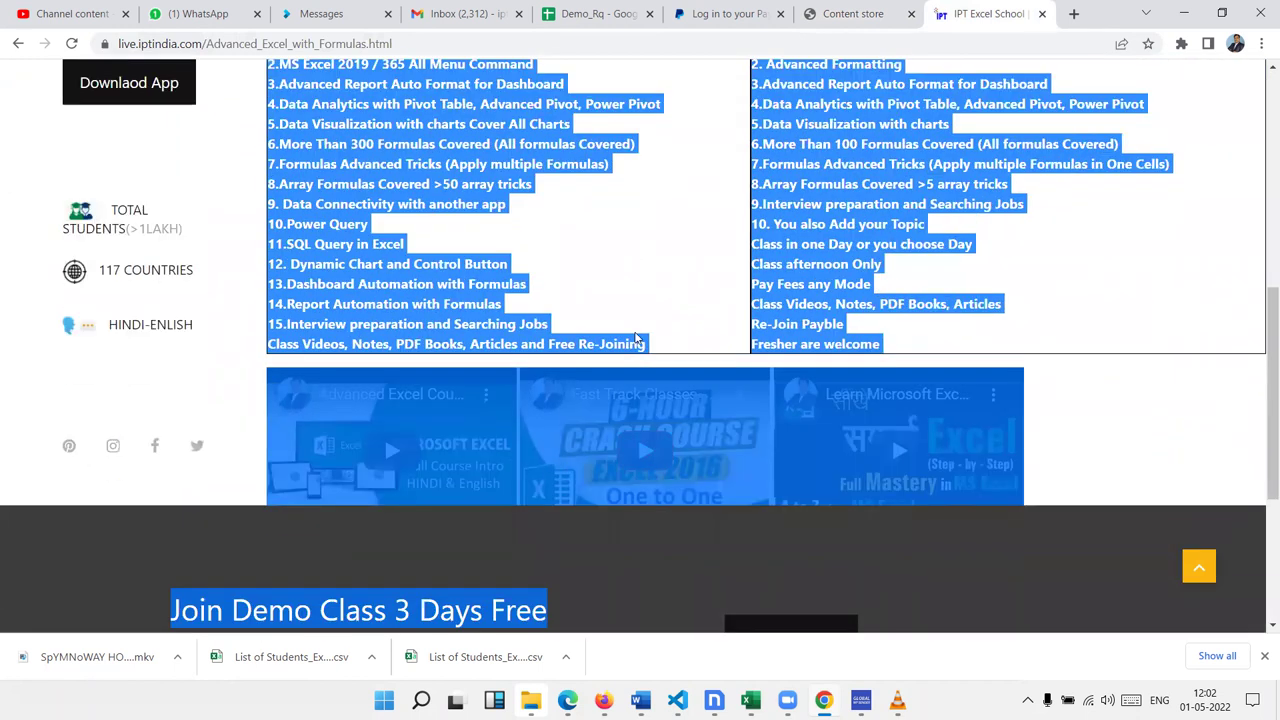
left_click(636, 338)
double_click(309, 341)
left_click(417, 343)
double_click(427, 343)
double_click(490, 343)
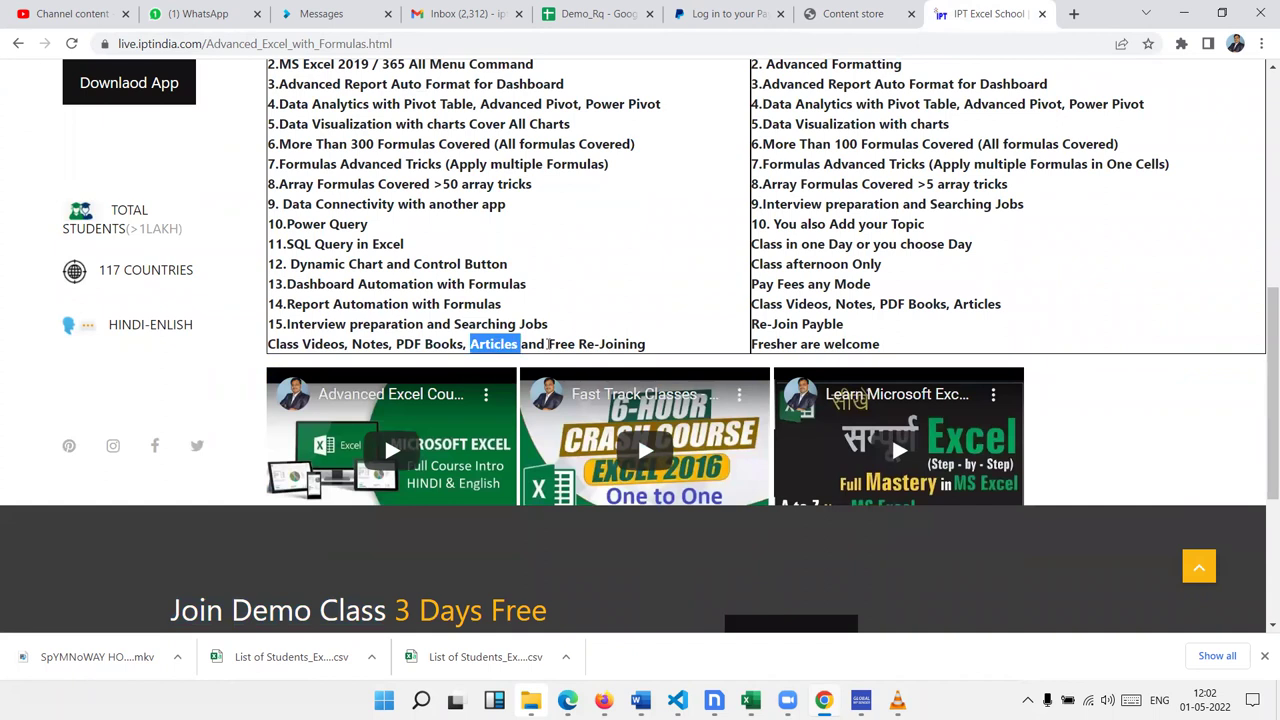
left_click_drag(556, 343, 674, 347)
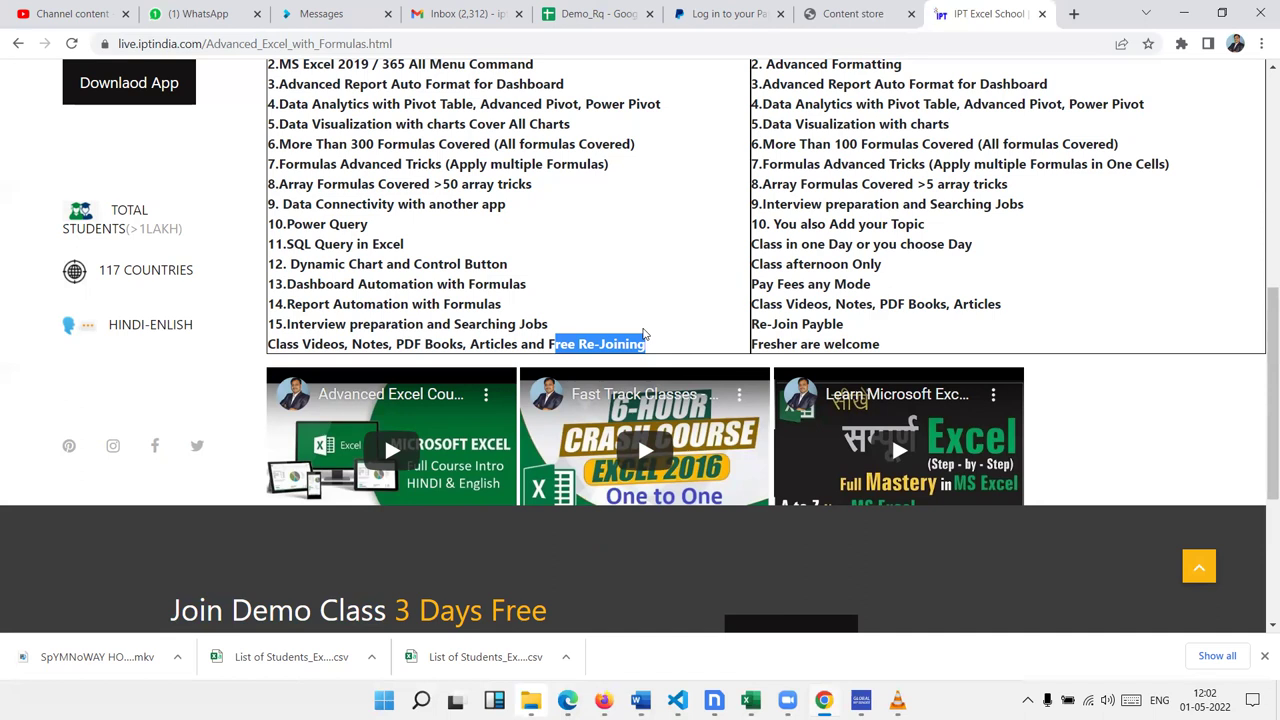
Step: Highlight the Fast Track course's 5 to 6 Hours duration and 2500 fee
scroll(620, 329, "up", 1)
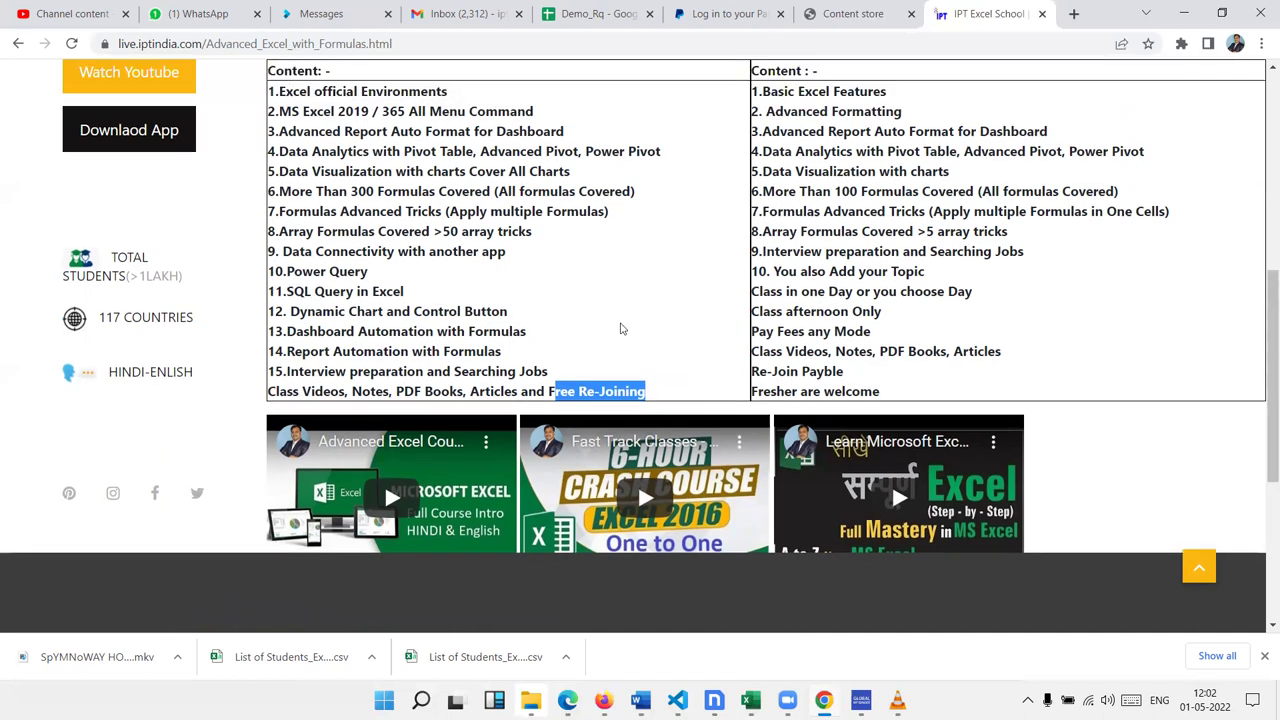
scroll(620, 329, "up", 5)
scroll(620, 329, "down", 4)
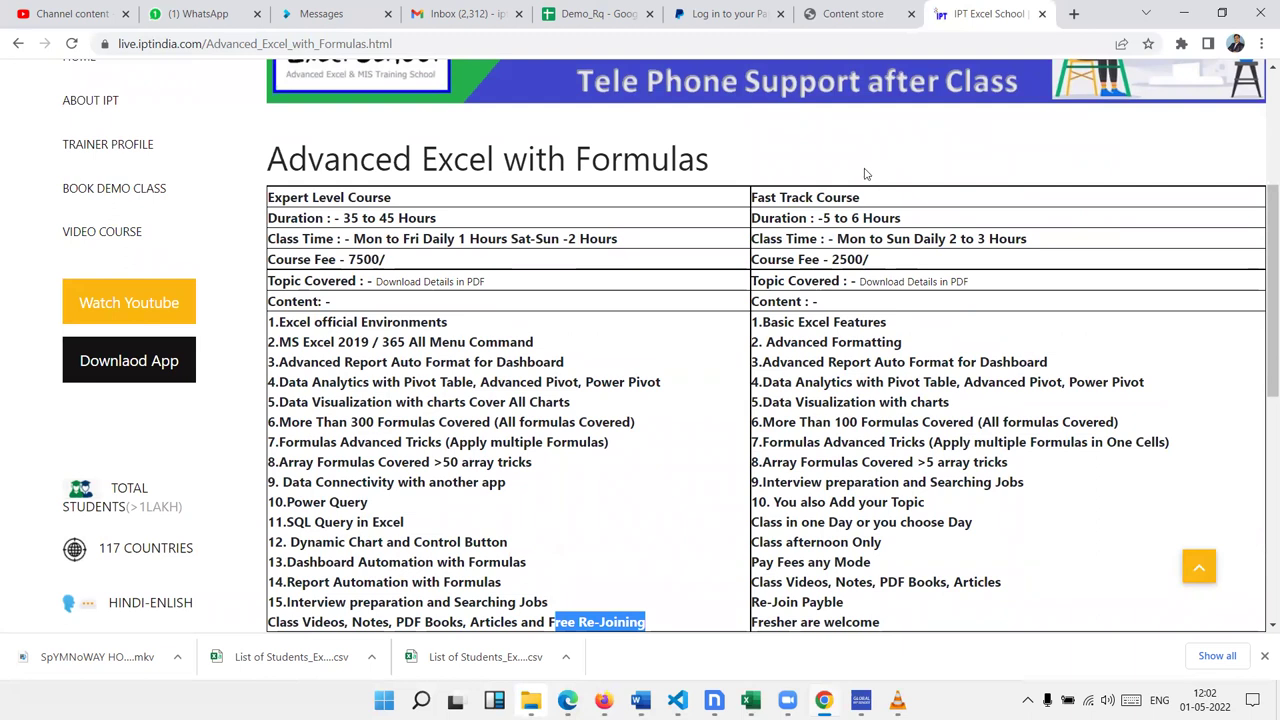
triple_click(841, 218)
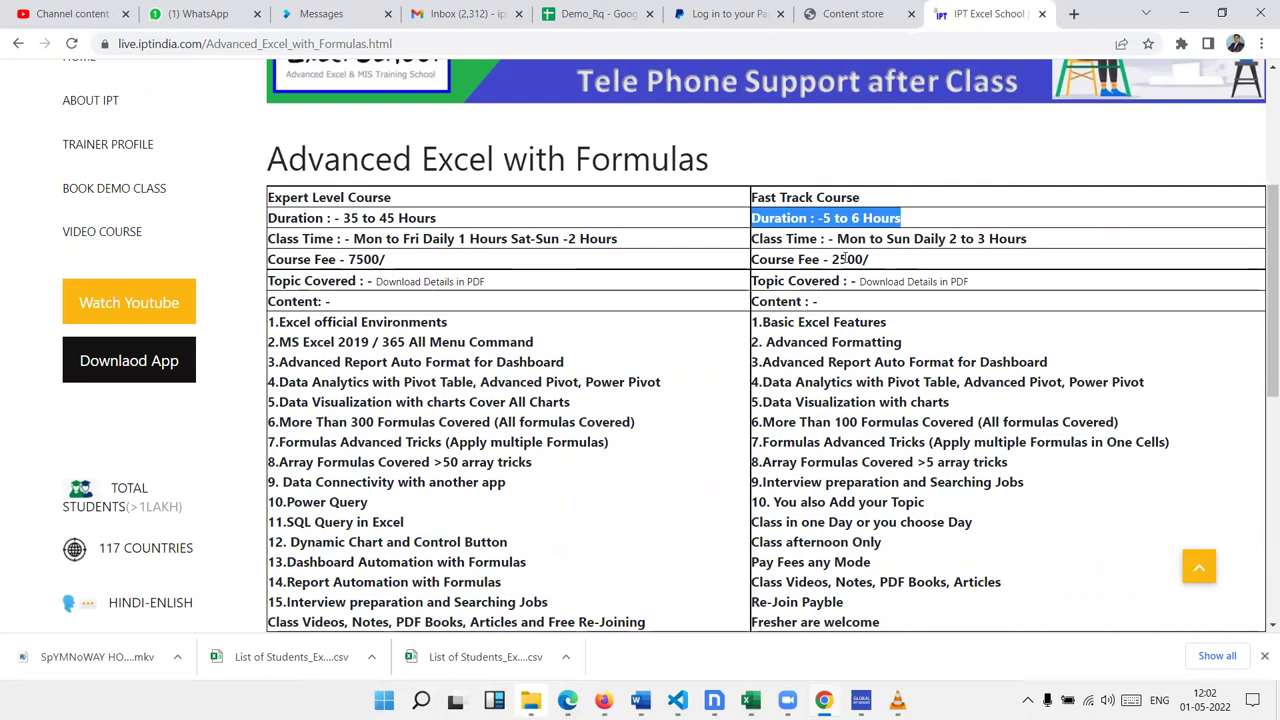
left_click(845, 258)
double_click(847, 257)
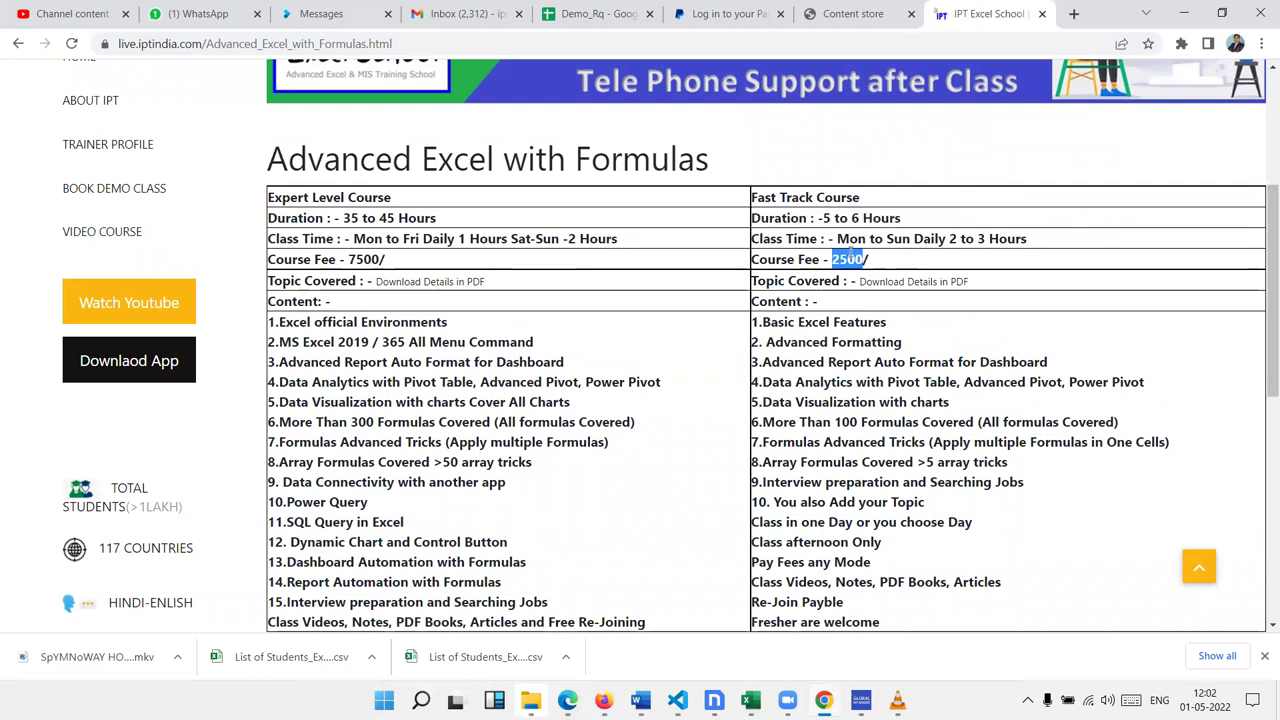
scroll(850, 257, "down", 3)
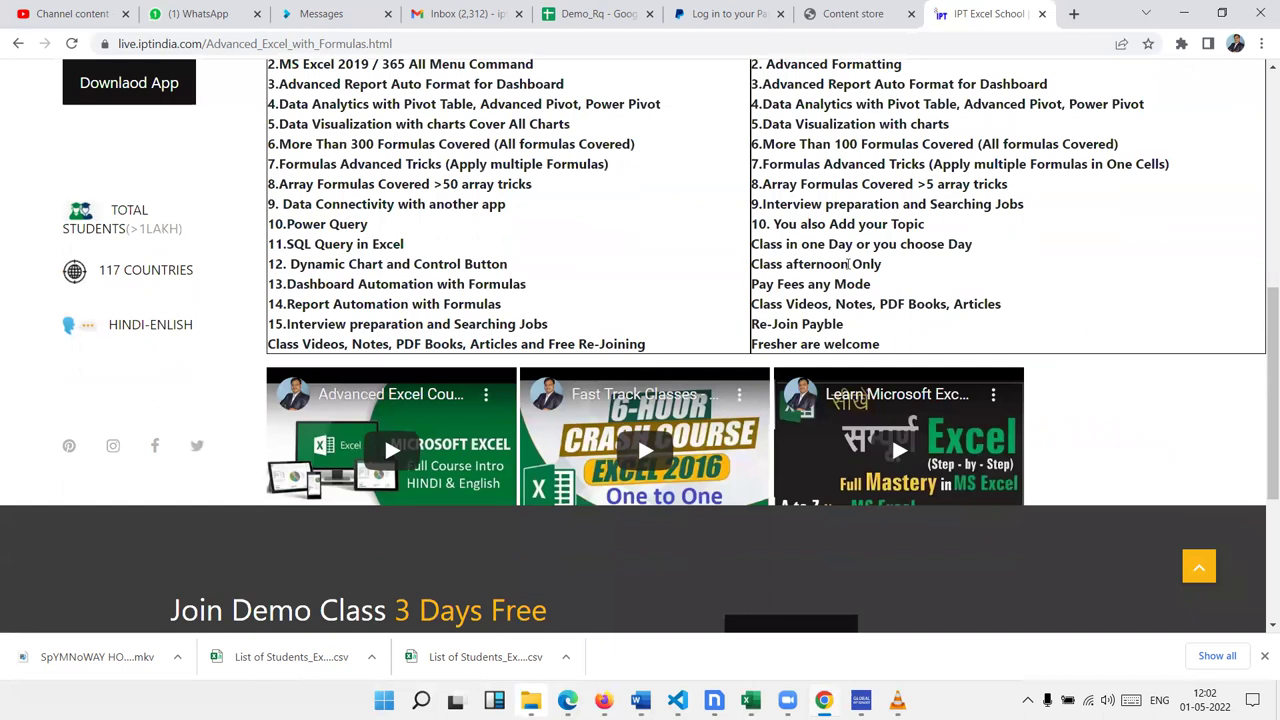
scroll(848, 264, "up", 3)
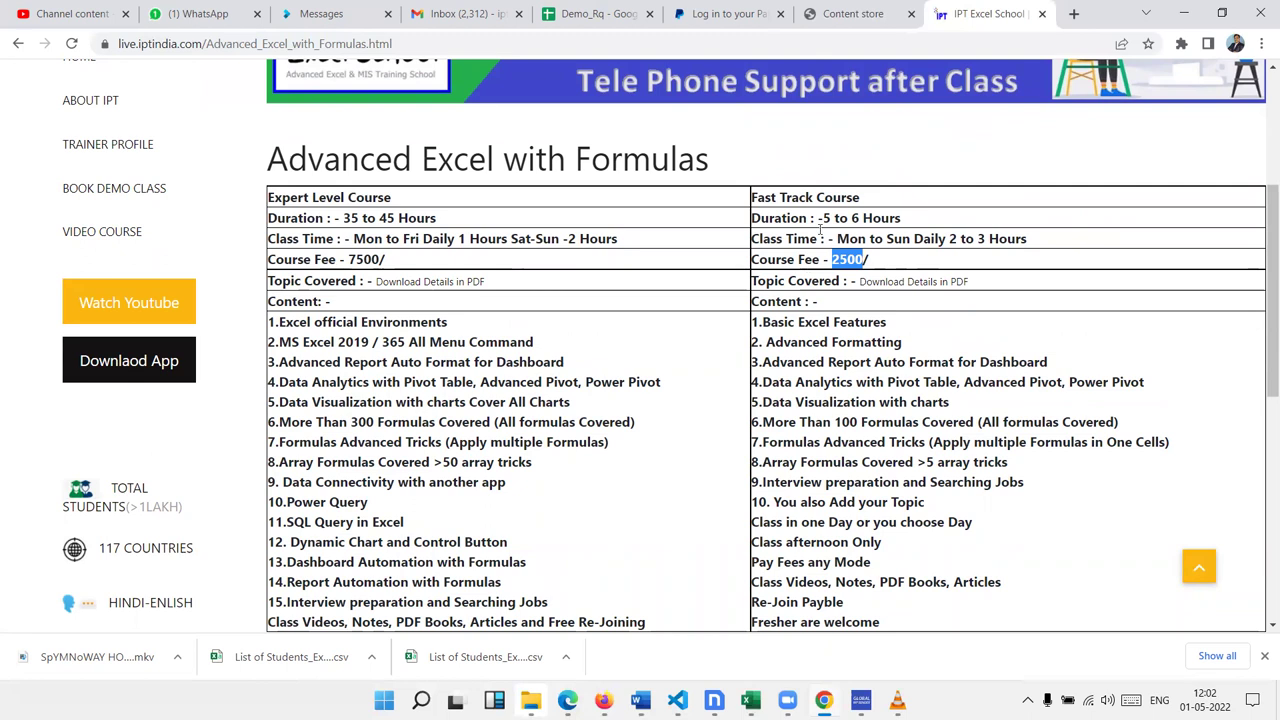
left_click_drag(822, 218, 864, 218)
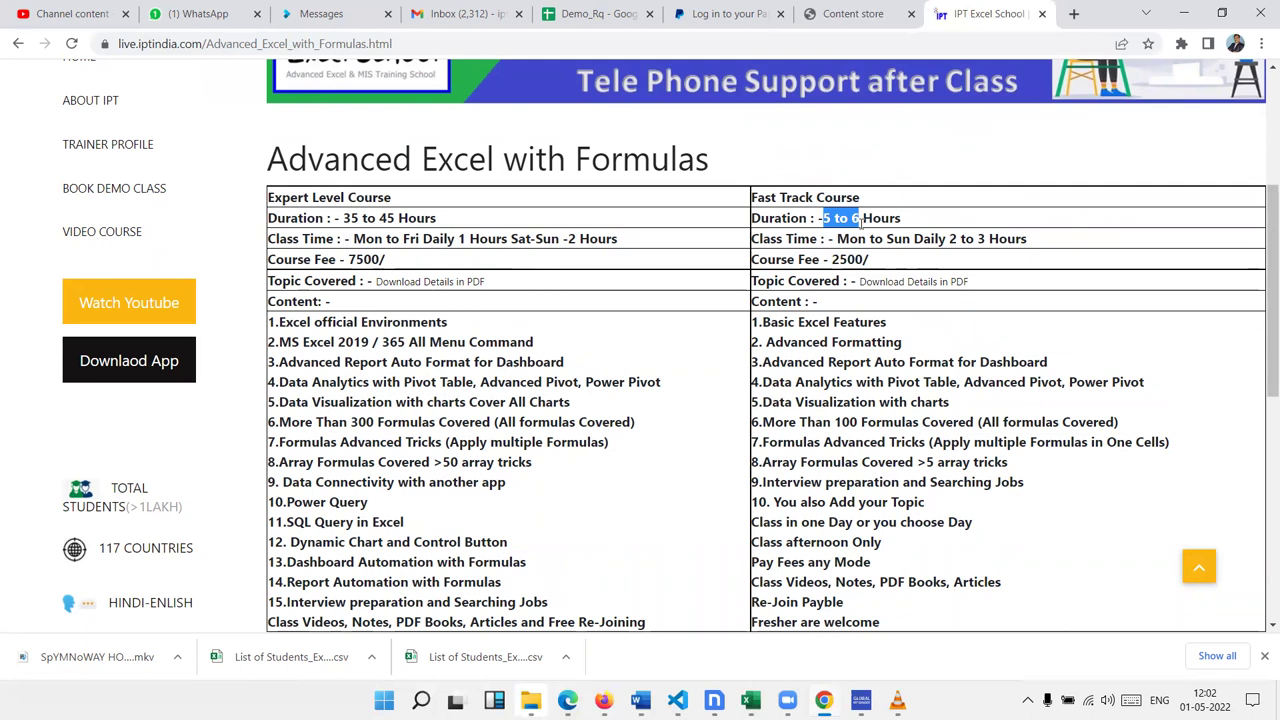
scroll(824, 395, "down", 3)
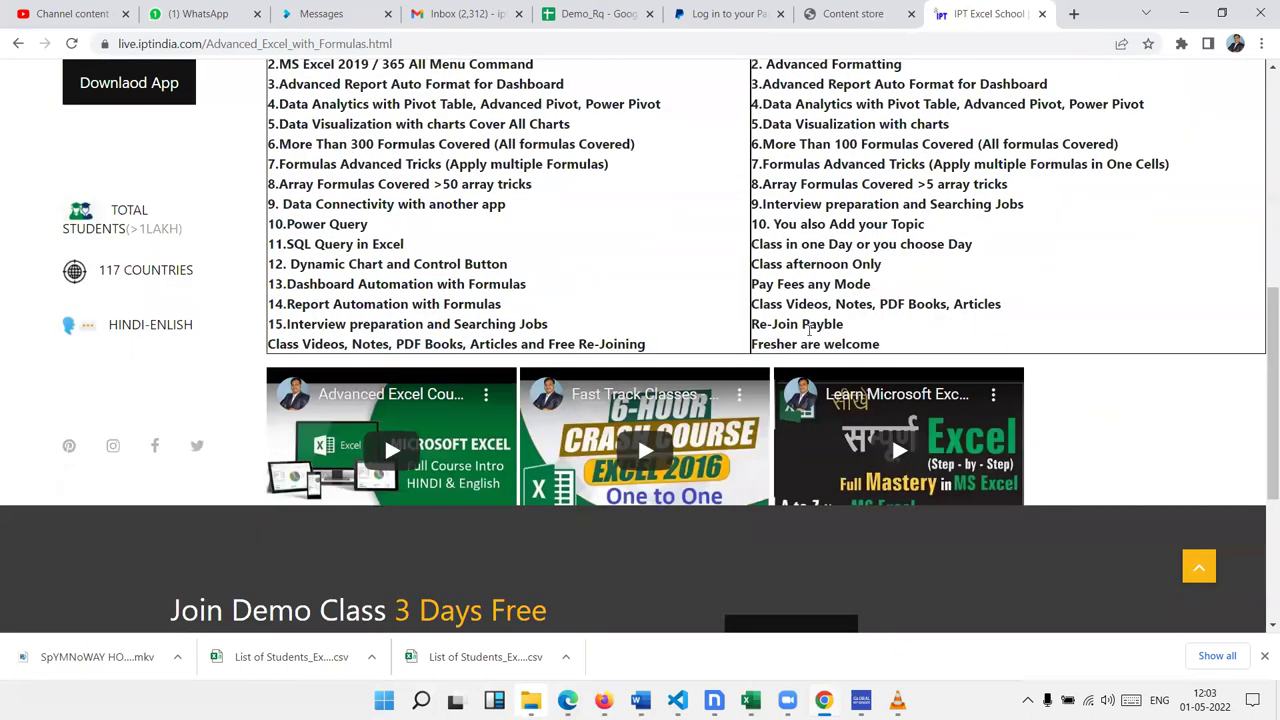
scroll(810, 330, "up", 3)
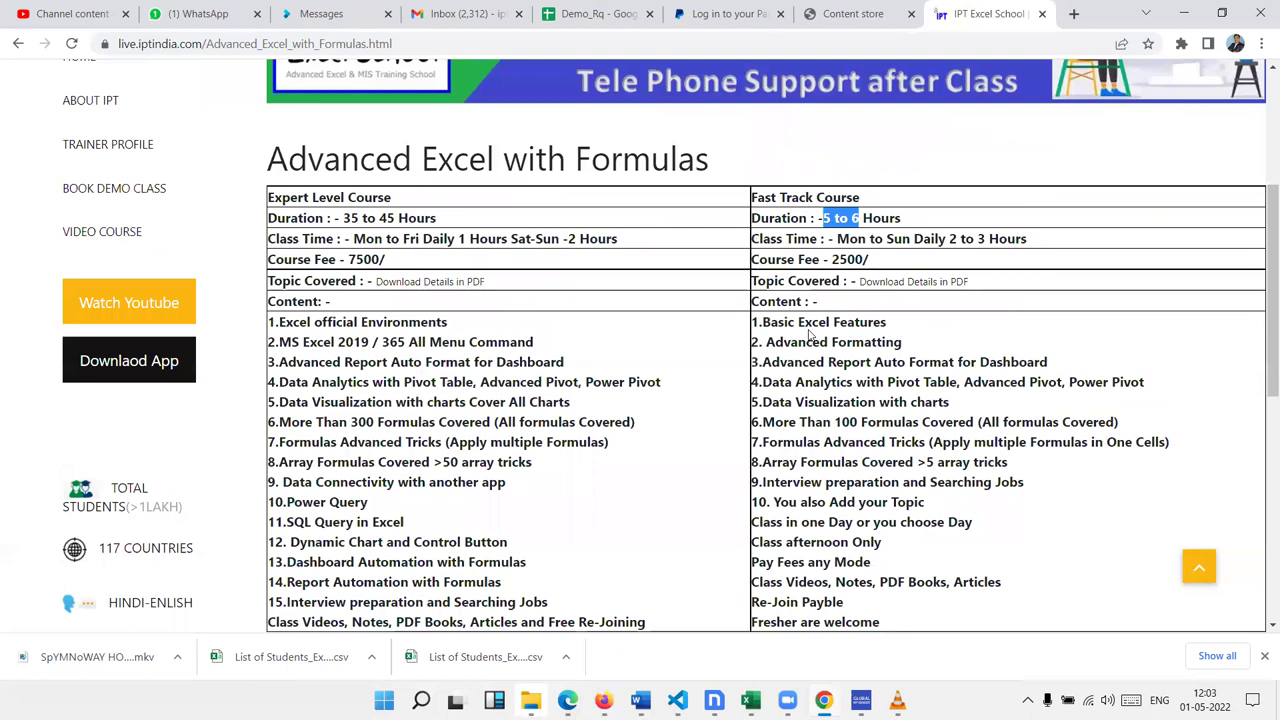
Step: Open the course details PDF, select its web link, and open a WhatsApp contact's chat
left_click(423, 285)
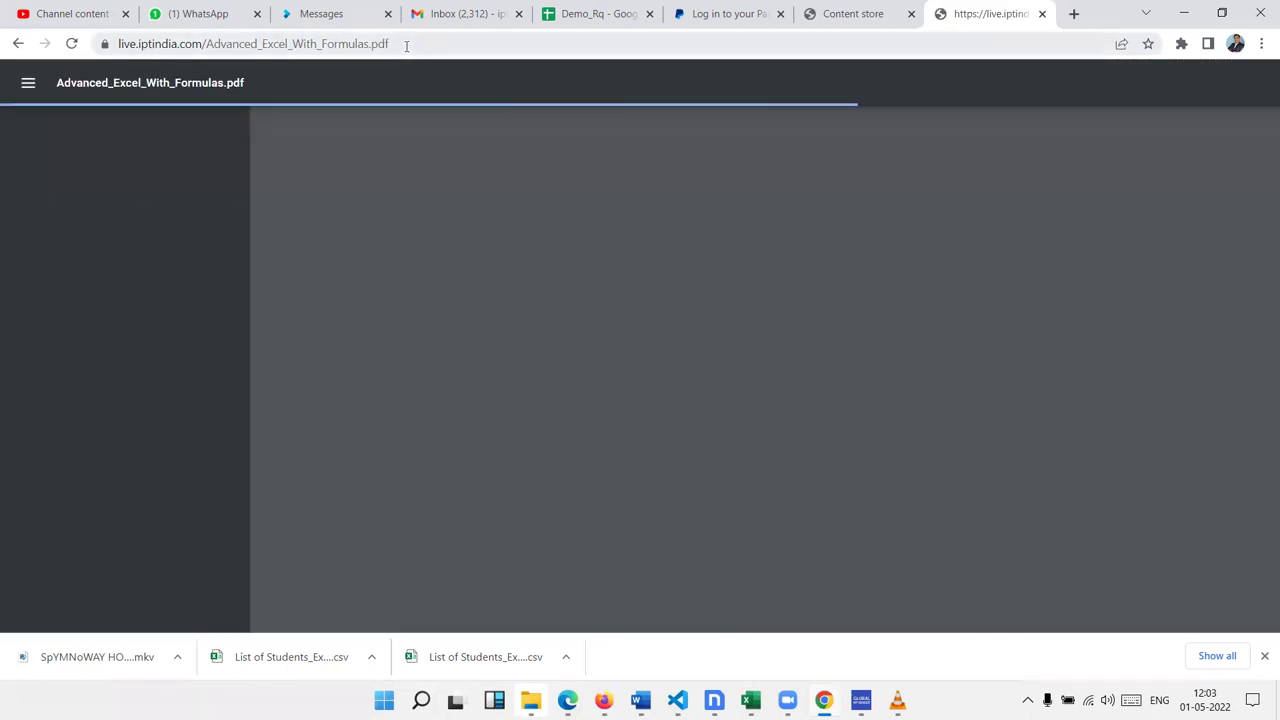
left_click(406, 44)
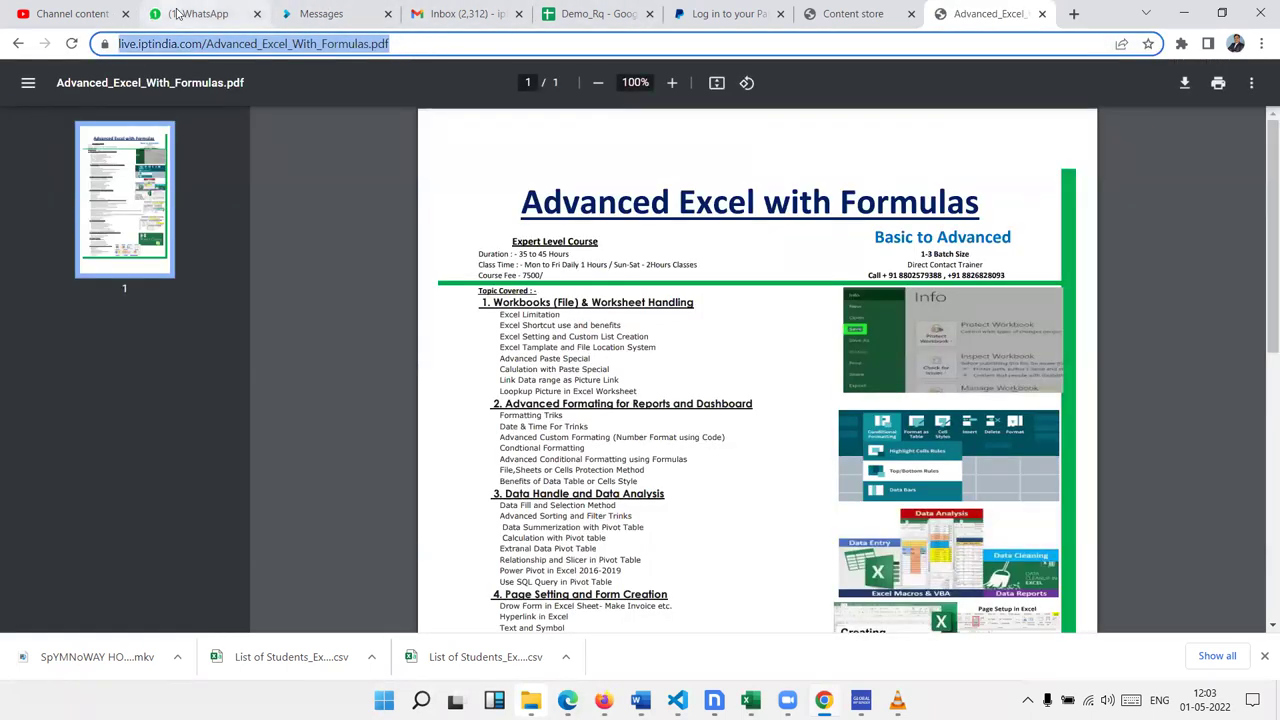
left_click(270, 14)
left_click(240, 372)
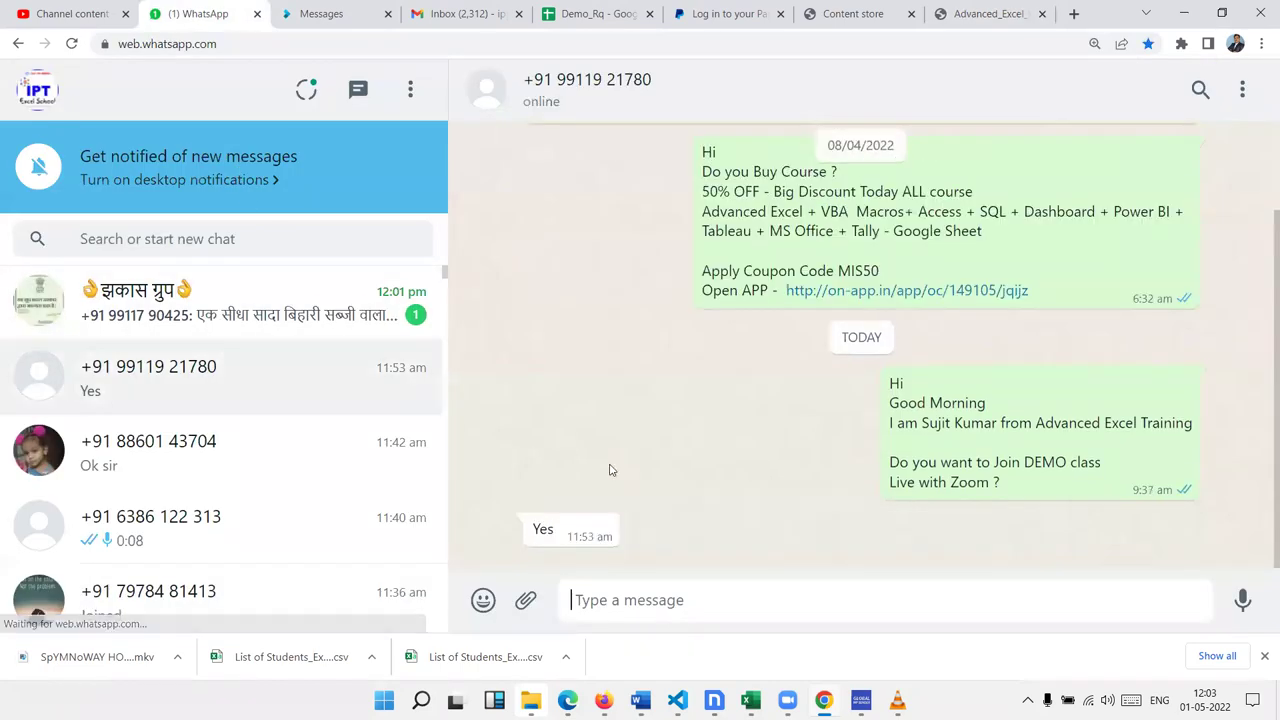
Step: Paste and send the Advanced_Excel_With_Formulas.pdf link to two WhatsApp contacts
left_click(177, 443)
left_click(211, 400)
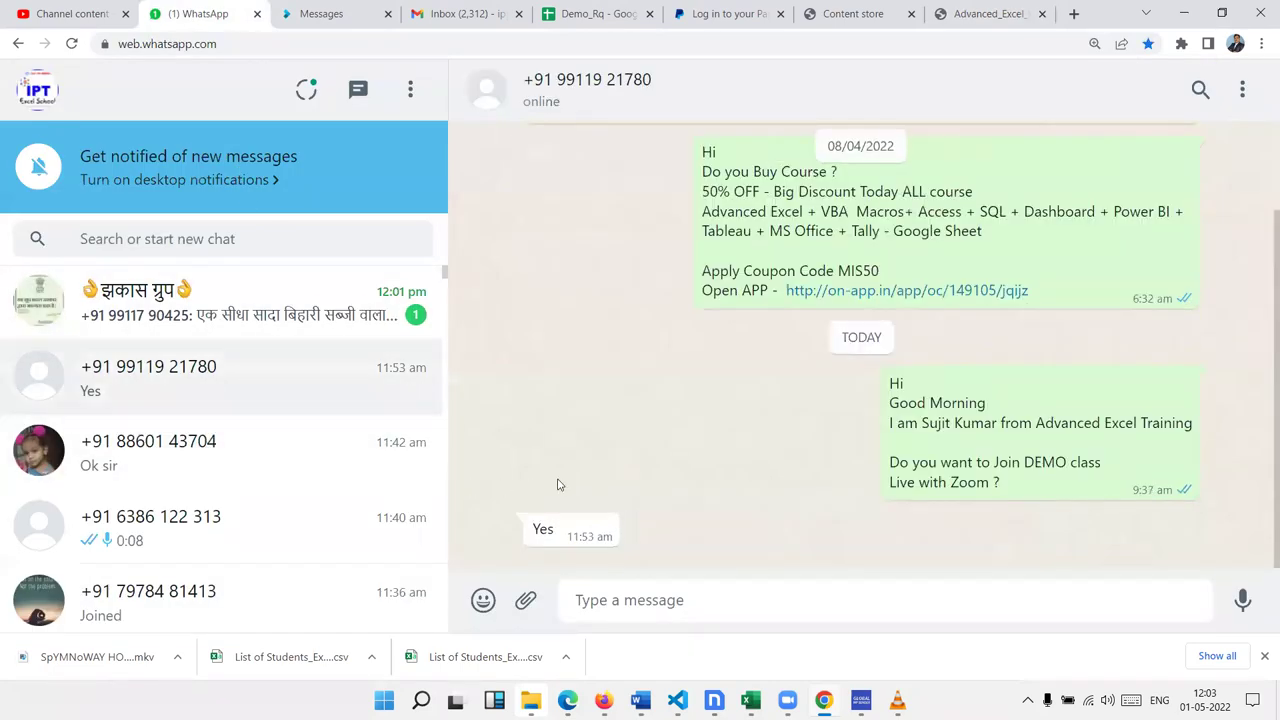
left_click(163, 457)
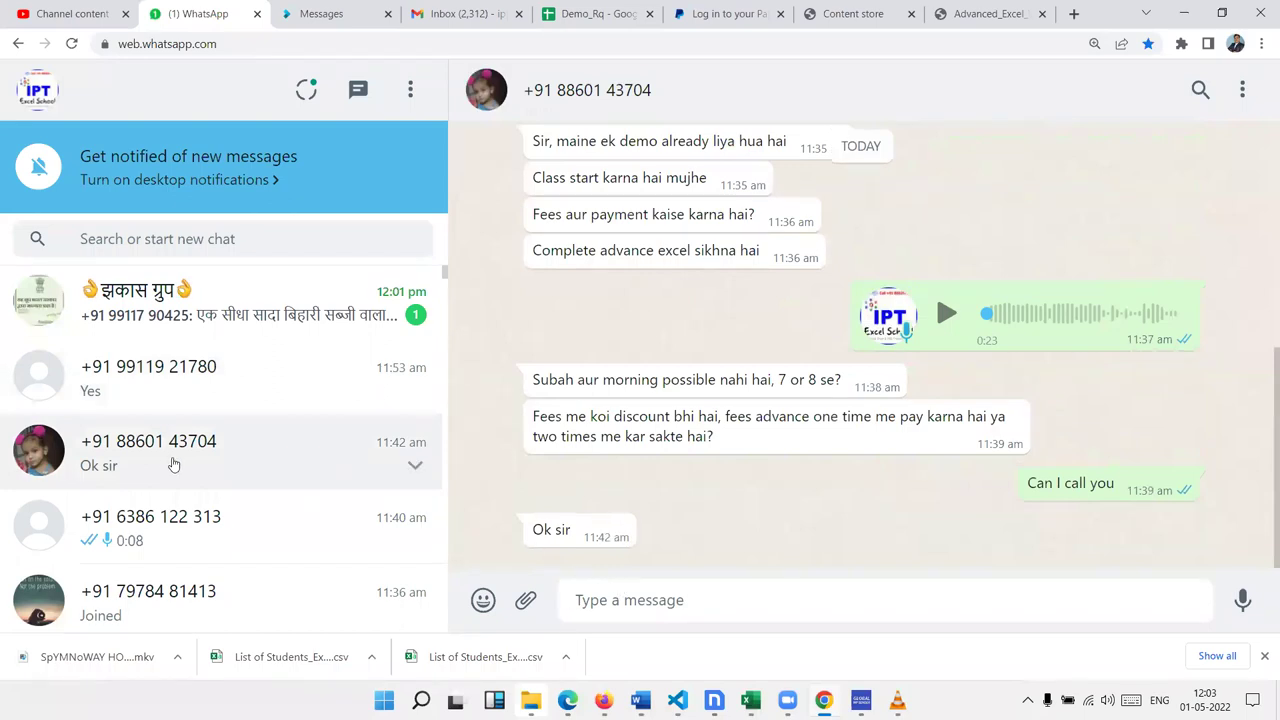
left_click(163, 530)
type("https://live.iptindia.com/Advanced_Excel_With_Formulas.pdf")
key("Return")
left_click(245, 598)
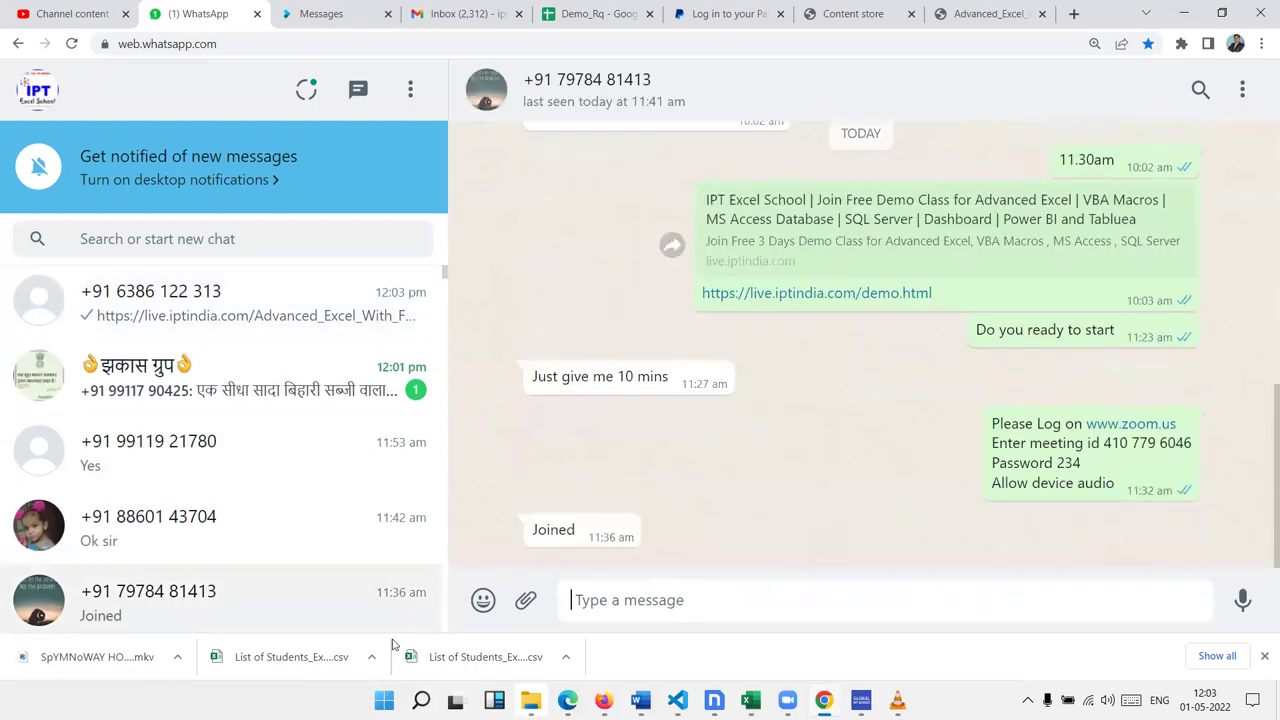
type("https://live.iptindia.com/Advanced_Excel_With_Formulas.pdf")
key("Return")
Step: Send the same PDF link to two more contacts further down the chat list
scroll(249, 583, "down", 3)
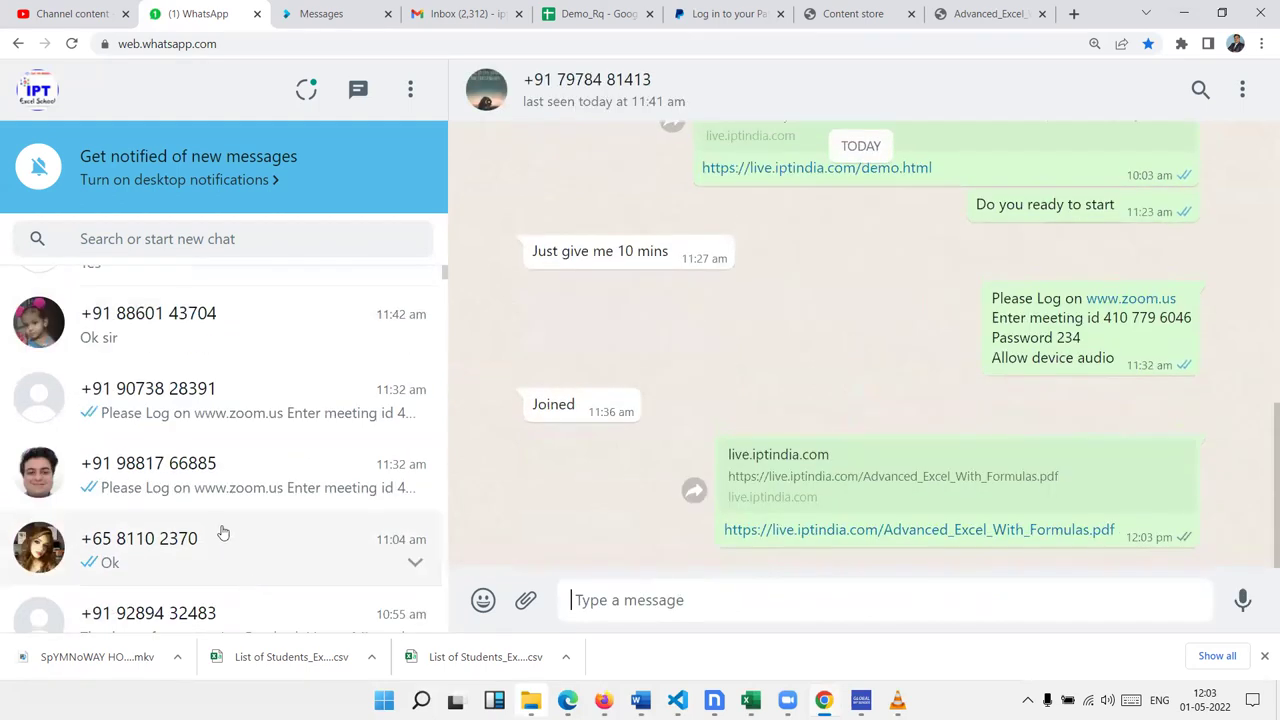
left_click(207, 425)
type("https://live.iptindia.com/Advanced_Excel_With_Formulas.pdf")
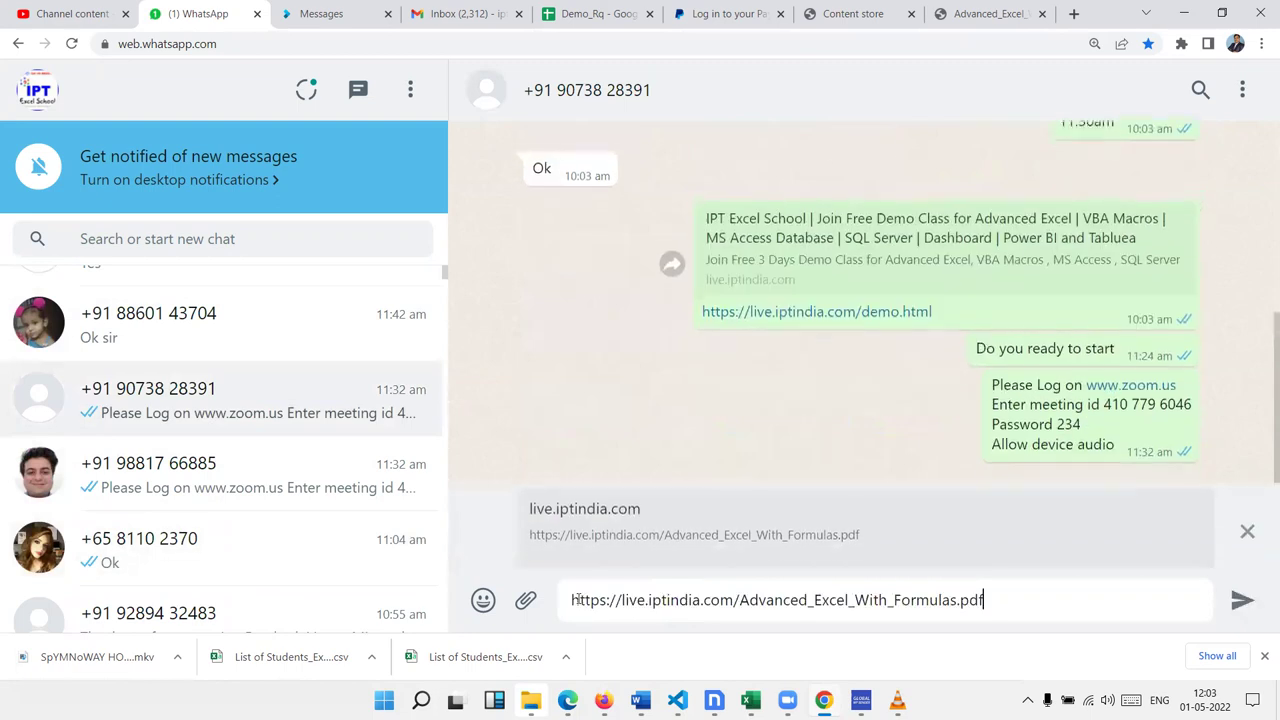
key("Return")
scroll(237, 534, "down", 5)
scroll(237, 534, "up", 5)
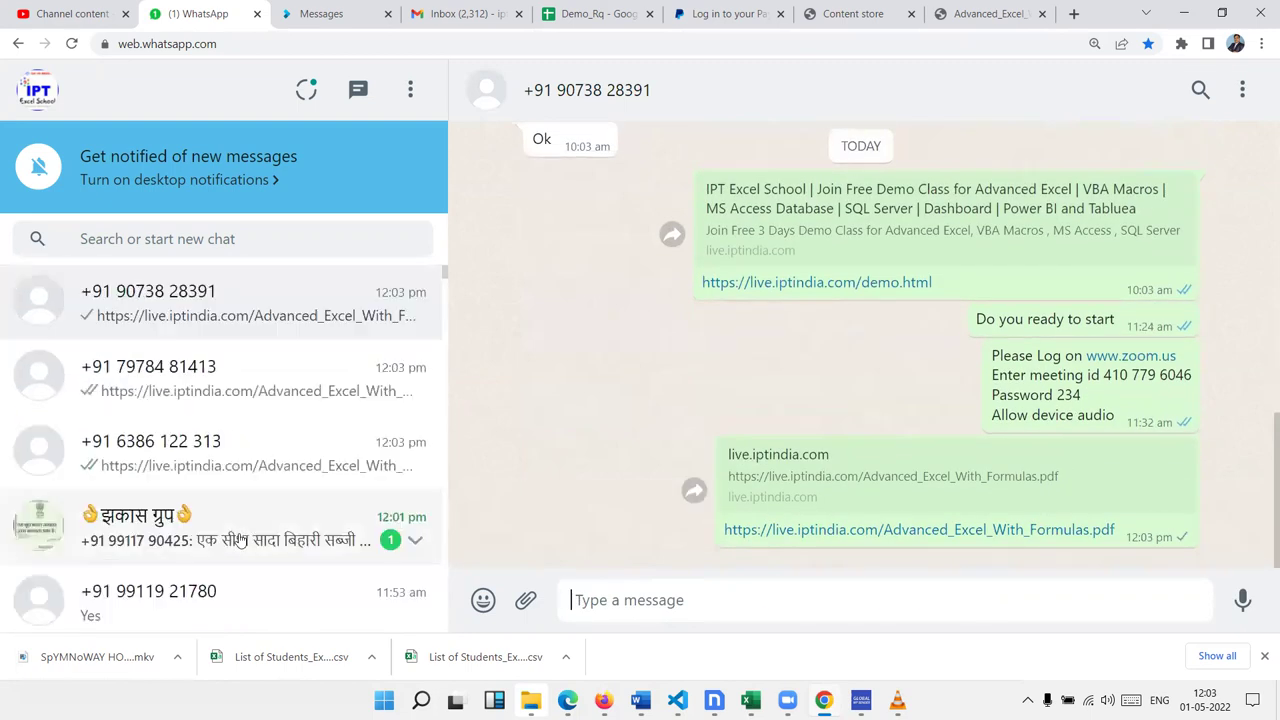
scroll(237, 543, "down", 3)
left_click(271, 510)
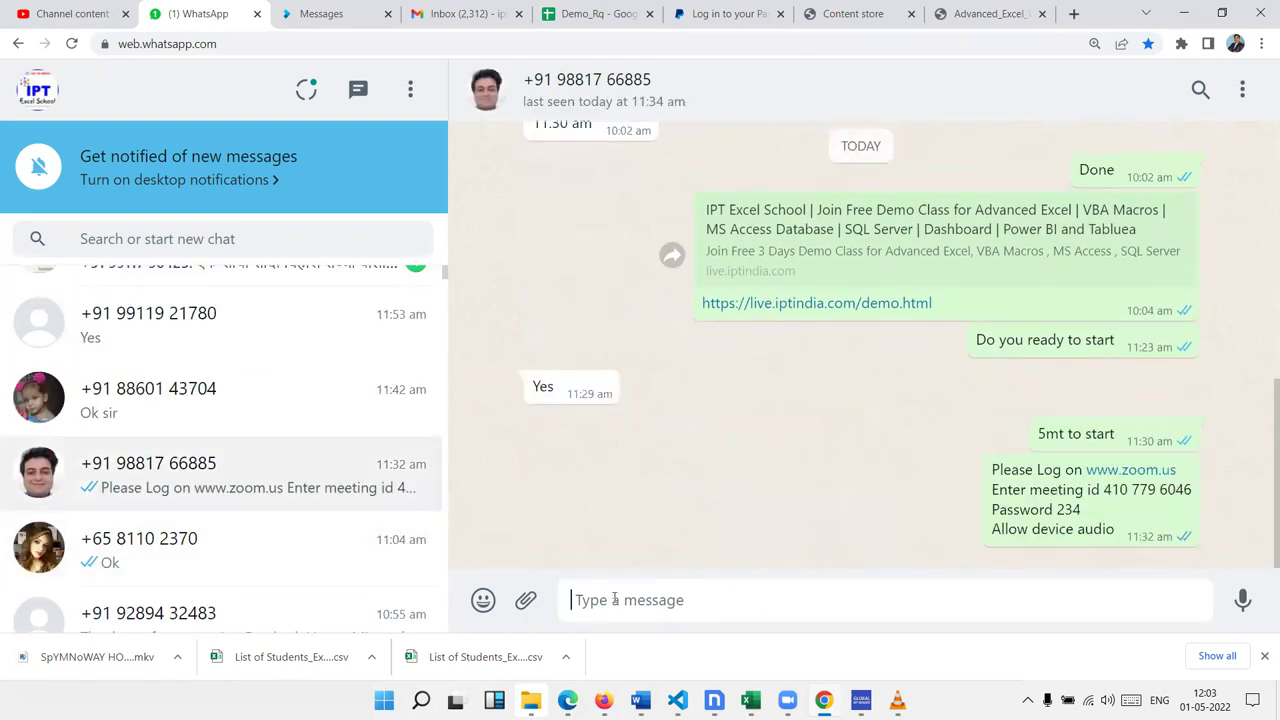
type("https://live.iptindia.com/Advanced_Excel_With_Formulas.pdf")
key("Return")
Step: Return to the course PDF and highlight its 7500 course fee
left_click(1018, 12)
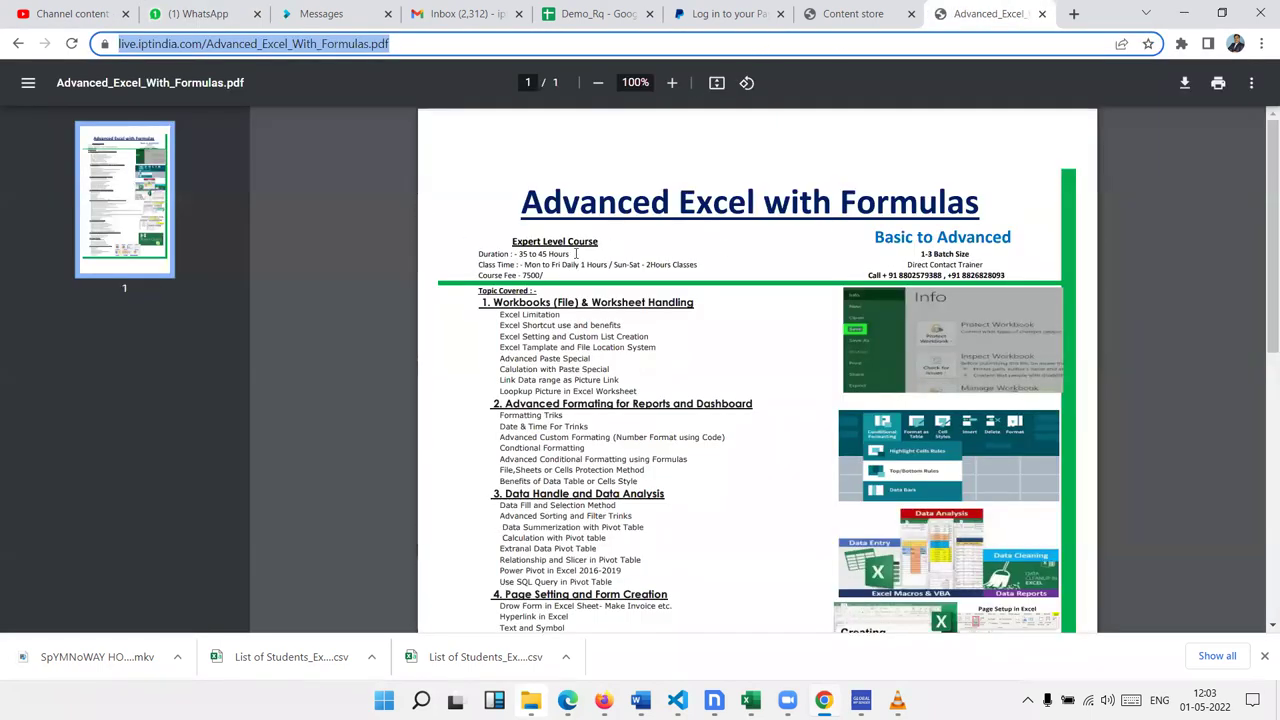
scroll(340, 312, "up", 2)
scroll(340, 312, "up", 2)
double_click(377, 290)
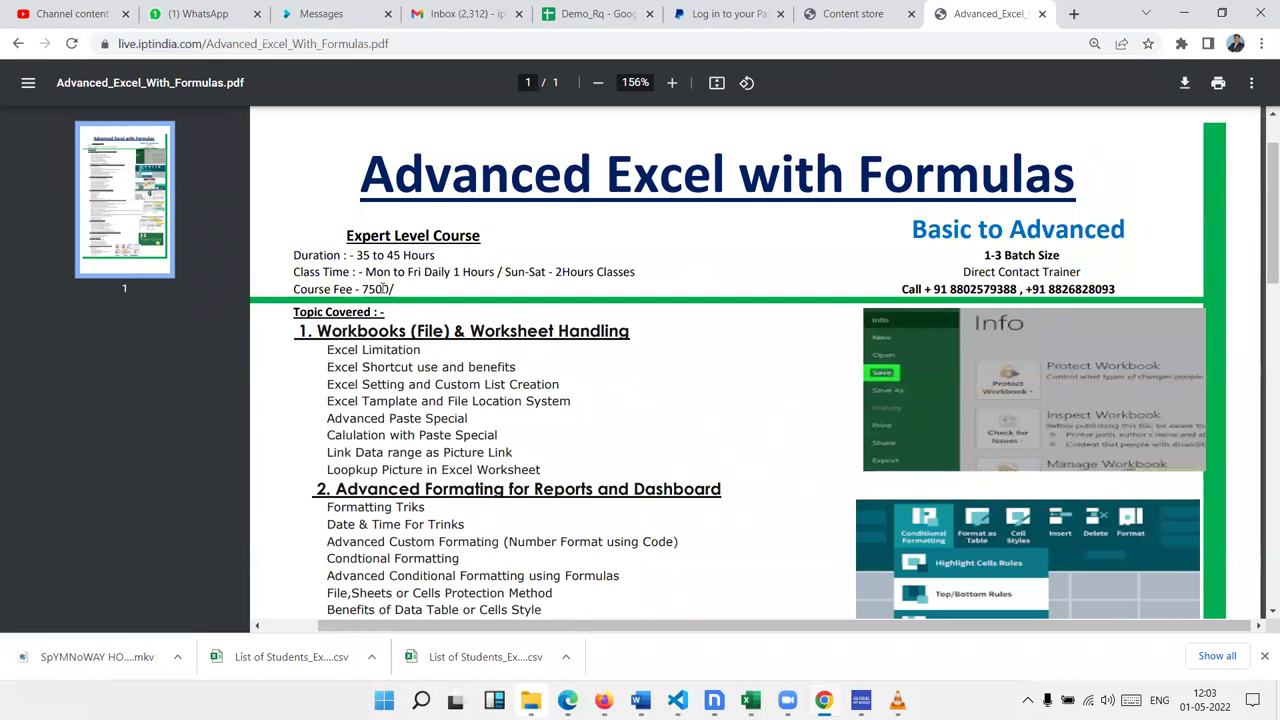
left_click(850, 14)
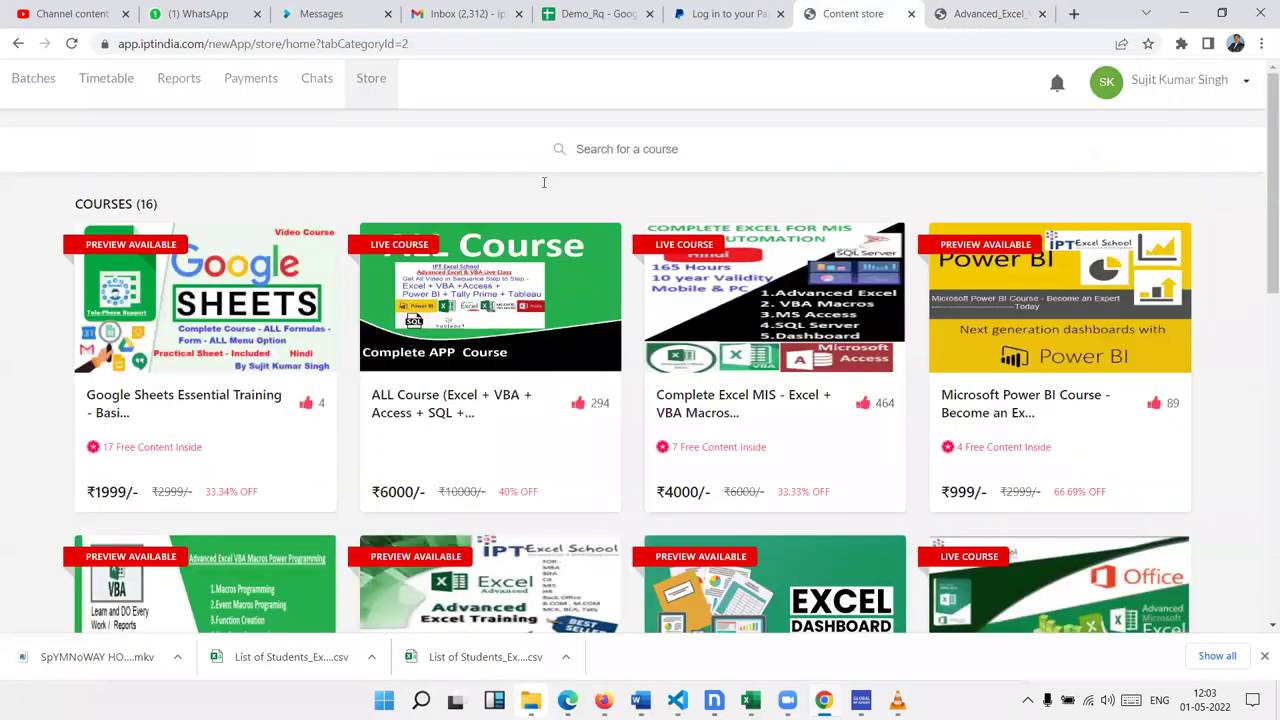
scroll(453, 445, "down", 3)
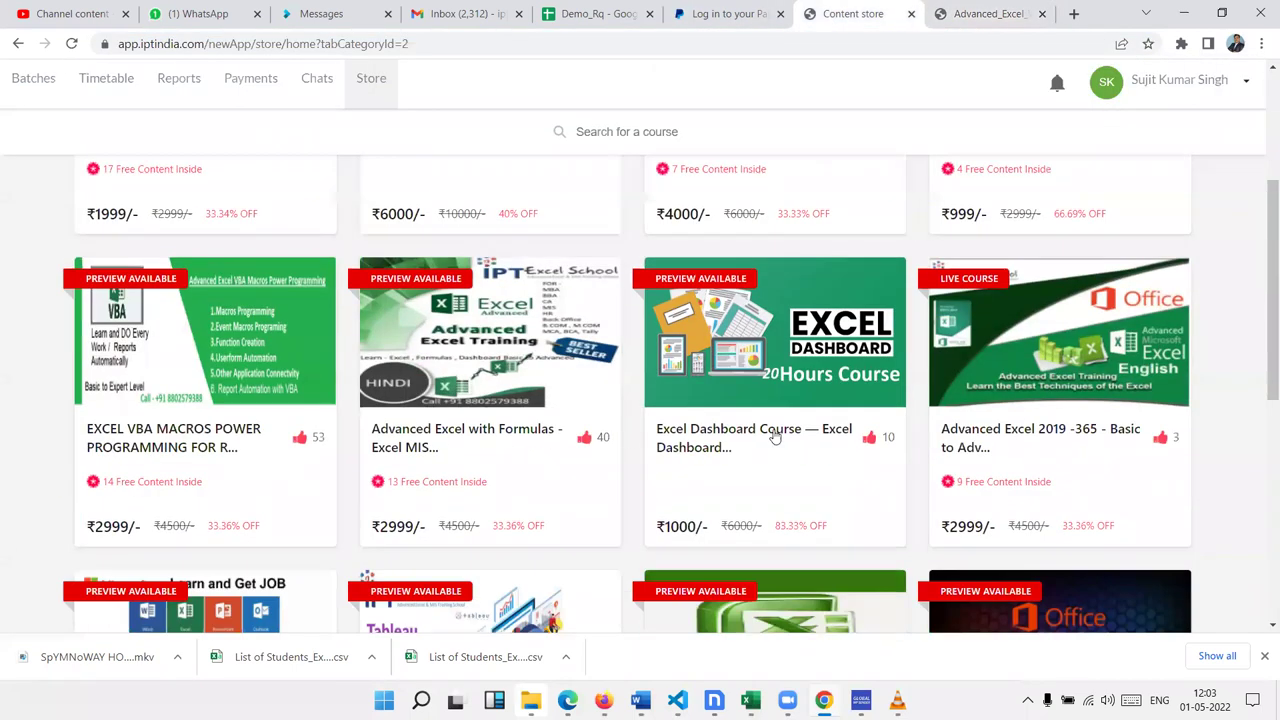
scroll(470, 398, "up", 3)
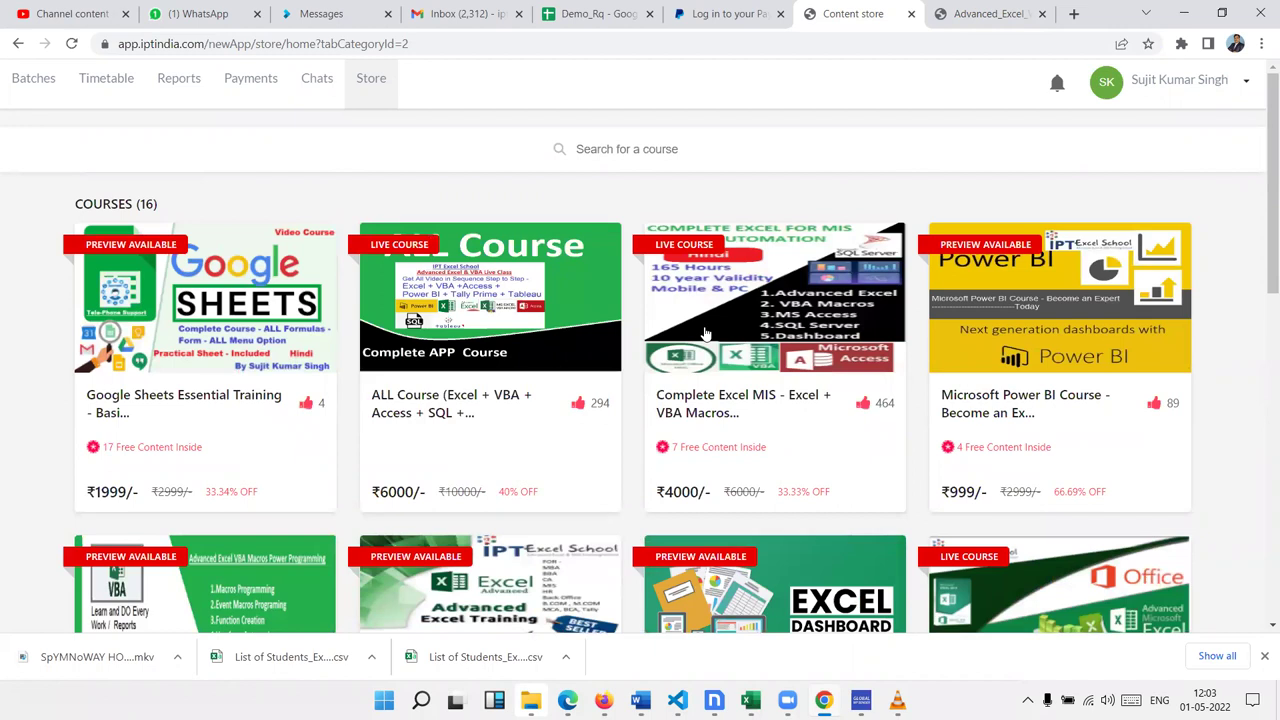
scroll(1100, 335, "down", 3)
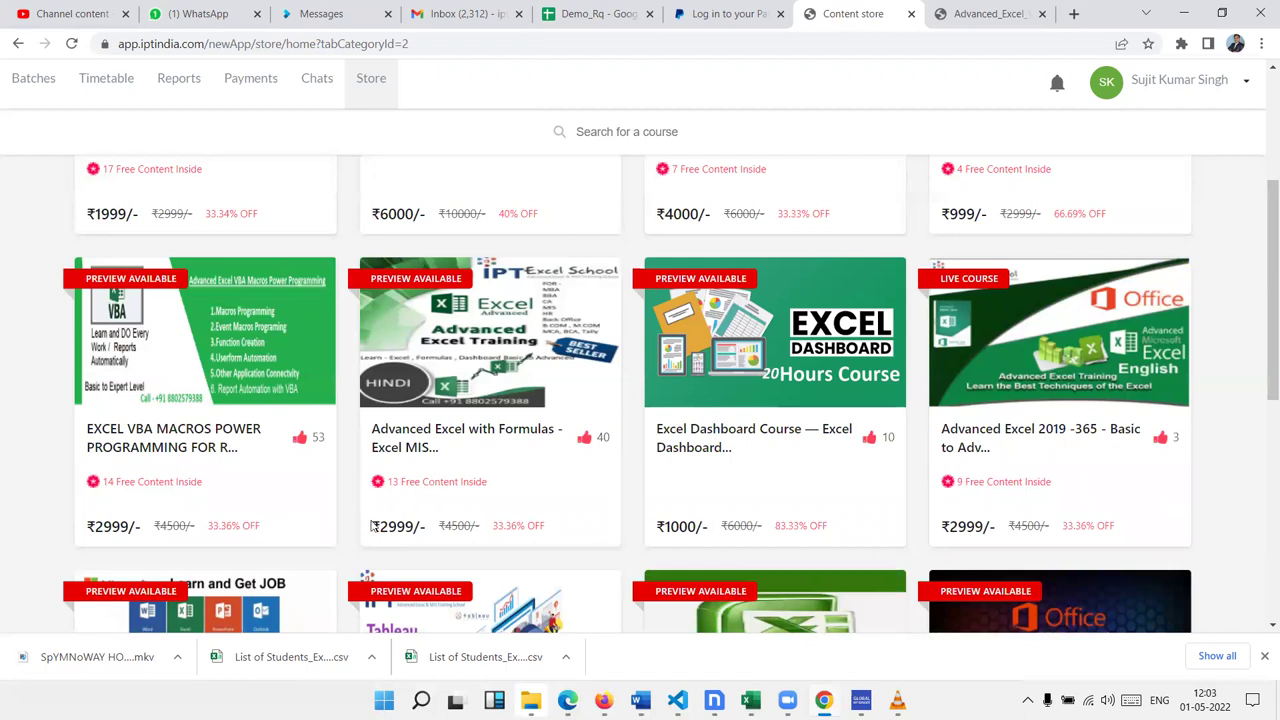
scroll(335, 480, "up", 3)
scroll(336, 474, "down", 3)
scroll(942, 268, "up", 3)
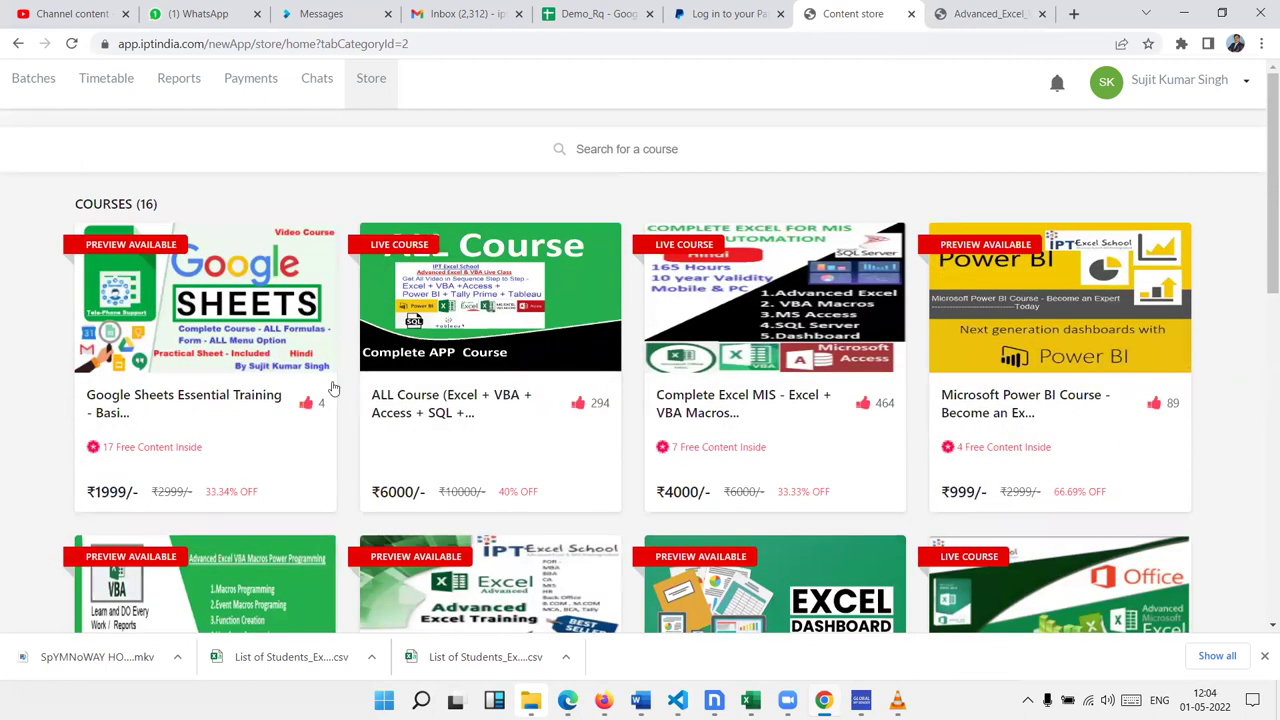
Step: Open the Advanced Excel with Formulas course's Content and its video folder, listing 1.File Menu to 7.View Tab
scroll(472, 378, "down", 3)
left_click(472, 372)
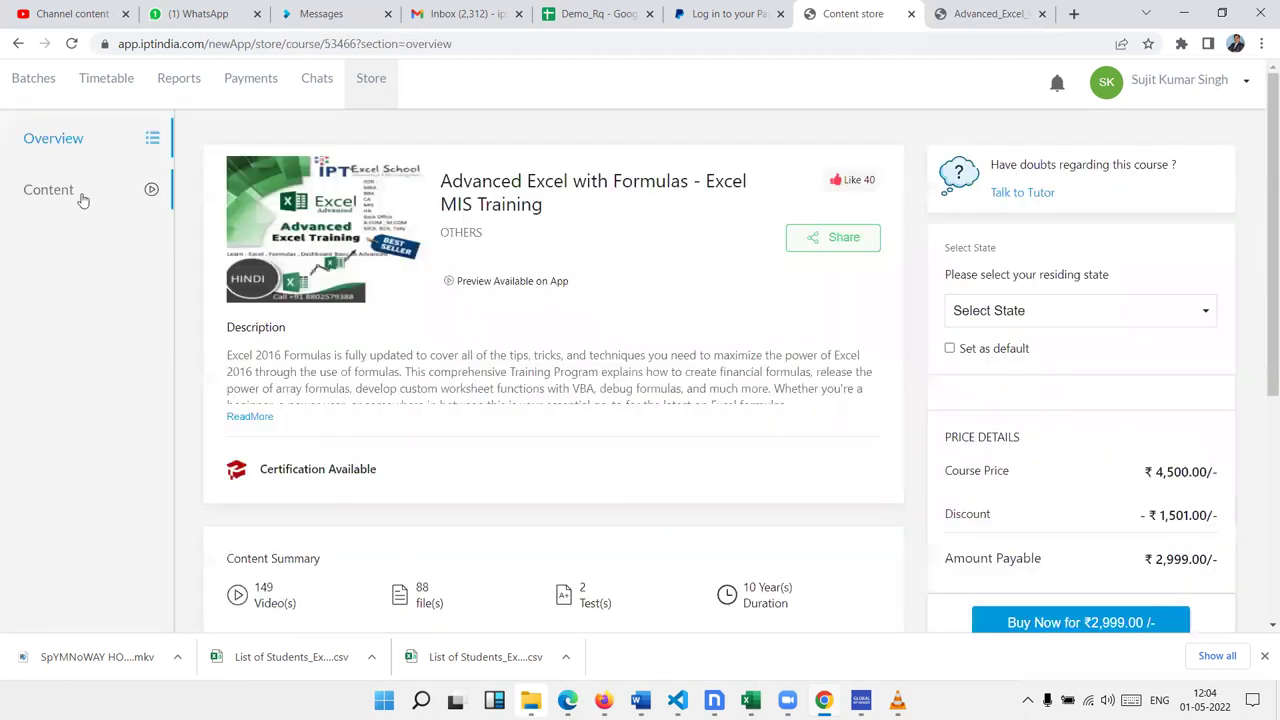
left_click(82, 196)
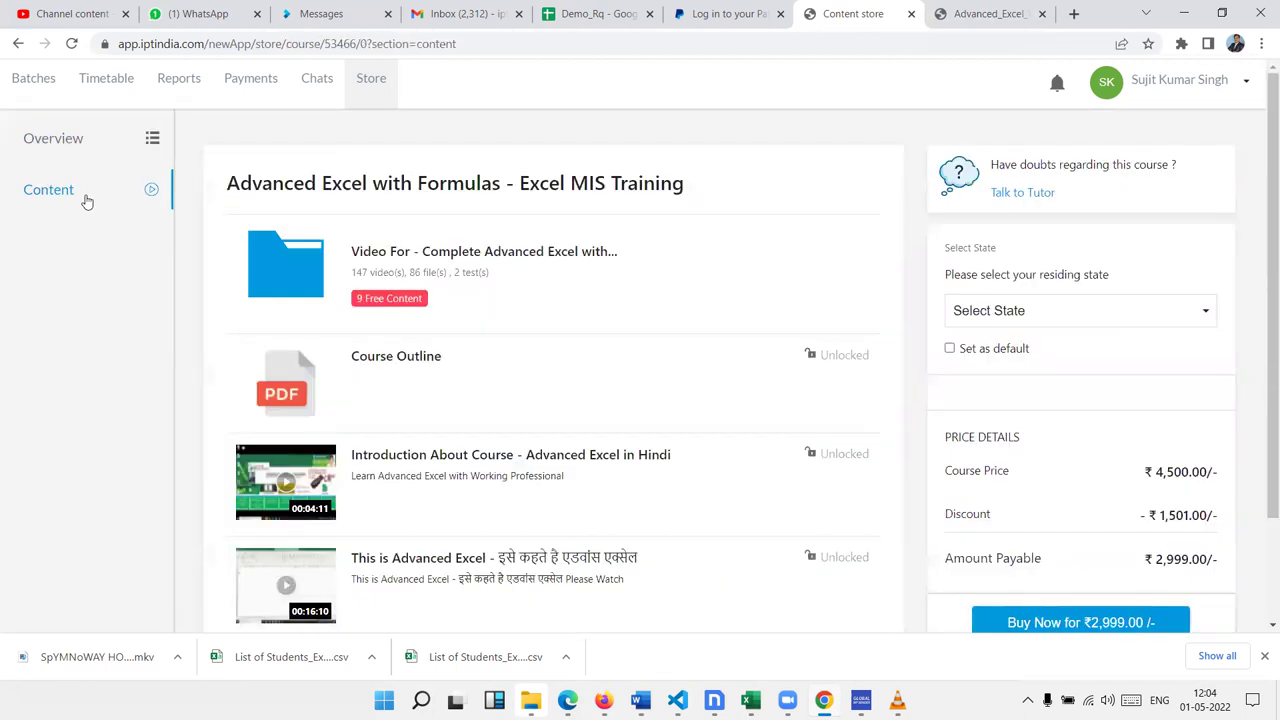
scroll(323, 312, "down", 2)
scroll(324, 397, "up", 2)
scroll(310, 372, "down", 2)
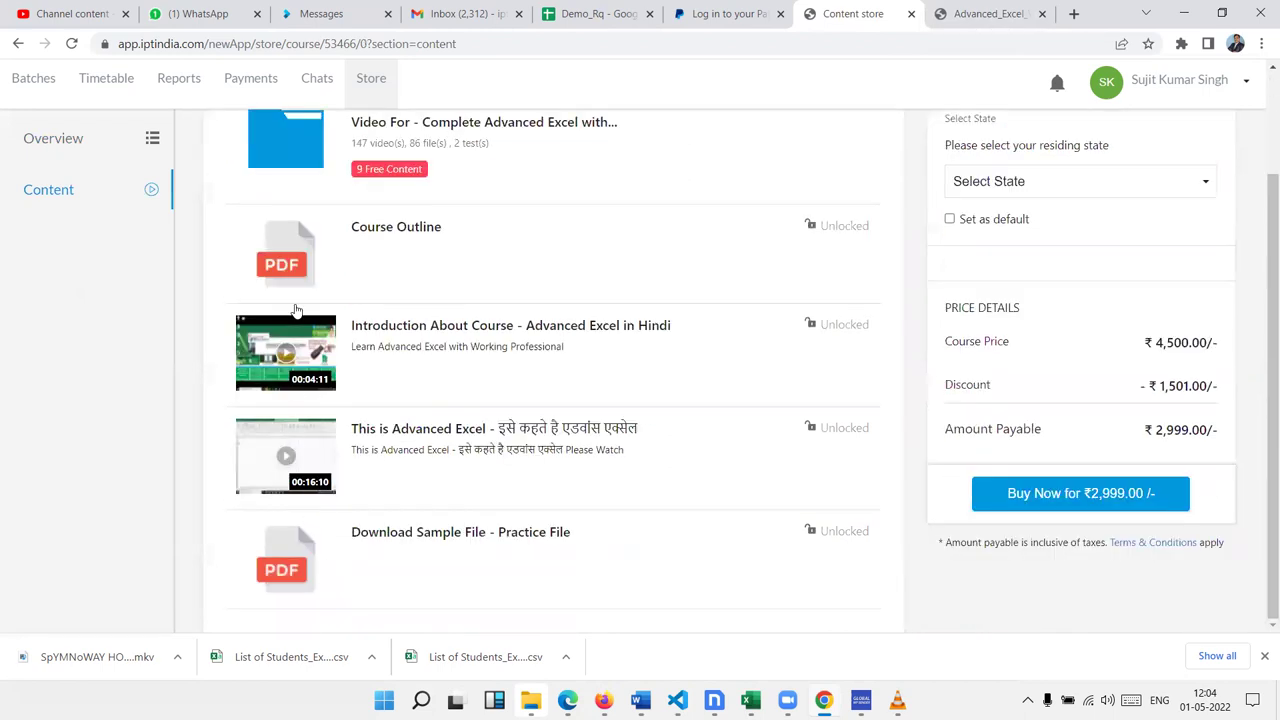
scroll(302, 322, "up", 2)
left_click(304, 302)
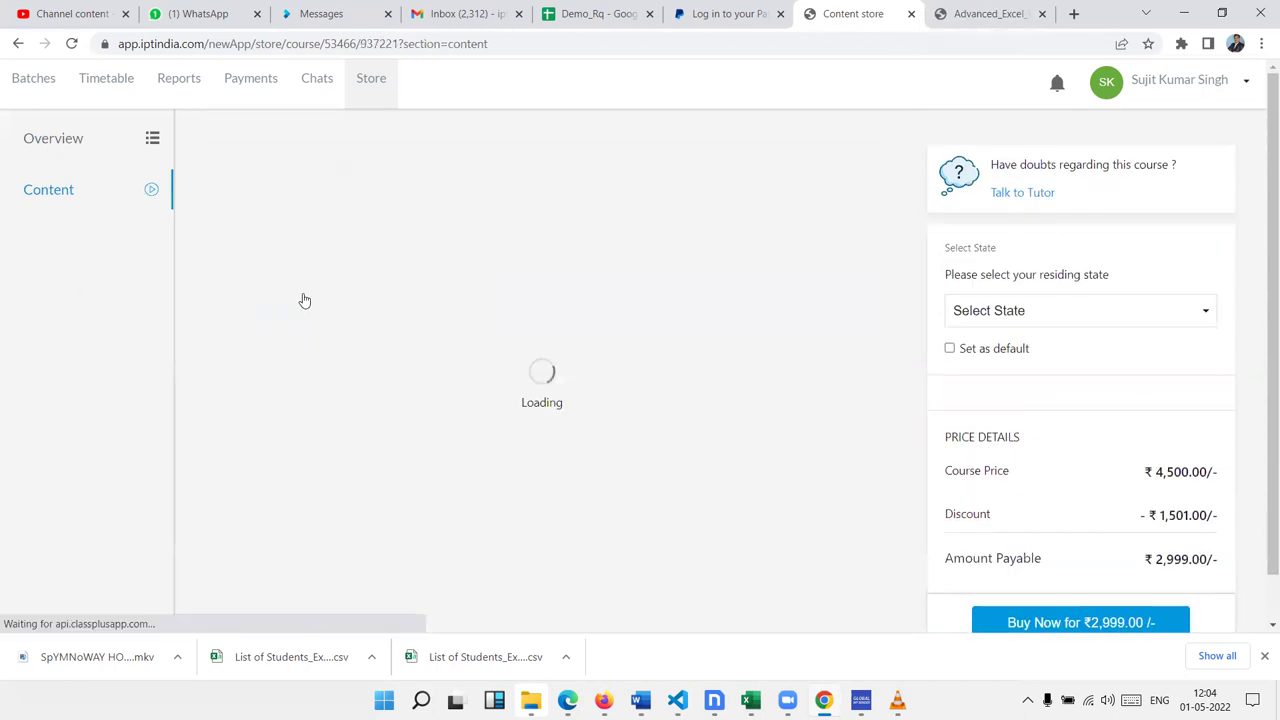
scroll(310, 350, "down", 3)
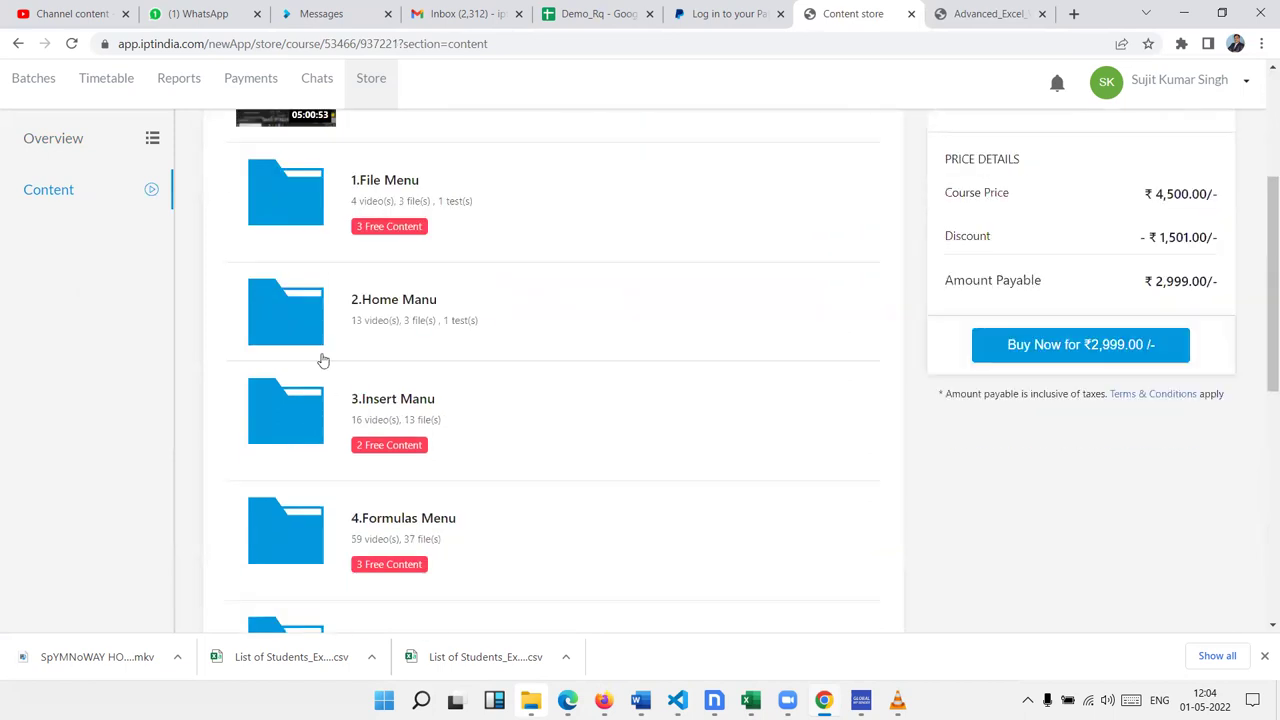
scroll(325, 380, "up", 4)
scroll(380, 475, "down", 3)
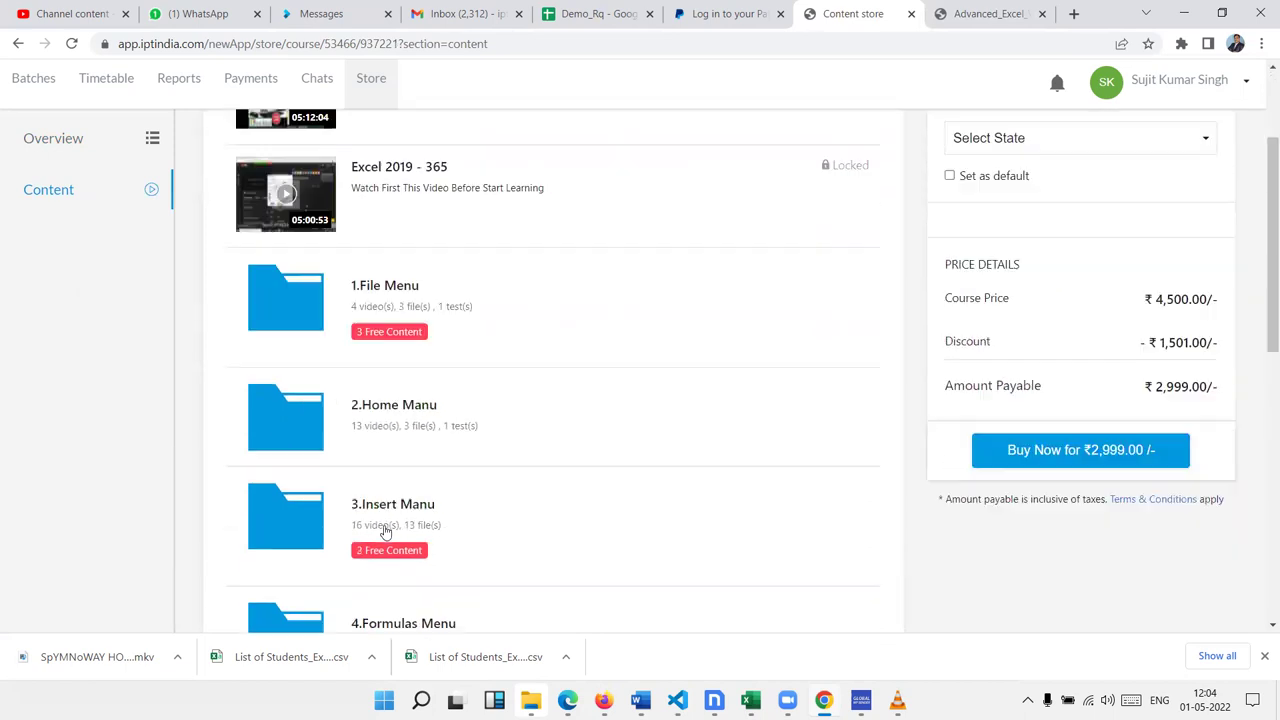
scroll(365, 473, "down", 3)
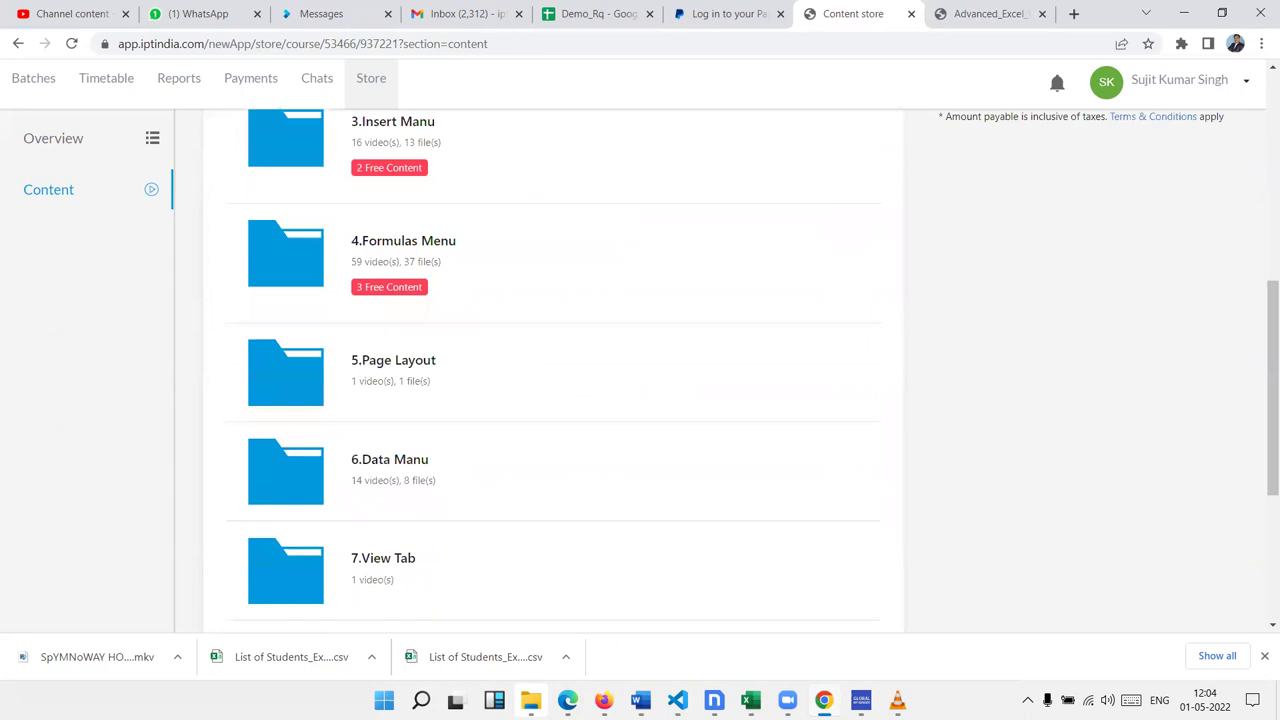
mouse_move(750, 700)
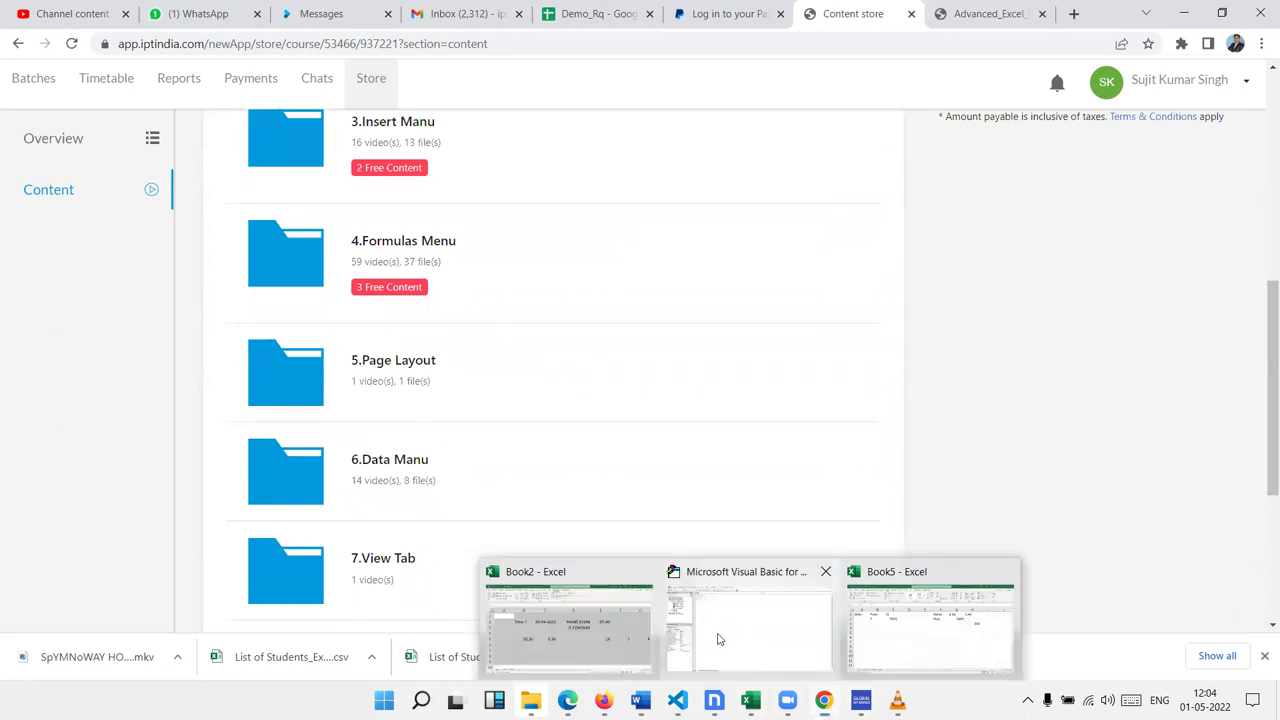
Step: Briefly show and minimize the VBA editor, bring Book2 forward, then minimize Excel
left_click(718, 639)
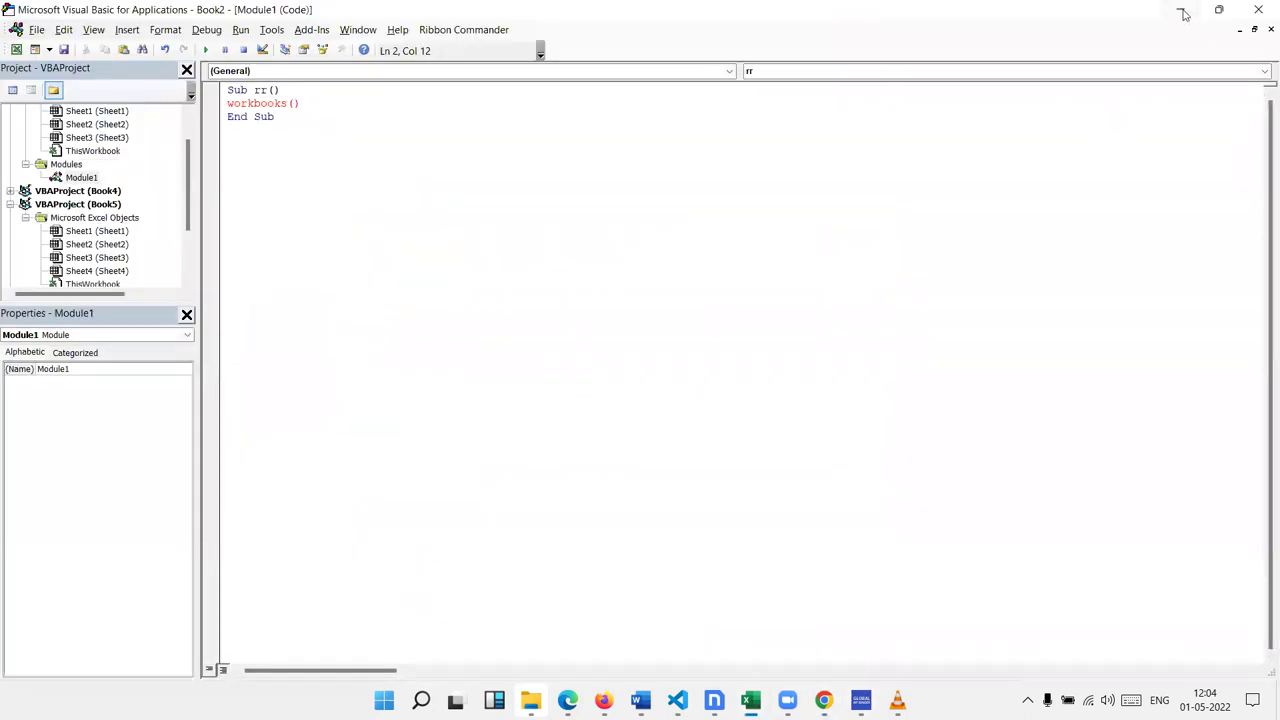
left_click(1184, 10)
mouse_move(750, 700)
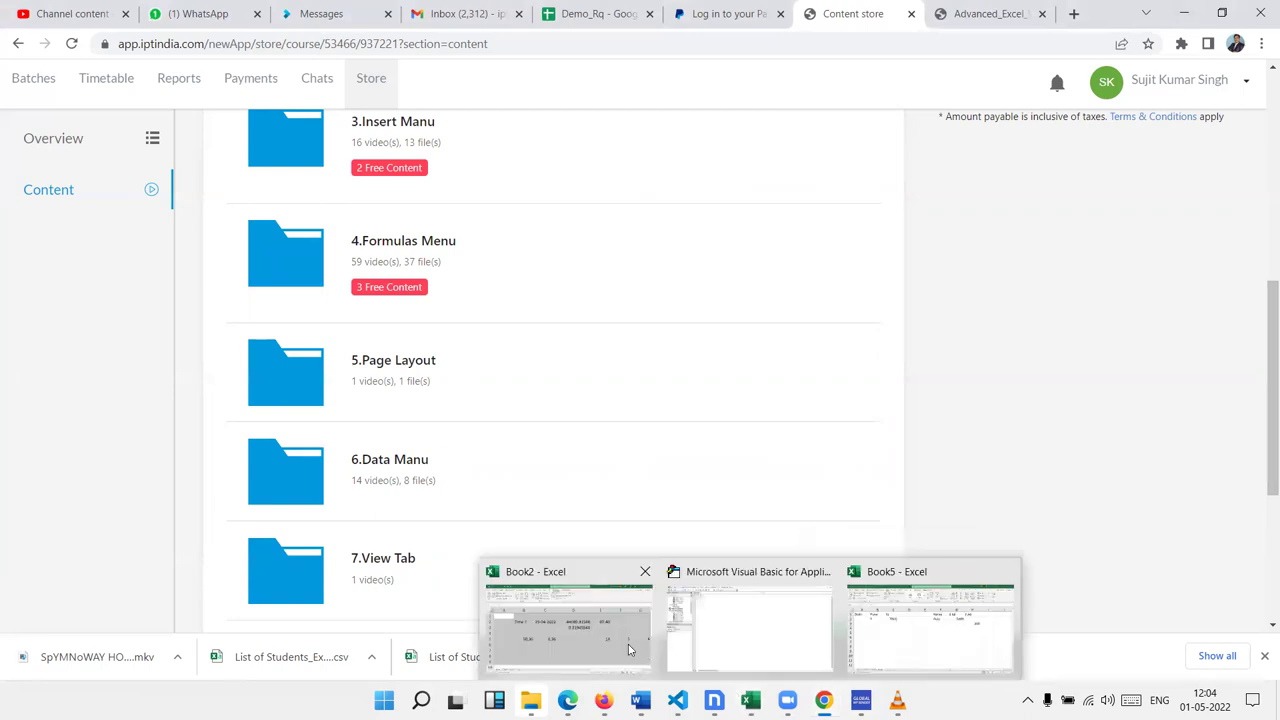
left_click(600, 646)
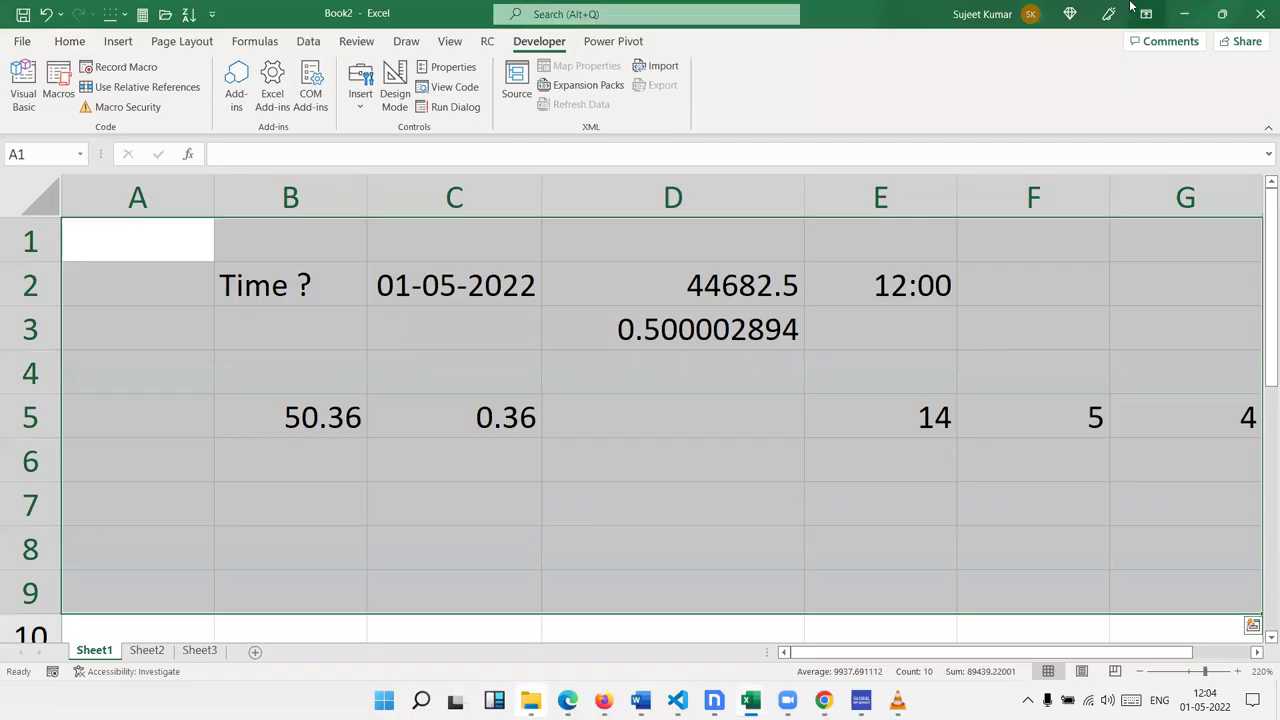
left_click(1180, 14)
Step: Browse the 1.File Menu lesson folder and go back to the topic folders
scroll(566, 250, "up", 5)
scroll(560, 340, "down", 3)
scroll(450, 410, "up", 3)
left_click(290, 476)
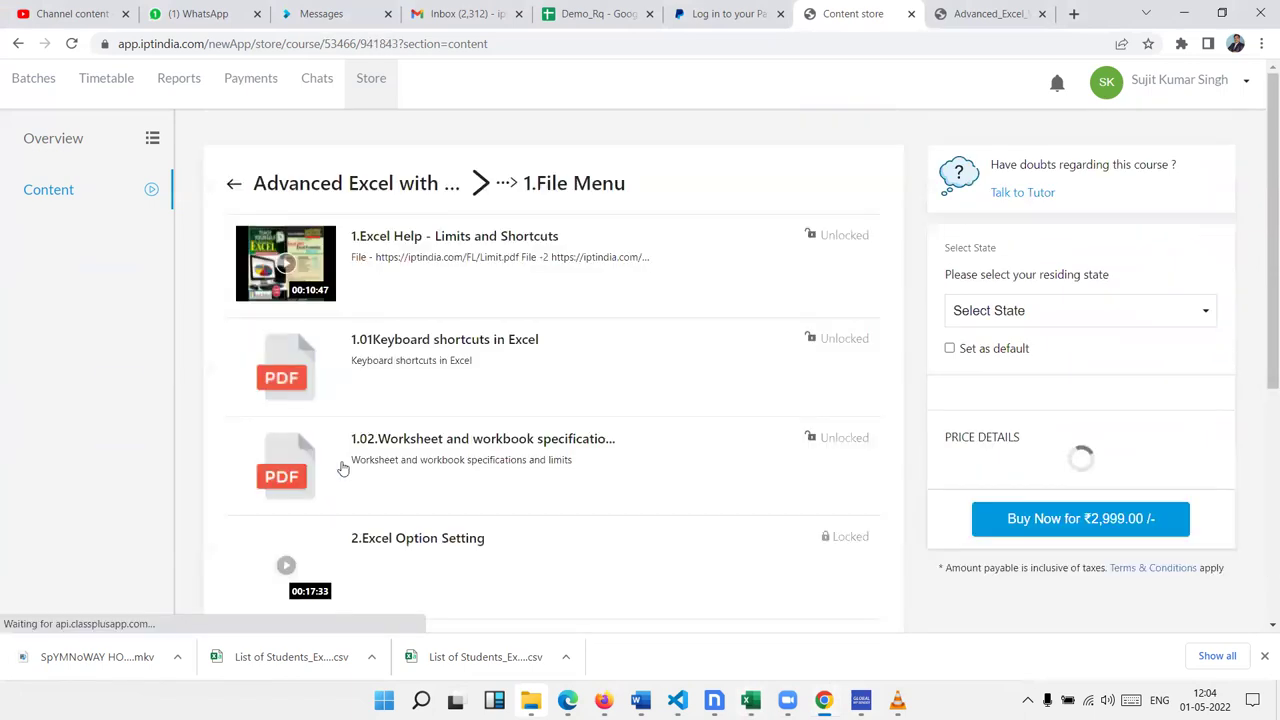
scroll(396, 295, "down", 3)
scroll(398, 295, "down", 1)
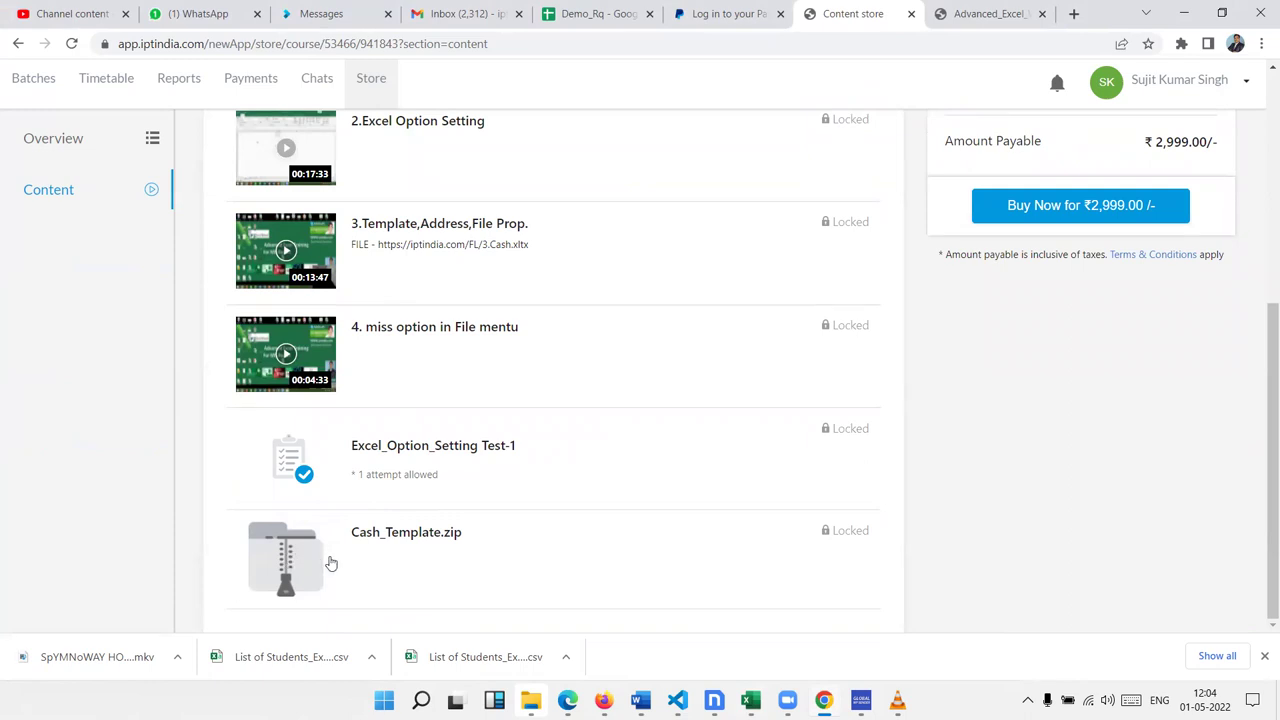
scroll(285, 560, "up", 5)
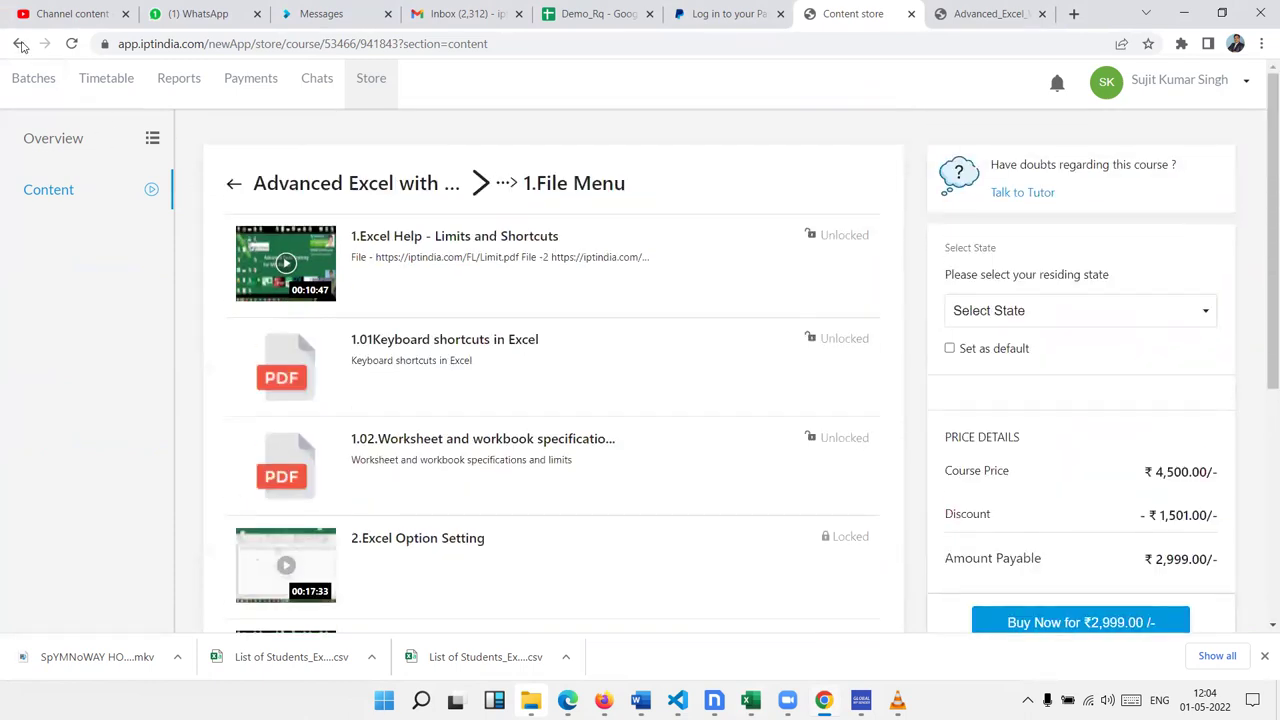
left_click(18, 43)
Step: Browse the 2.Home Manu lesson folder and go back to the topic folders
scroll(513, 333, "down", 3)
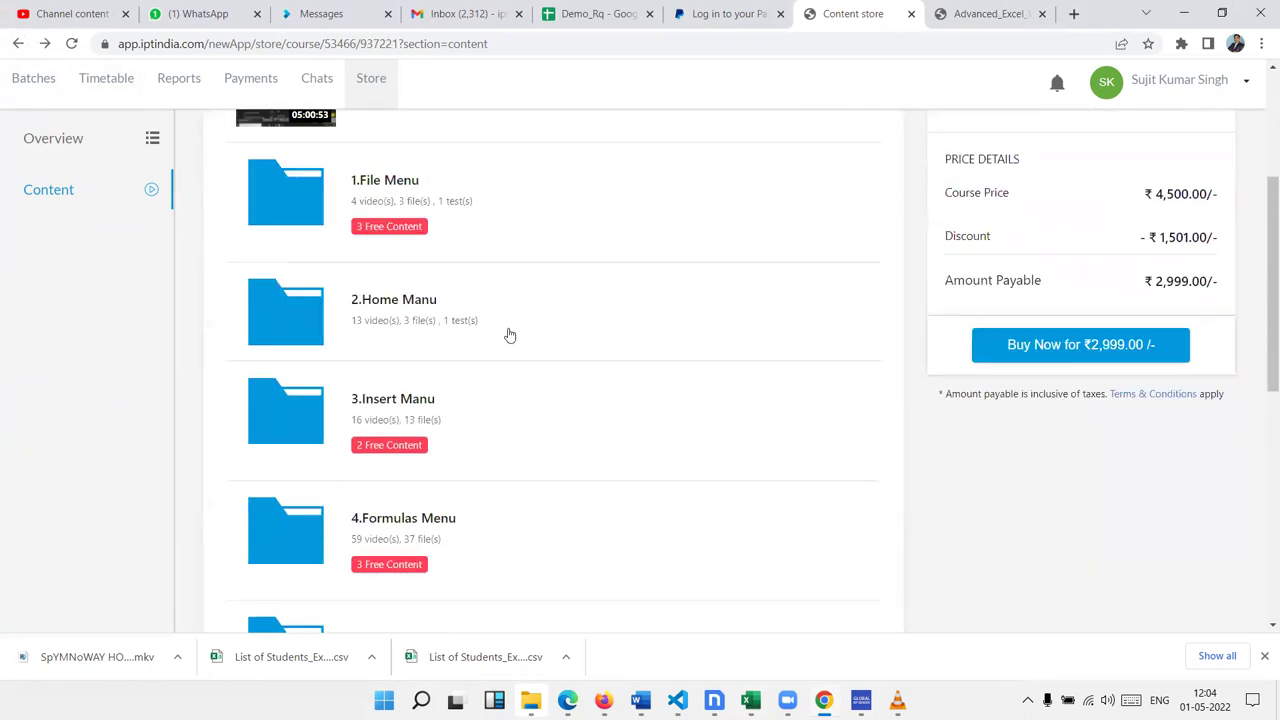
left_click(305, 322)
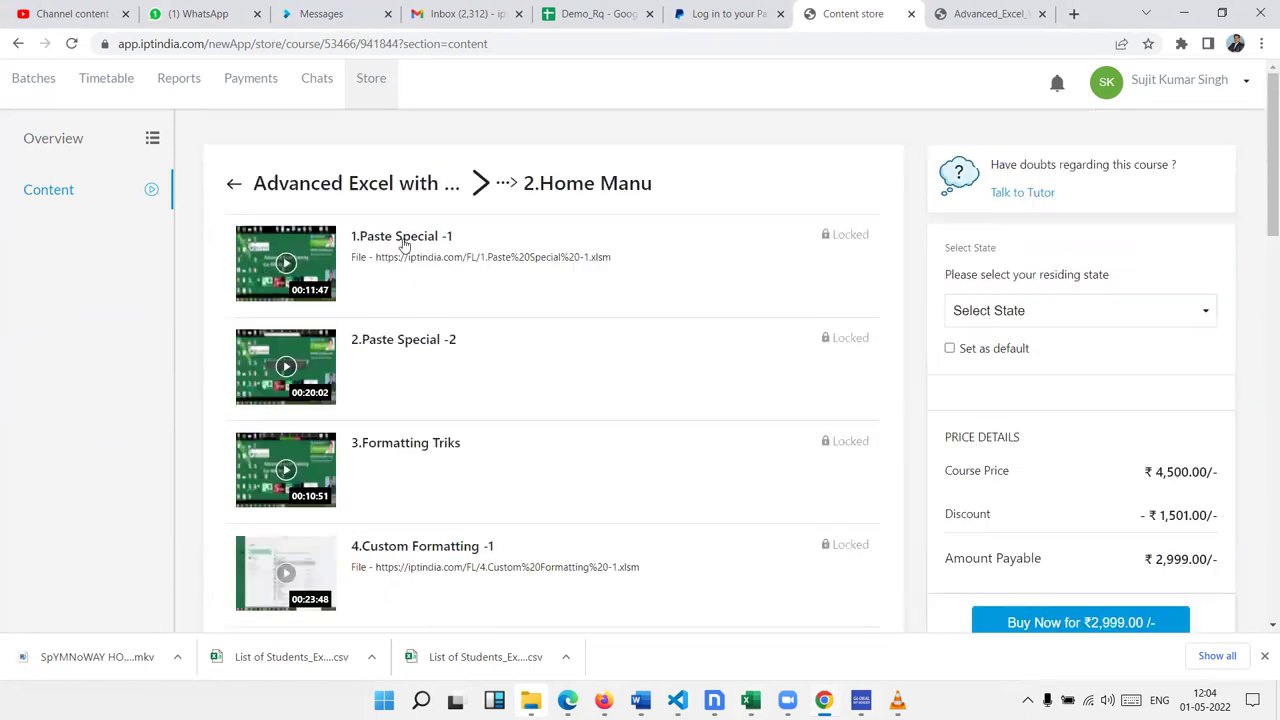
scroll(400, 246, "down", 5)
scroll(405, 263, "down", 5)
scroll(405, 263, "down", 3)
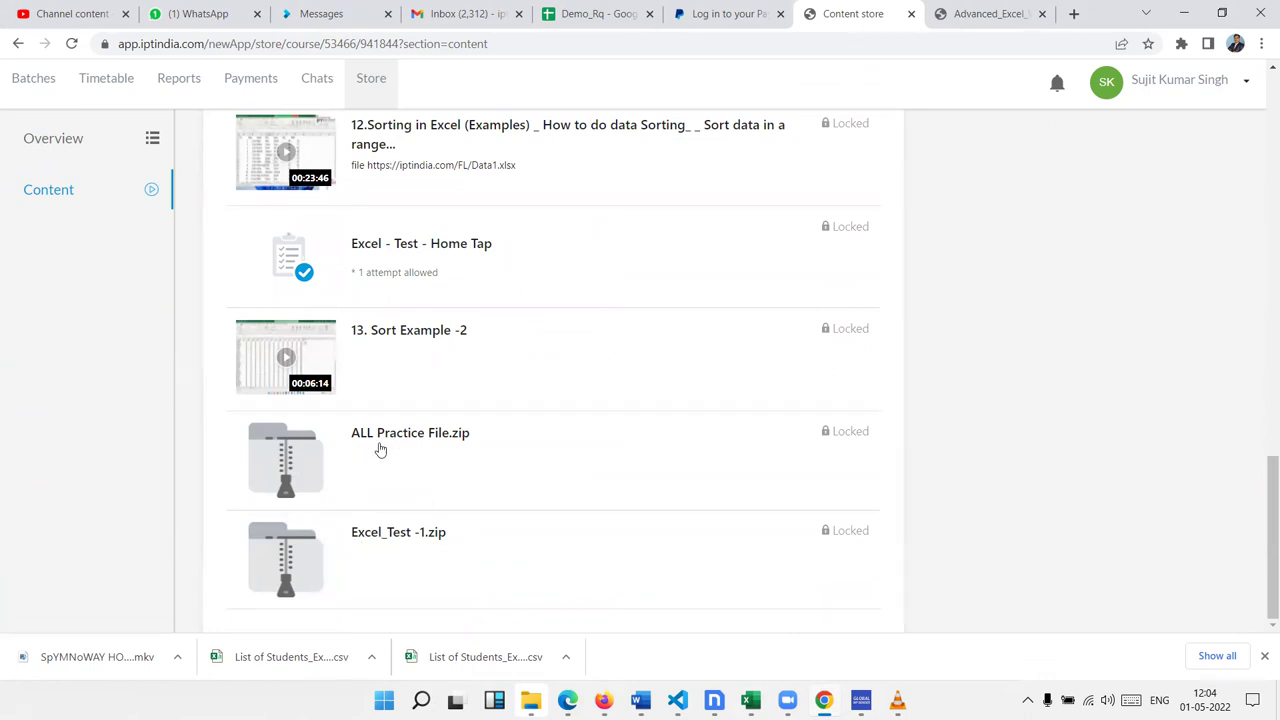
left_click(18, 43)
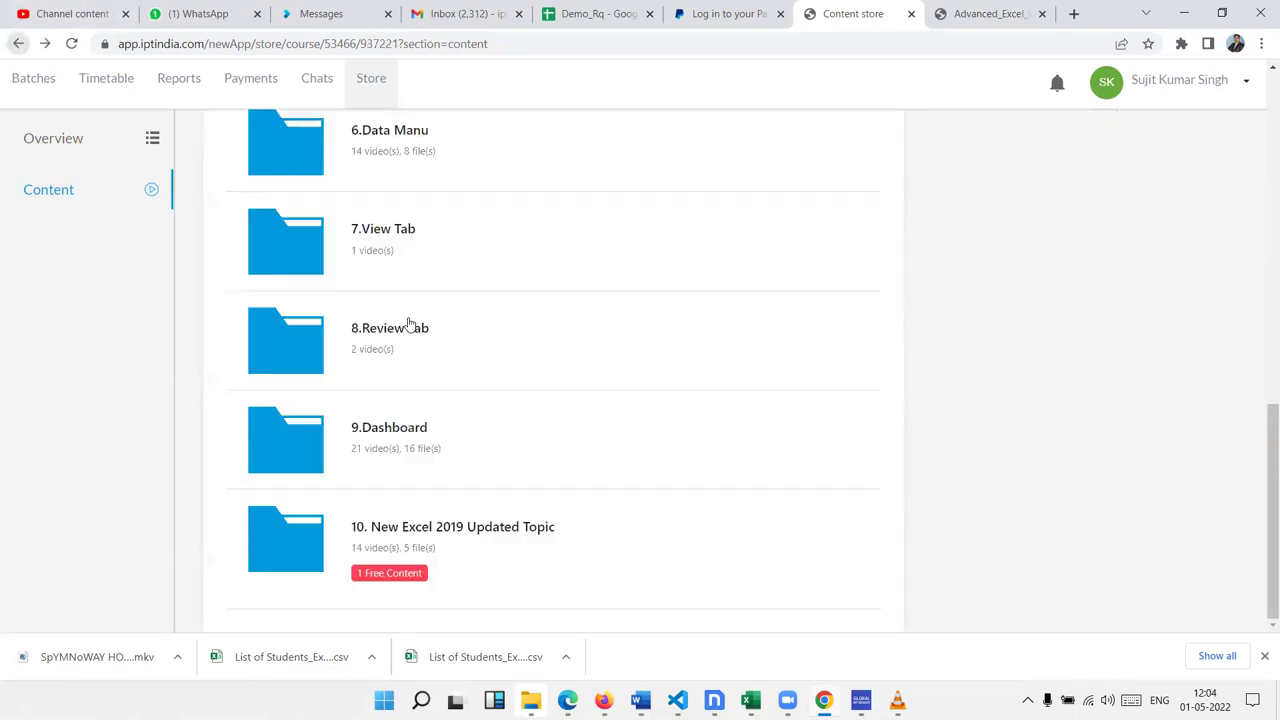
scroll(409, 402, "up", 3)
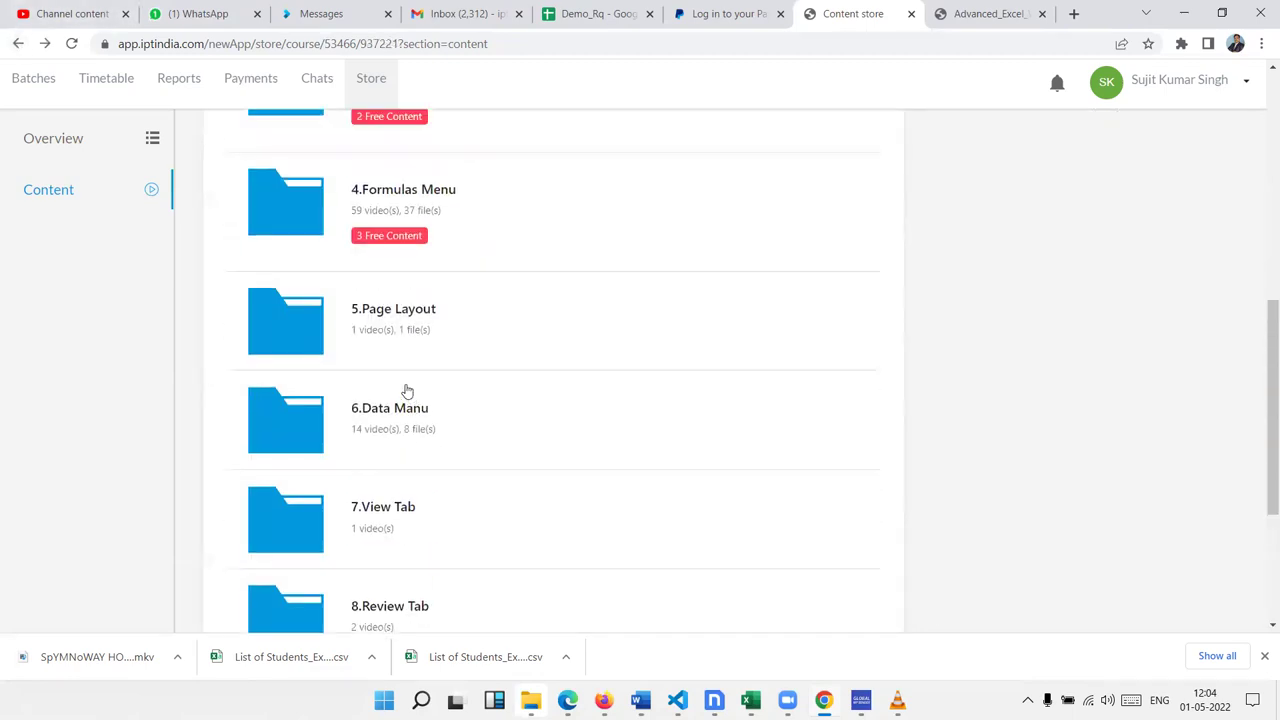
scroll(385, 405, "up", 3)
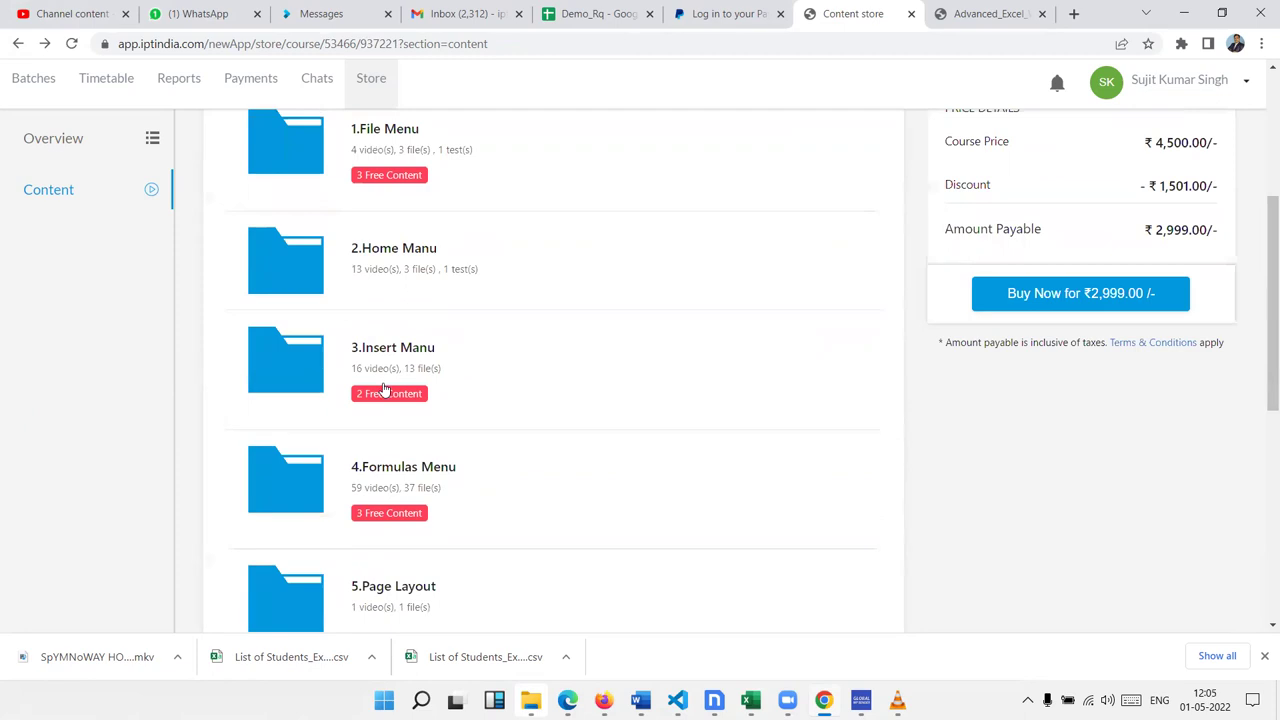
Step: Browse the 3.Insert Manu folder, then return to Excel's Book5 Sheet4 at an empty column G cell
left_click(317, 368)
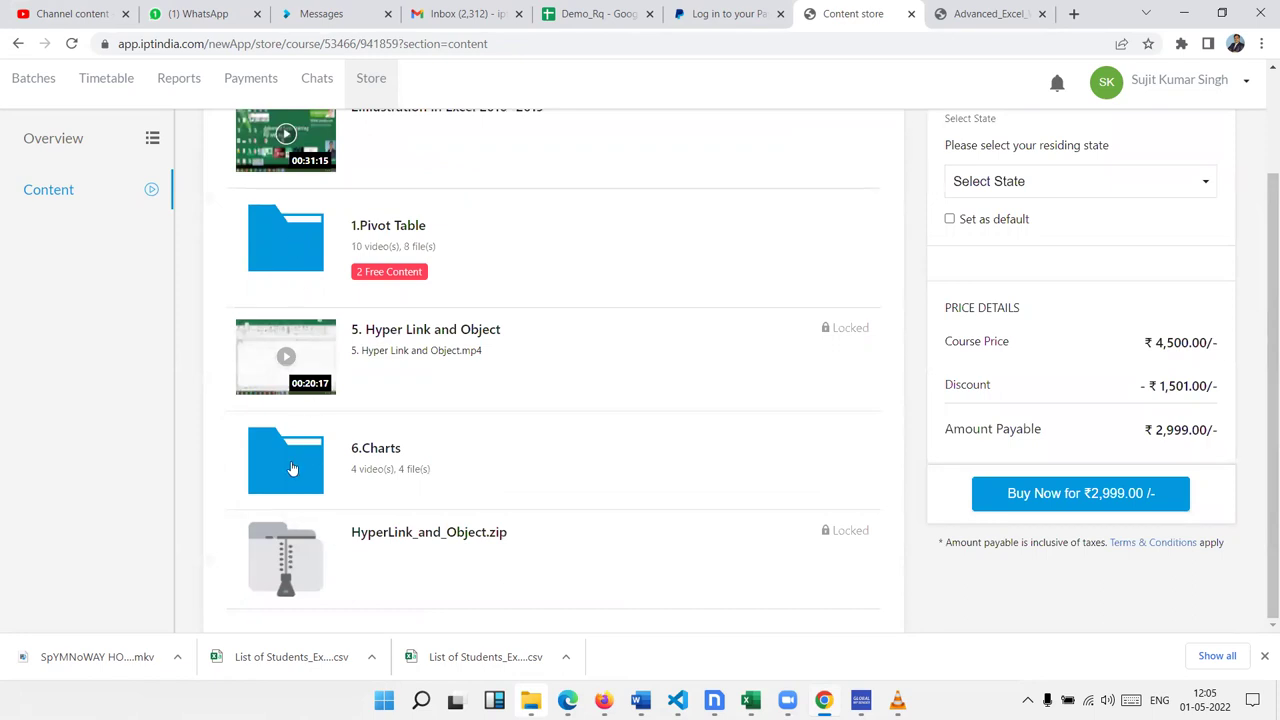
scroll(305, 408, "up", 2)
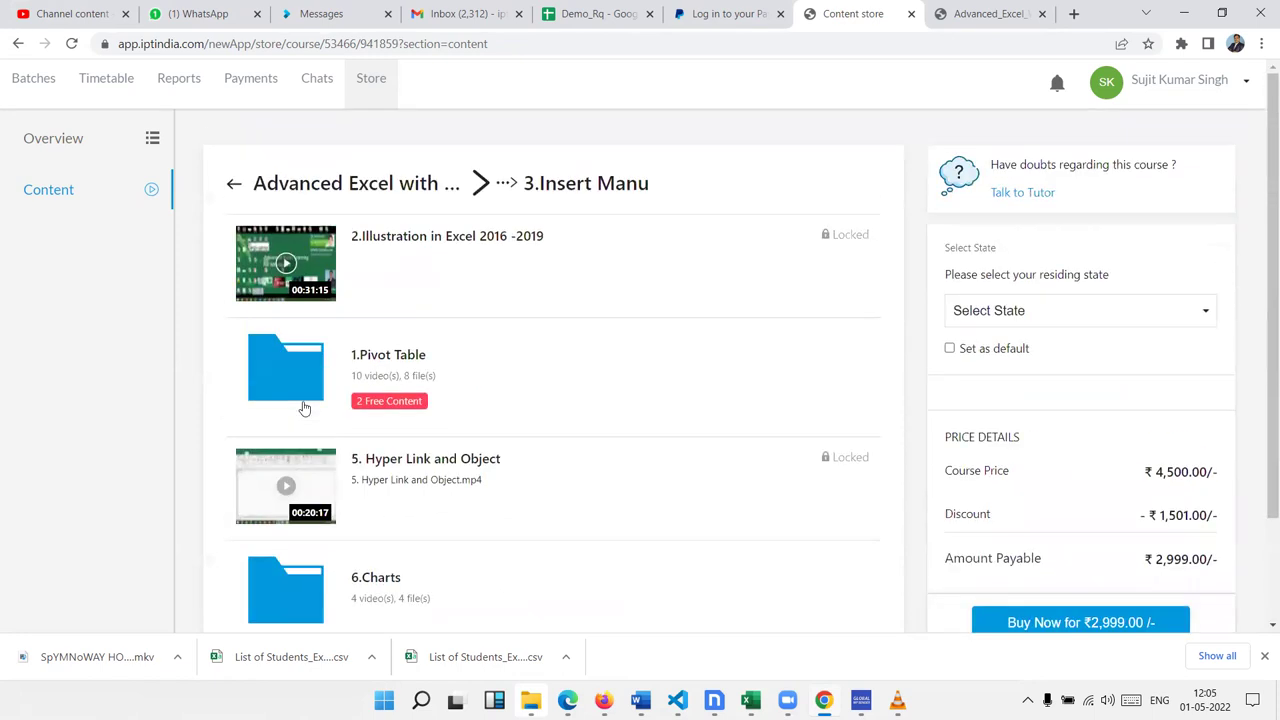
scroll(305, 408, "down", 2)
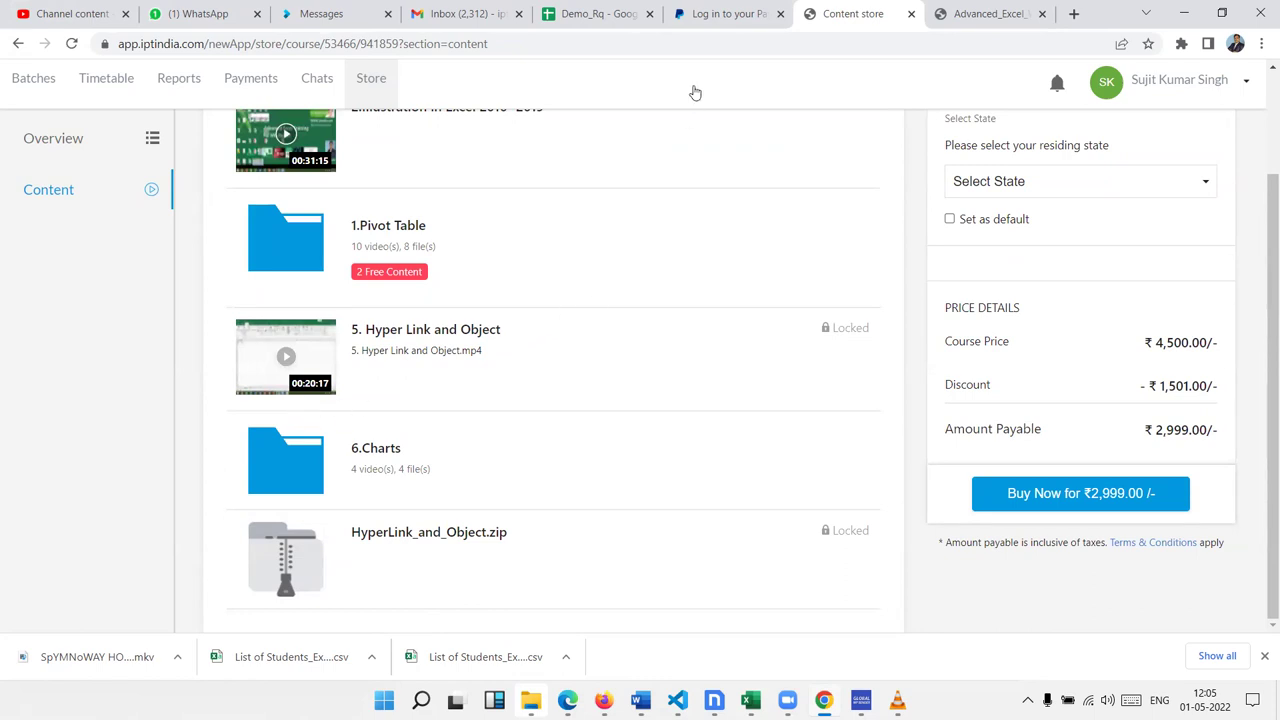
left_click(595, 14)
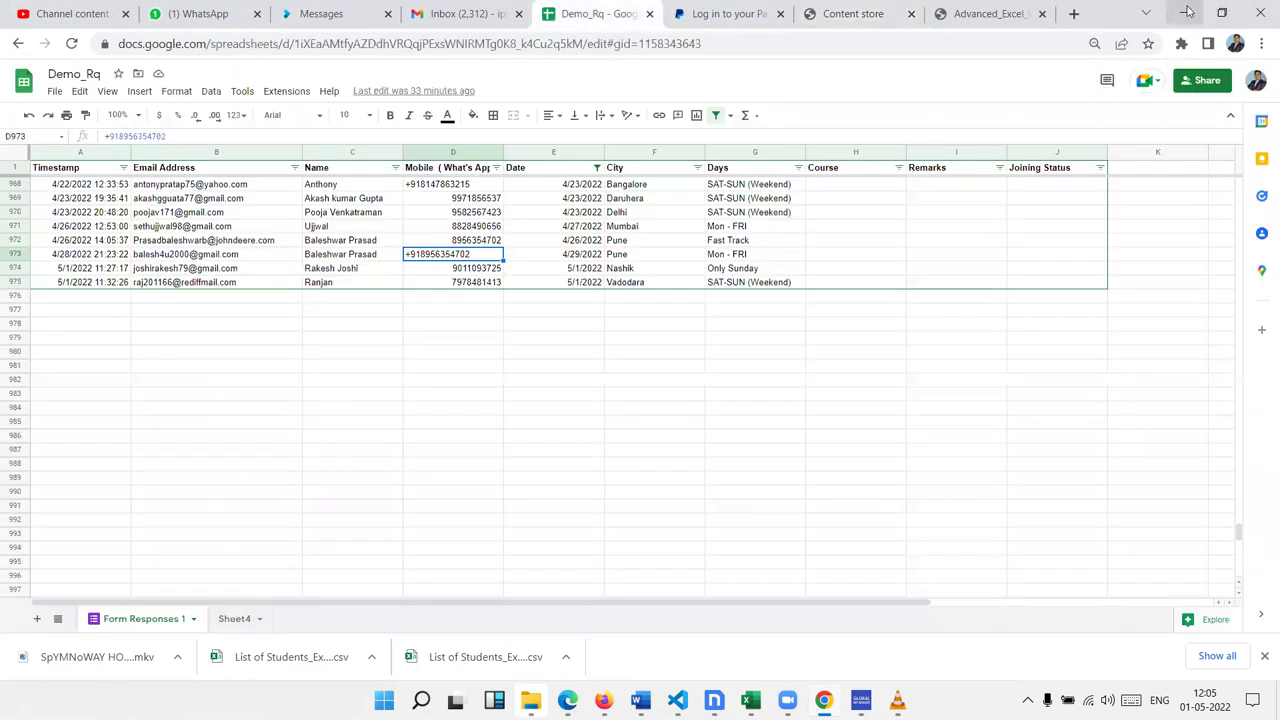
left_click(1183, 13)
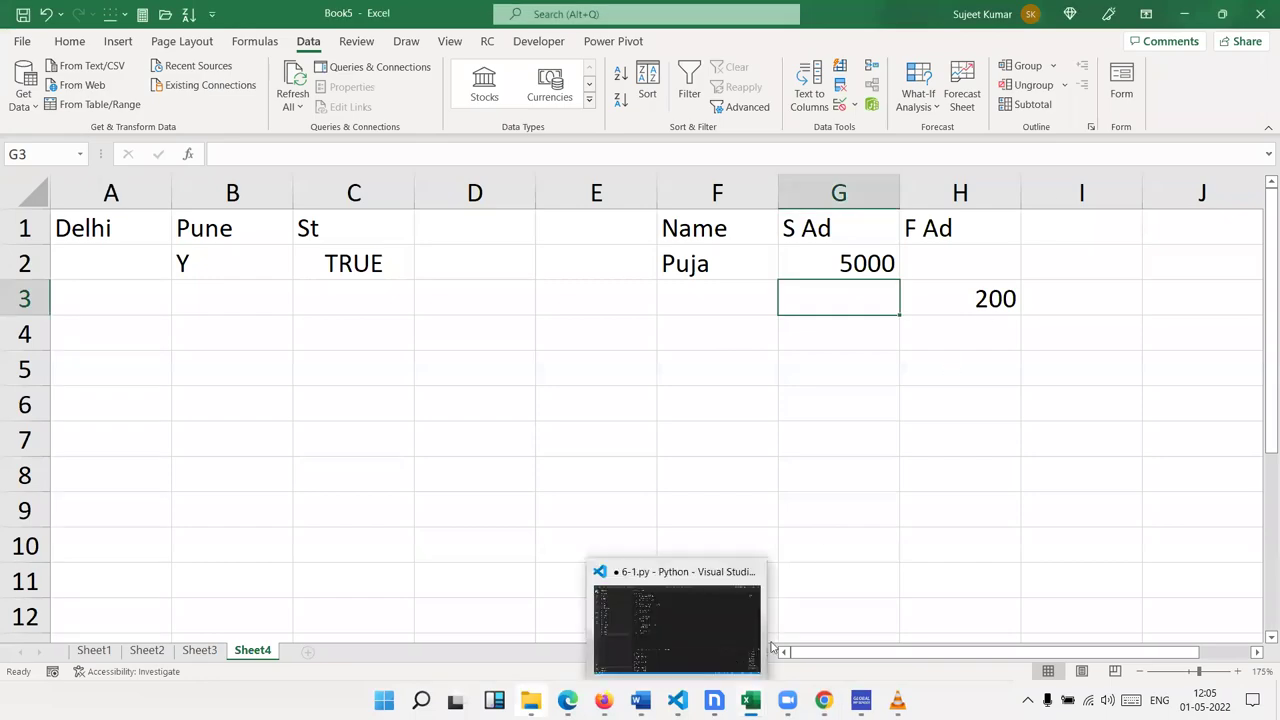
left_click(782, 439)
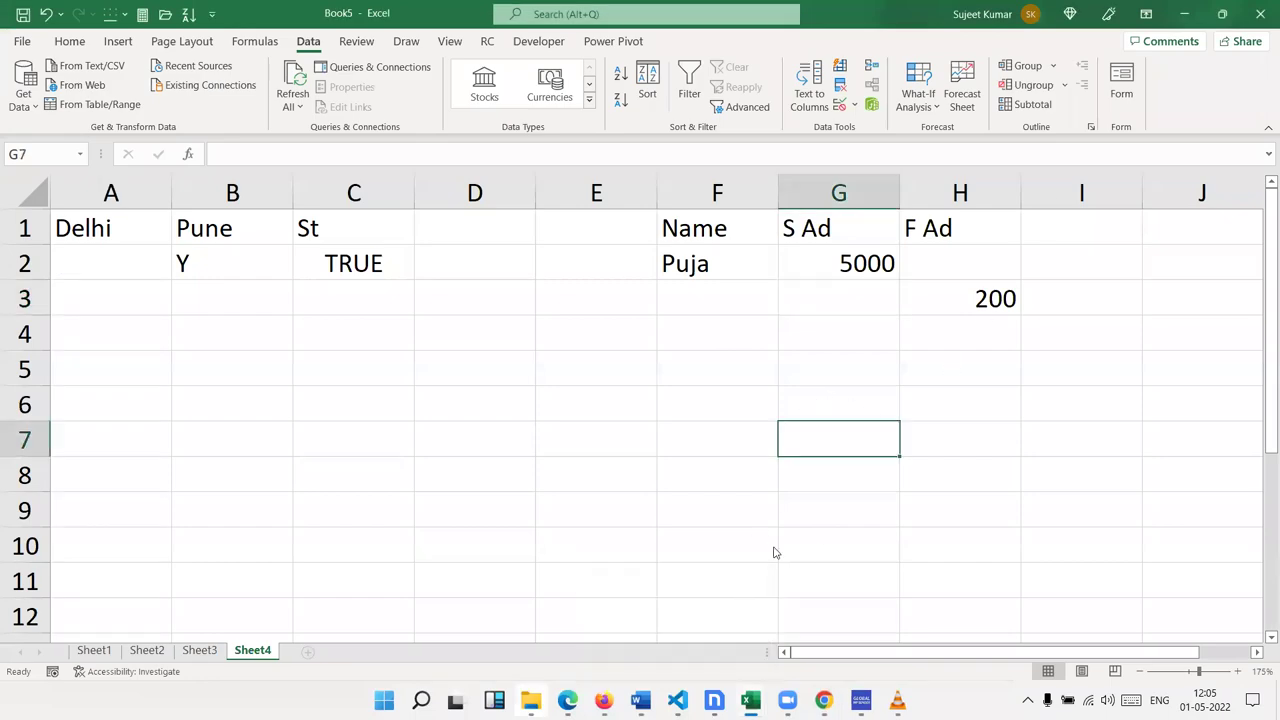